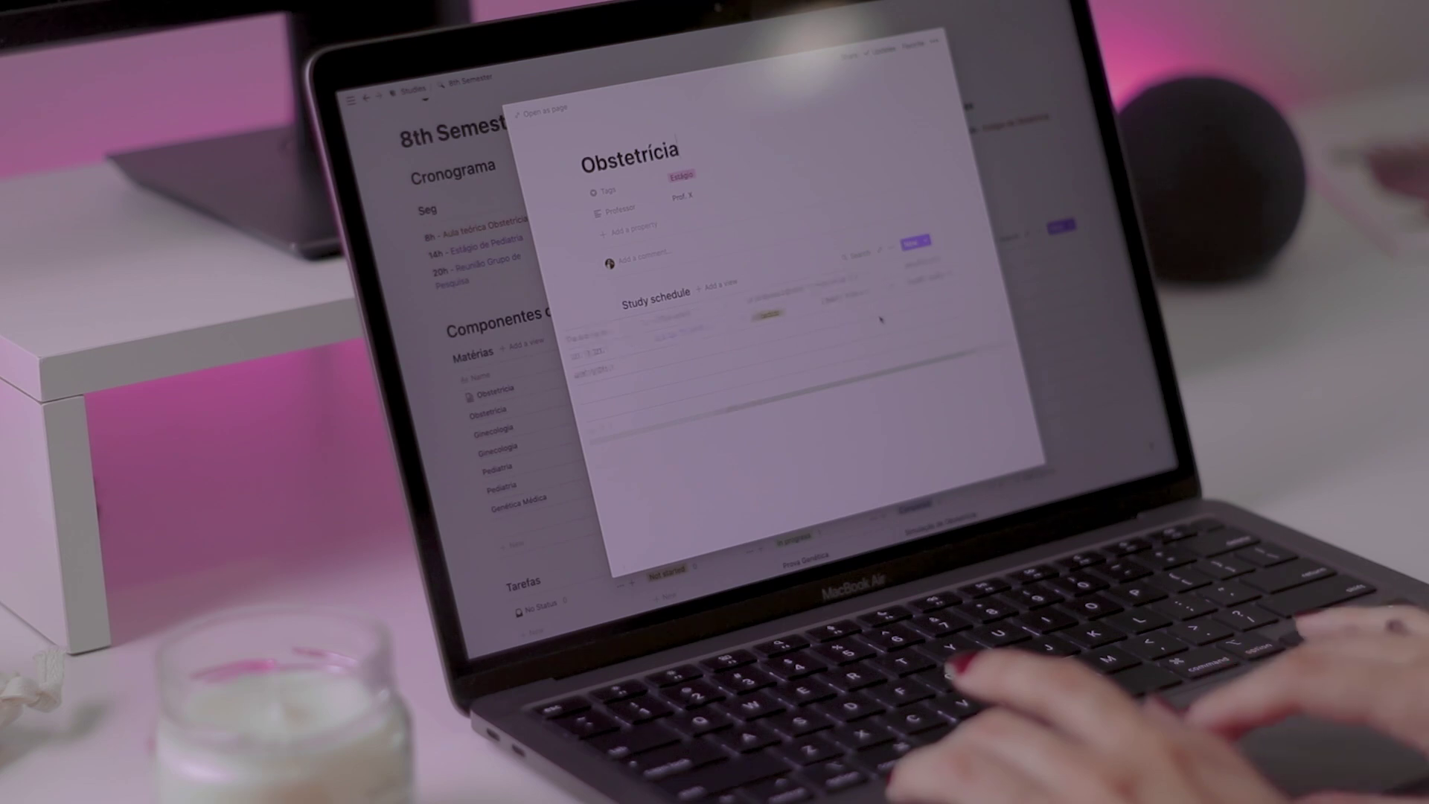
left_click(770, 316)
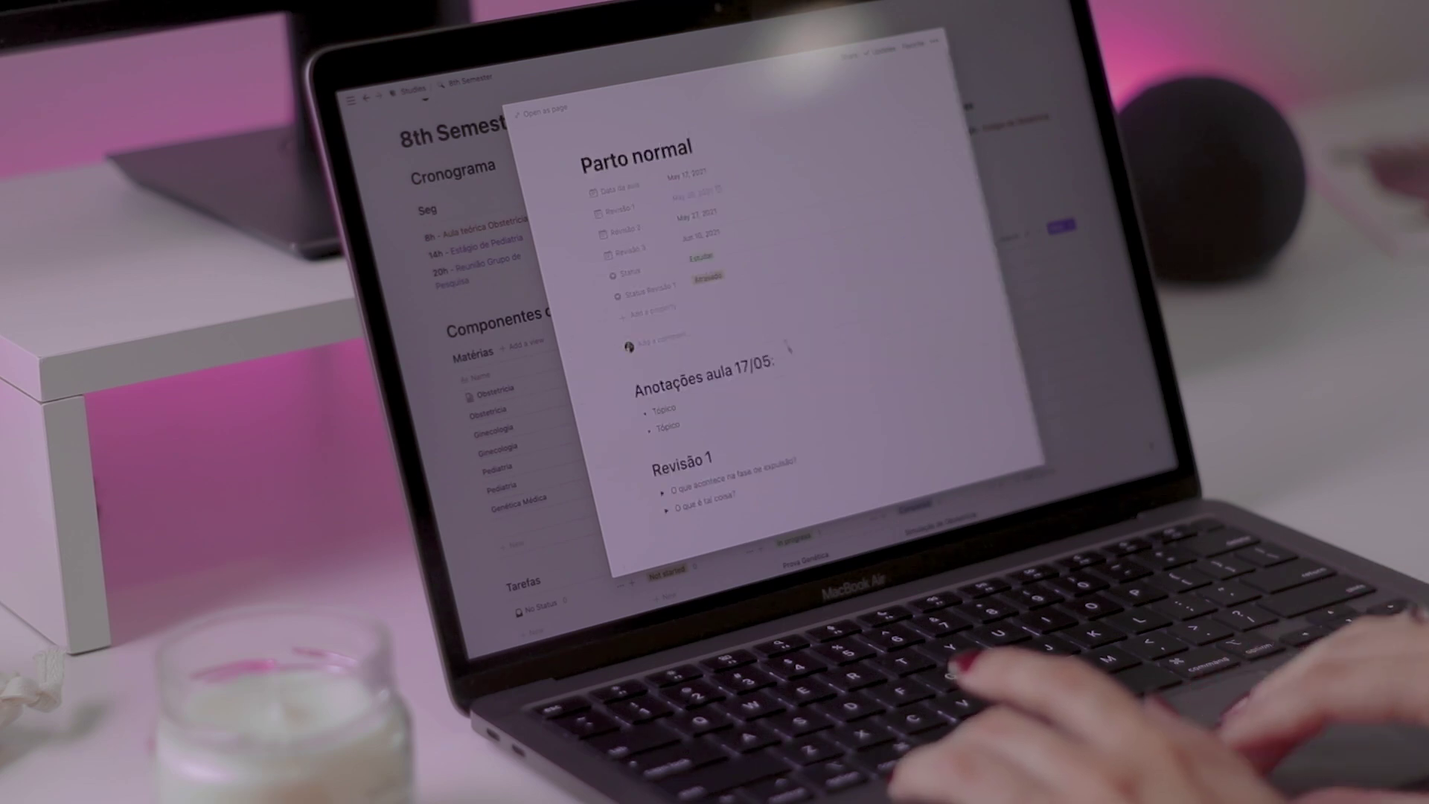
left_click(662, 490)
left_click(662, 490)
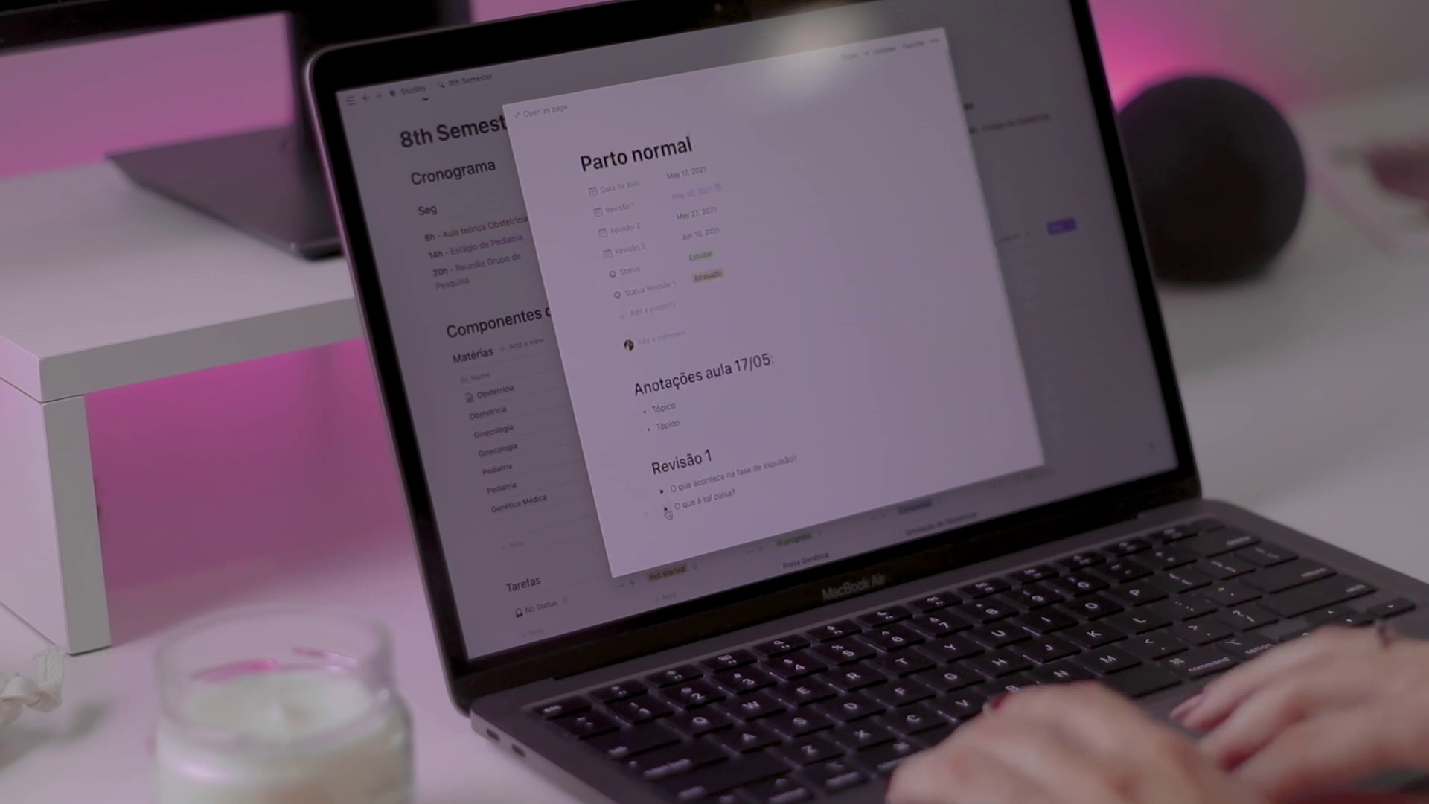
left_click(503, 201)
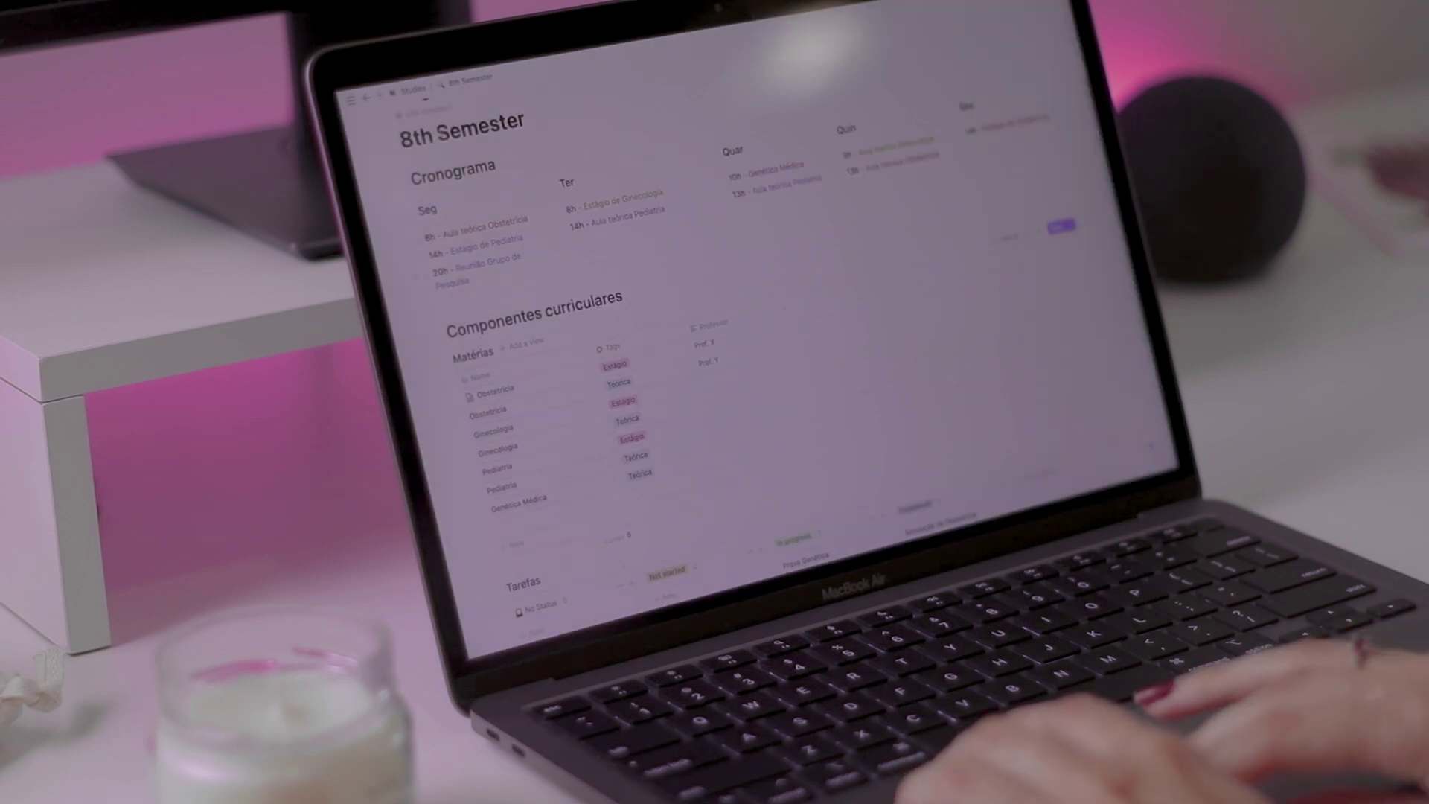
left_click(413, 90)
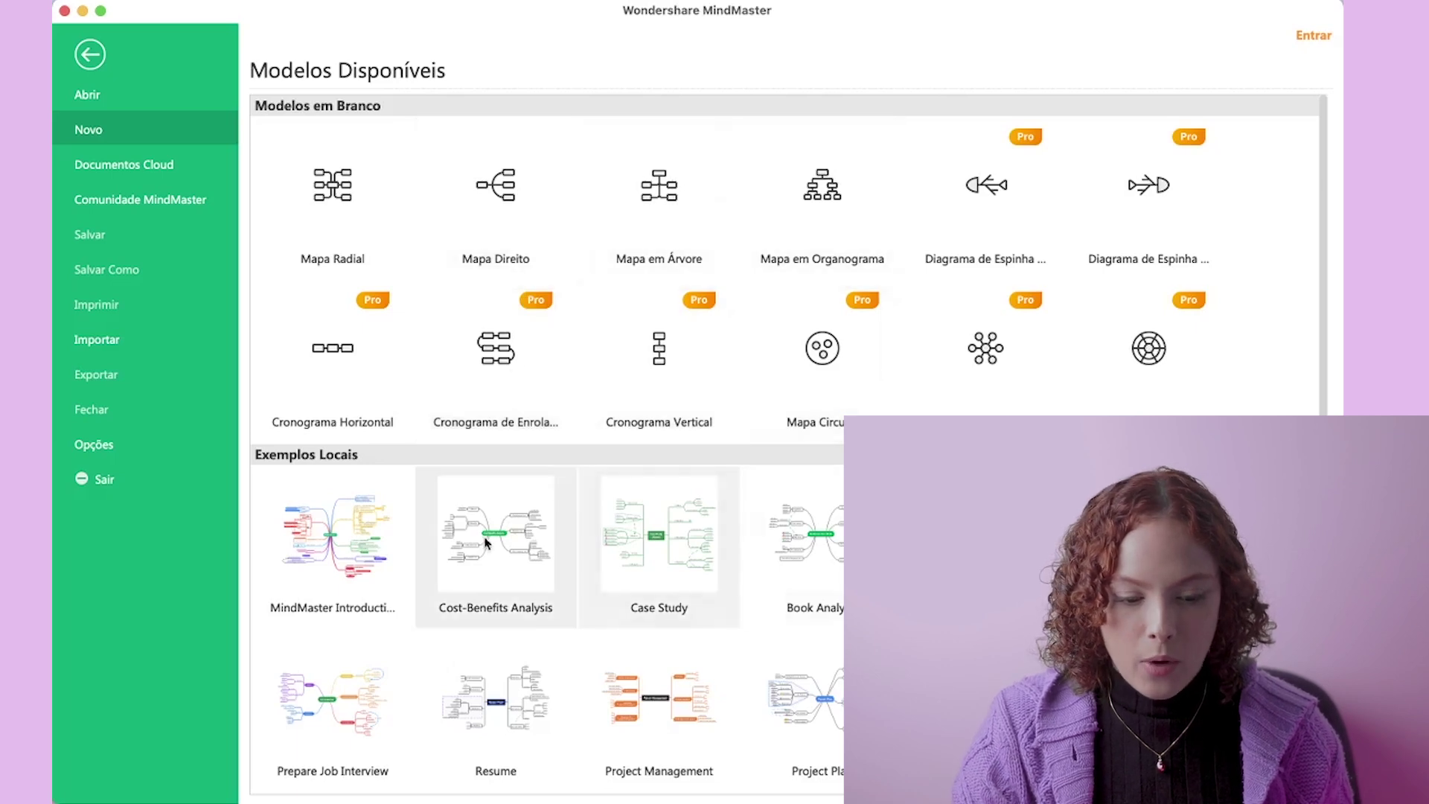
Step: Open the MindMaster Introduction local example and examine its Colorful Format Design and Slideshow branches
left_click(364, 563)
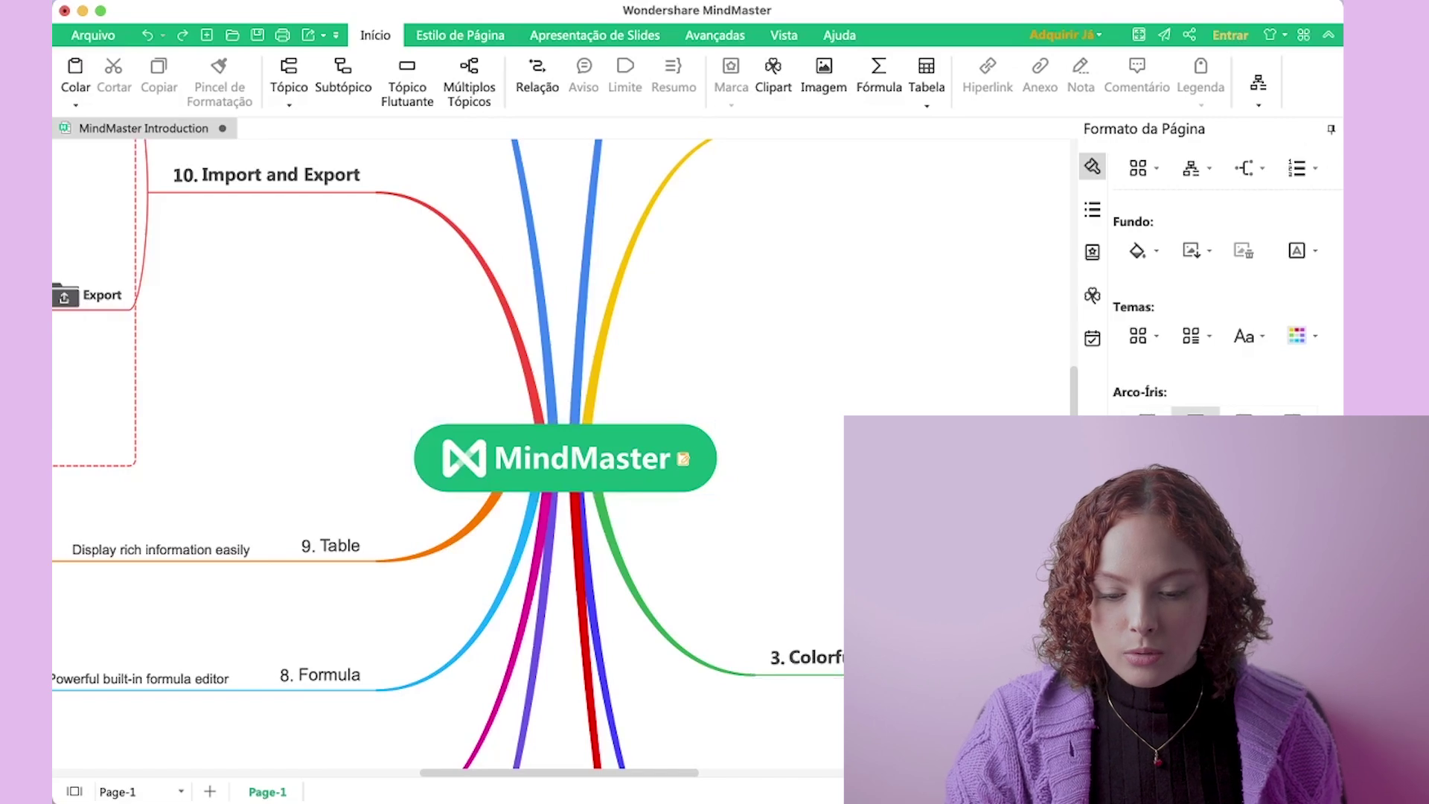
scroll(761, 440, "right", 15)
scroll(761, 440, "down", 4)
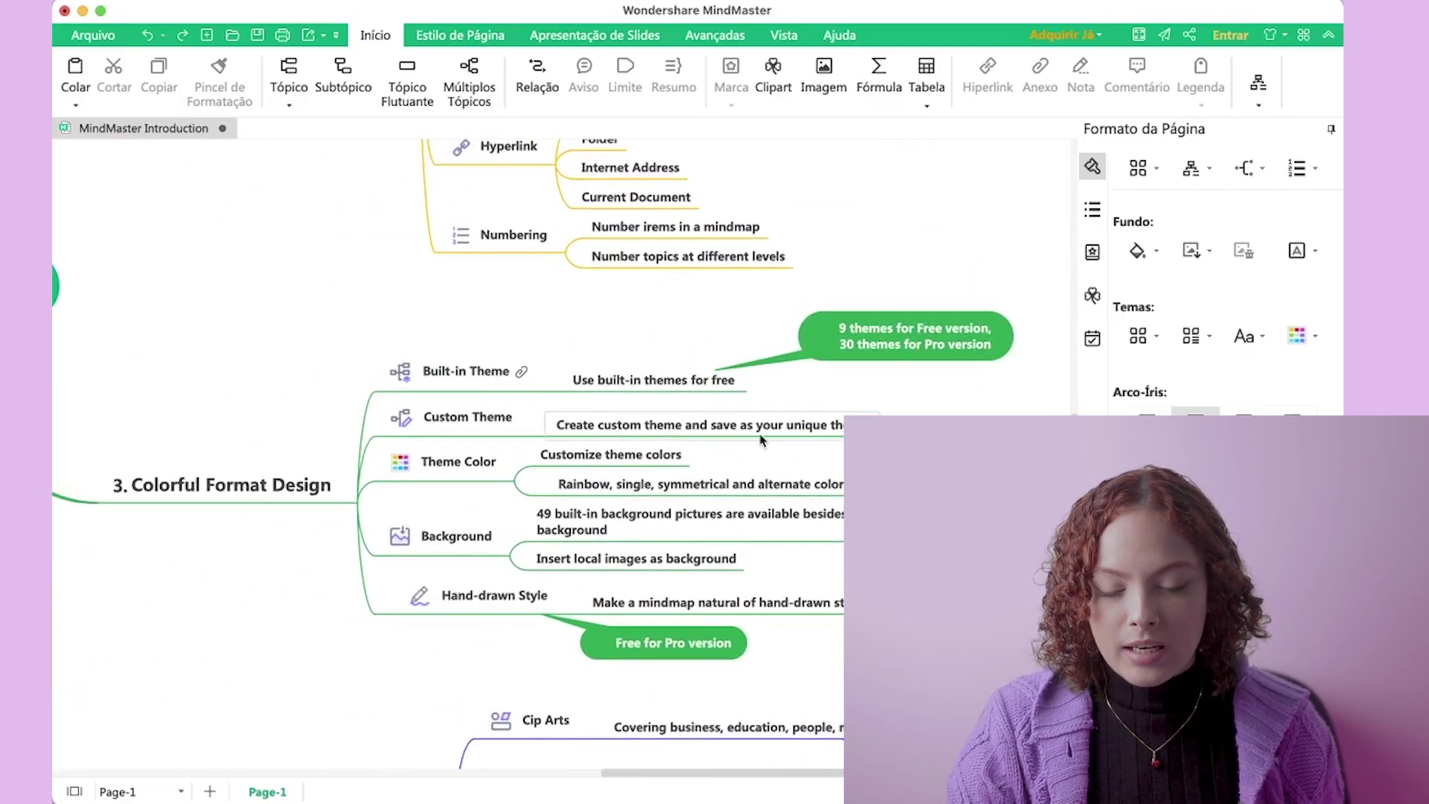
scroll(761, 440, "down", 15)
scroll(760, 440, "right", 5)
scroll(761, 440, "left", 8)
scroll(761, 440, "right", 4)
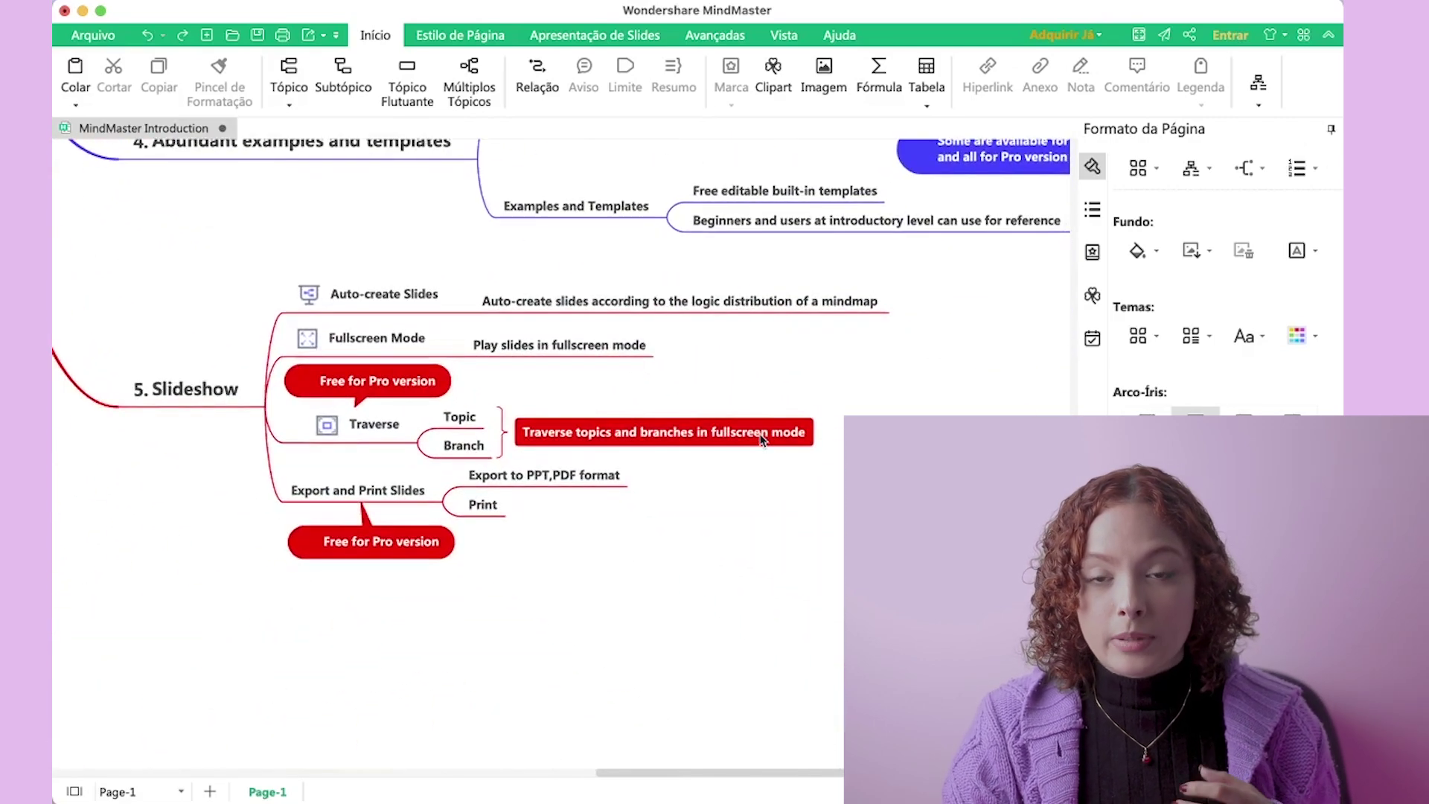
Step: Examine the Import and Export and Share and Collaboration branches of the example, returning to the central MindMaster topic
scroll(760, 440, "left", 15)
scroll(761, 440, "up", 12)
scroll(759, 434, "up", 10)
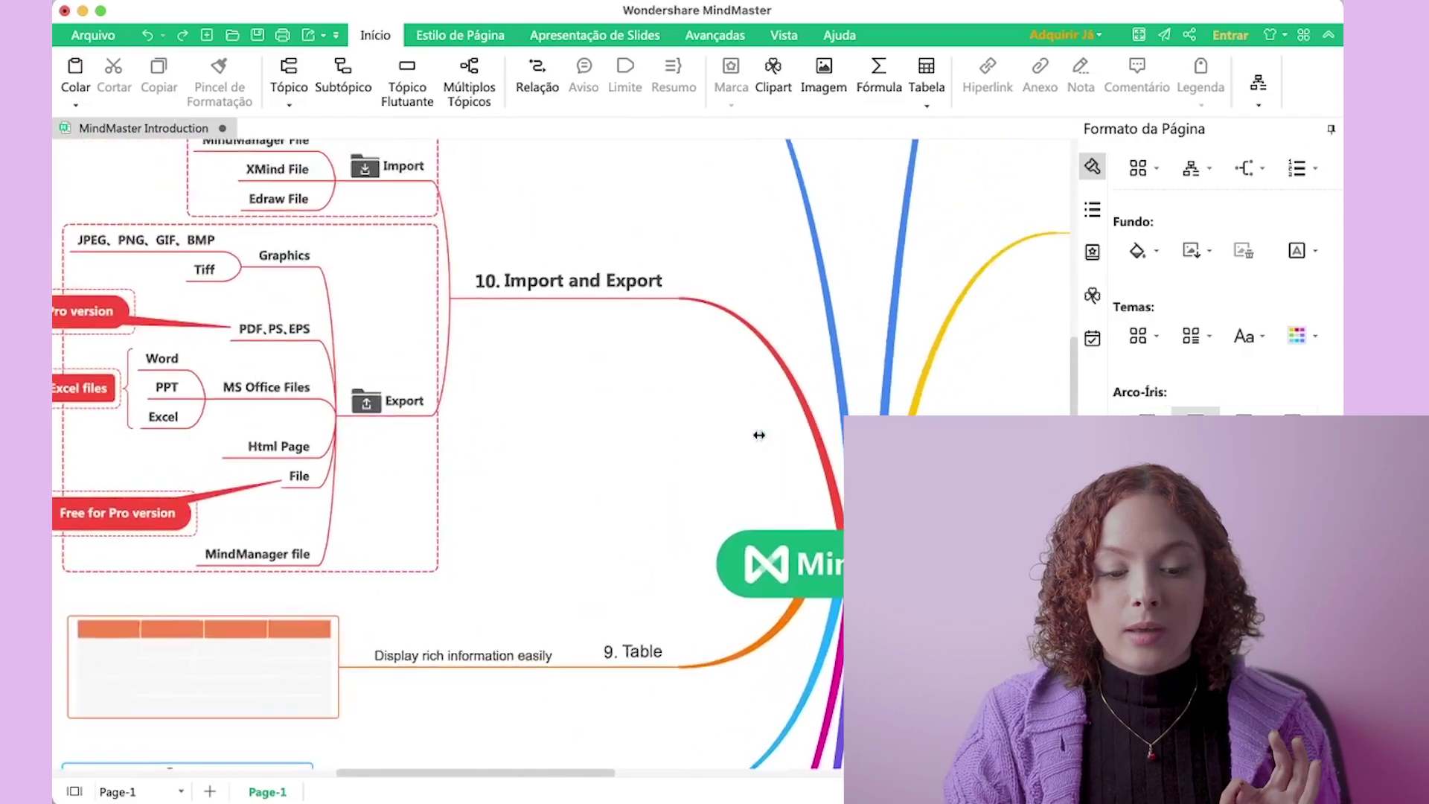
scroll(759, 434, "left", 10)
scroll(760, 435, "up", 6)
scroll(759, 435, "right", 4)
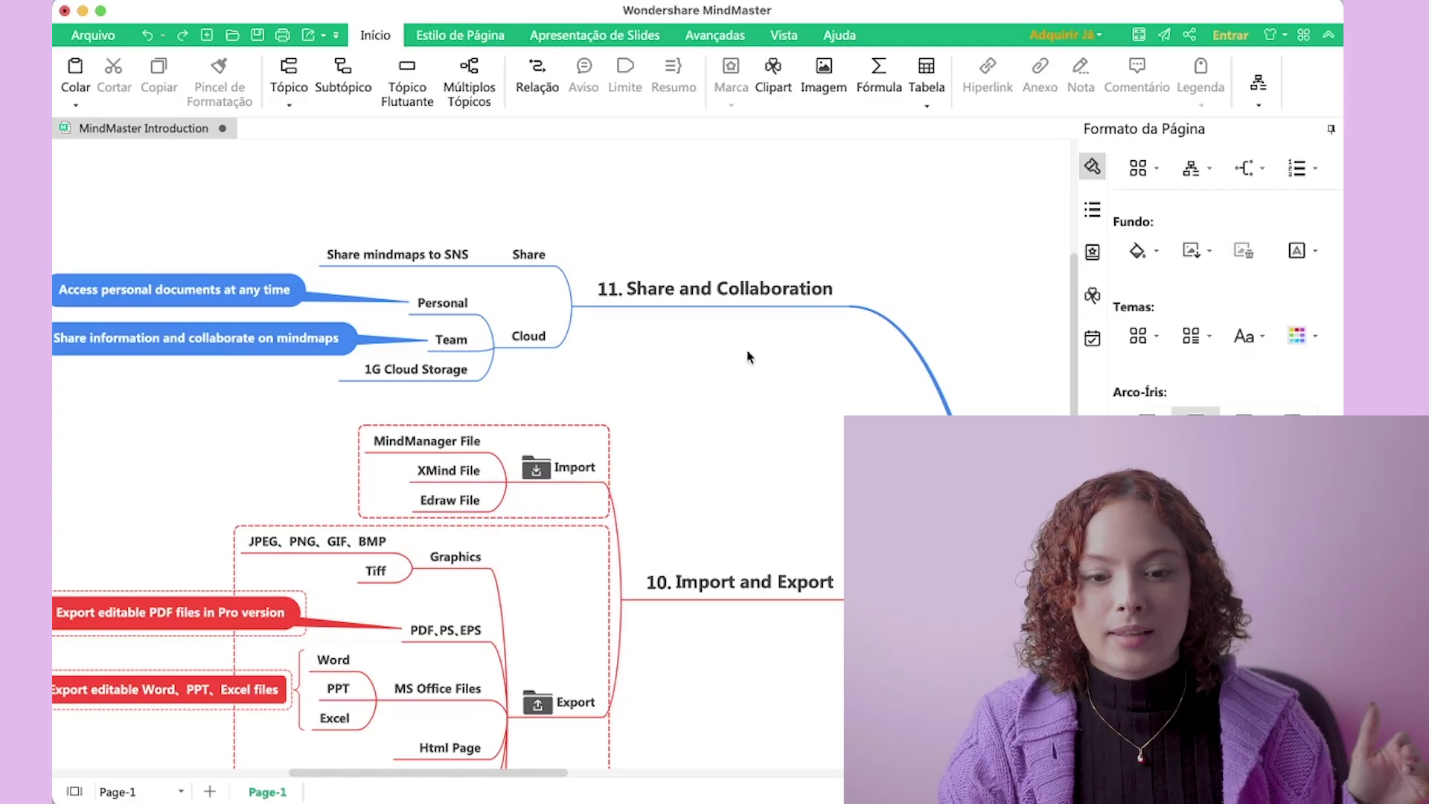
scroll(740, 376, "down", 5)
scroll(740, 376, "right", 8)
scroll(737, 381, "down", 3)
scroll(737, 381, "left", 5)
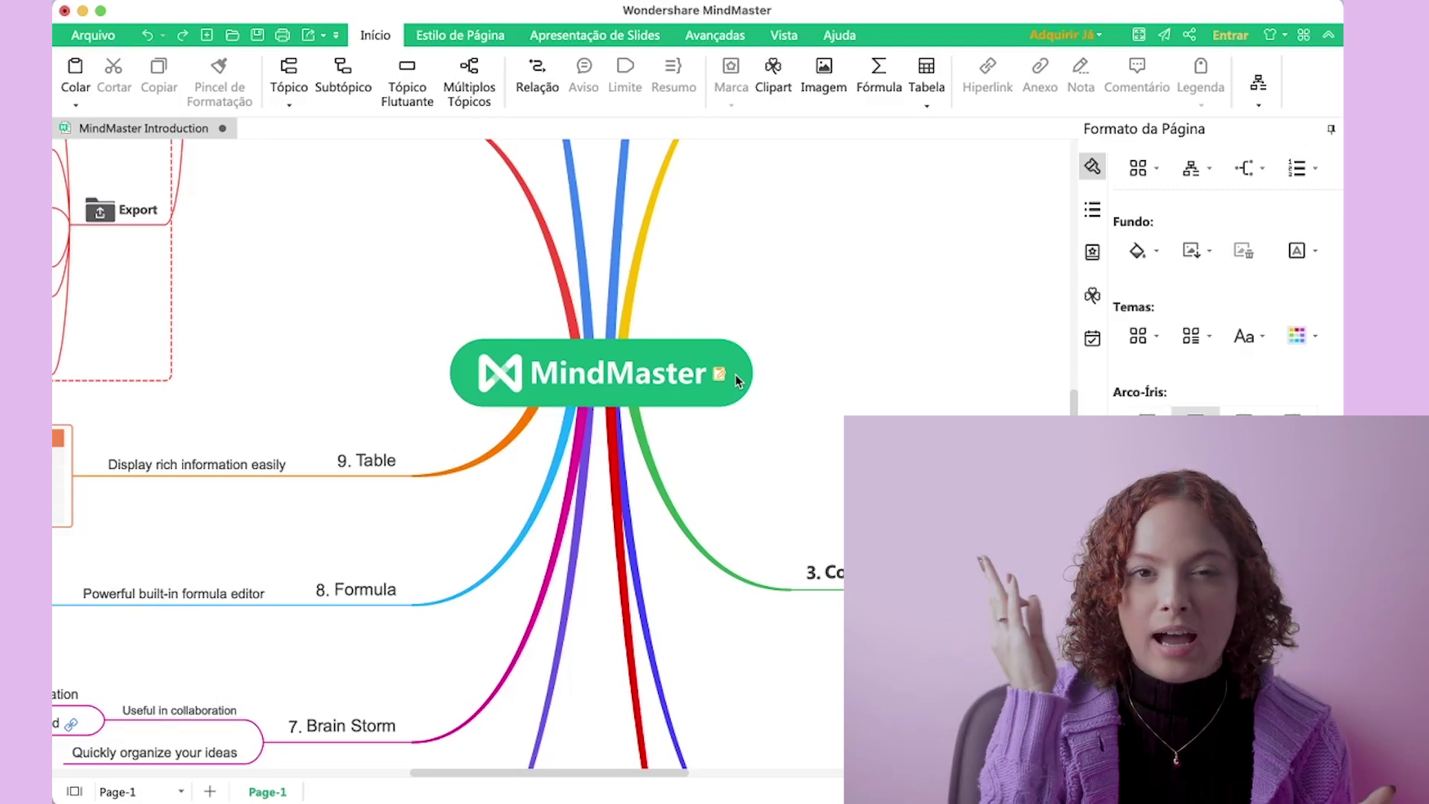
Step: Create a blank right-sided map (Mapa Direito) and rename its central idea as "Tópico 1"
left_click(455, 368)
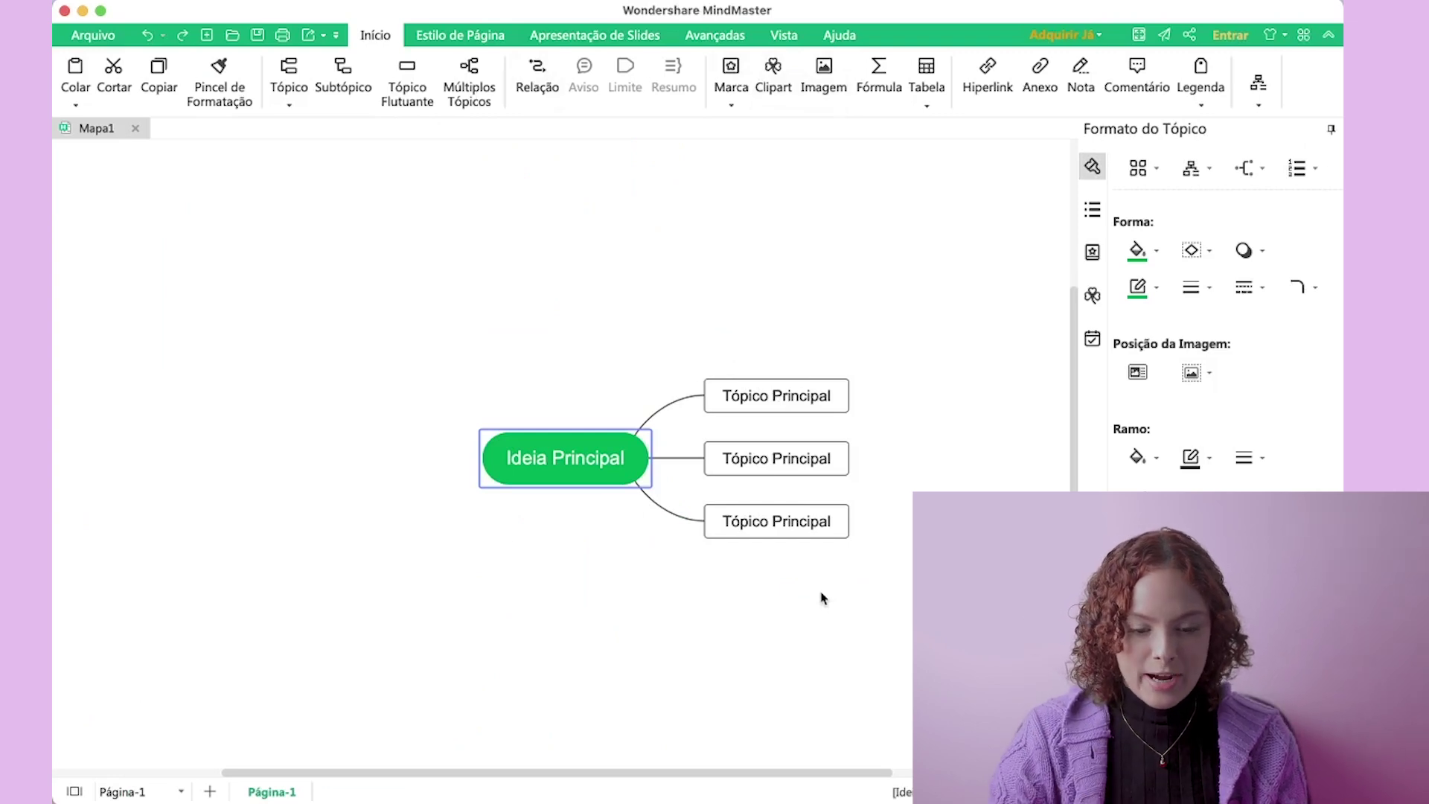
double_click(624, 468)
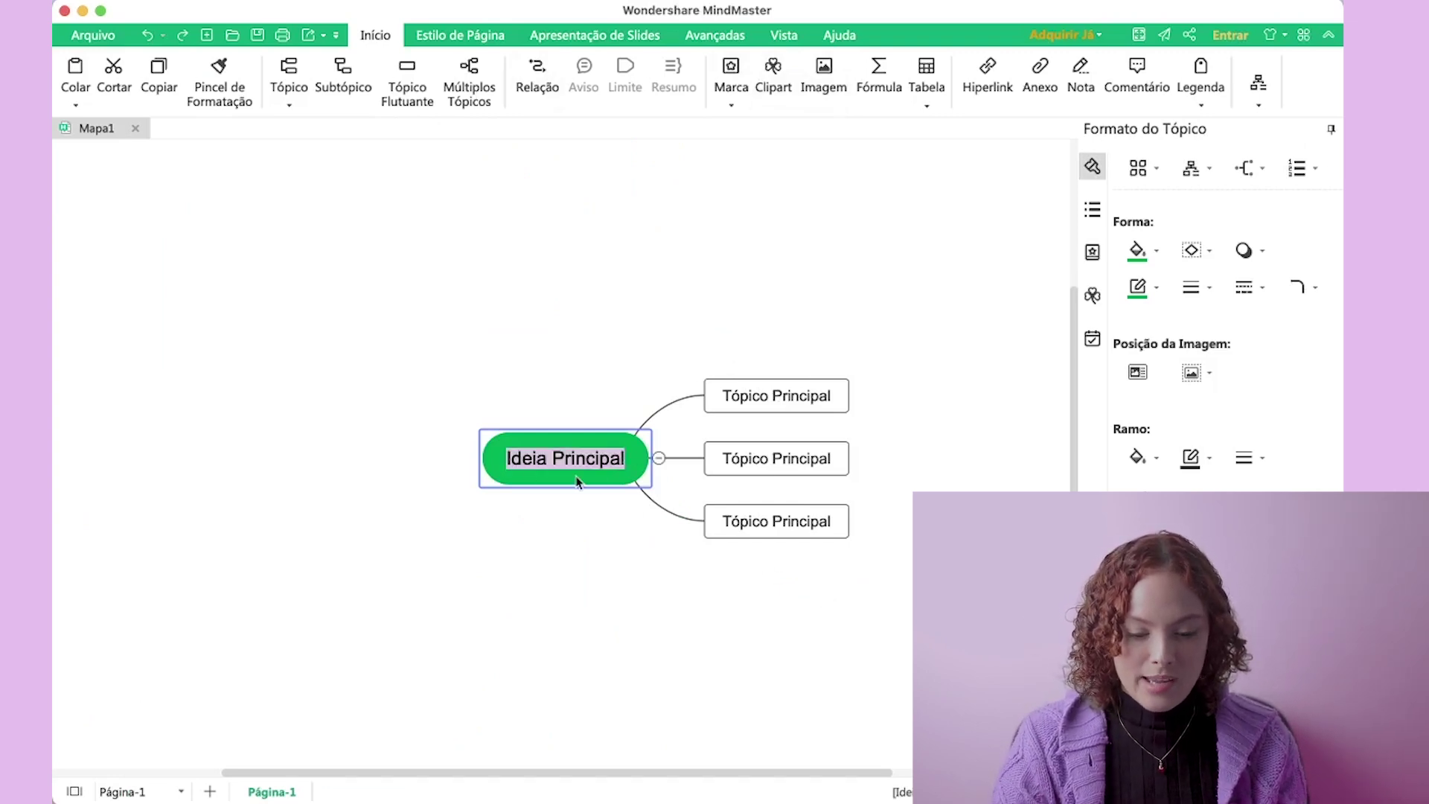
type("Tópico 1")
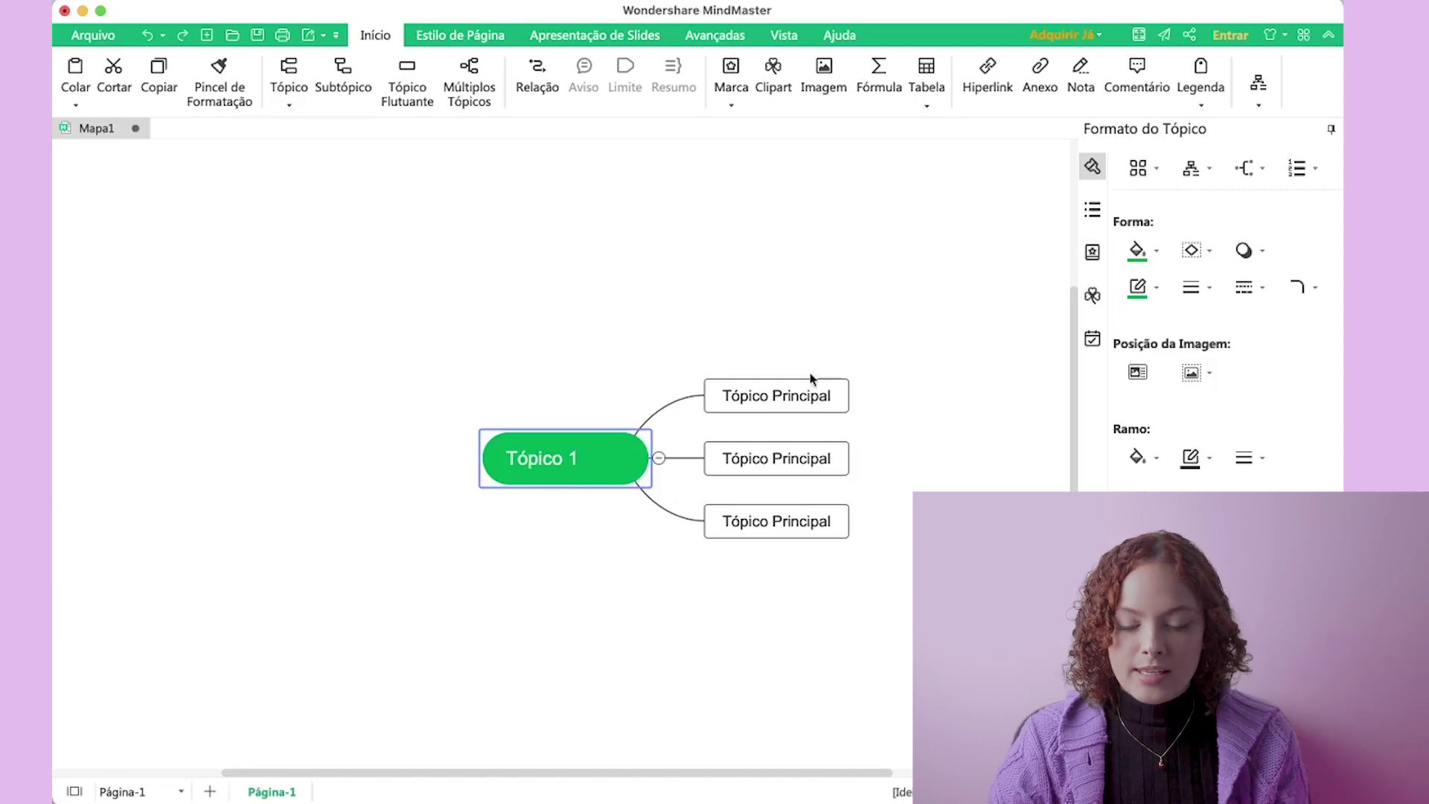
Step: Rename the uppermost main topic of the map as "Subtópicos"
left_click(811, 382)
double_click(748, 393)
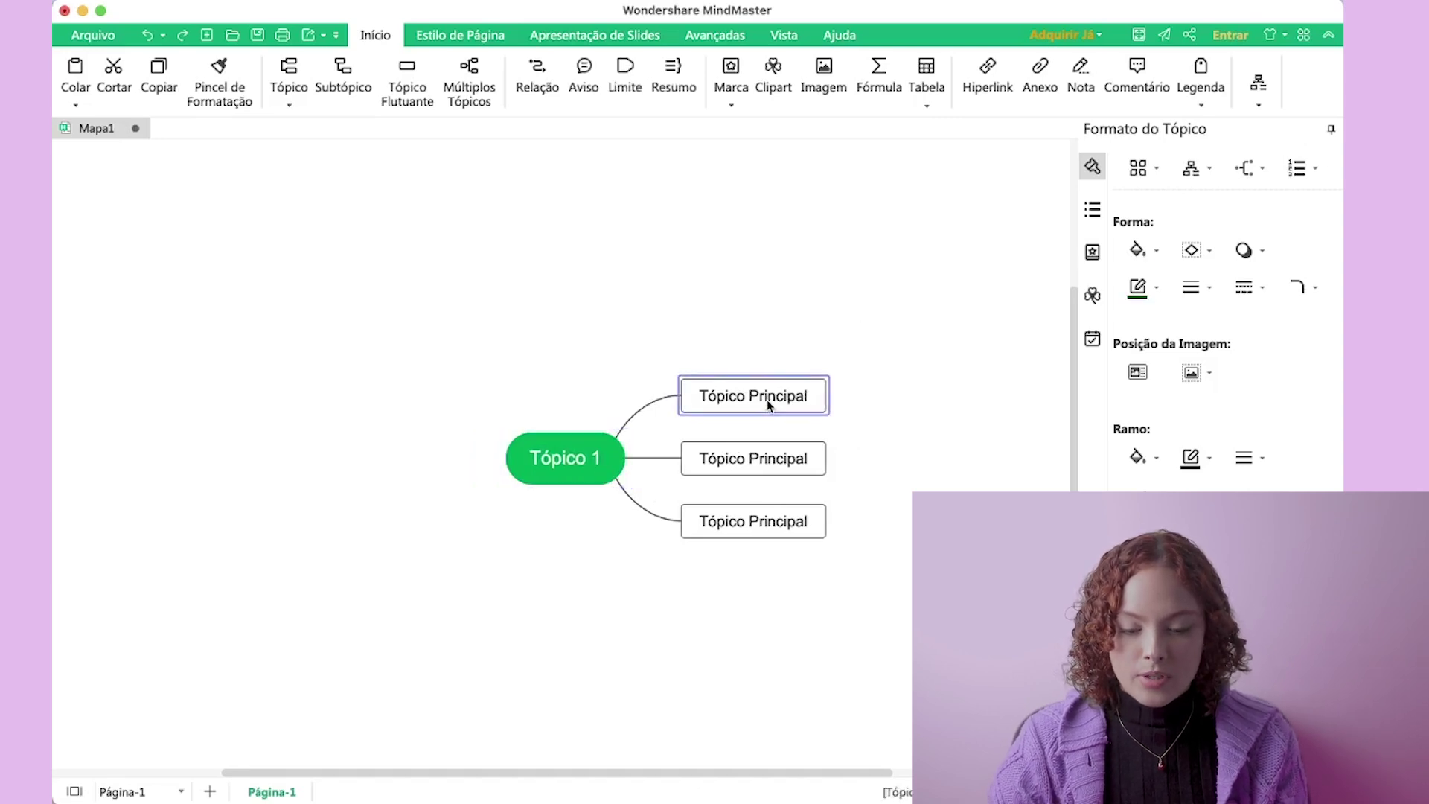
type("Subtópicos")
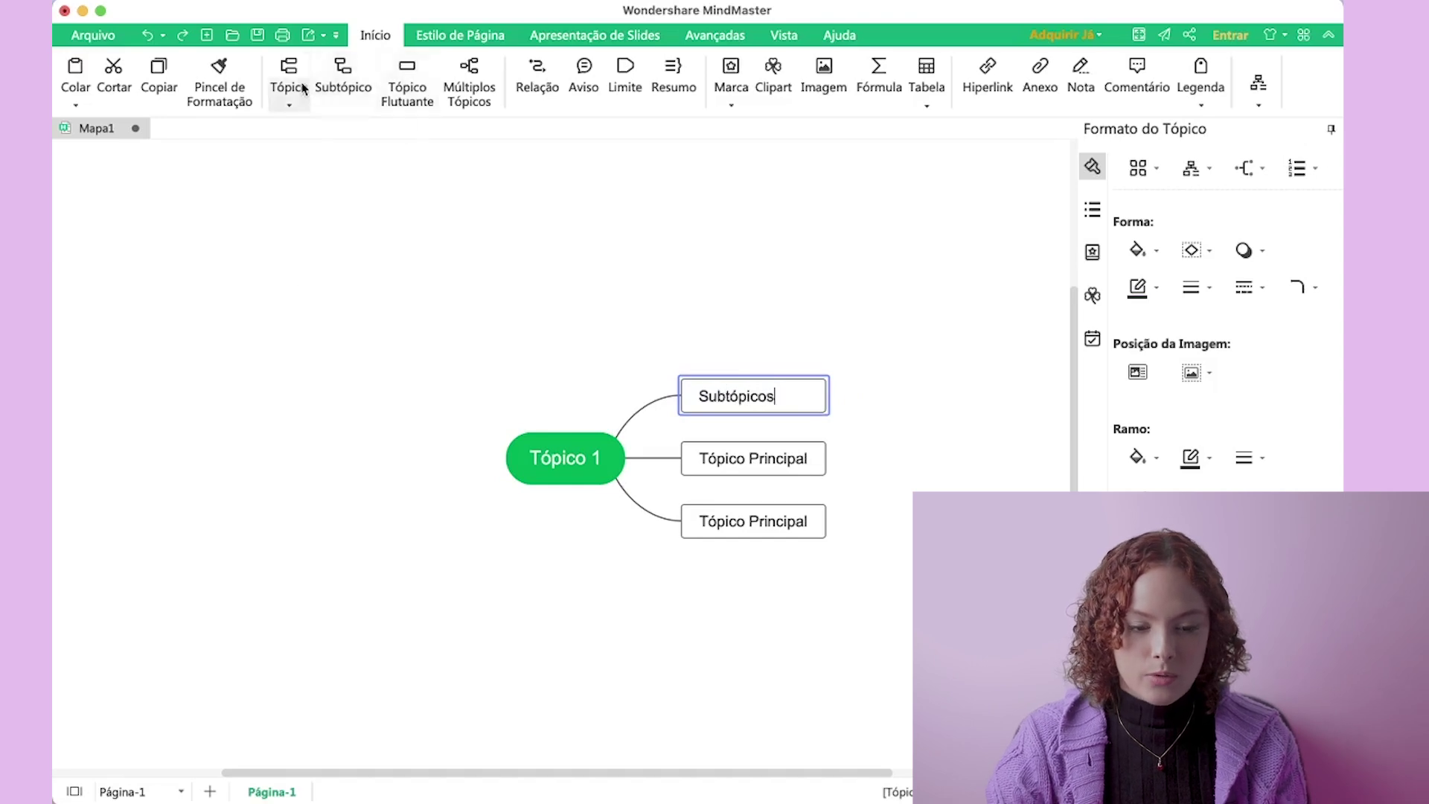
Step: Insert a new main topic after "Subtópicos" and extend it with a chain of two subtopics
left_click(289, 101)
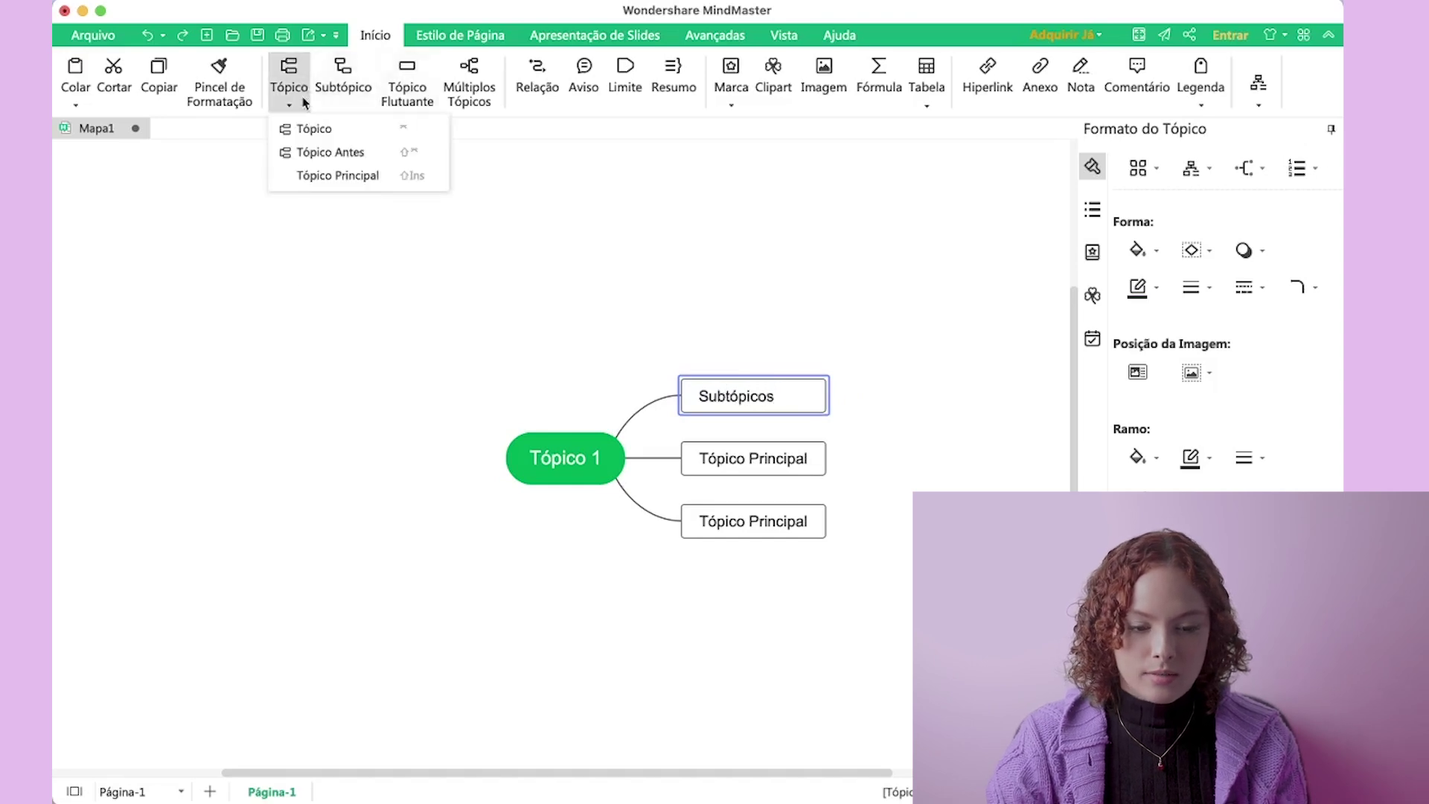
left_click(312, 128)
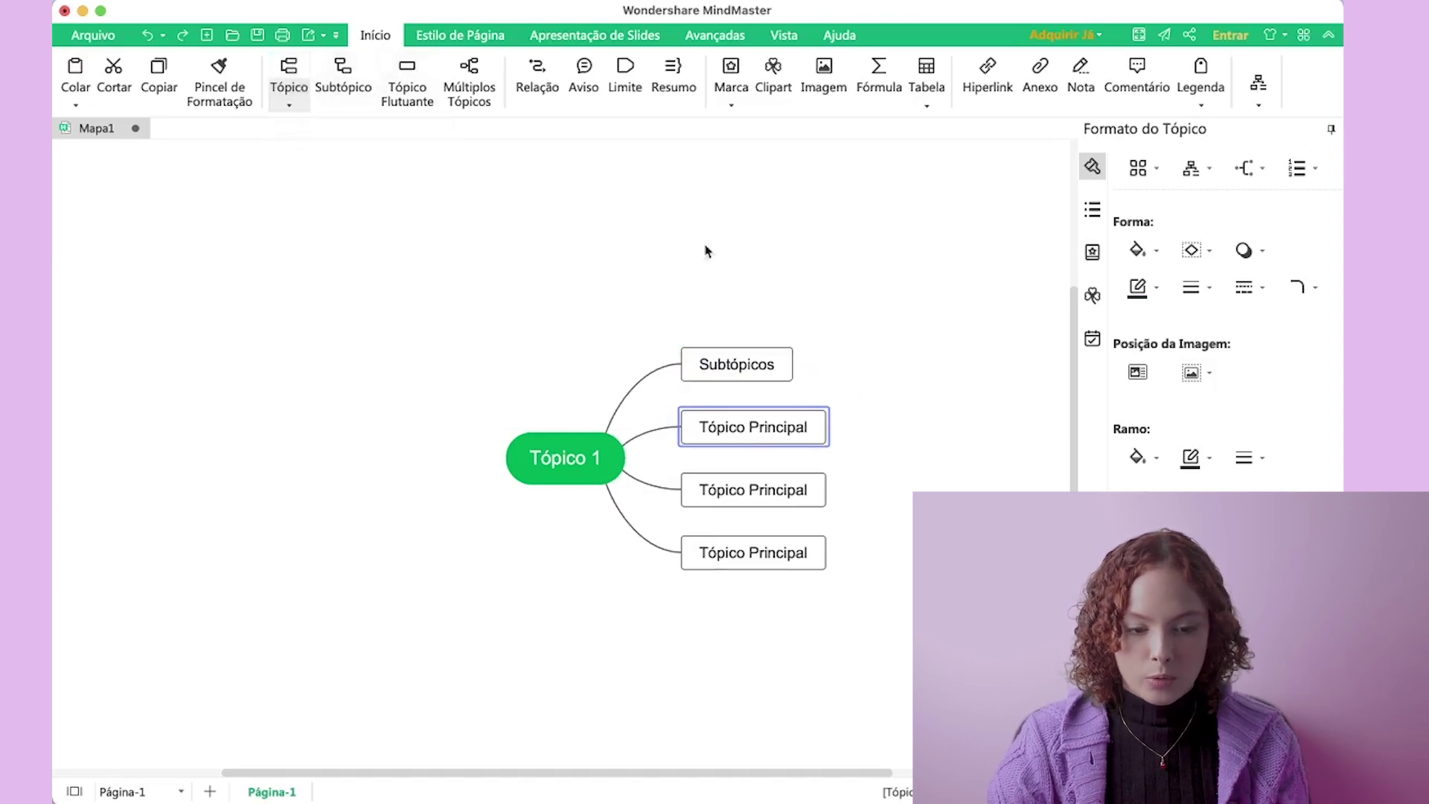
left_click(343, 74)
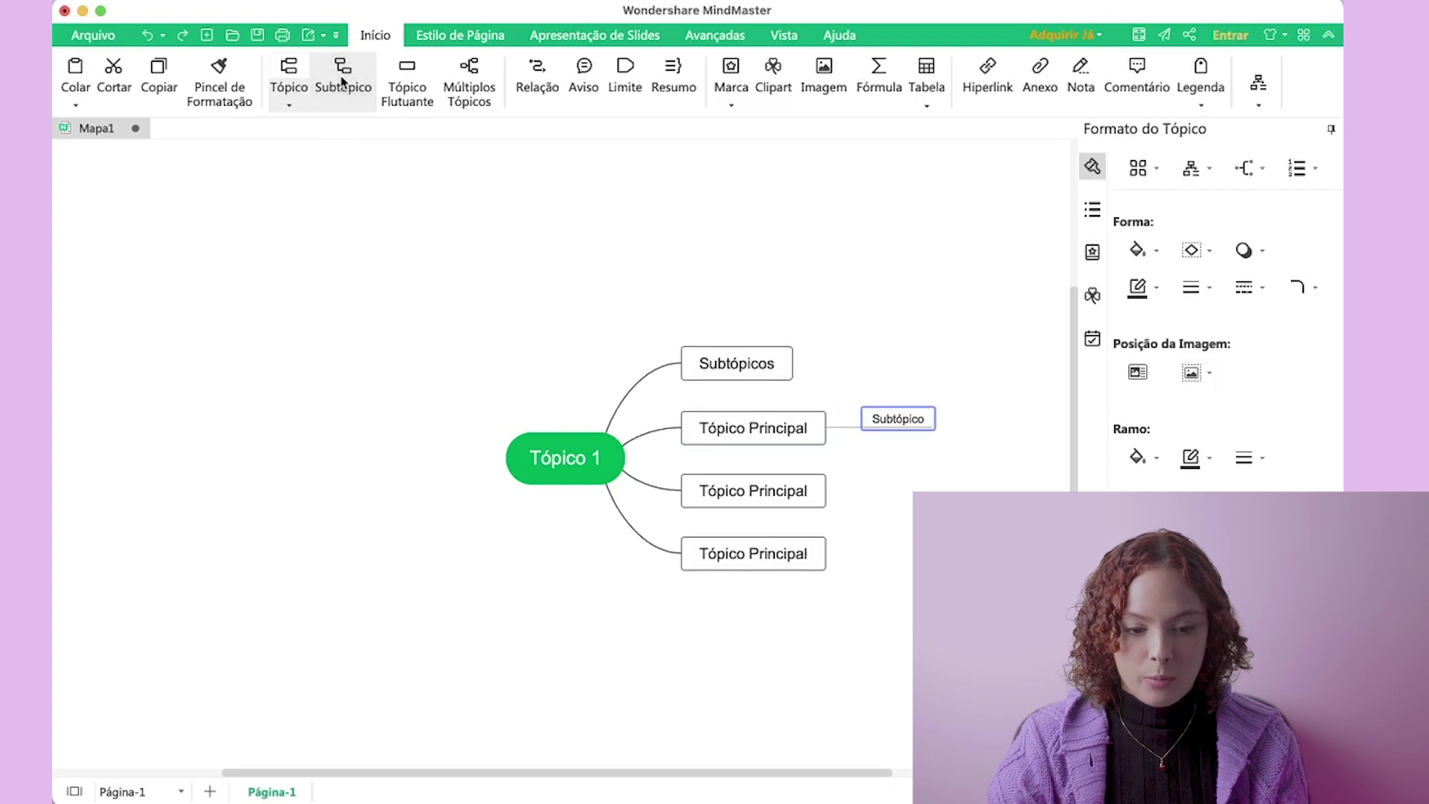
left_click(343, 79)
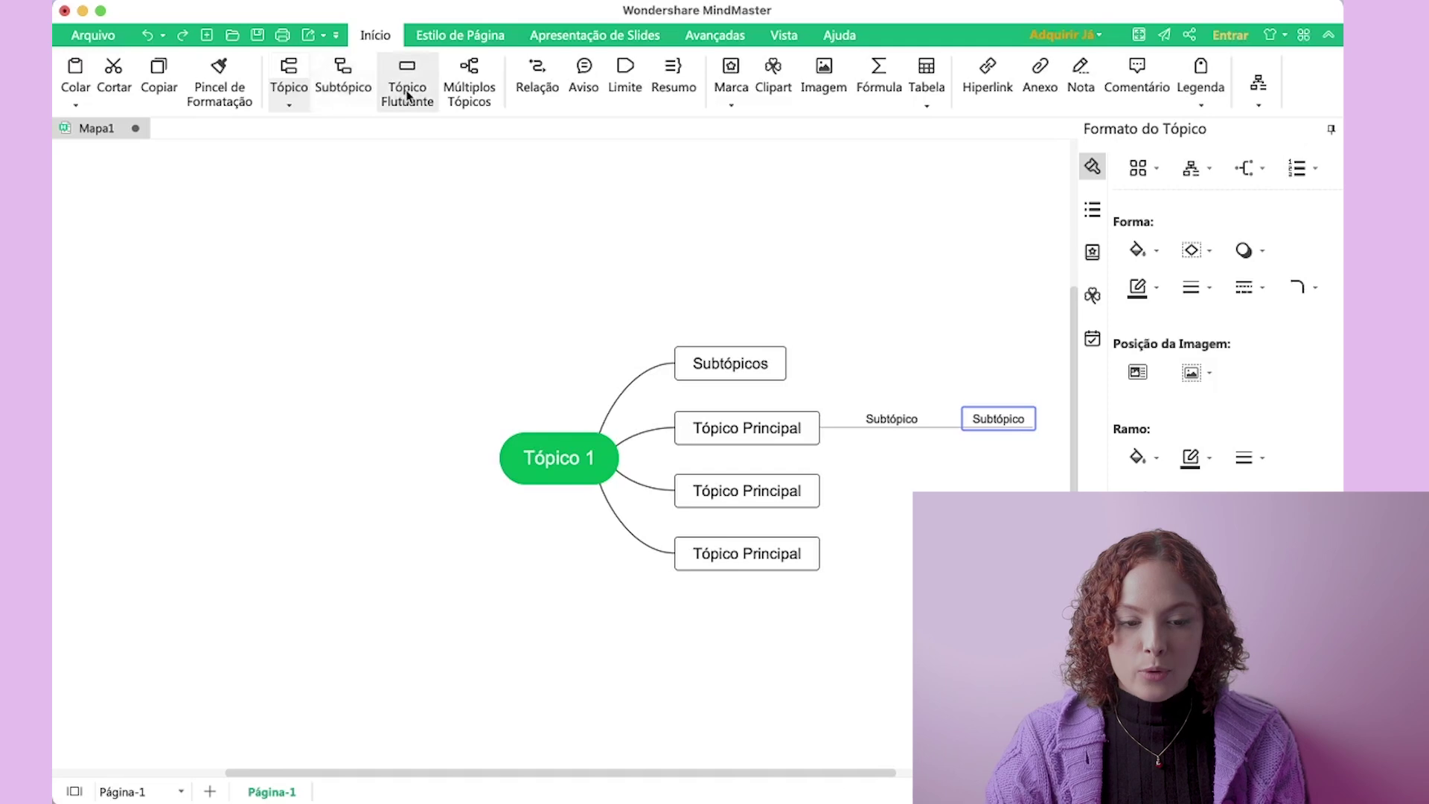
Step: Add the multiple topics "exemplo", "exemplo 2" and "exemplo 3" under the last subtopic in the chain
left_click(451, 91)
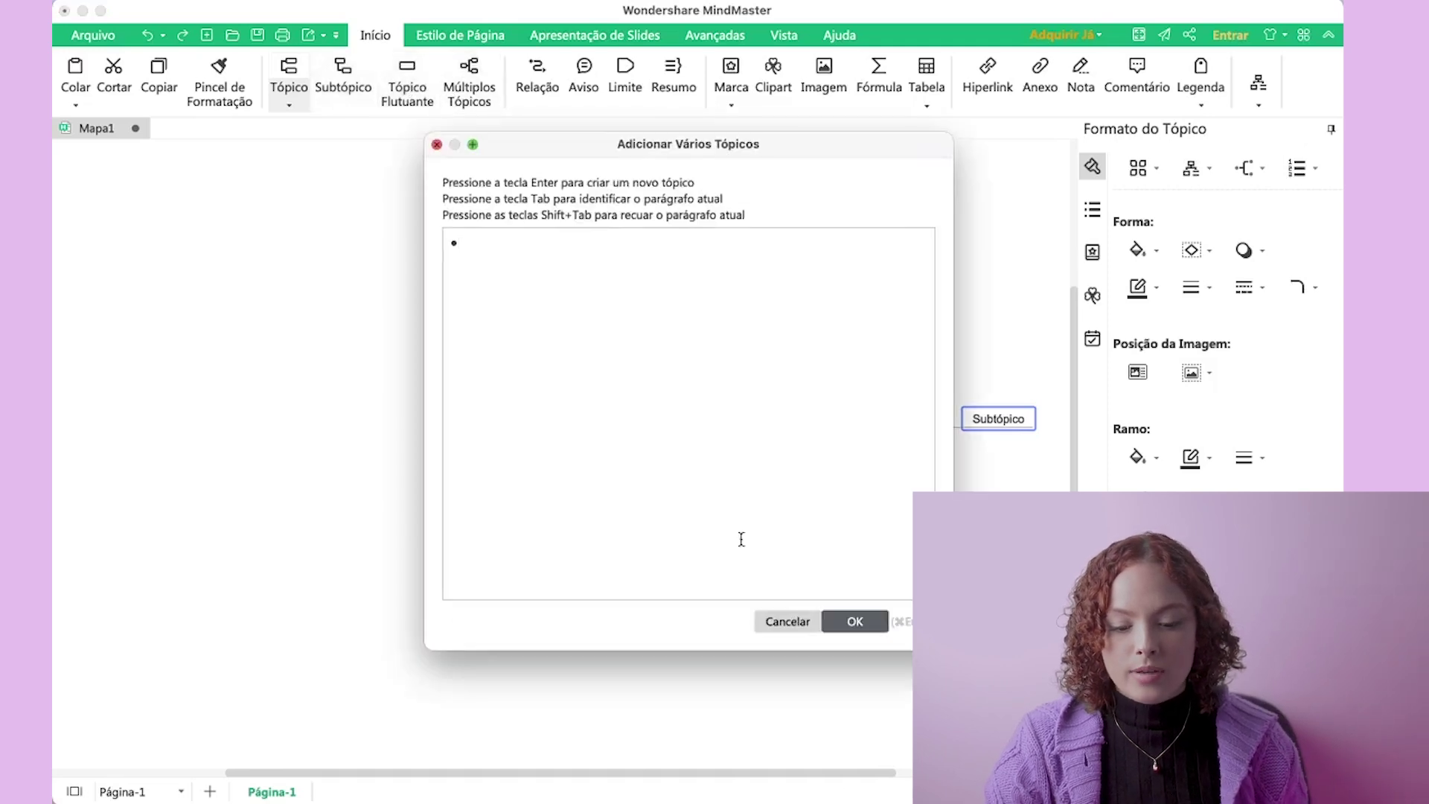
type("aqu")
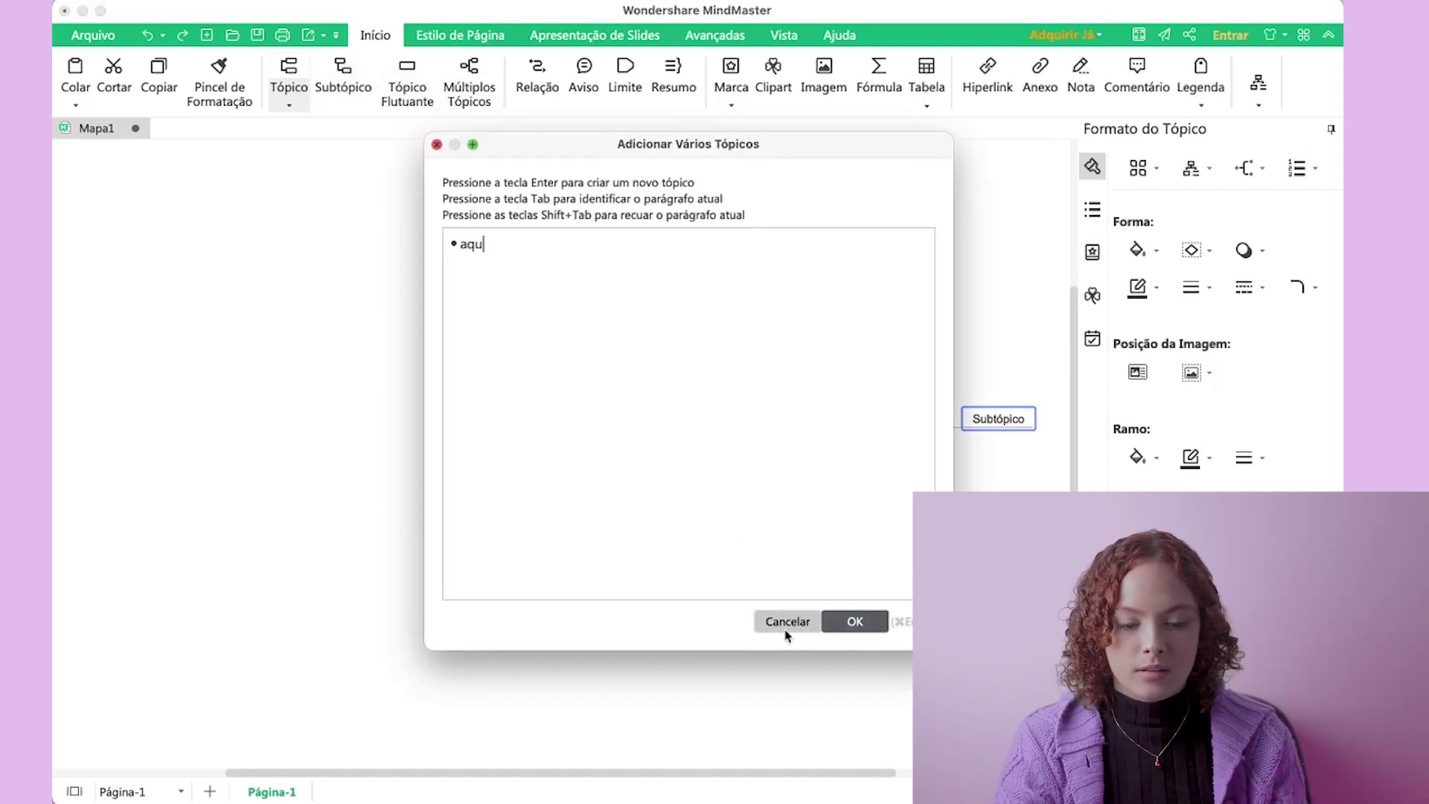
key("BackSpace")
type("xemexe")
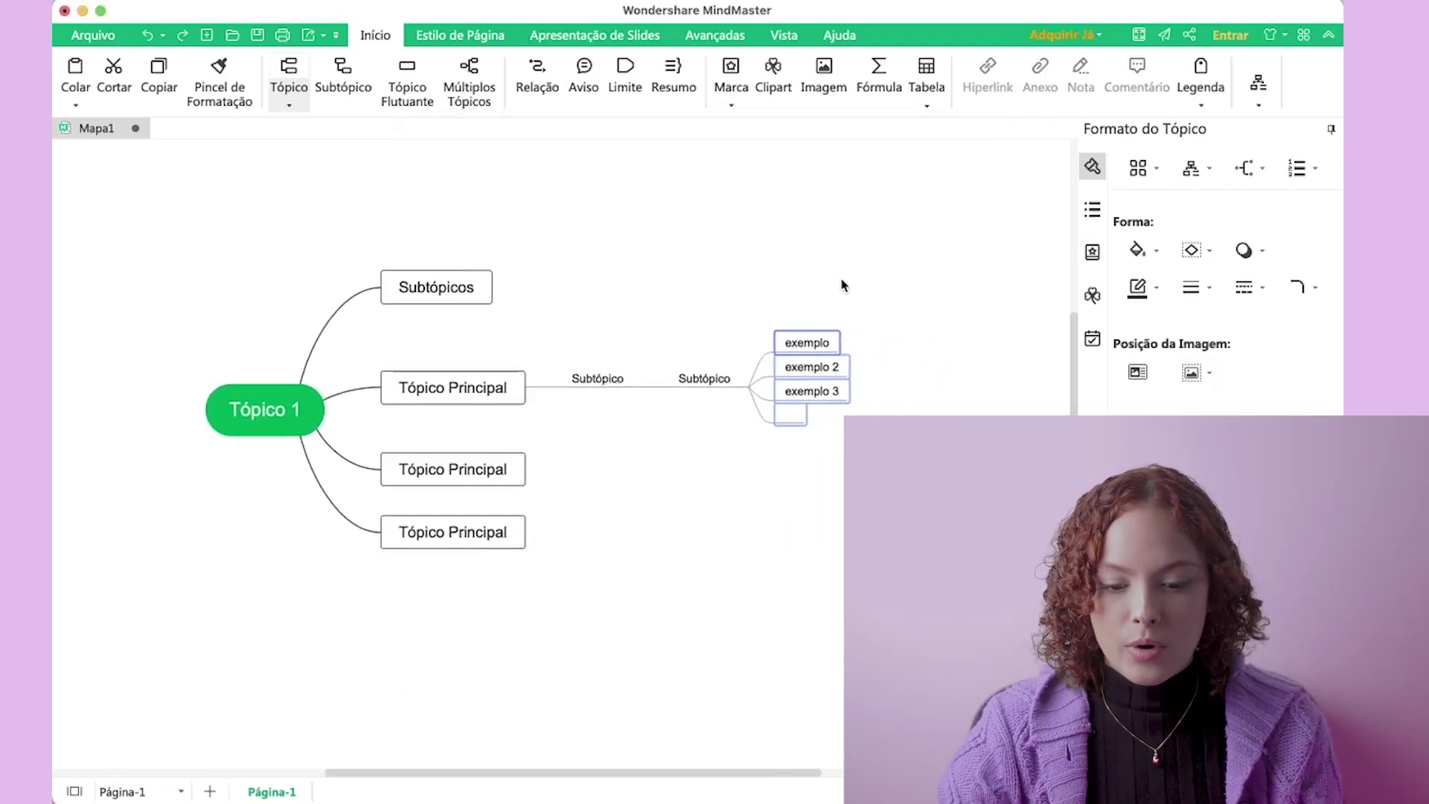
Step: Insert a topic with its own subtopic after "exemplo", and place a floating topic above the branches
left_click(843, 328)
left_click(806, 344)
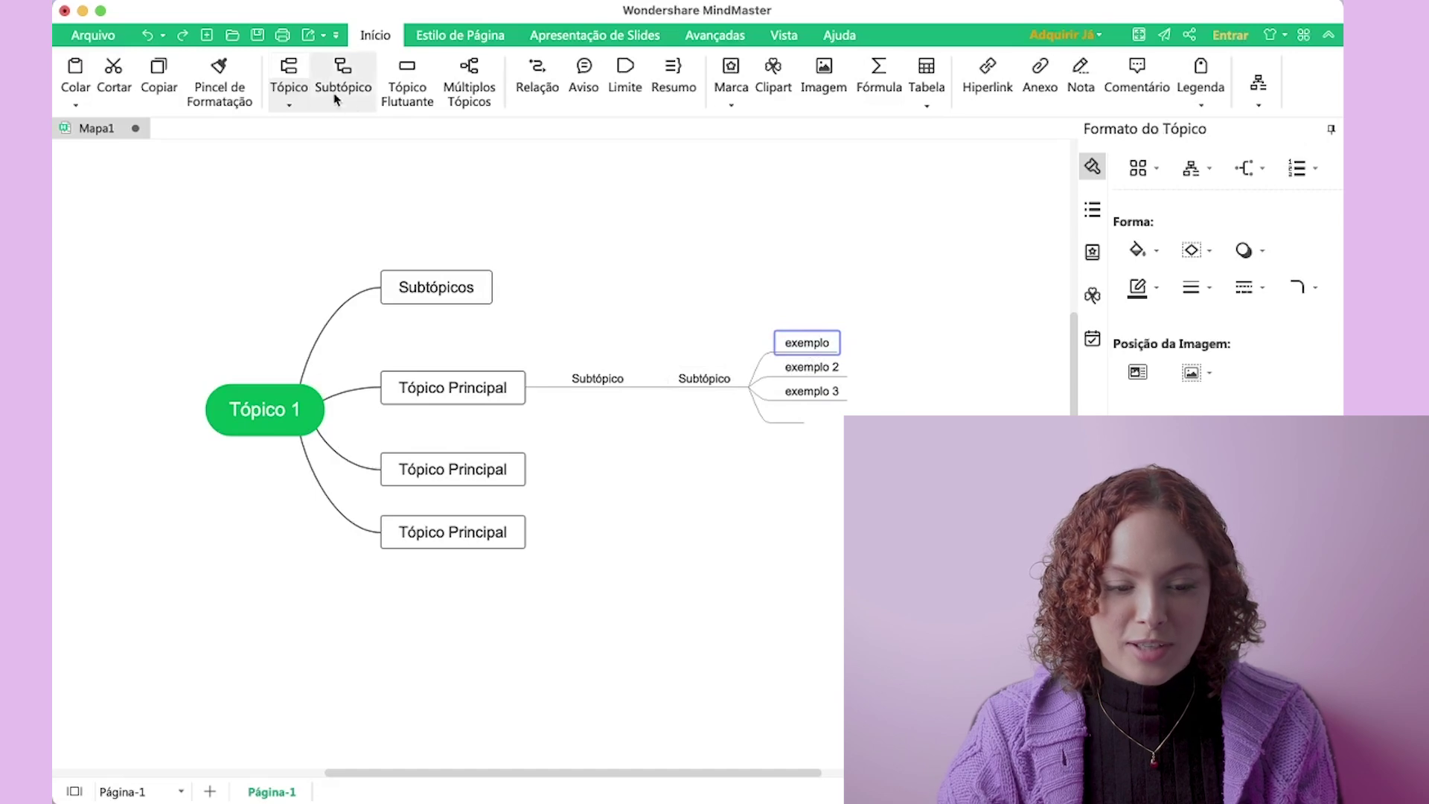
left_click(289, 74)
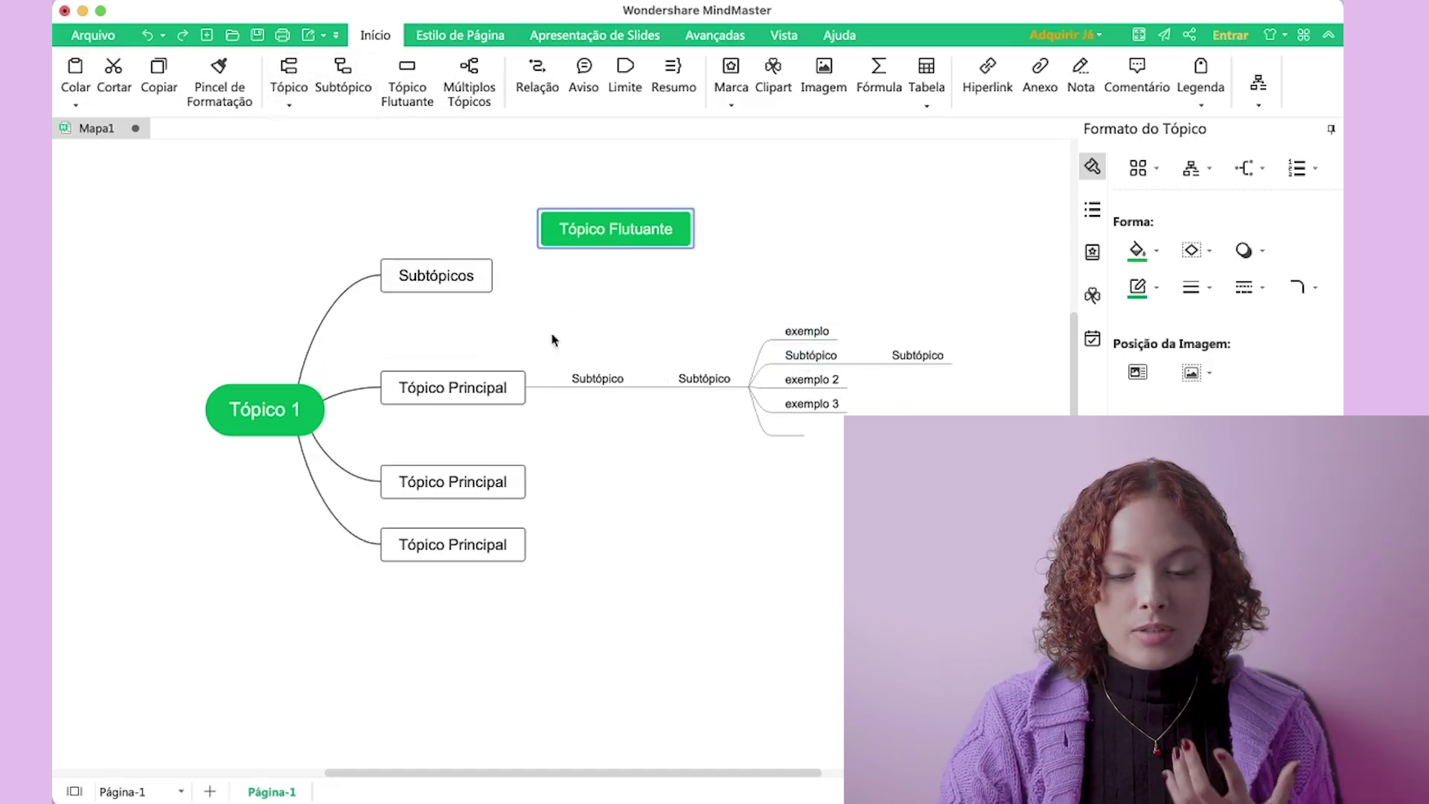
Step: Fill the central topic "Tópico 1" and all topics in its branches with light pink
scroll(546, 350, "left", 2)
left_click(320, 442)
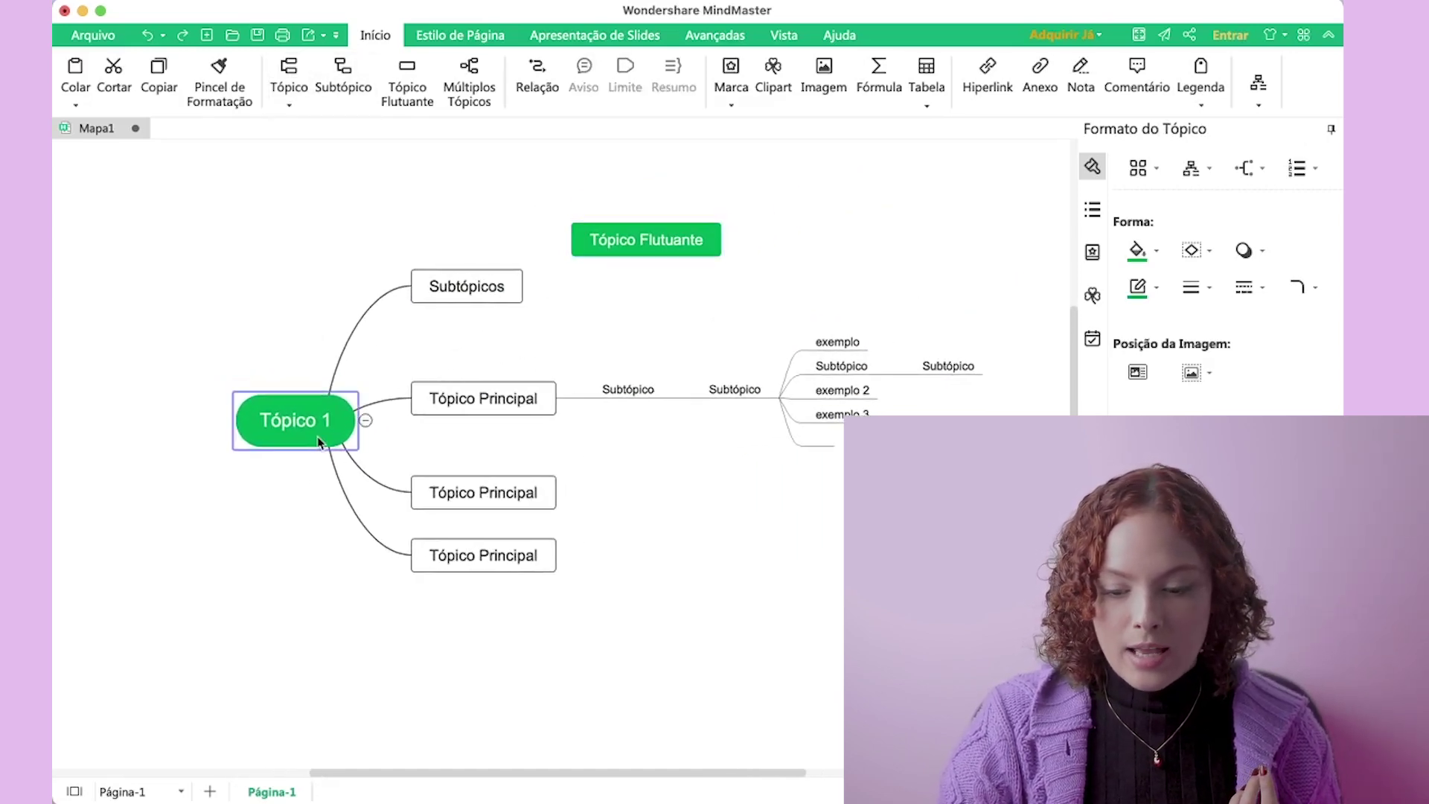
key("super+a")
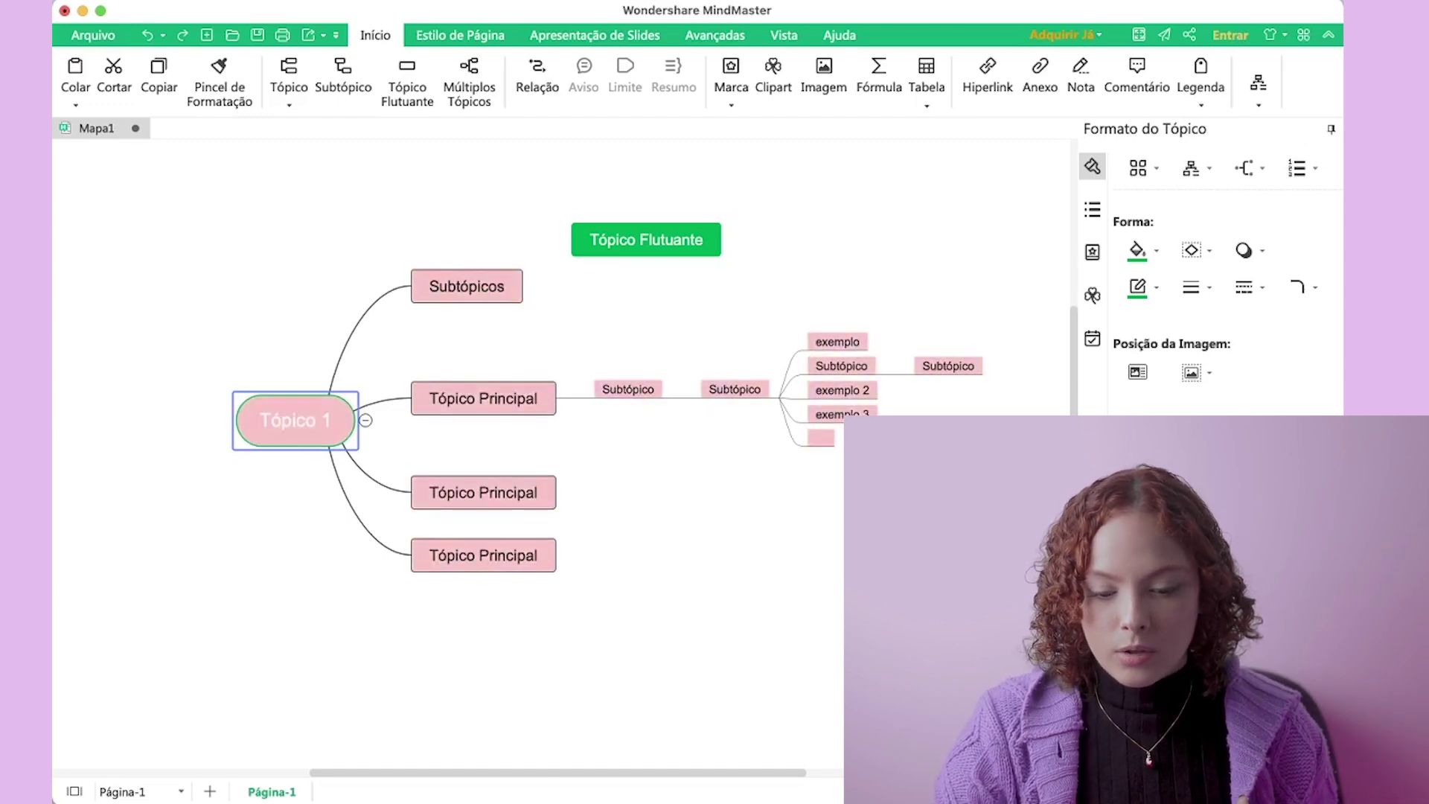
left_click(696, 253)
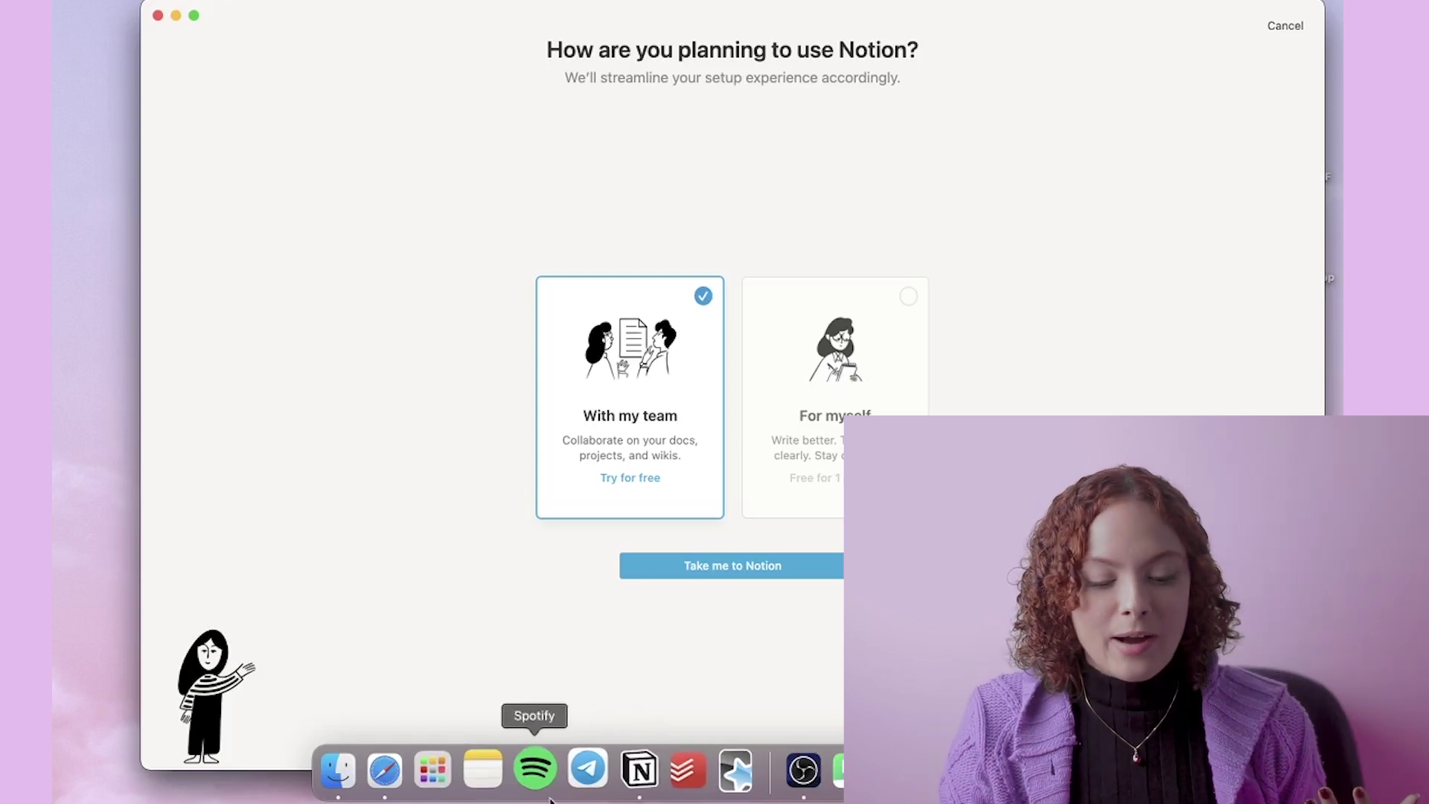
Step: Switch to Safari and view the Notion website's home page in place of the MindMaster page
key("ctrl+Right")
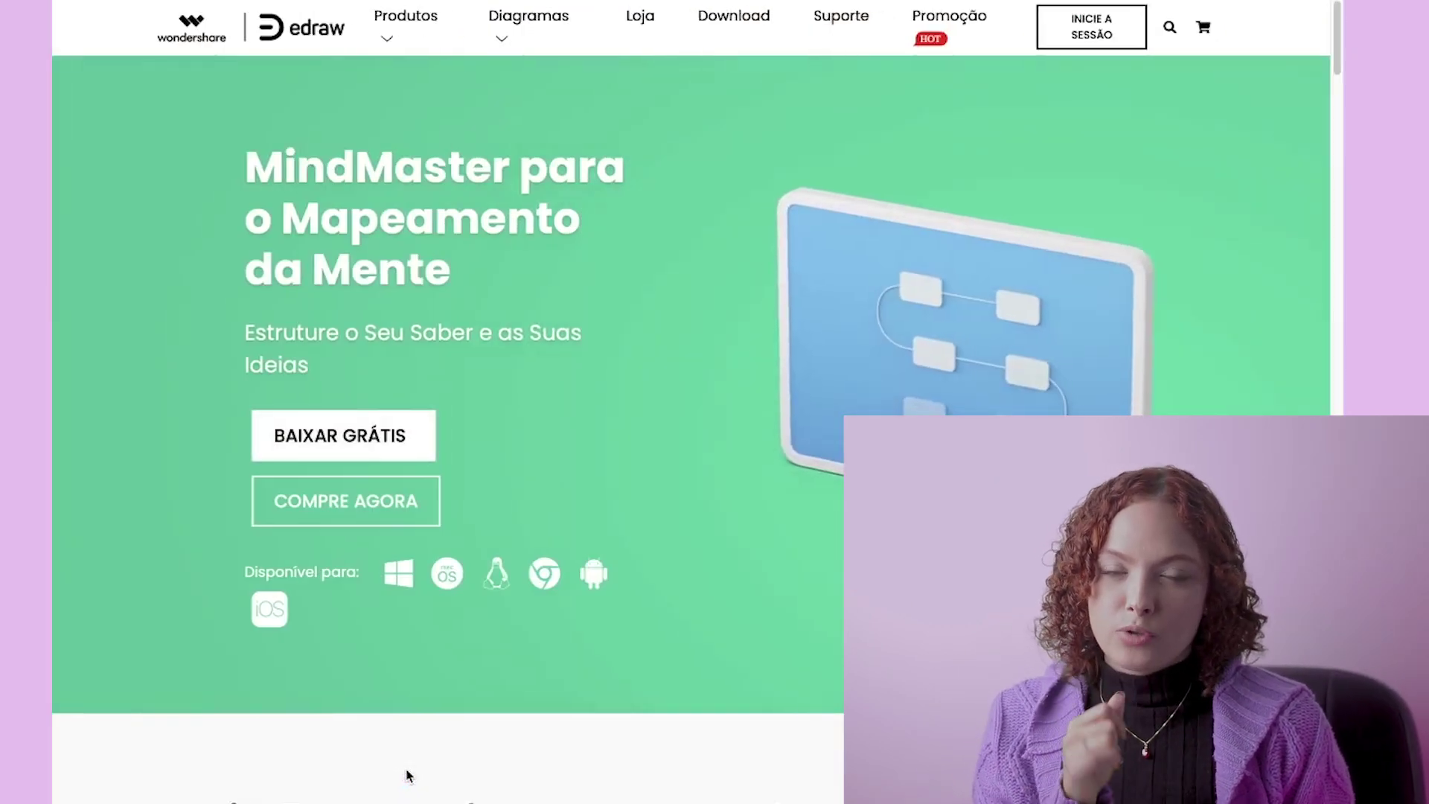
mouse_move(993, 6)
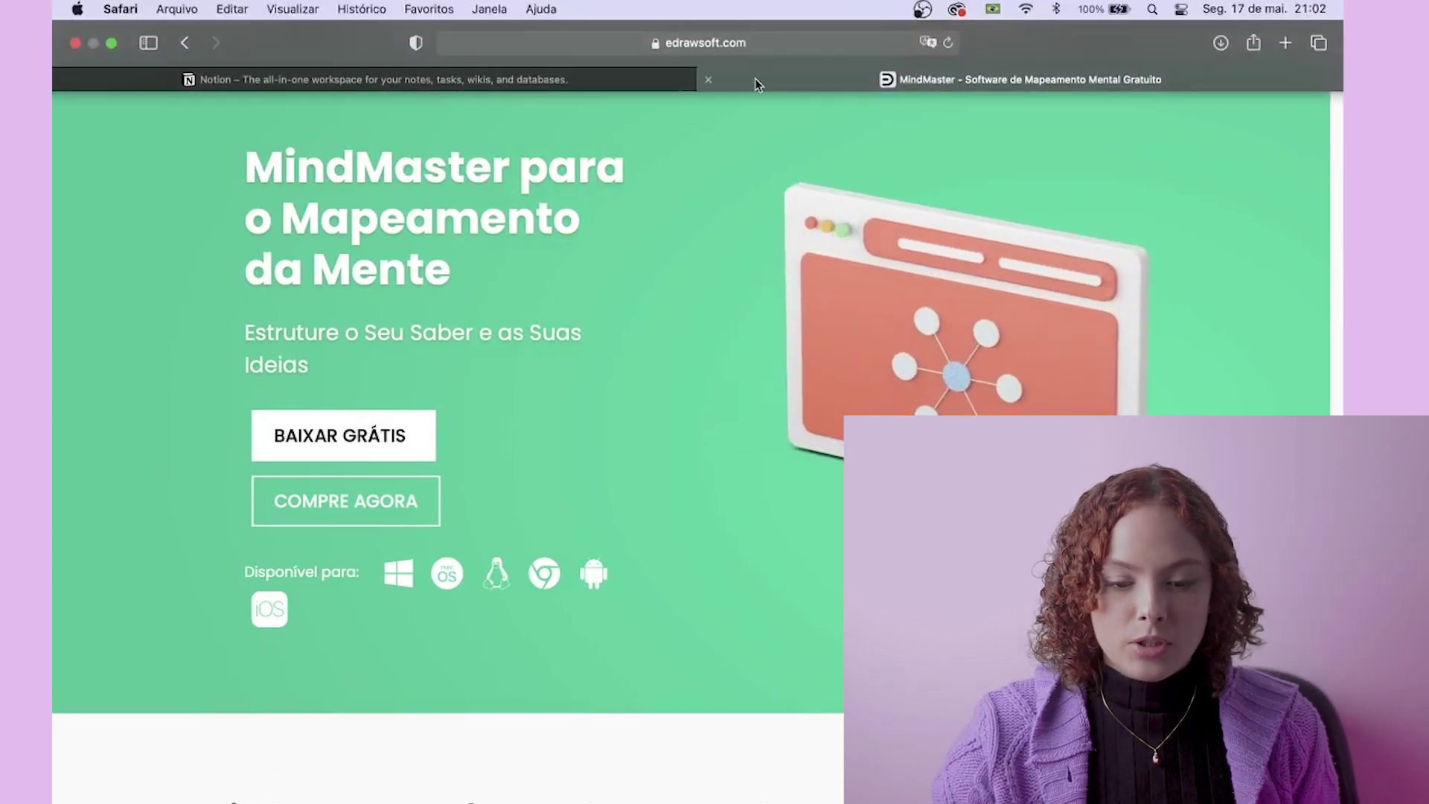
left_click(689, 79)
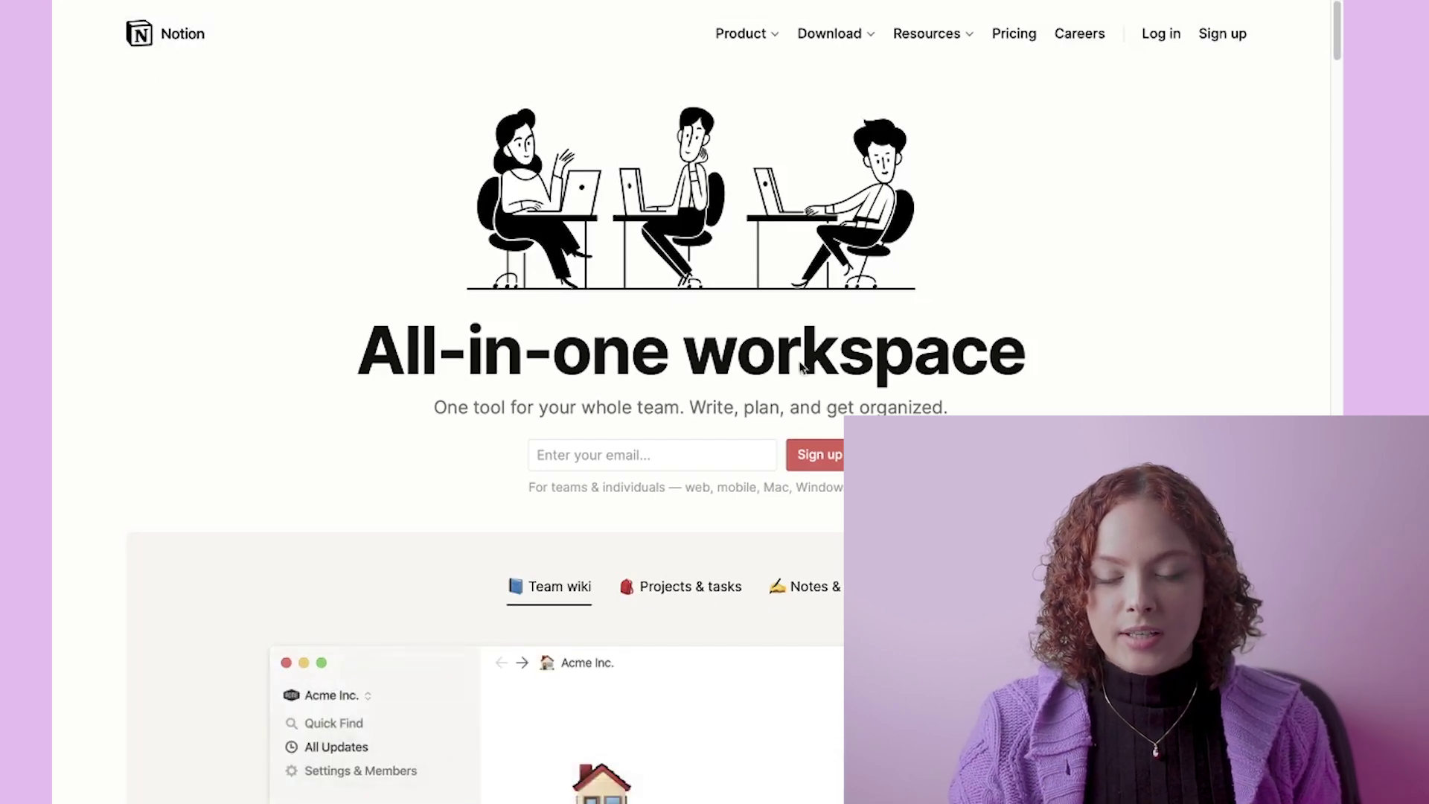
mouse_move(844, 53)
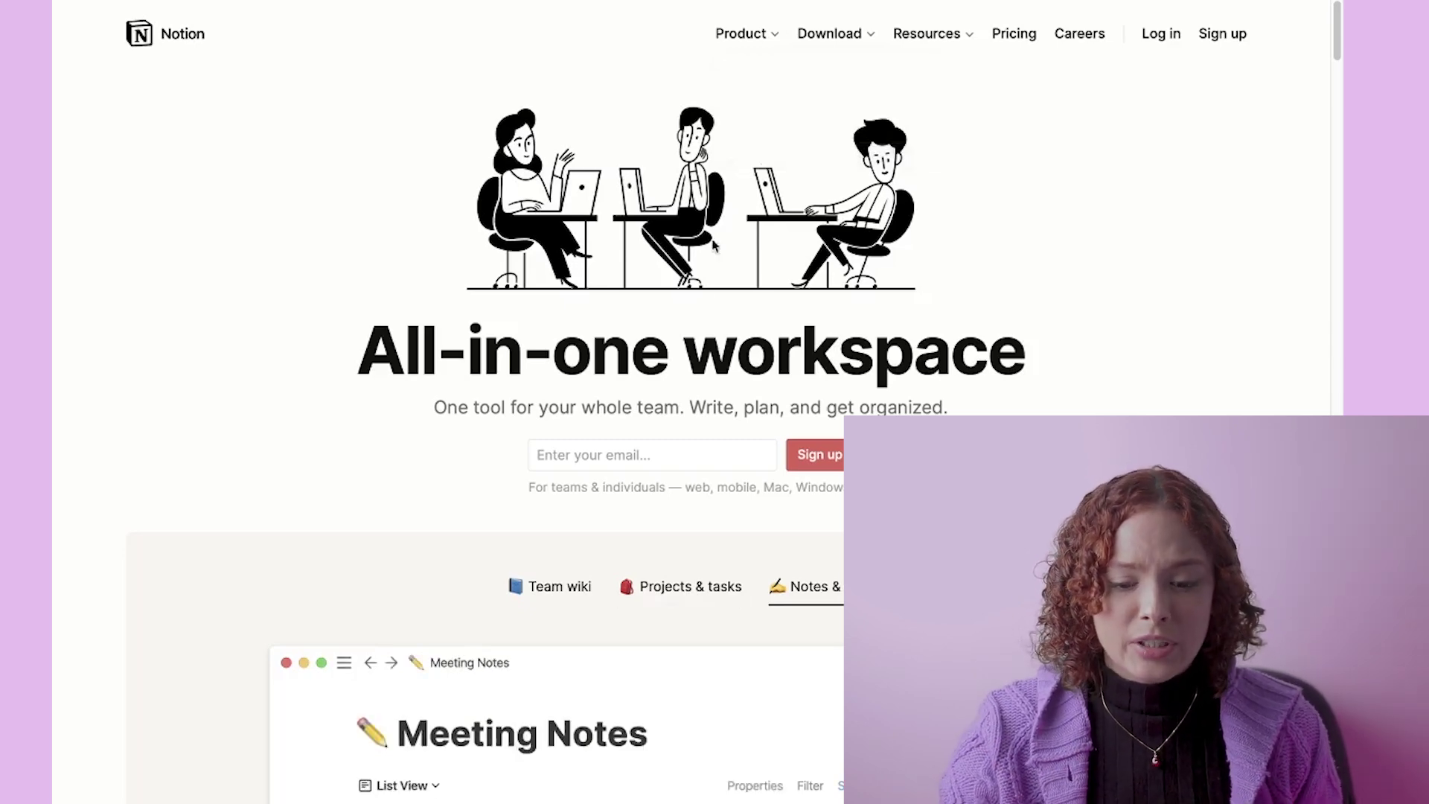
Step: Switch to the Notion app and set up the workspace for personal use with the For myself option
key("ctrl+Up")
left_click(711, 402)
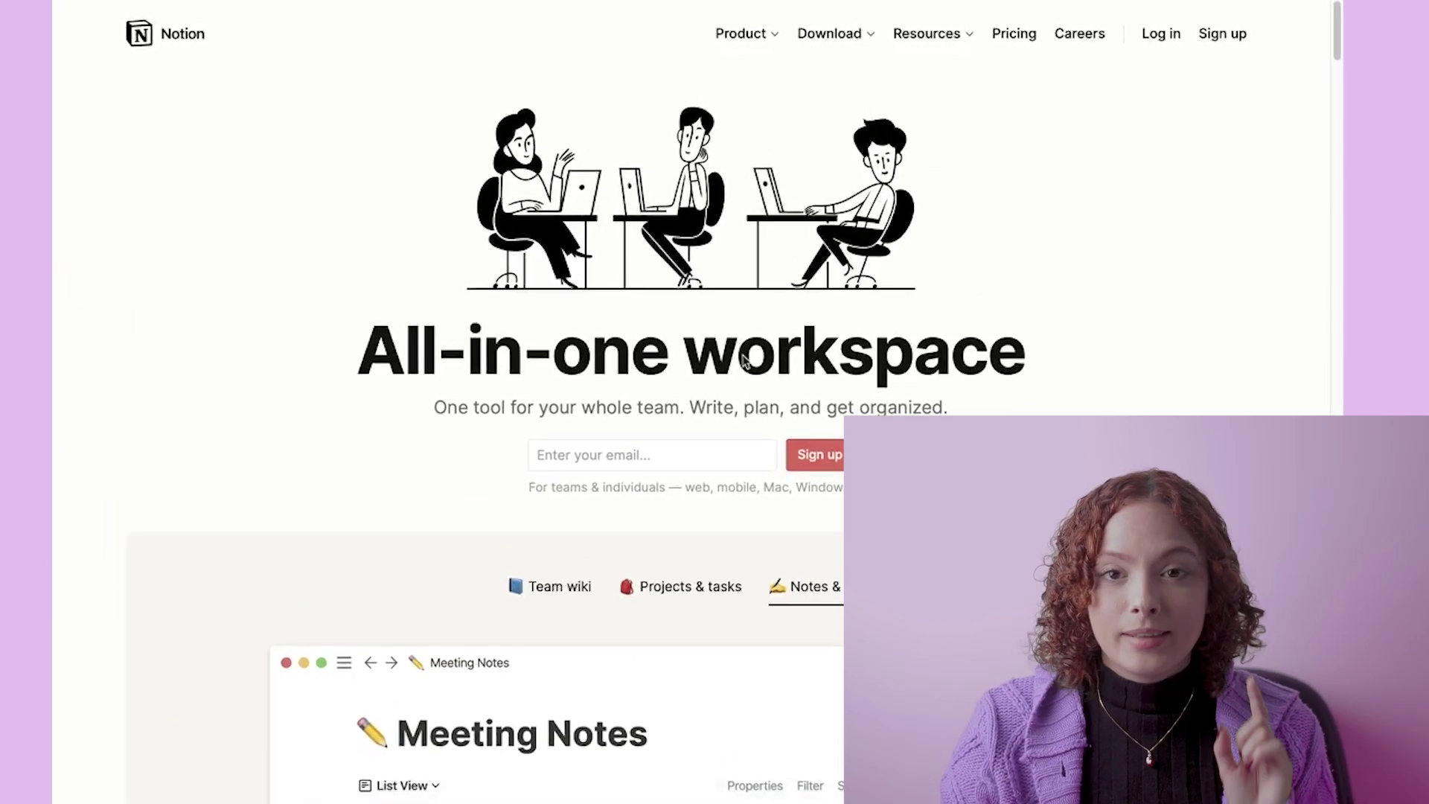
key("ctrl+Up")
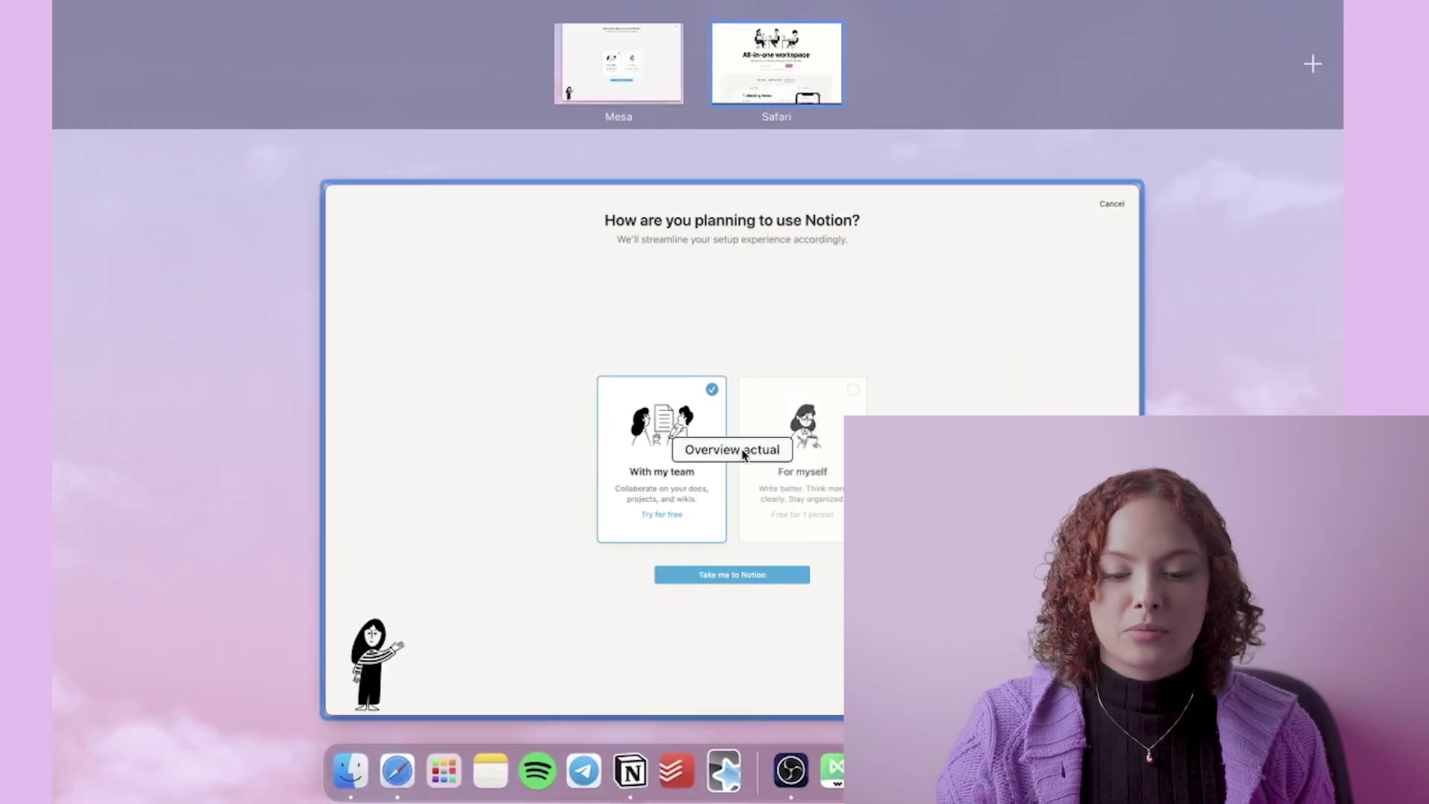
left_click(744, 456)
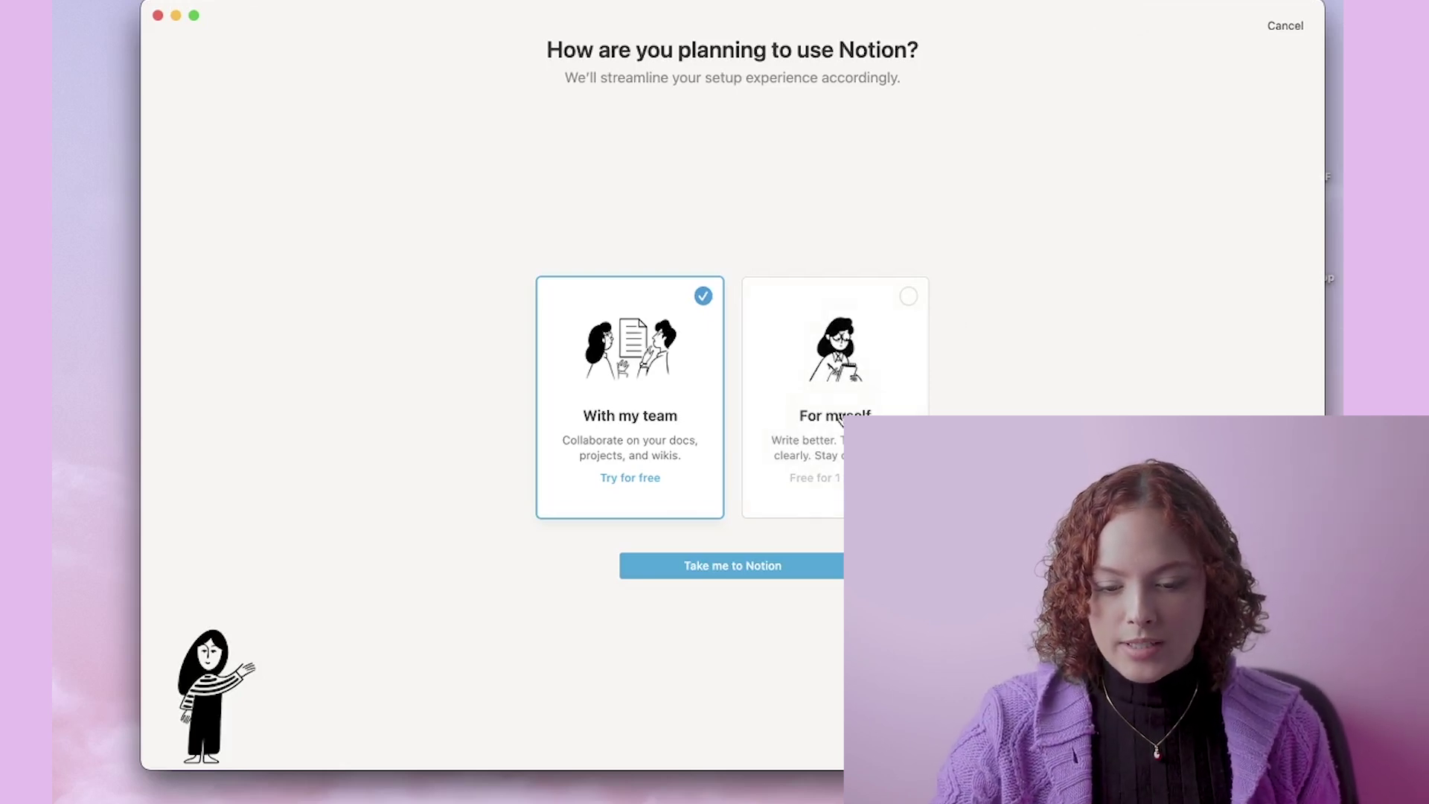
left_click(839, 419)
left_click(832, 559)
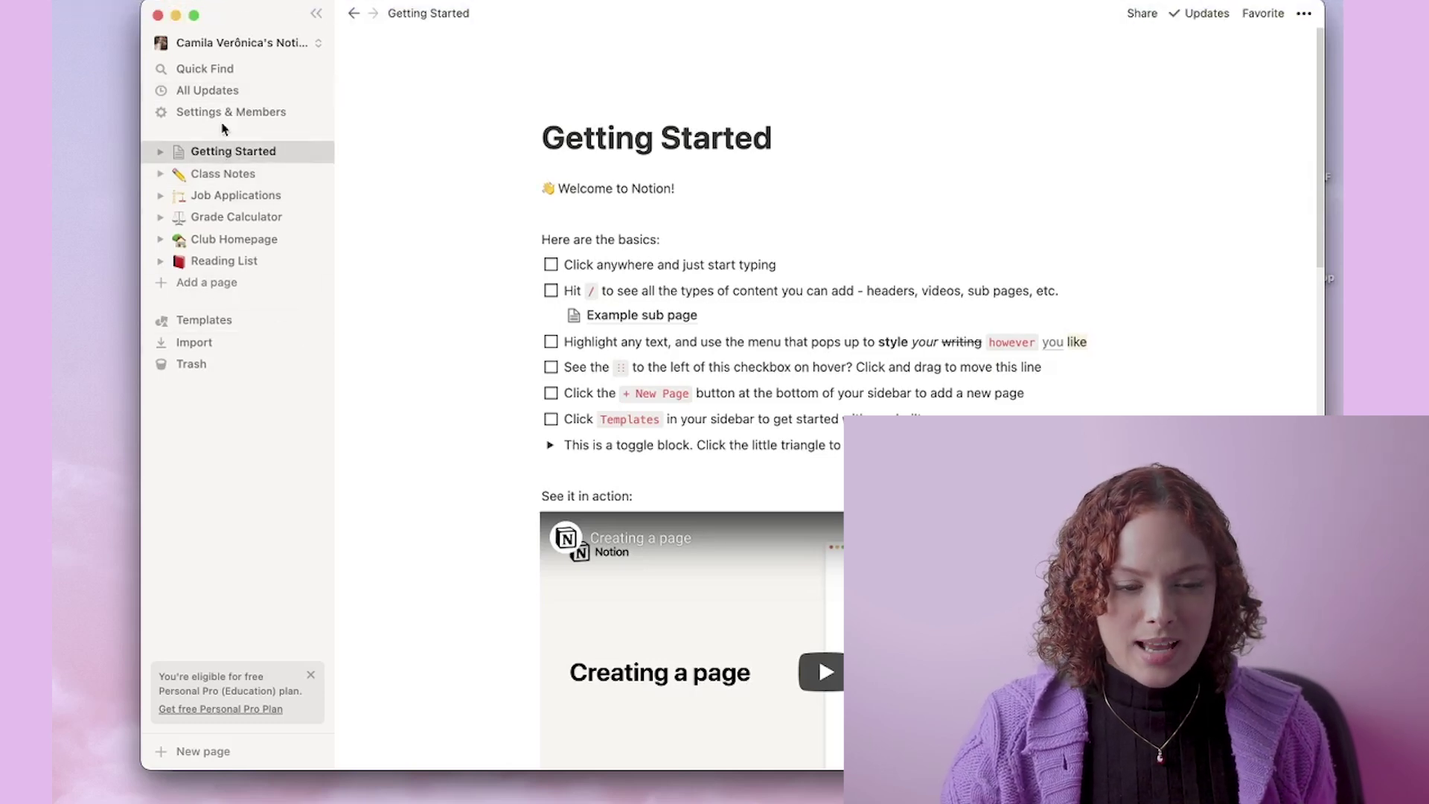
Step: Expand the Notion window to full screen and look at the Class Notes and Job Applications sample pages
left_click(193, 15)
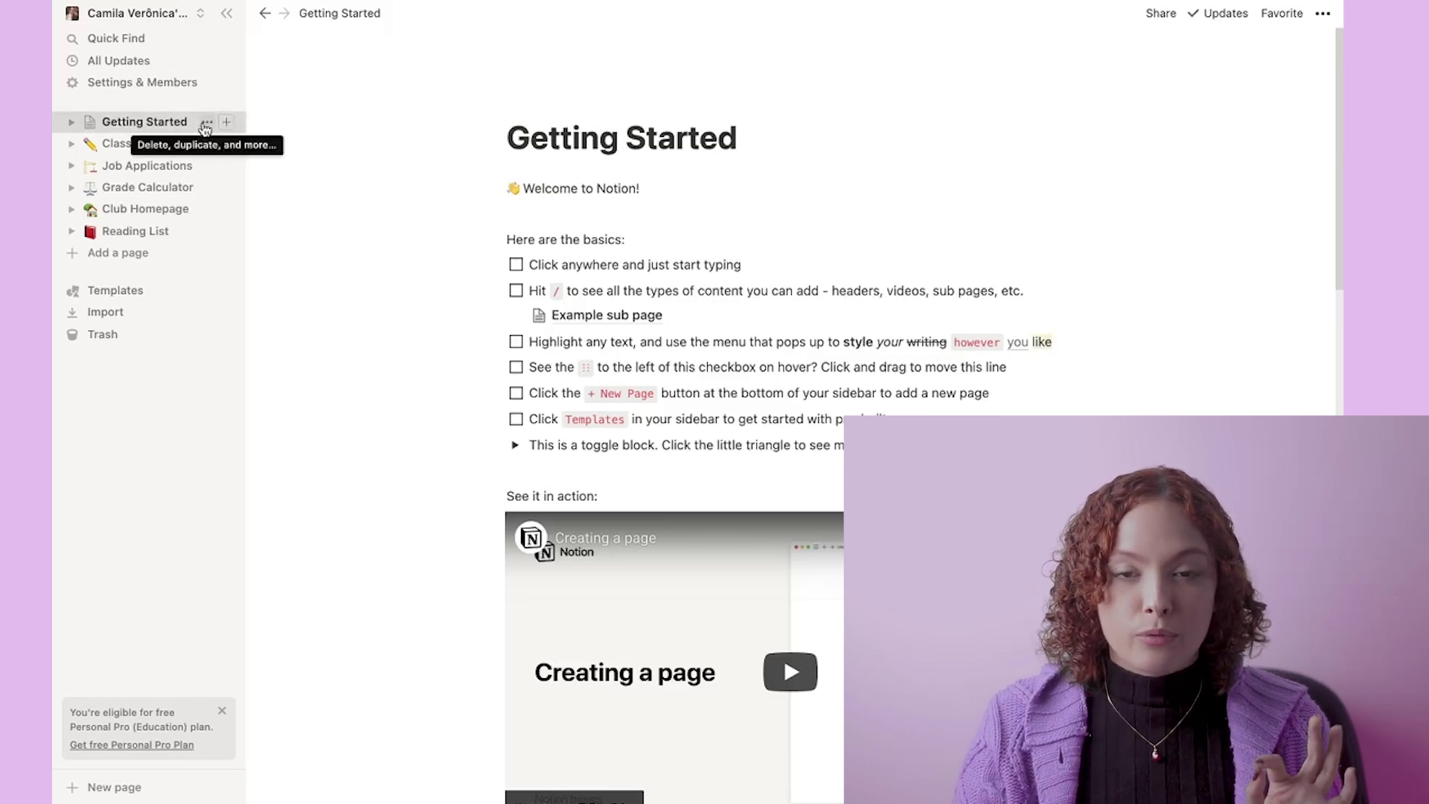
left_click(122, 144)
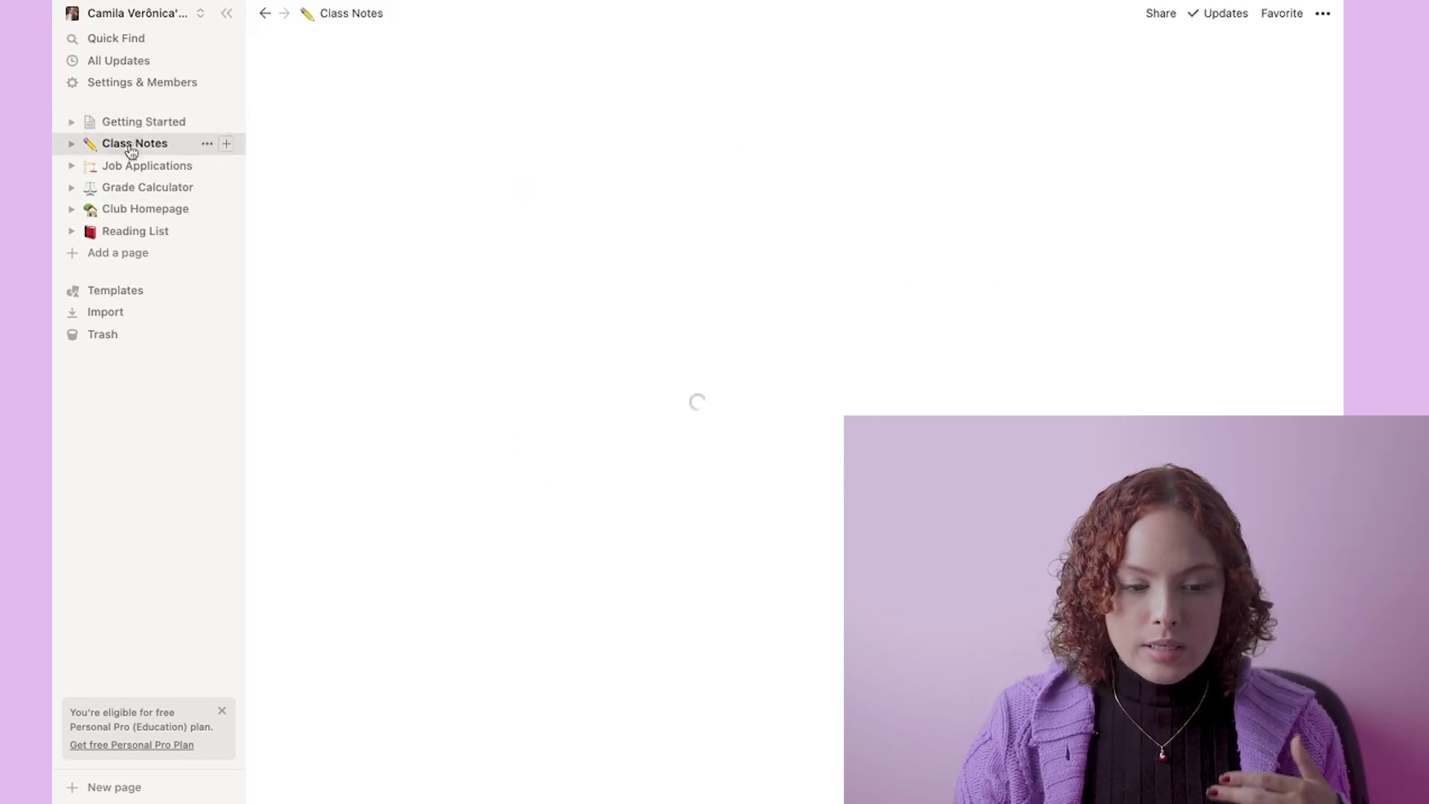
left_click(130, 170)
Step: Delete the Getting Started, Class Notes and Job Applications pages from the workspace
left_click(207, 121)
left_click(239, 136)
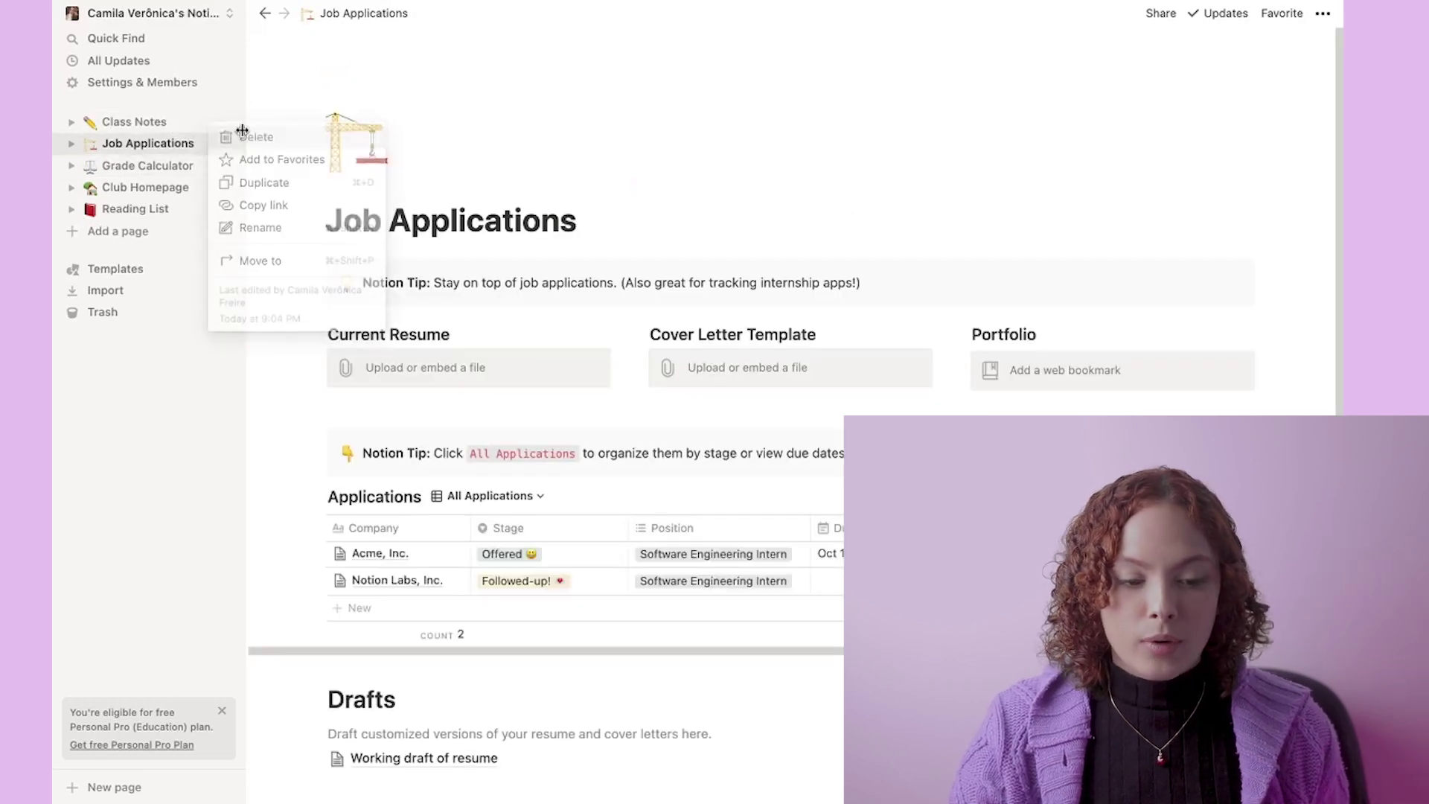
left_click(212, 132)
left_click(218, 132)
left_click(214, 124)
left_click(220, 143)
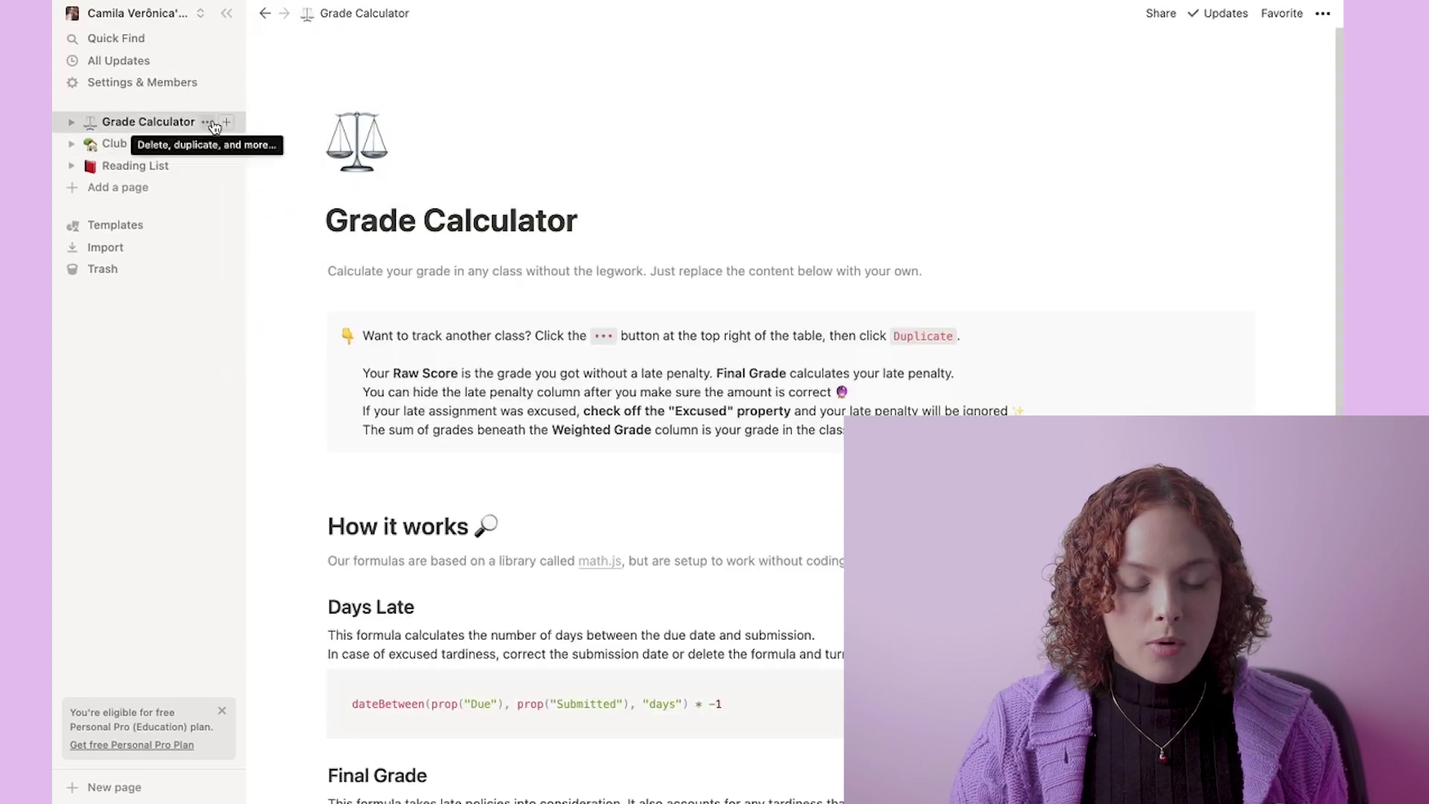
Step: Delete the remaining sample pages: Grade Calculator, Club Homepage and Reading List
left_click(214, 121)
left_click(224, 139)
left_click(216, 121)
left_click(212, 121)
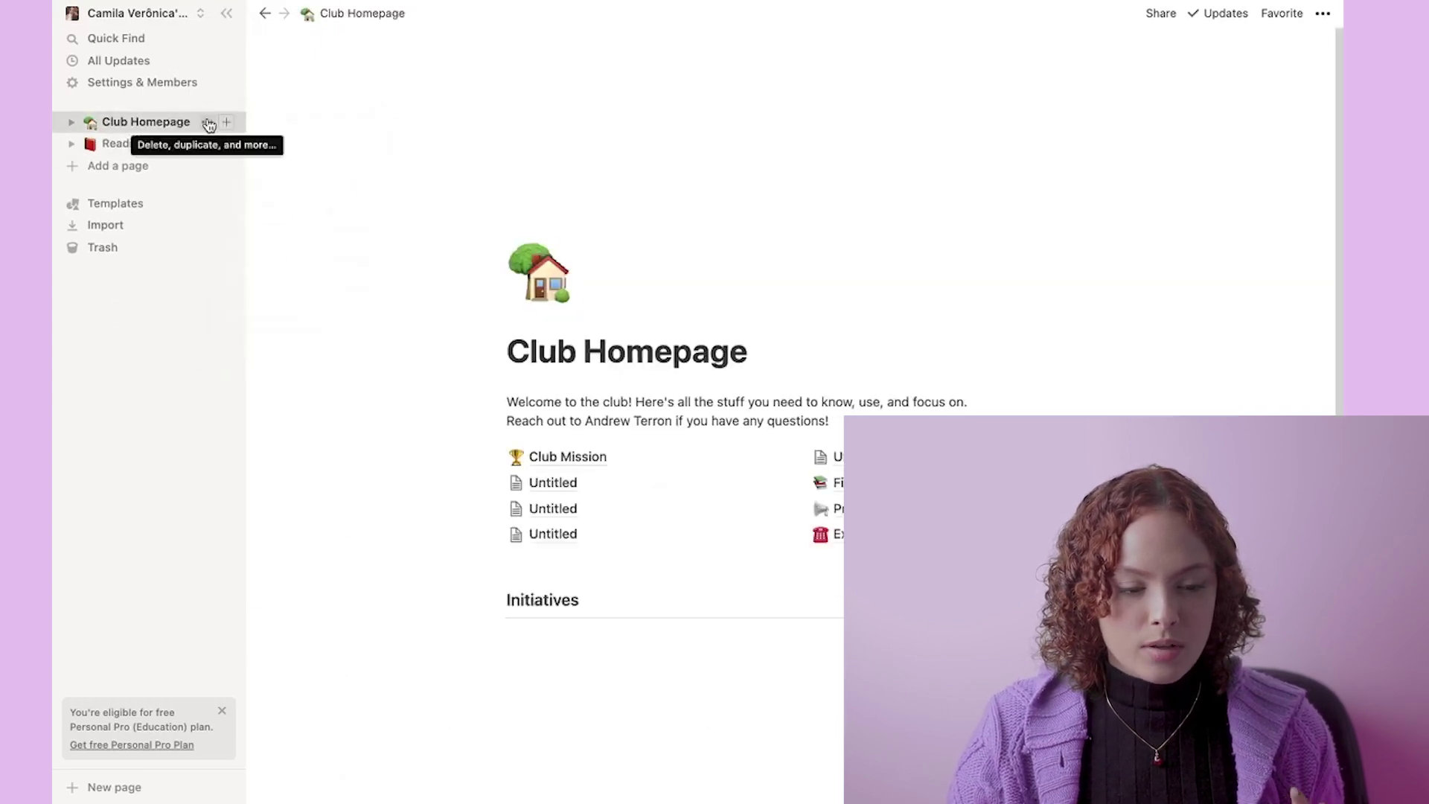
left_click(212, 121)
left_click(223, 137)
left_click(211, 123)
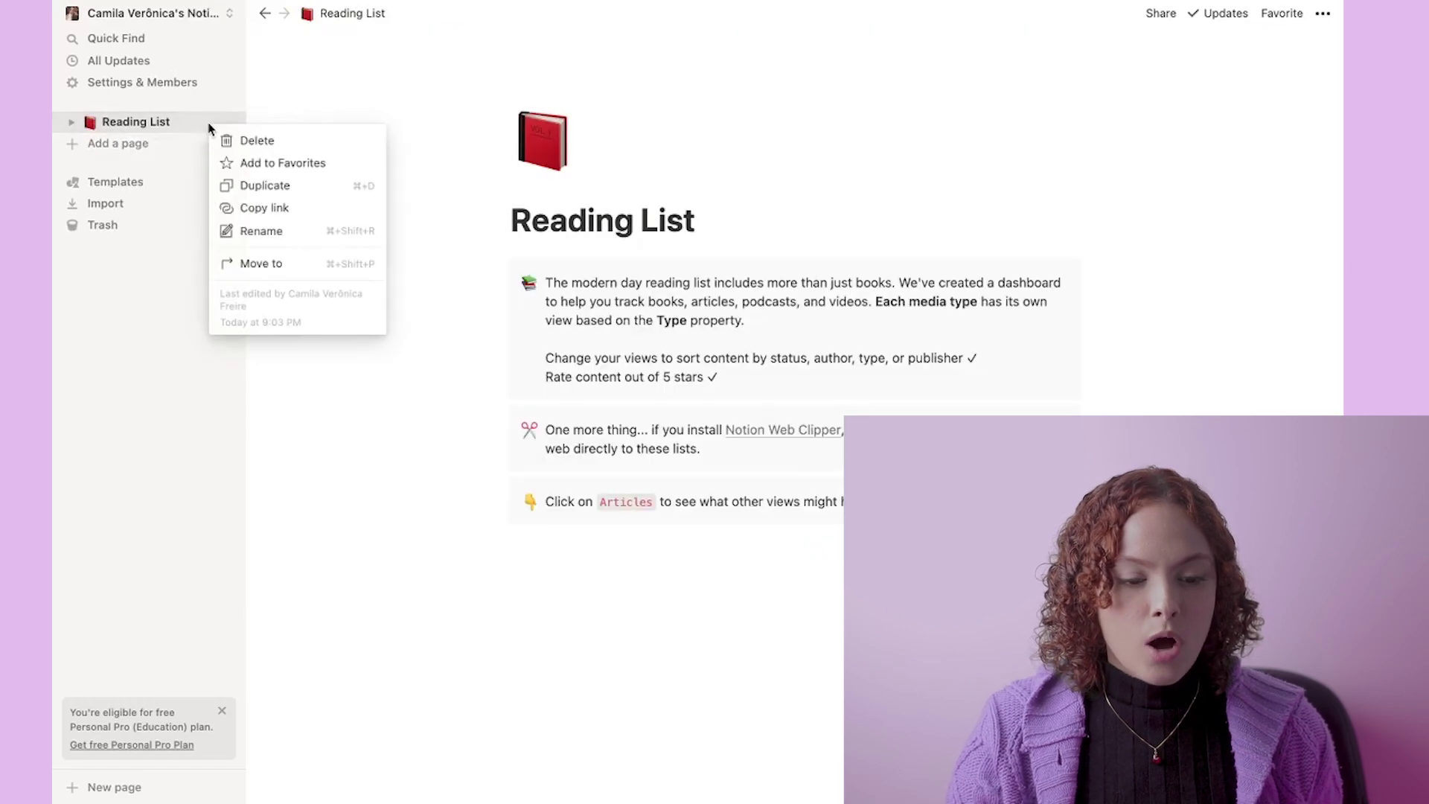
left_click(223, 141)
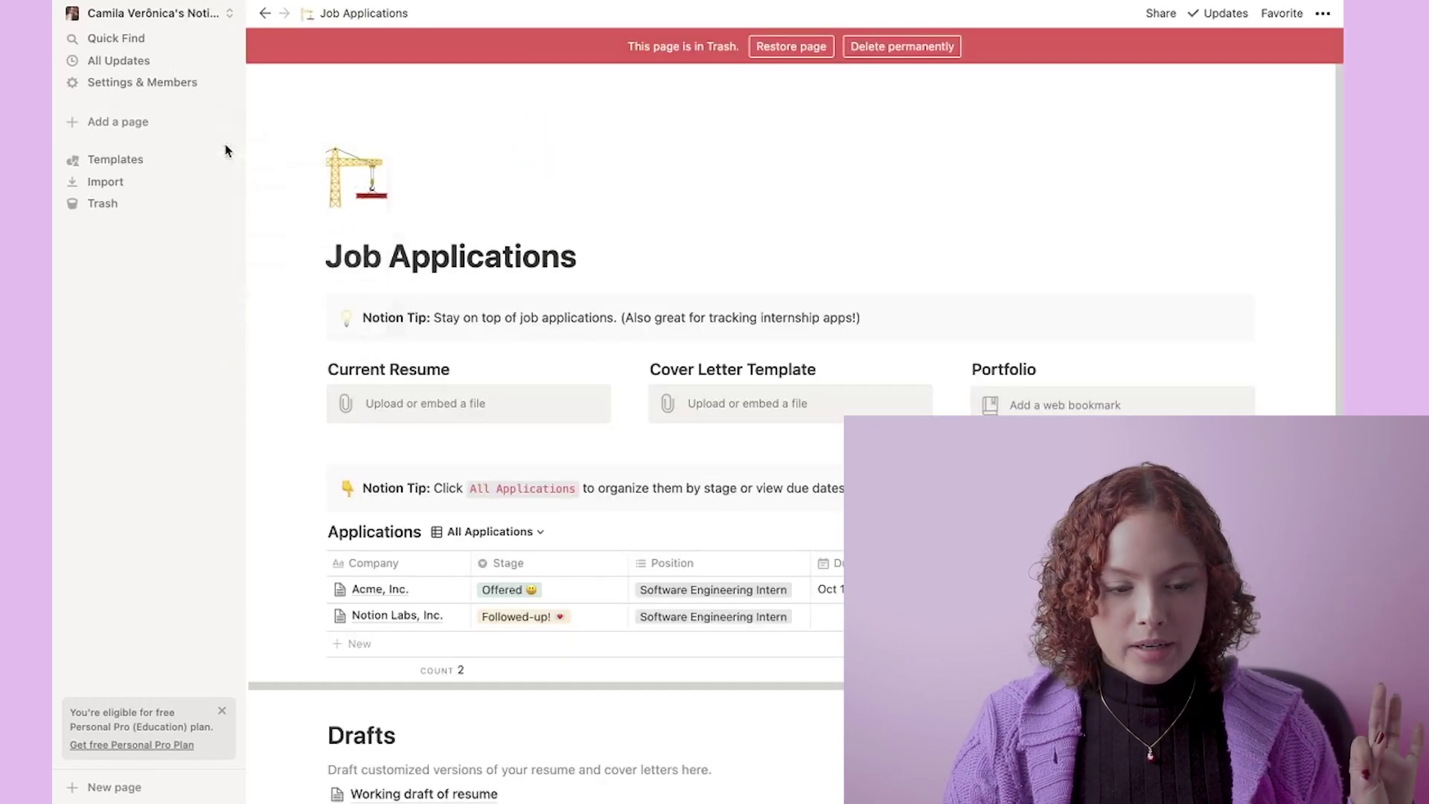
Step: Add a new top-level page titled "Studies" to the workspace
left_click(116, 127)
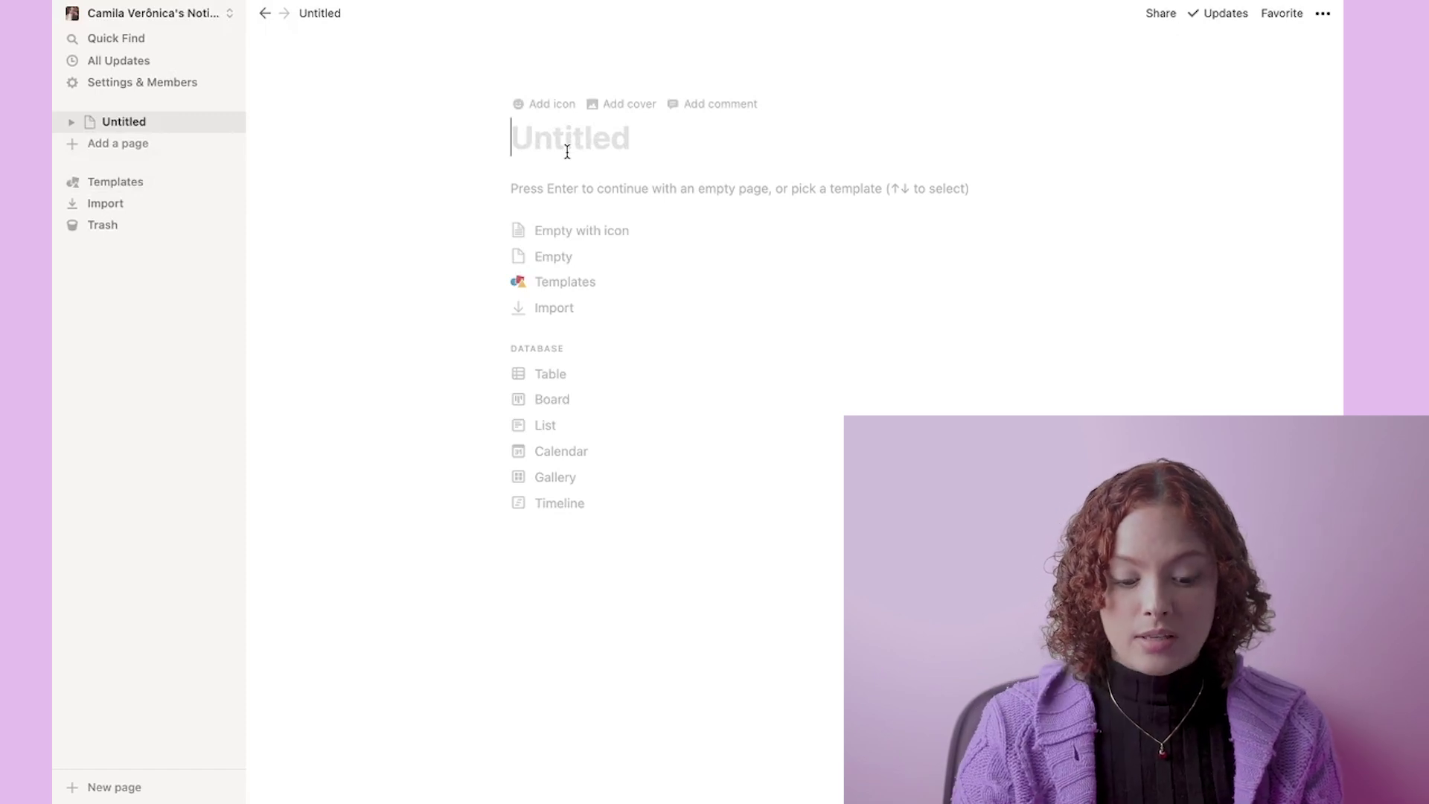
type("Studies")
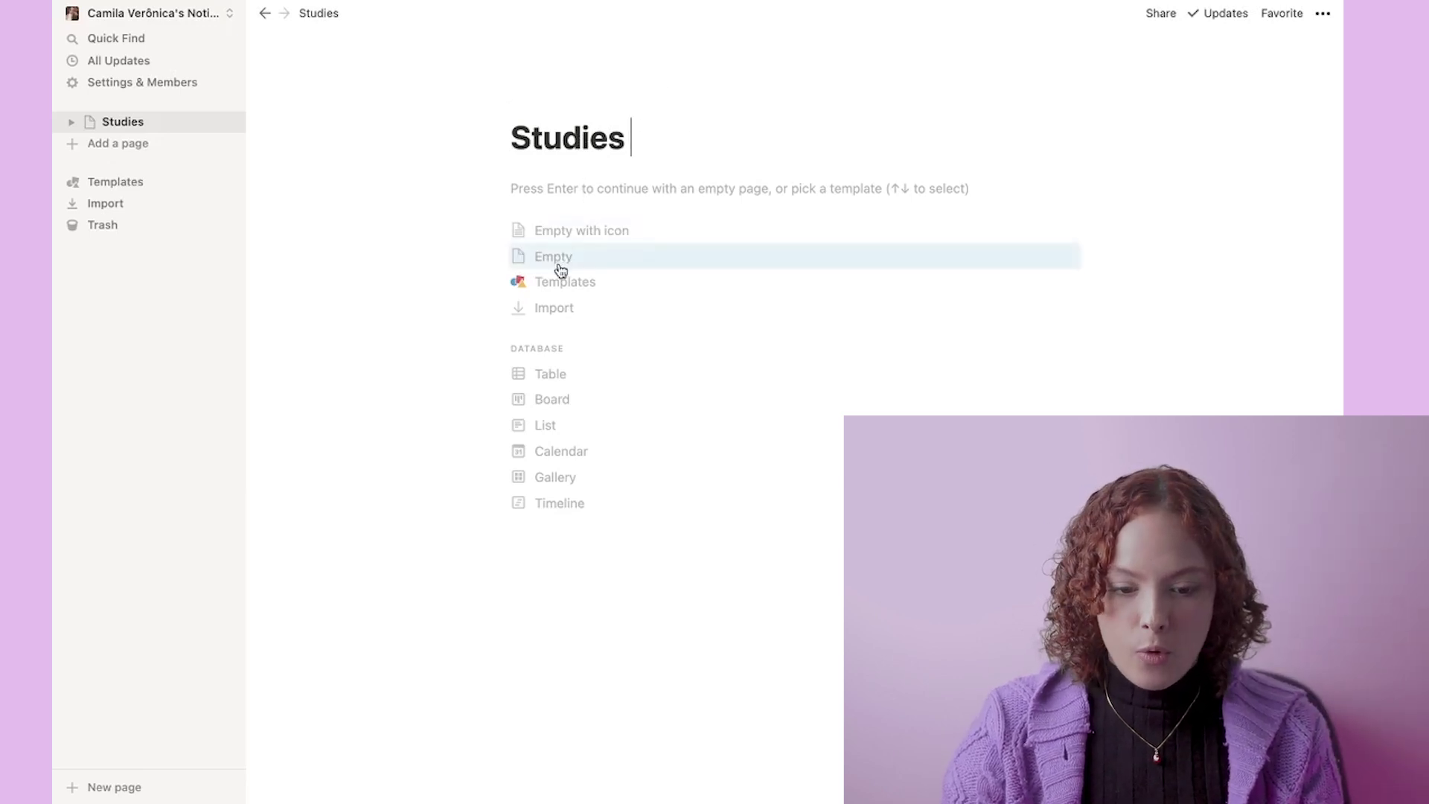
Step: Browse the Education templates for the Studies page, including Reading List and Roommate Space, and close the gallery without applying one
left_click(560, 287)
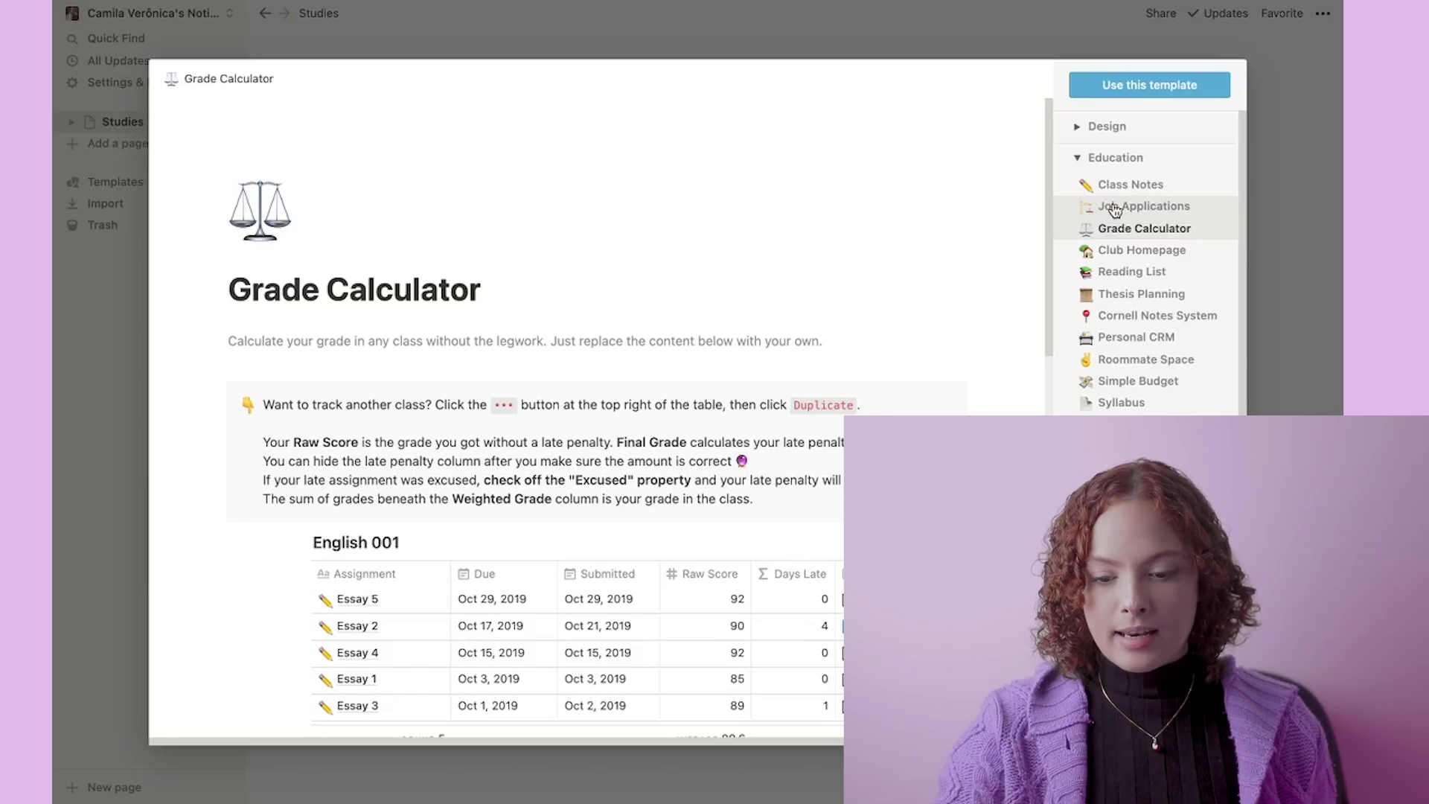
left_click(1125, 275)
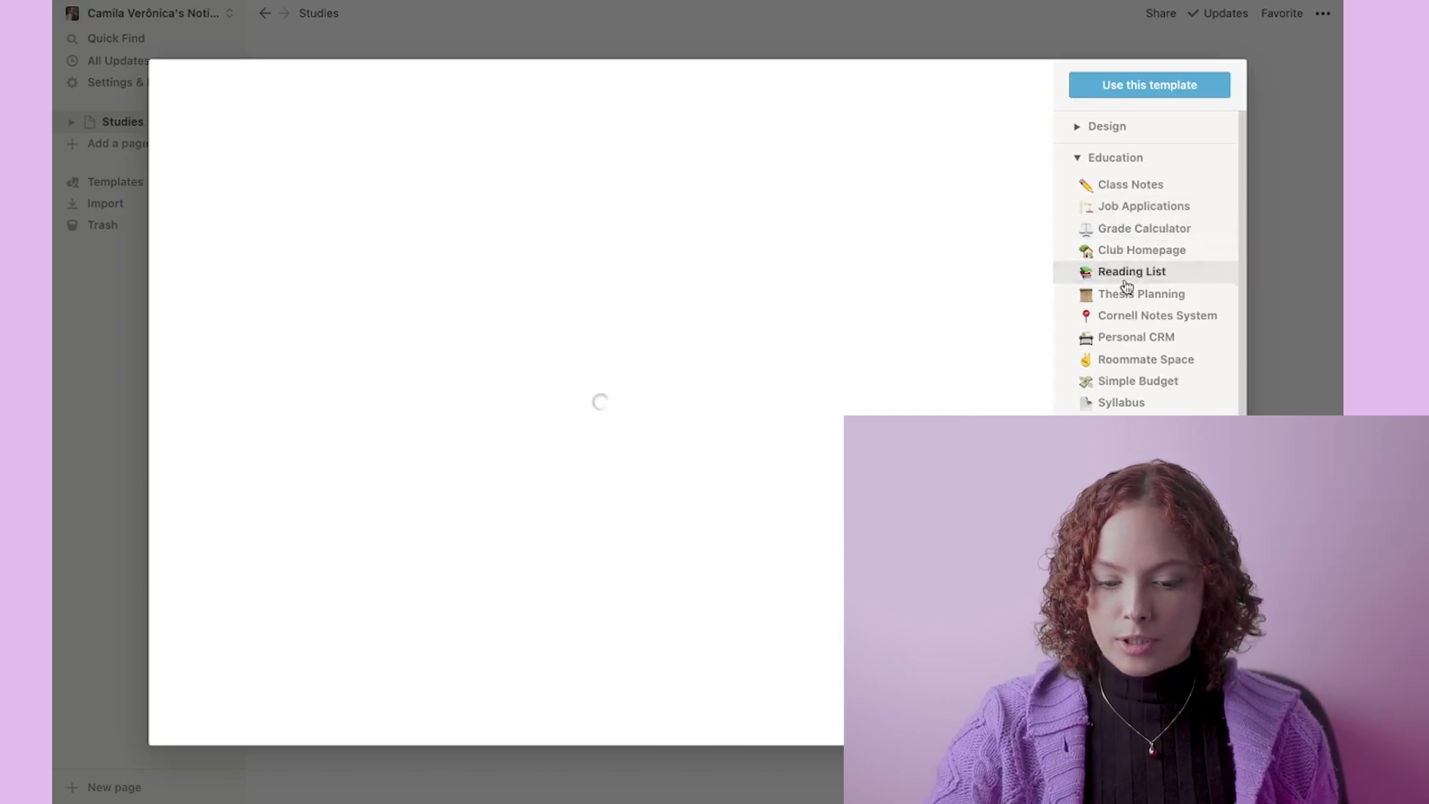
left_click(1132, 361)
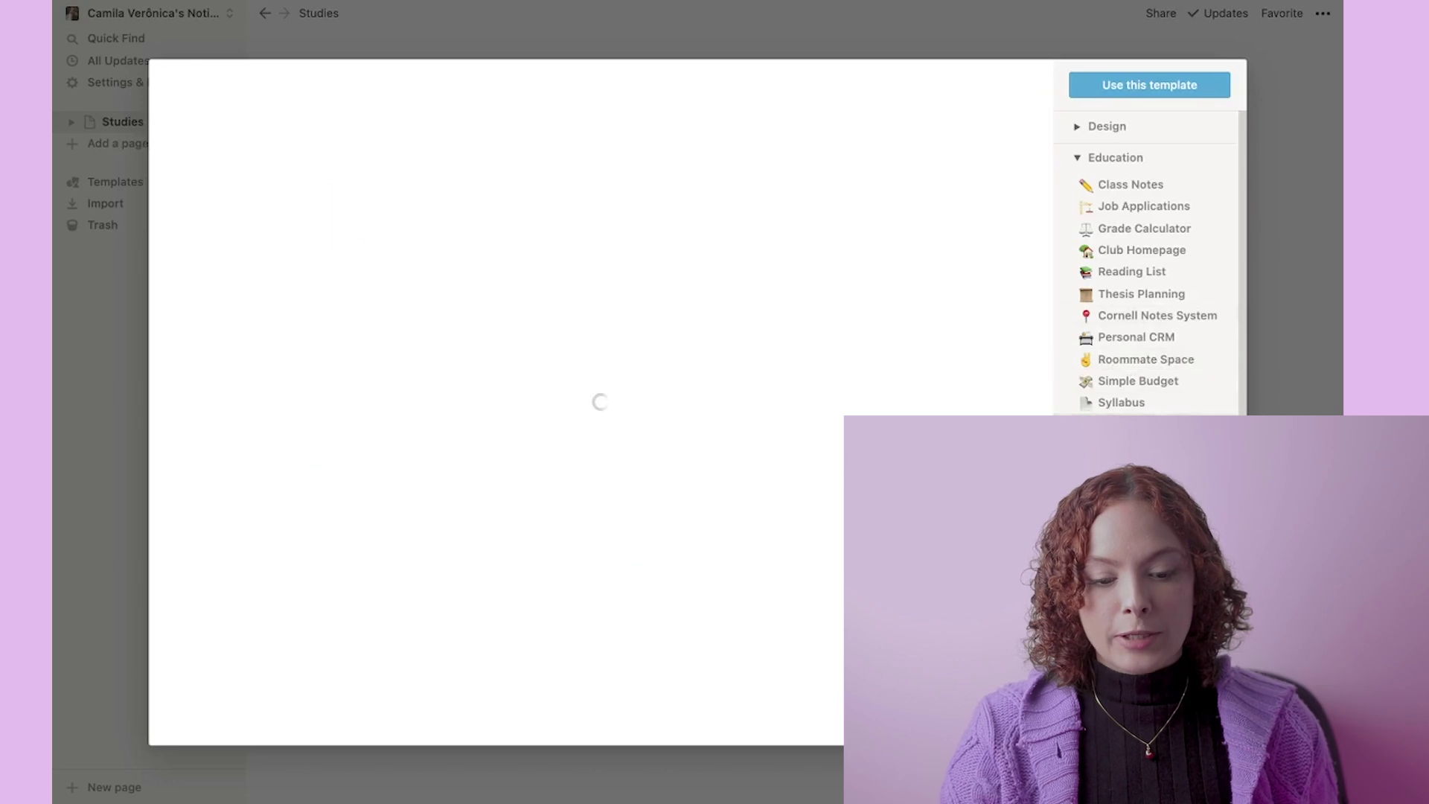
left_click(1292, 258)
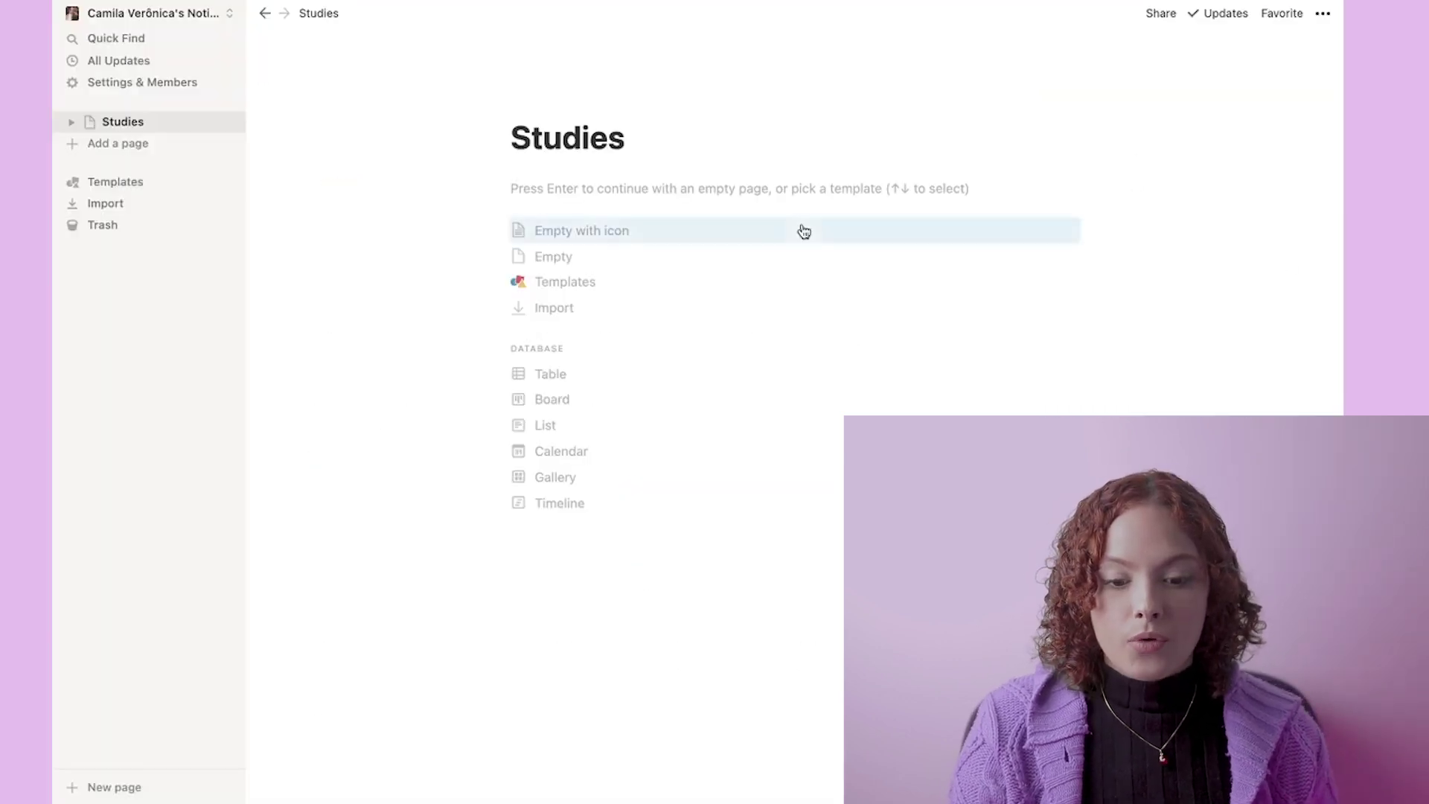
Step: Make Studies an empty page and show the slash-command list of content blocks, dismissing it without inserting anything
key("Return")
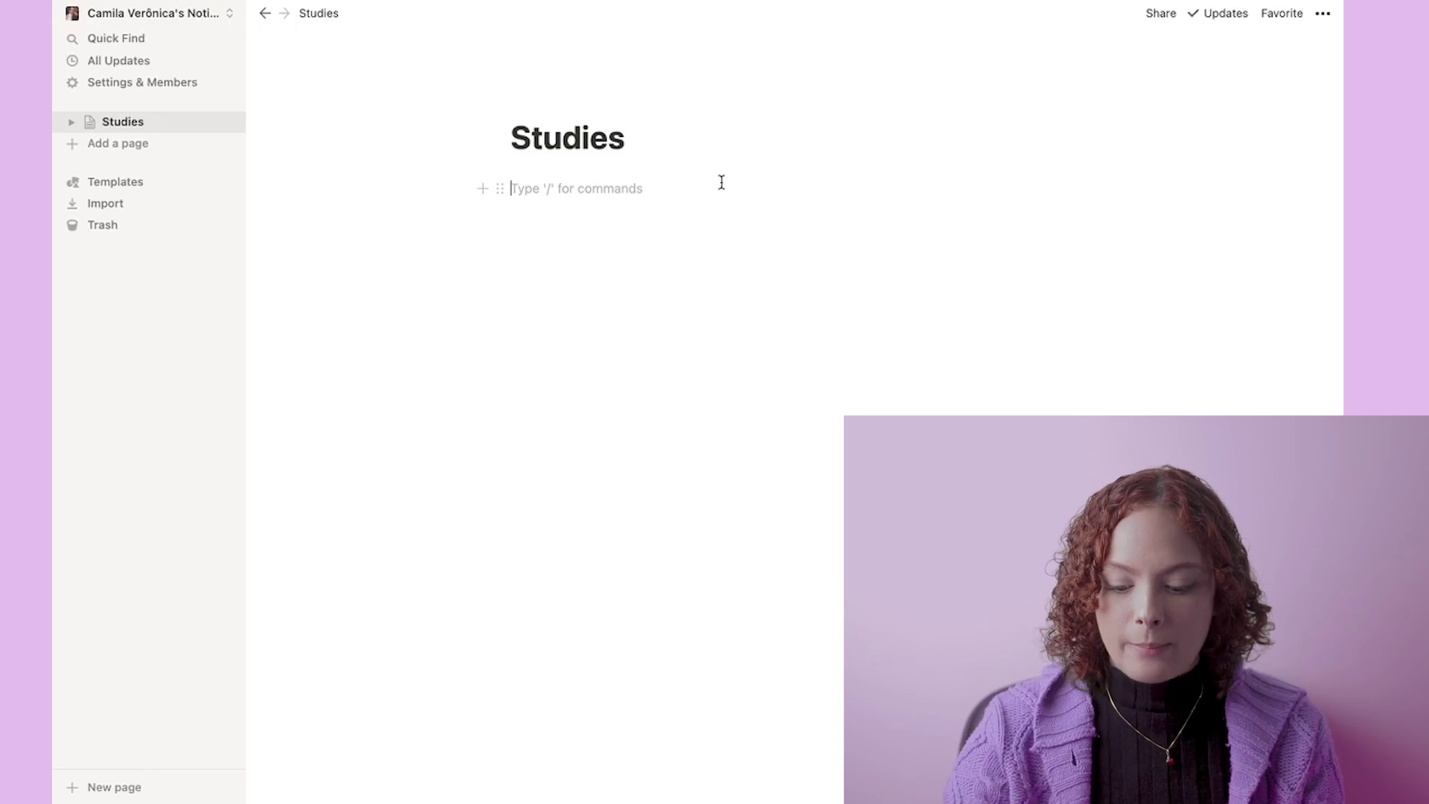
type("/")
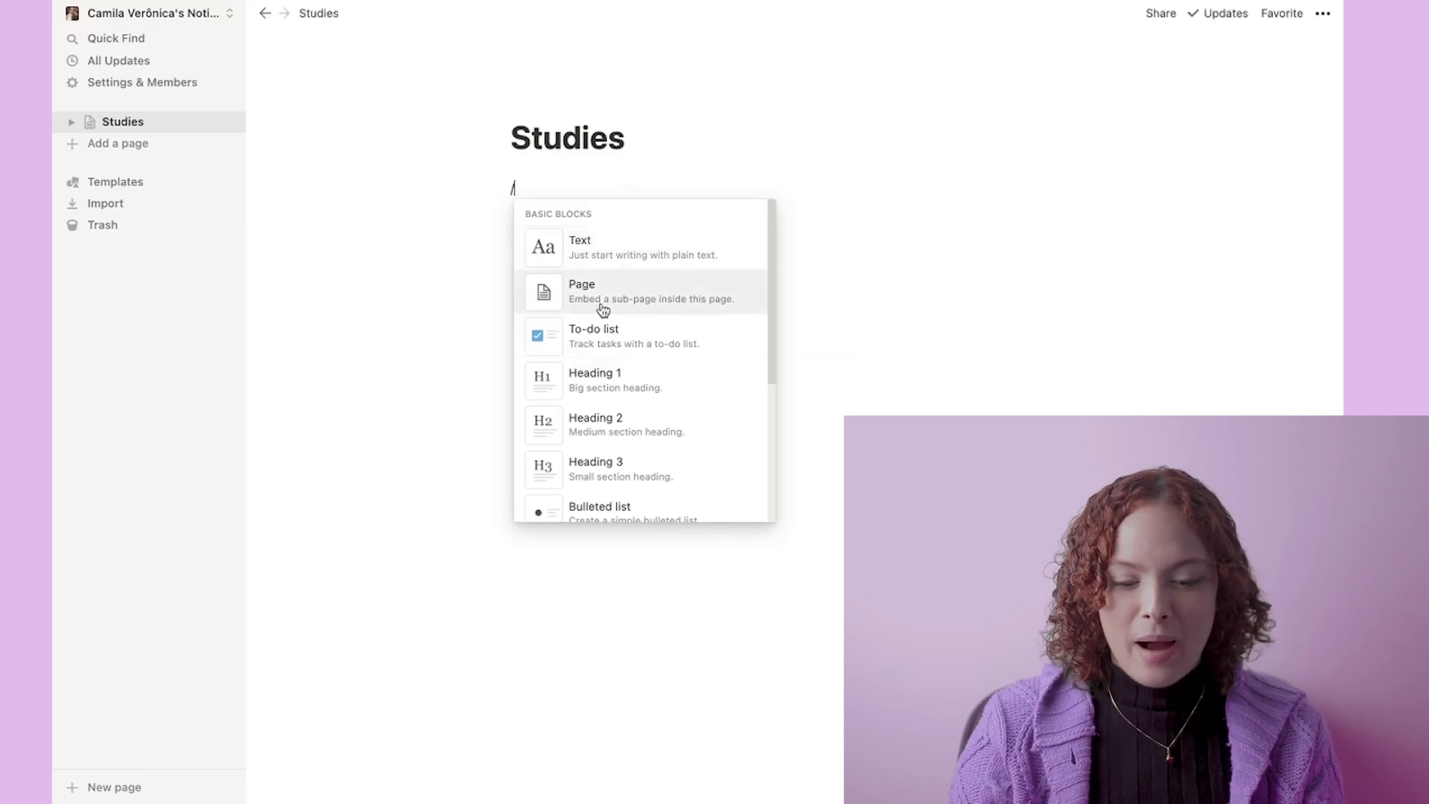
left_click(514, 217)
key("BackSpace")
key("BackSpace")
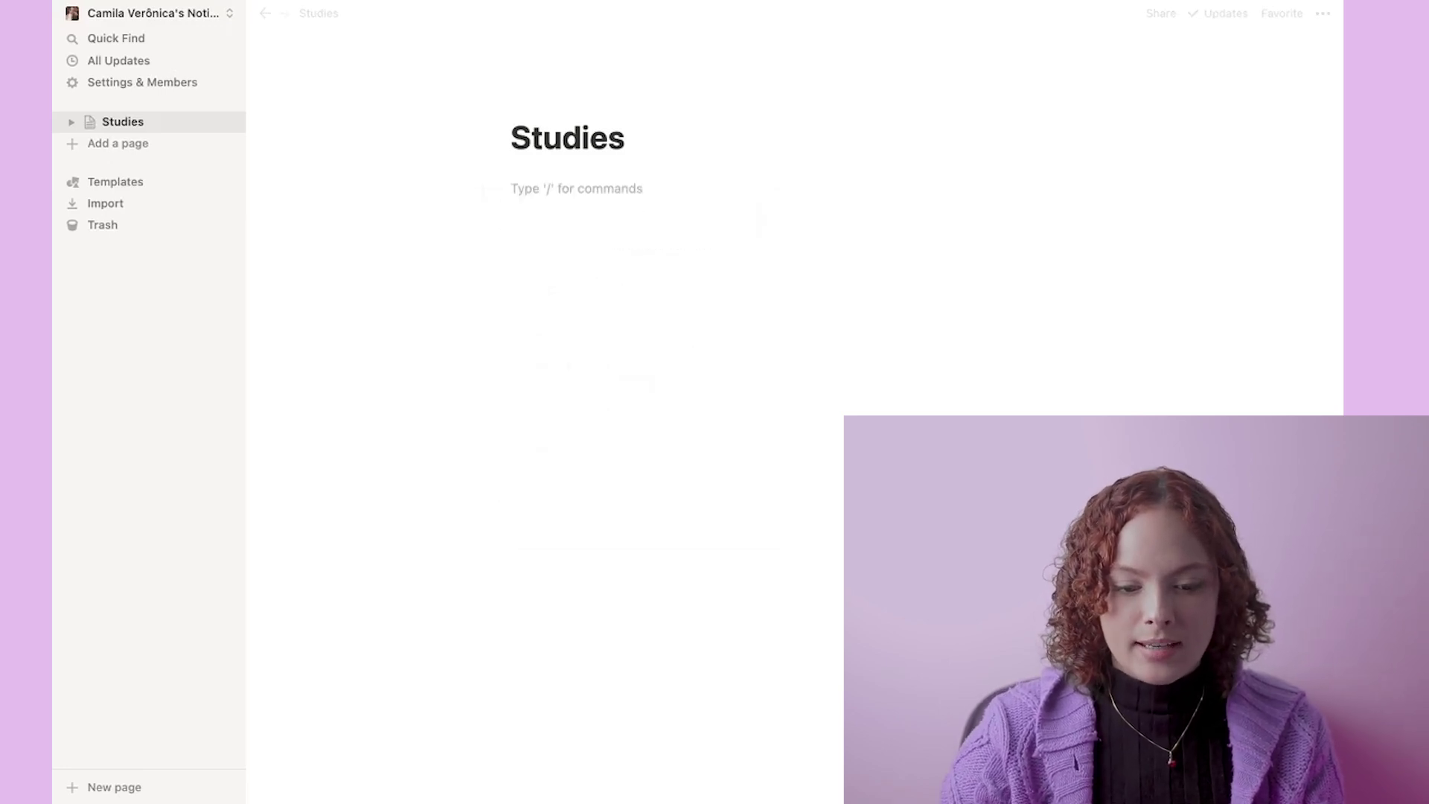
Step: Embed a sub-page titled "8th Semester" in the Studies page and return to Studies
left_click(483, 191)
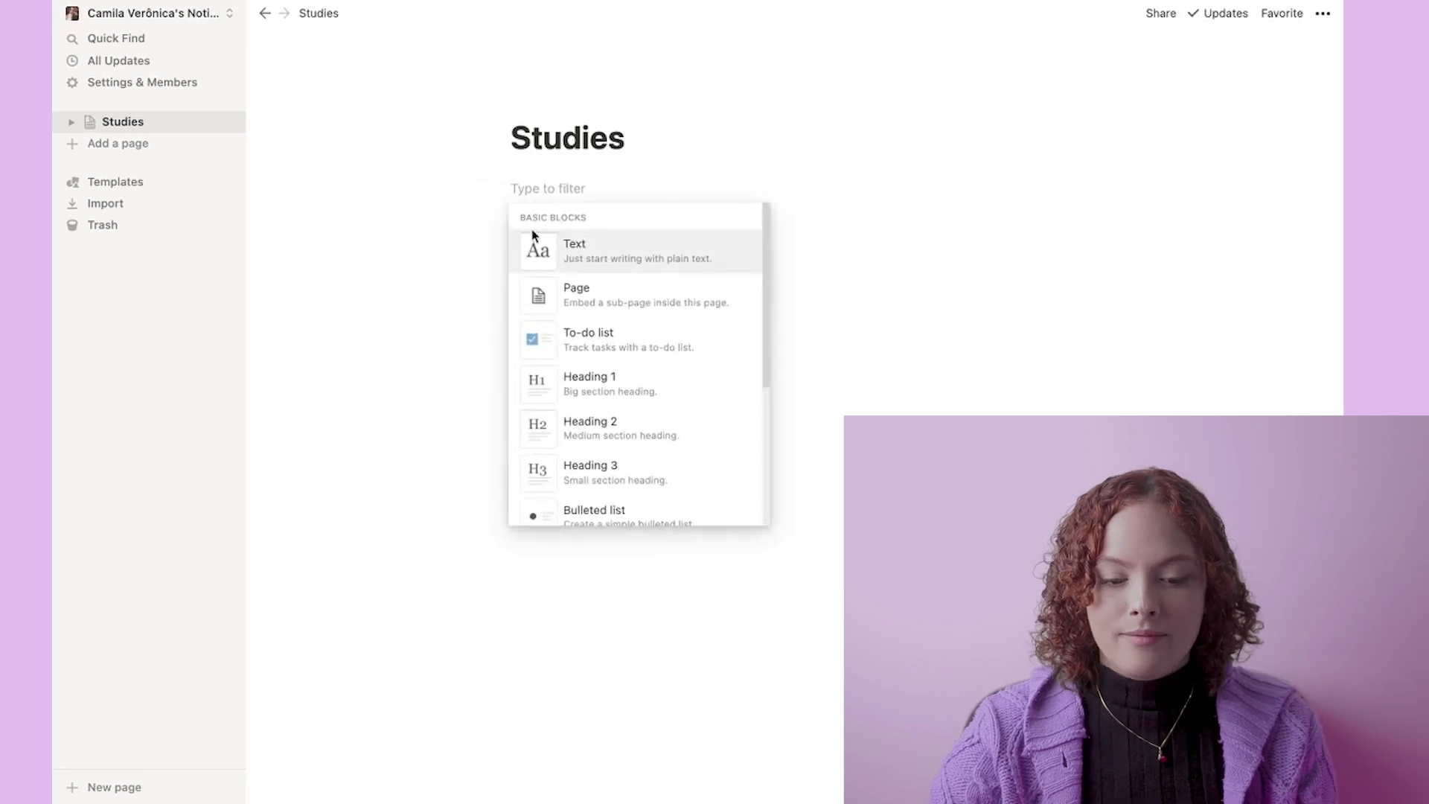
left_click(572, 300)
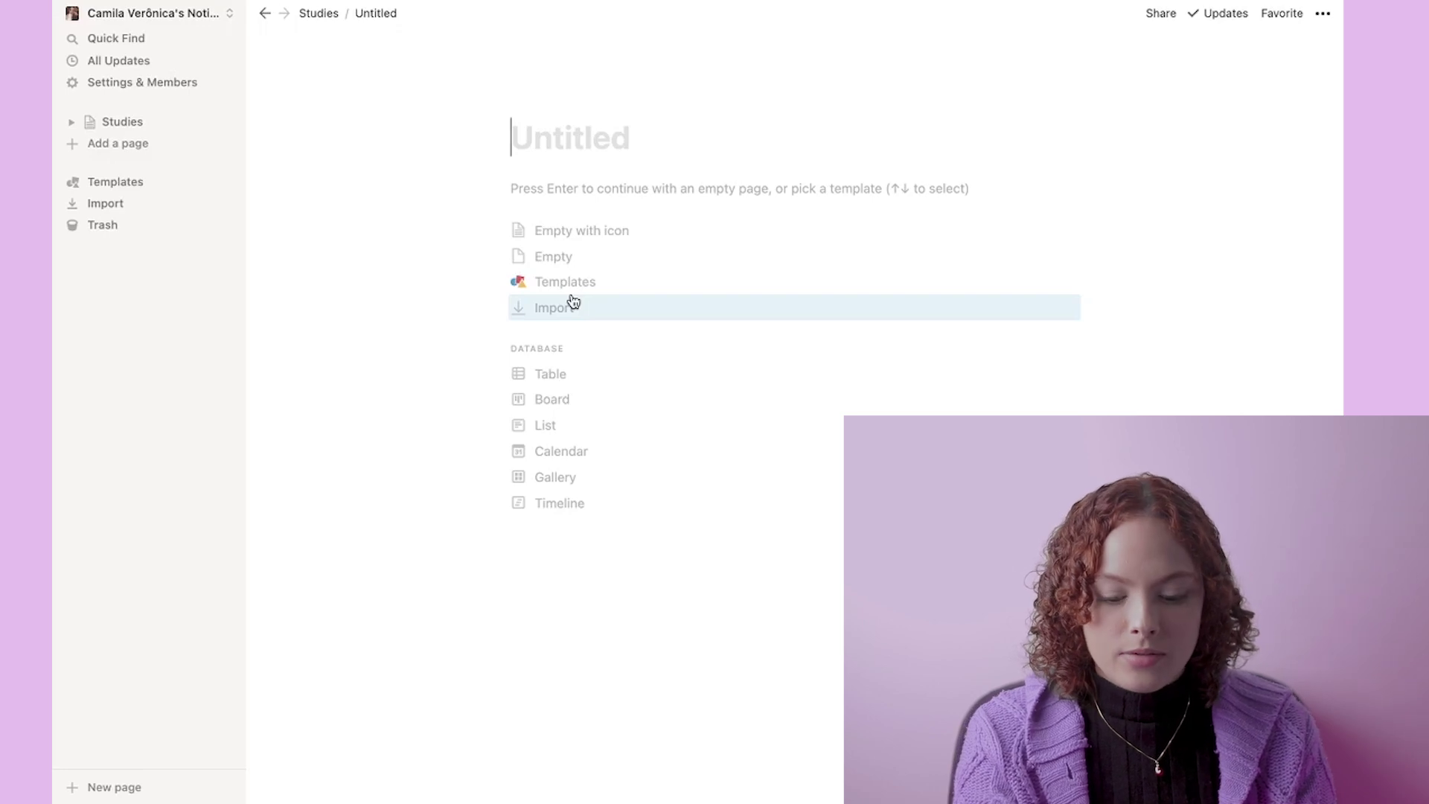
type("8th Semester")
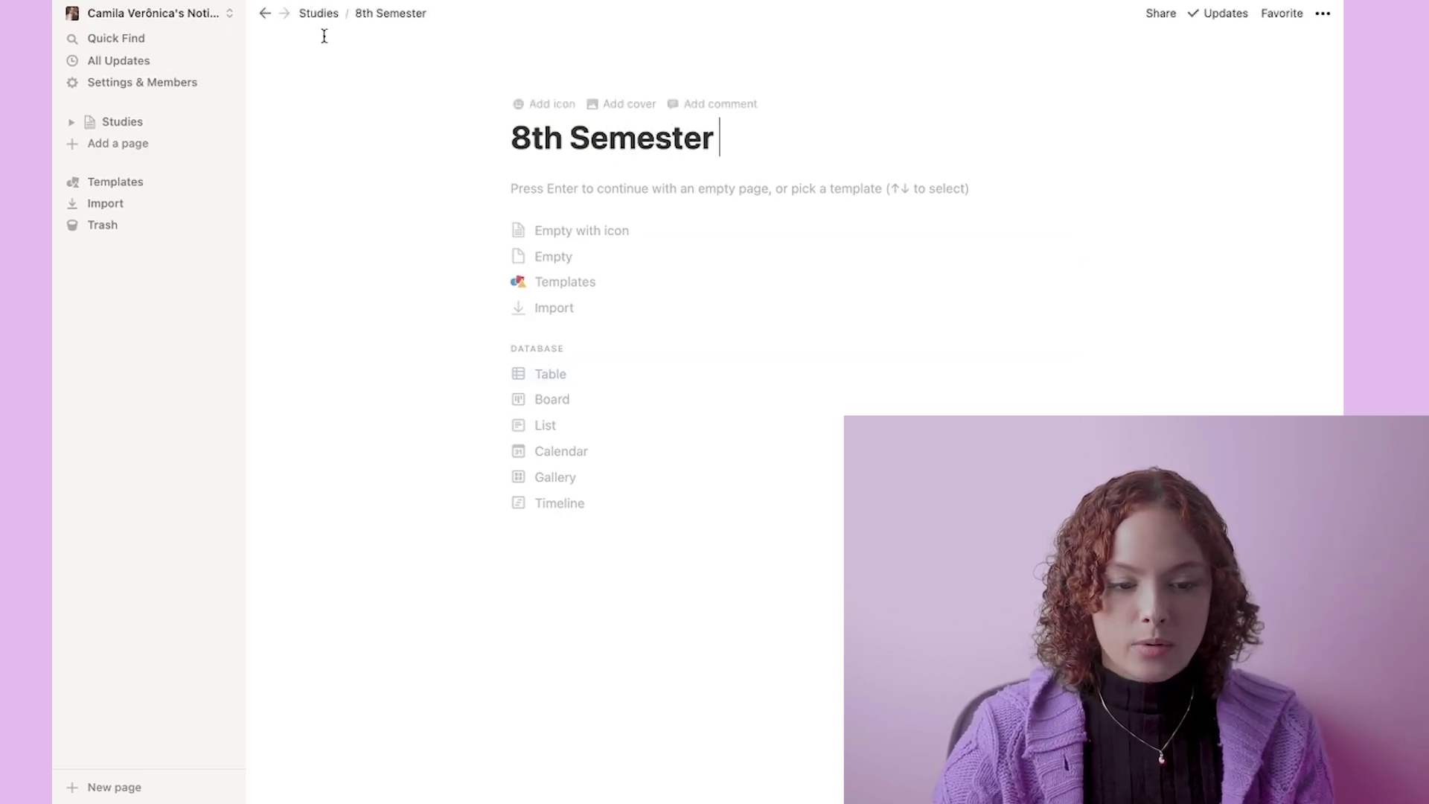
left_click(318, 14)
double_click(574, 137)
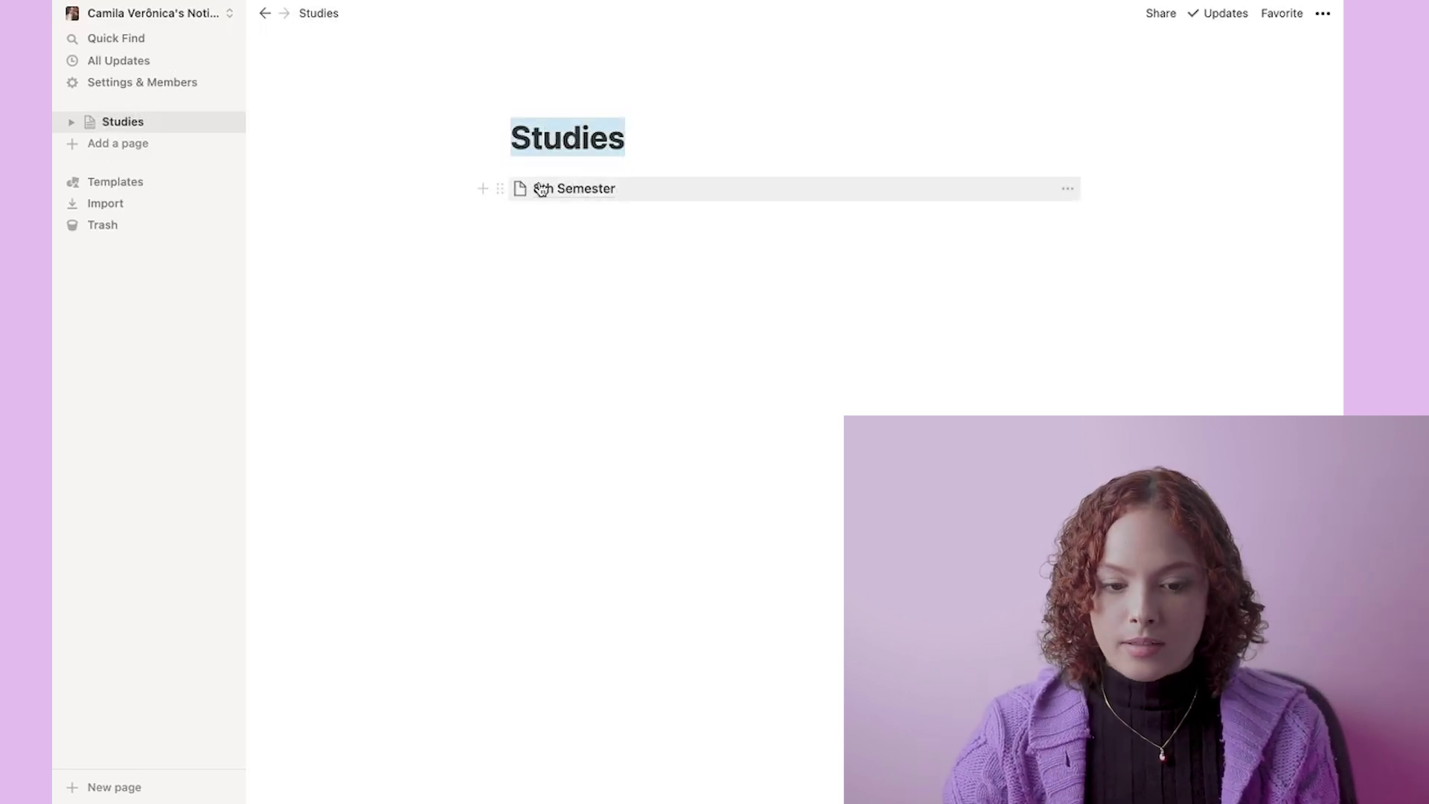
left_click(596, 140)
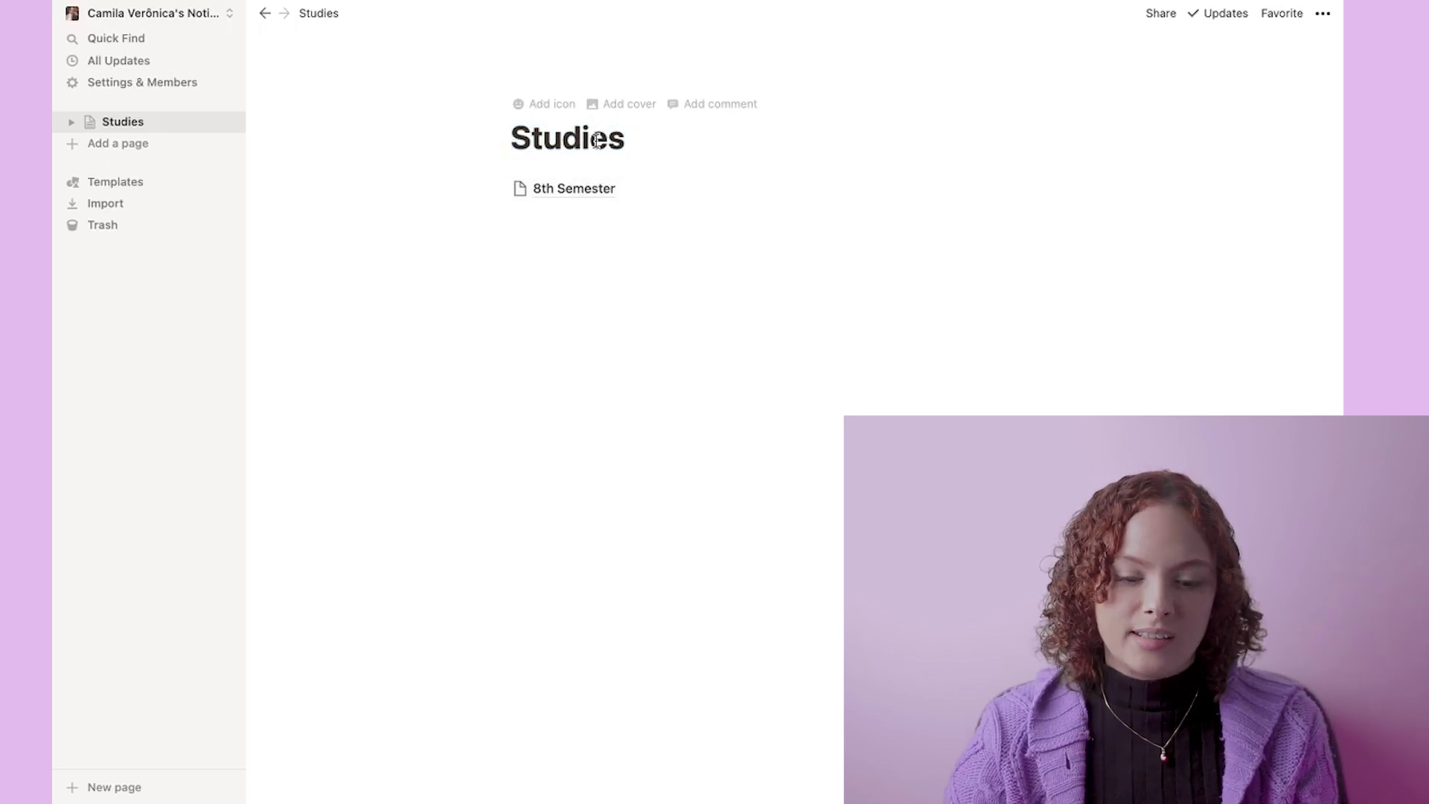
Step: Add an icon to the Studies page and set it to the books emoji
left_click(561, 105)
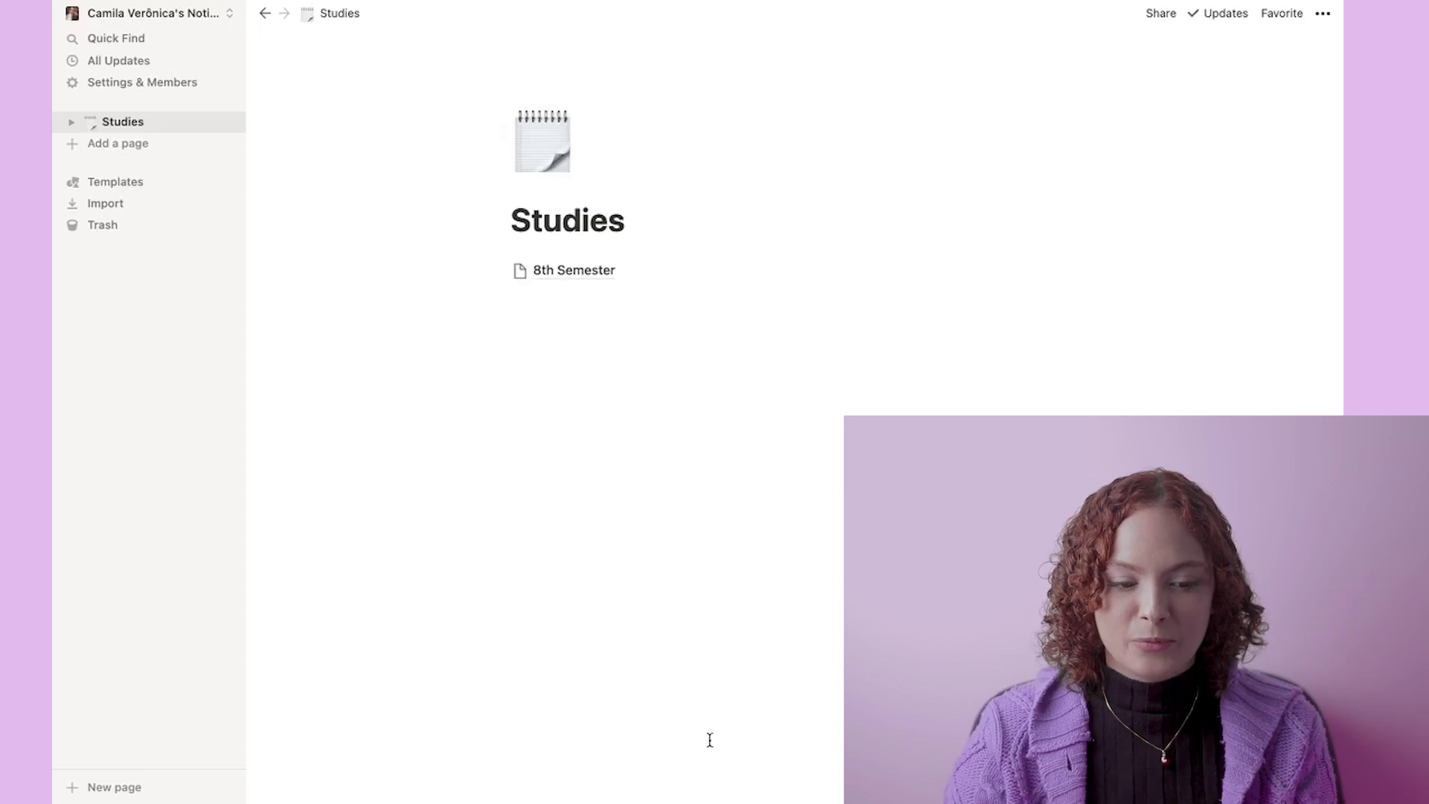
left_click(542, 141)
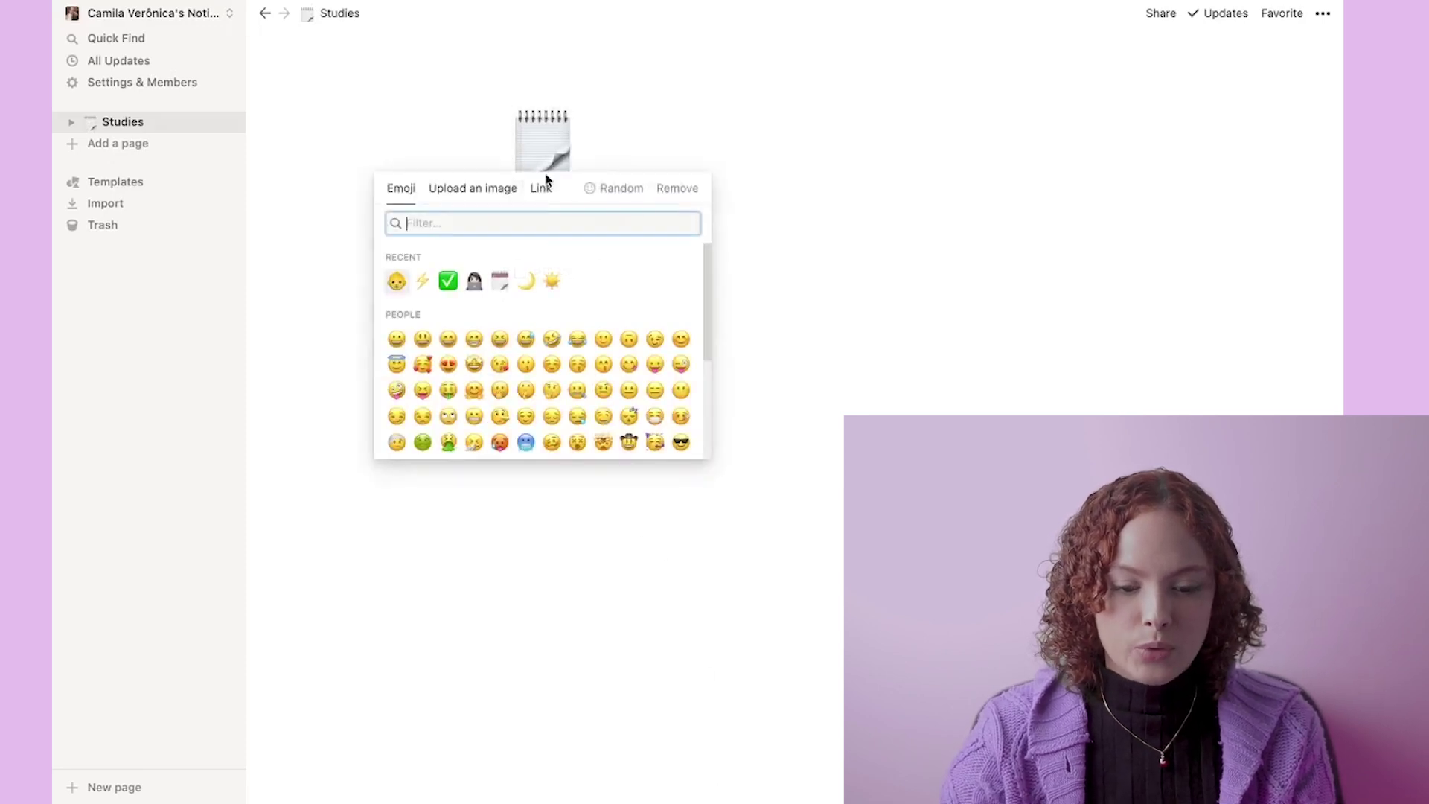
type("books")
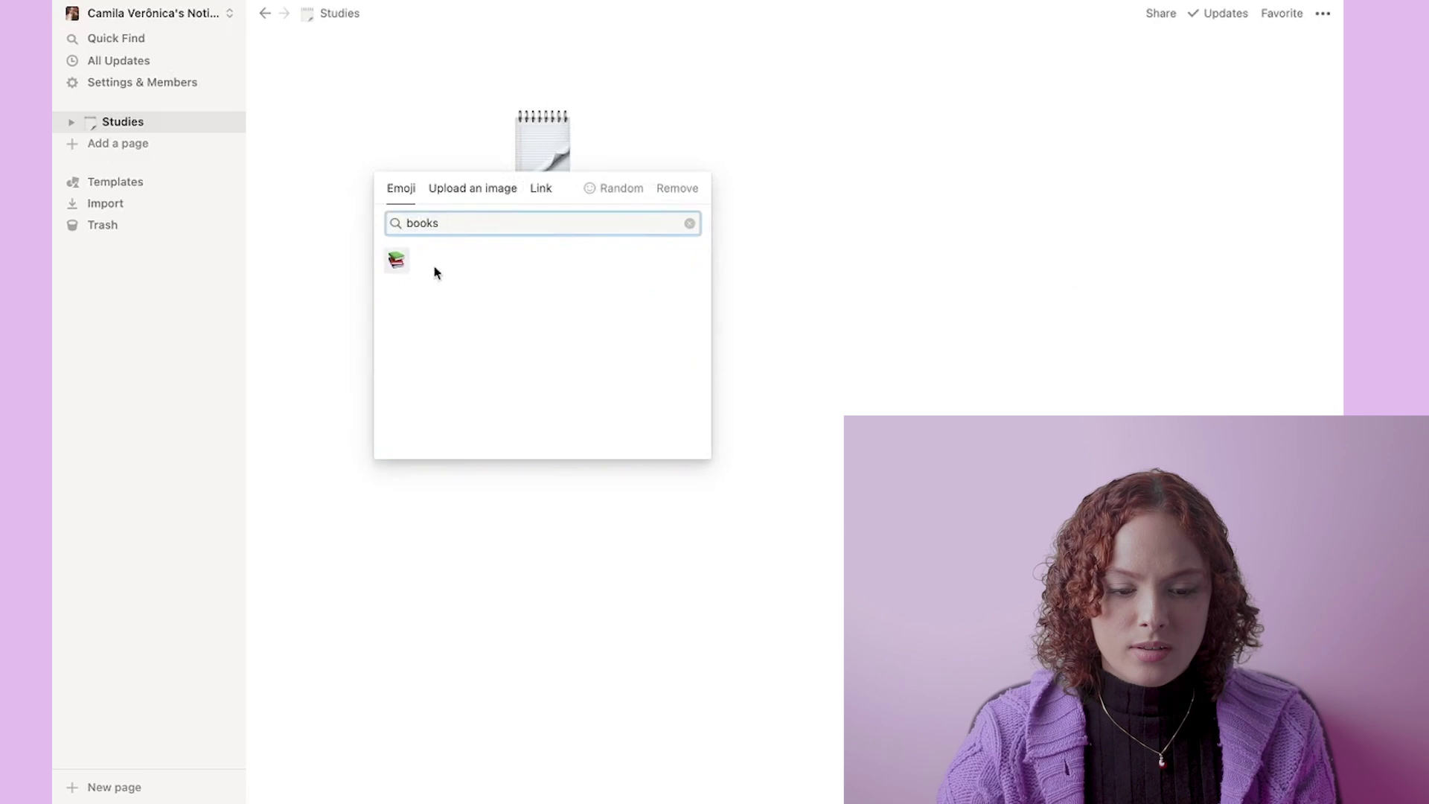
left_click(388, 257)
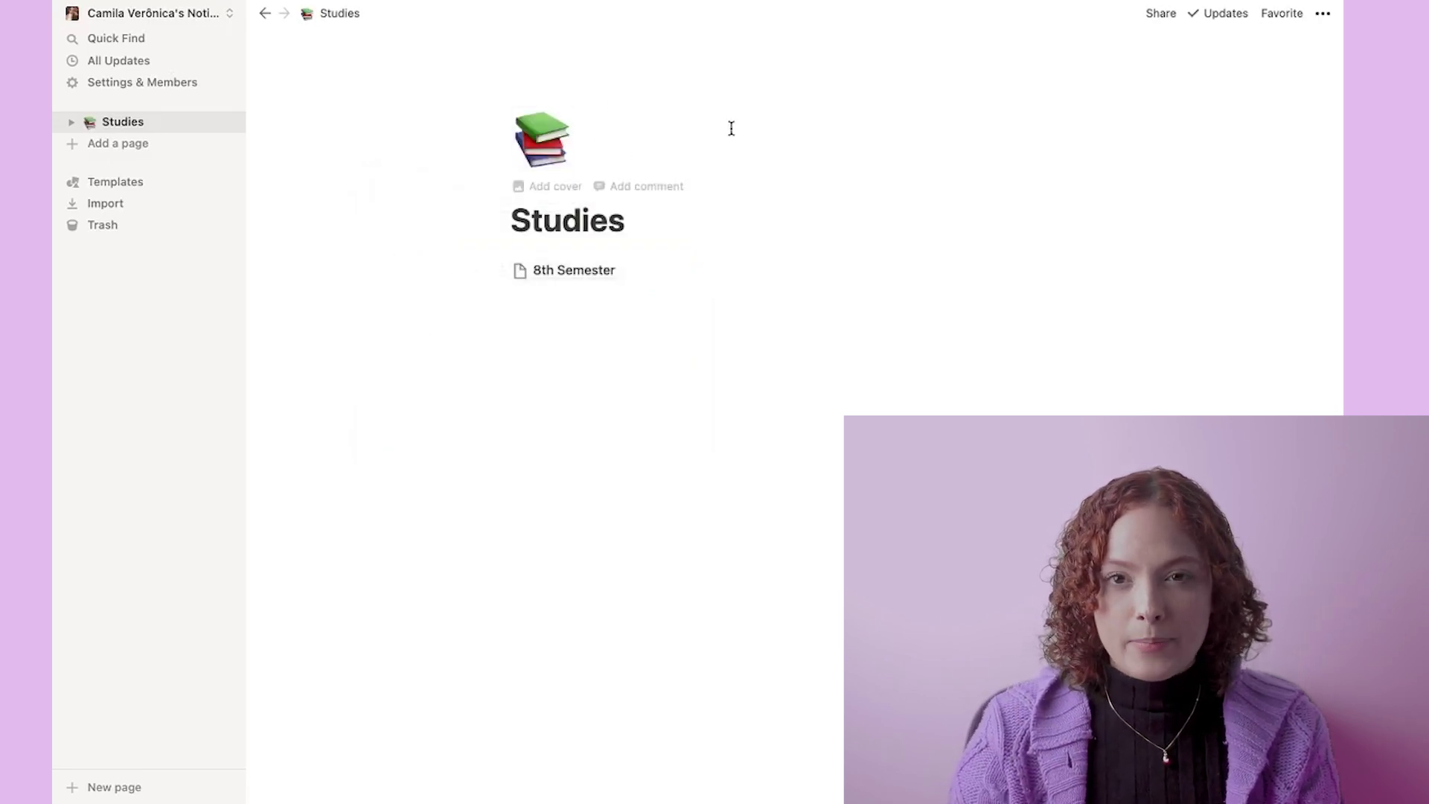
double_click(581, 221)
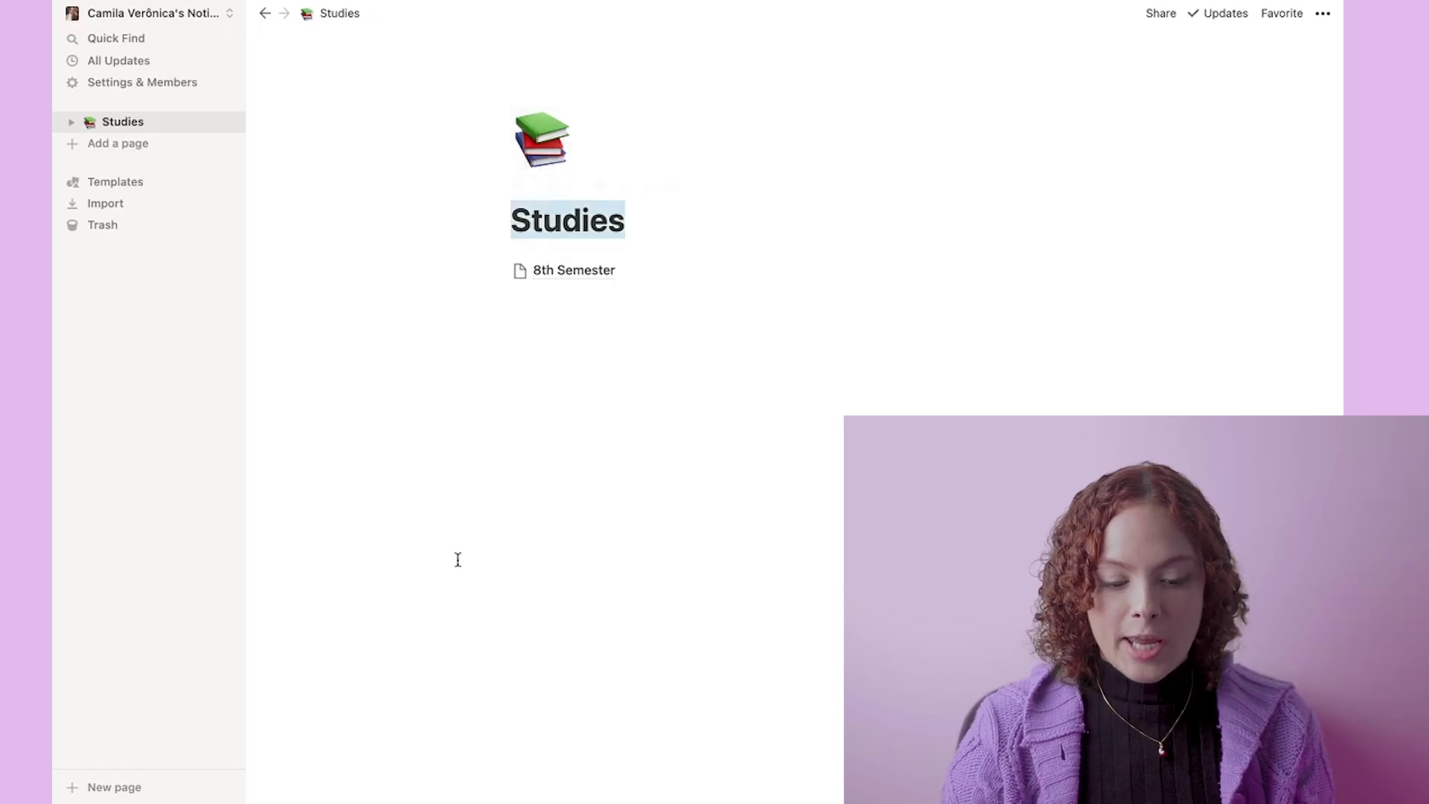
Step: Switch to Safari to view the Coffee Study Desk image in the "study aesthetic" results, and return to Notion
mouse_move(446, 797)
left_click(414, 778)
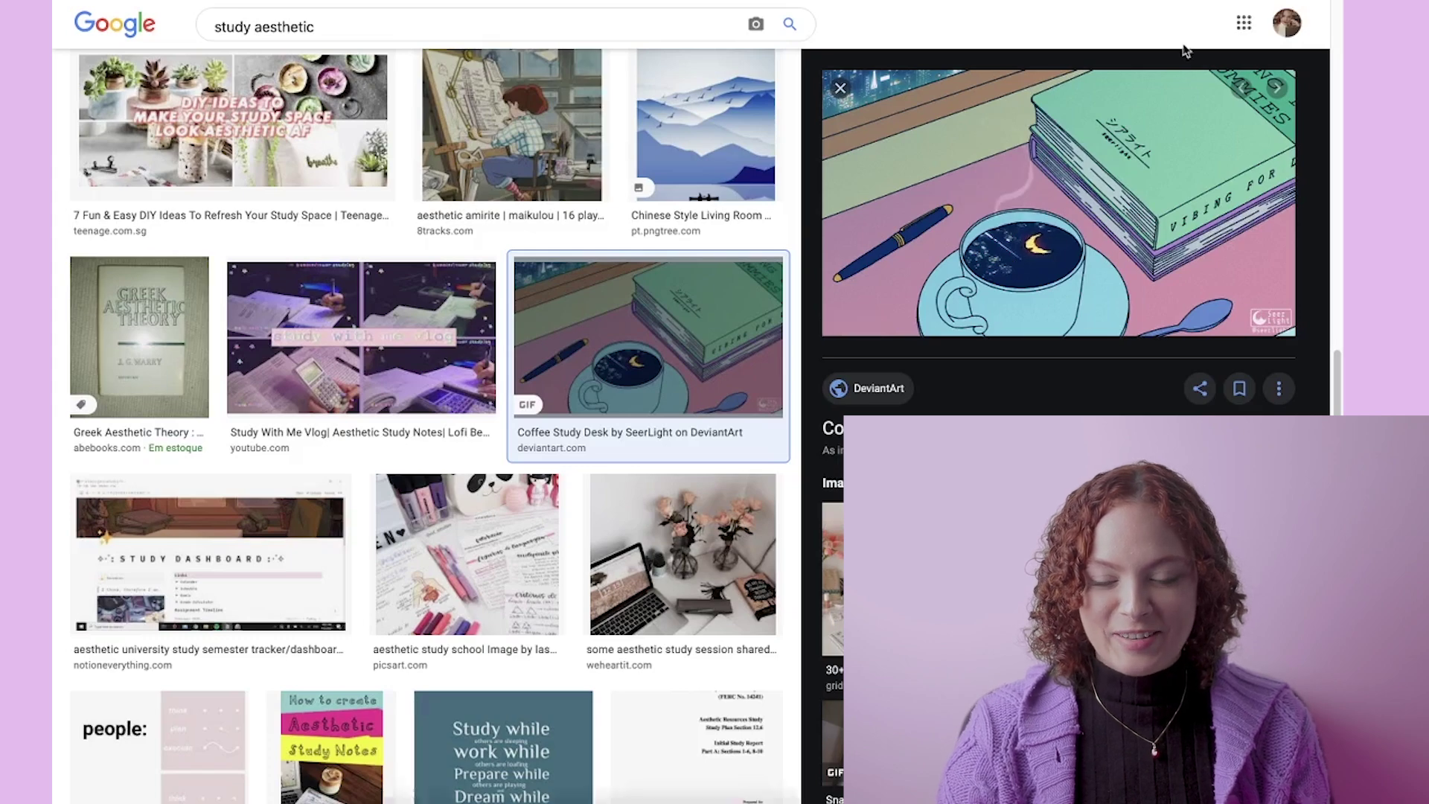
key("ctrl+Up")
left_click(620, 770)
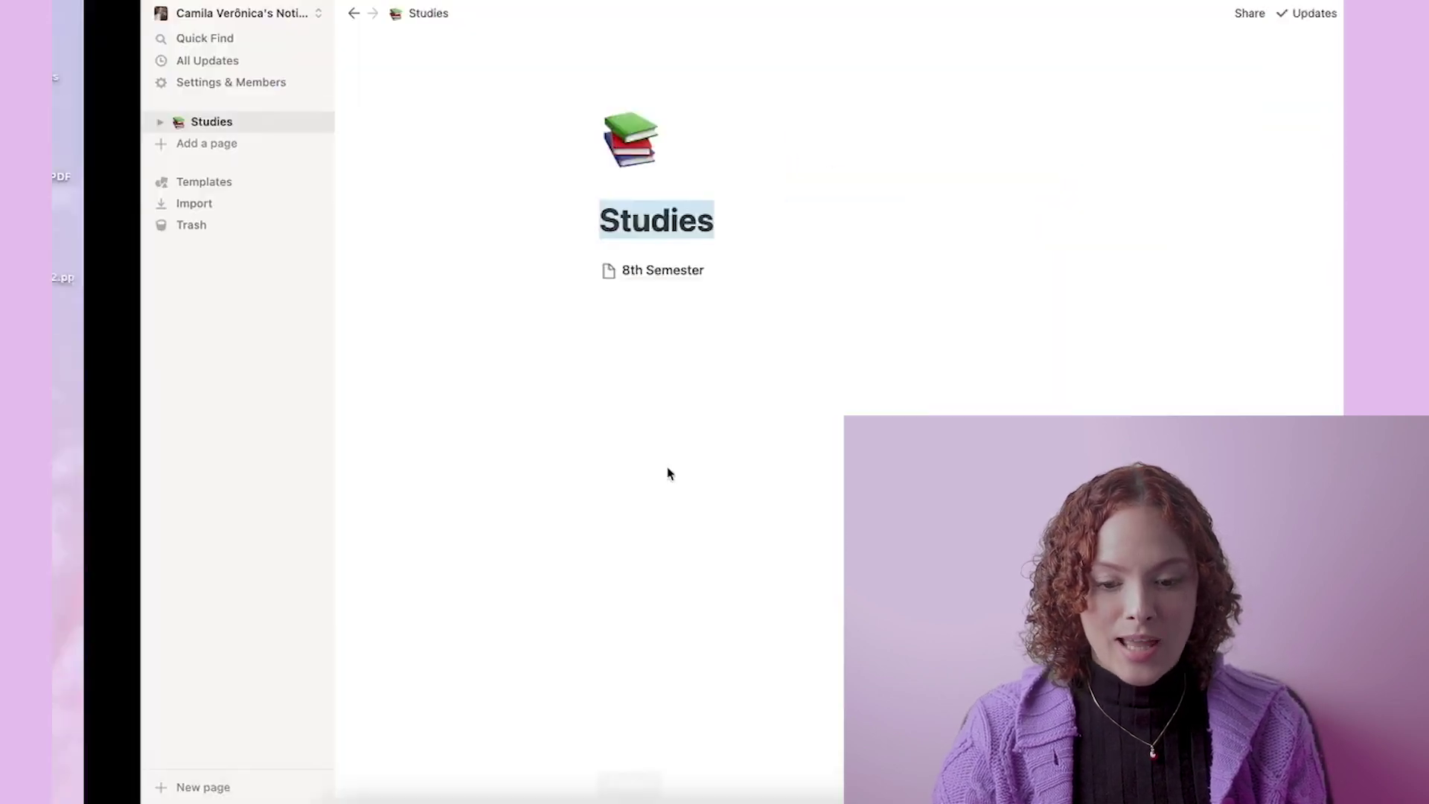
Step: Add a cover to the Studies page, set it to the green-to-orange gradient, and look through the cover gallery
left_click(569, 196)
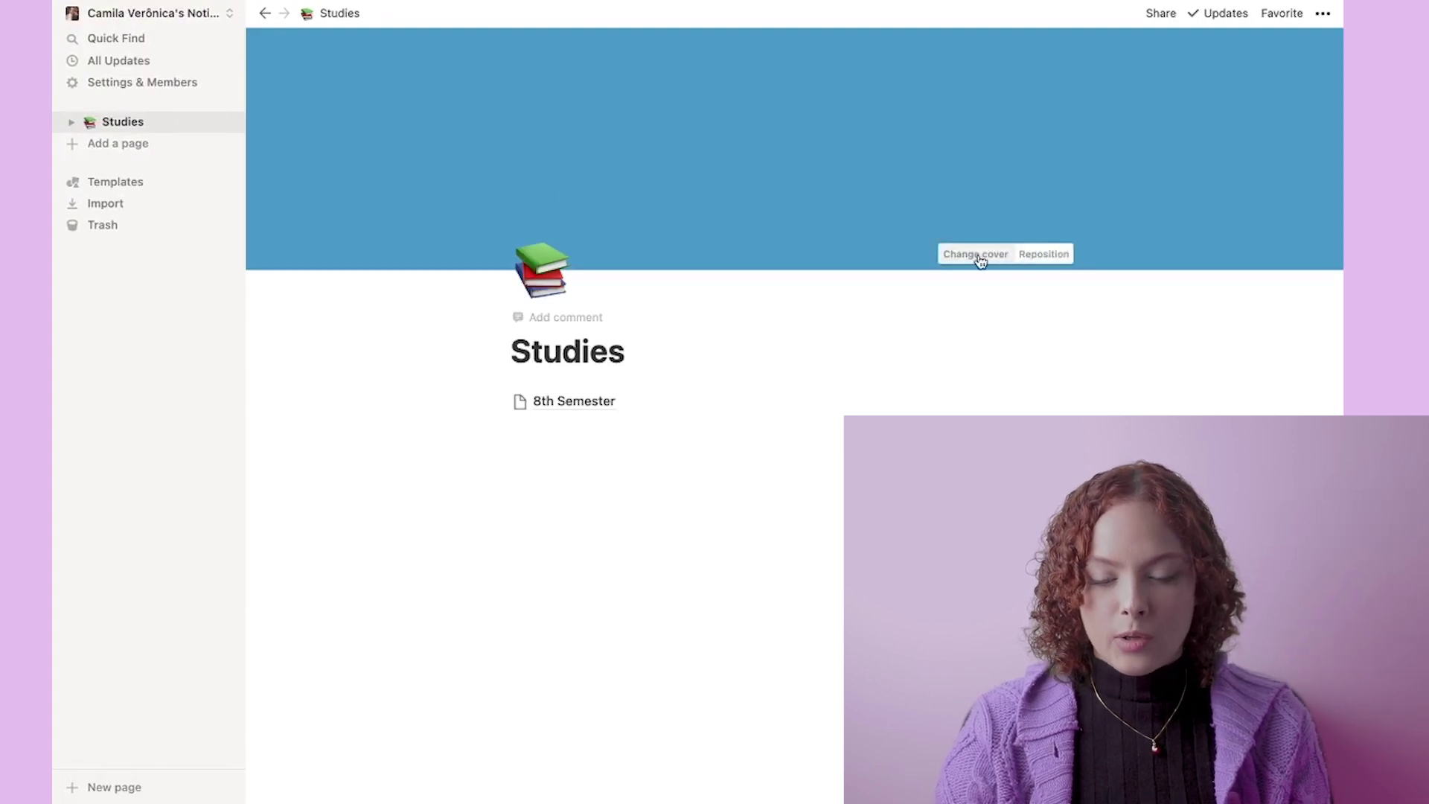
left_click(981, 257)
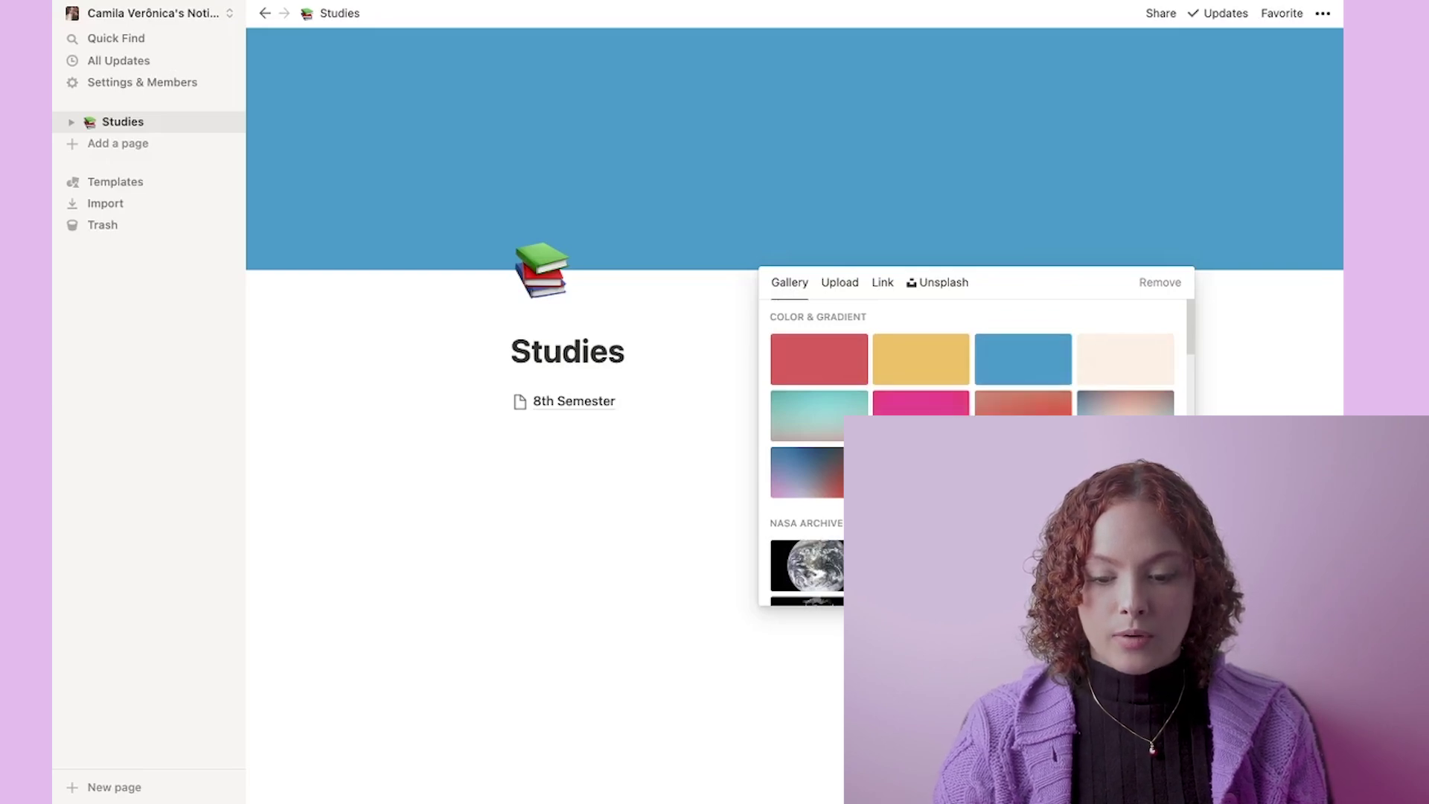
left_click(920, 472)
scroll(921, 472, "down", 8)
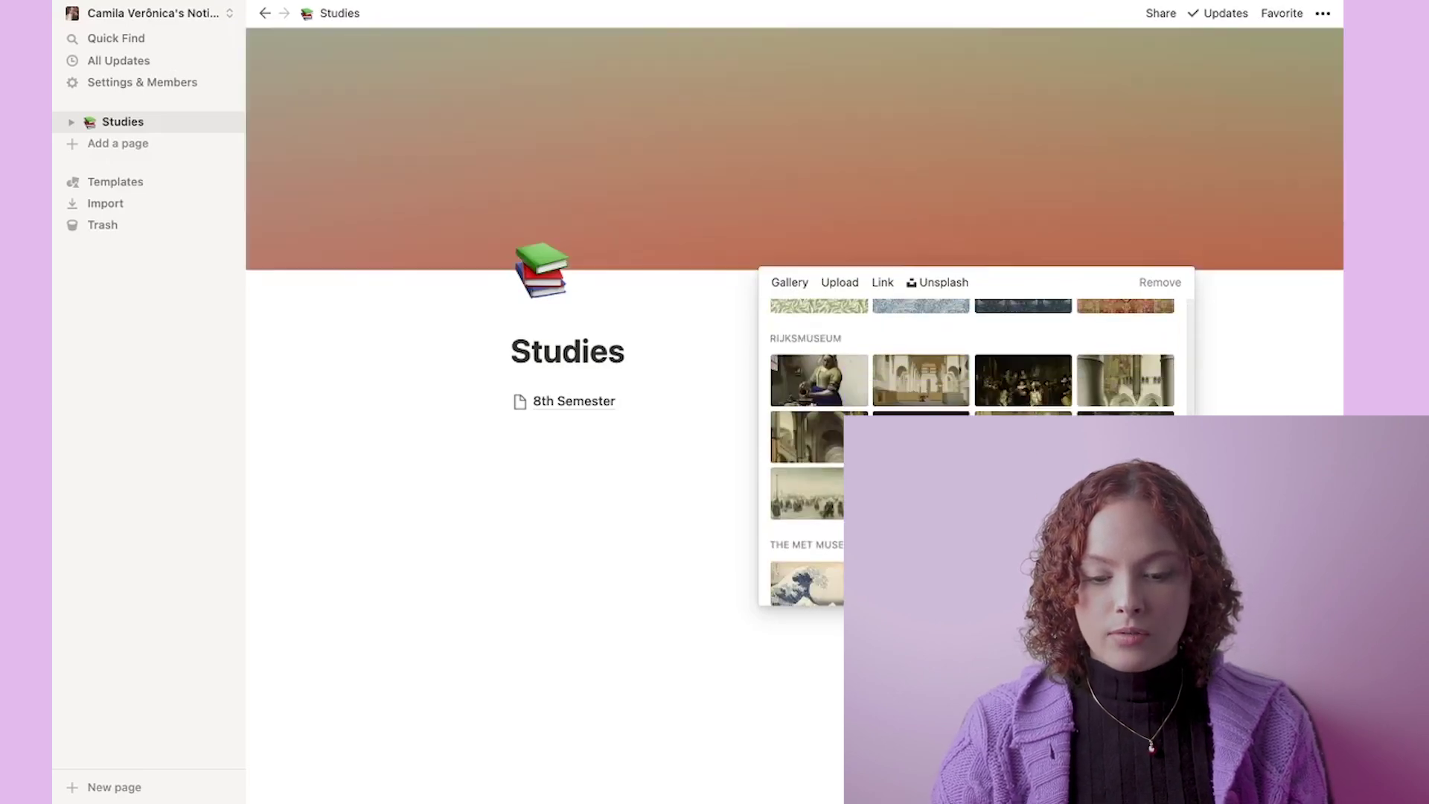
Step: Upload the coffee-cup GIF whose name starts with ddzgq2f from Downloads as the Studies page cover
left_click(826, 281)
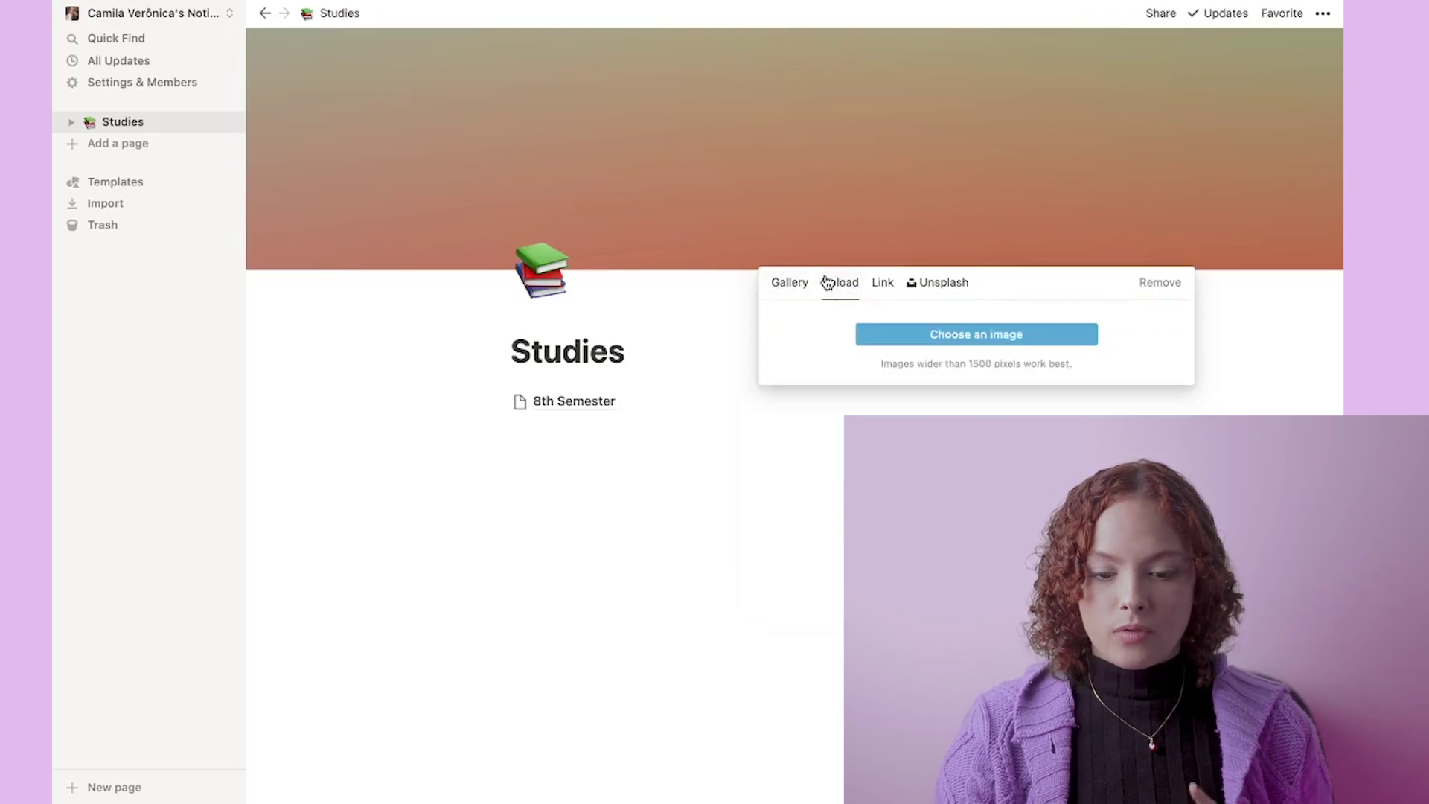
left_click(942, 339)
left_click(722, 778)
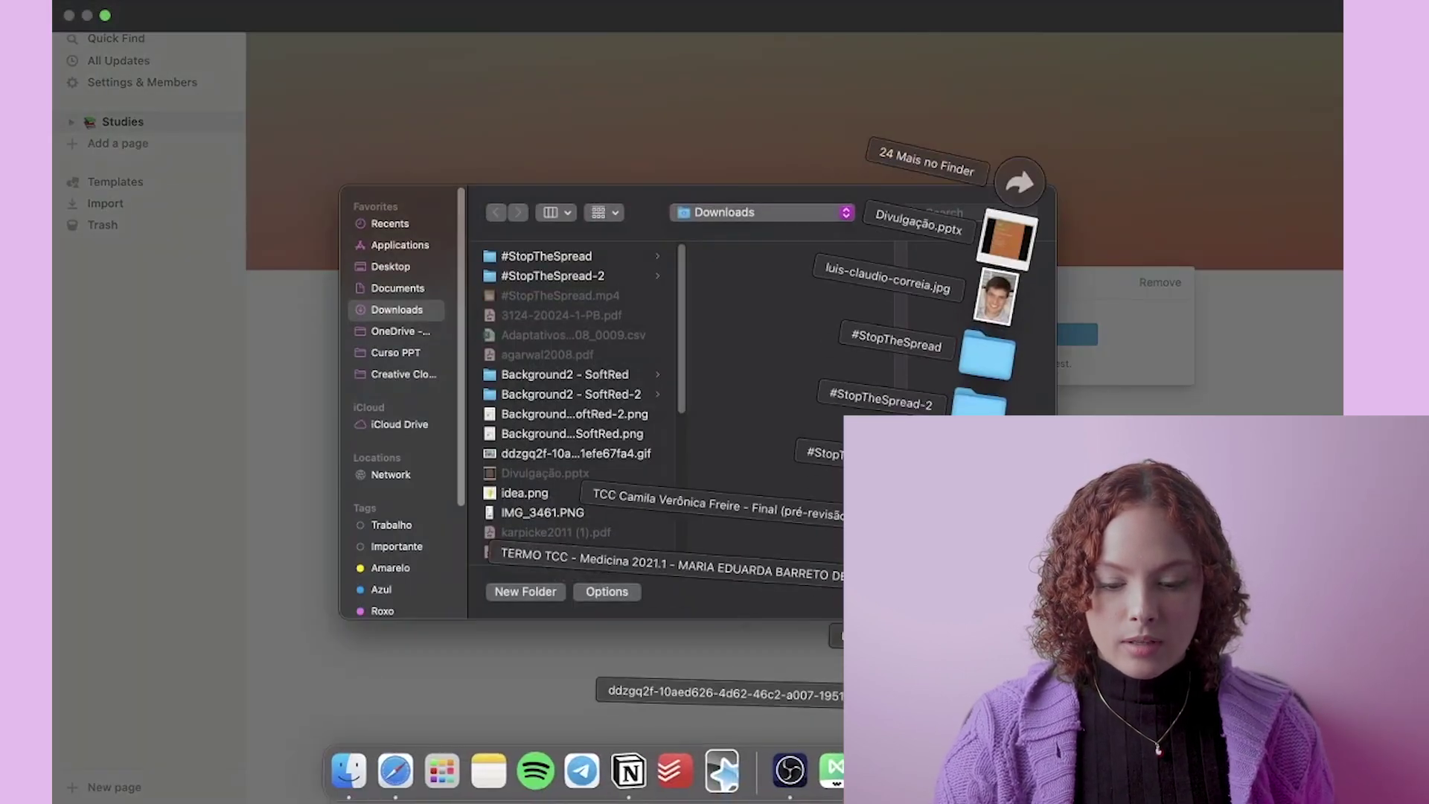
left_click_drag(745, 694, 893, 521)
key("Return")
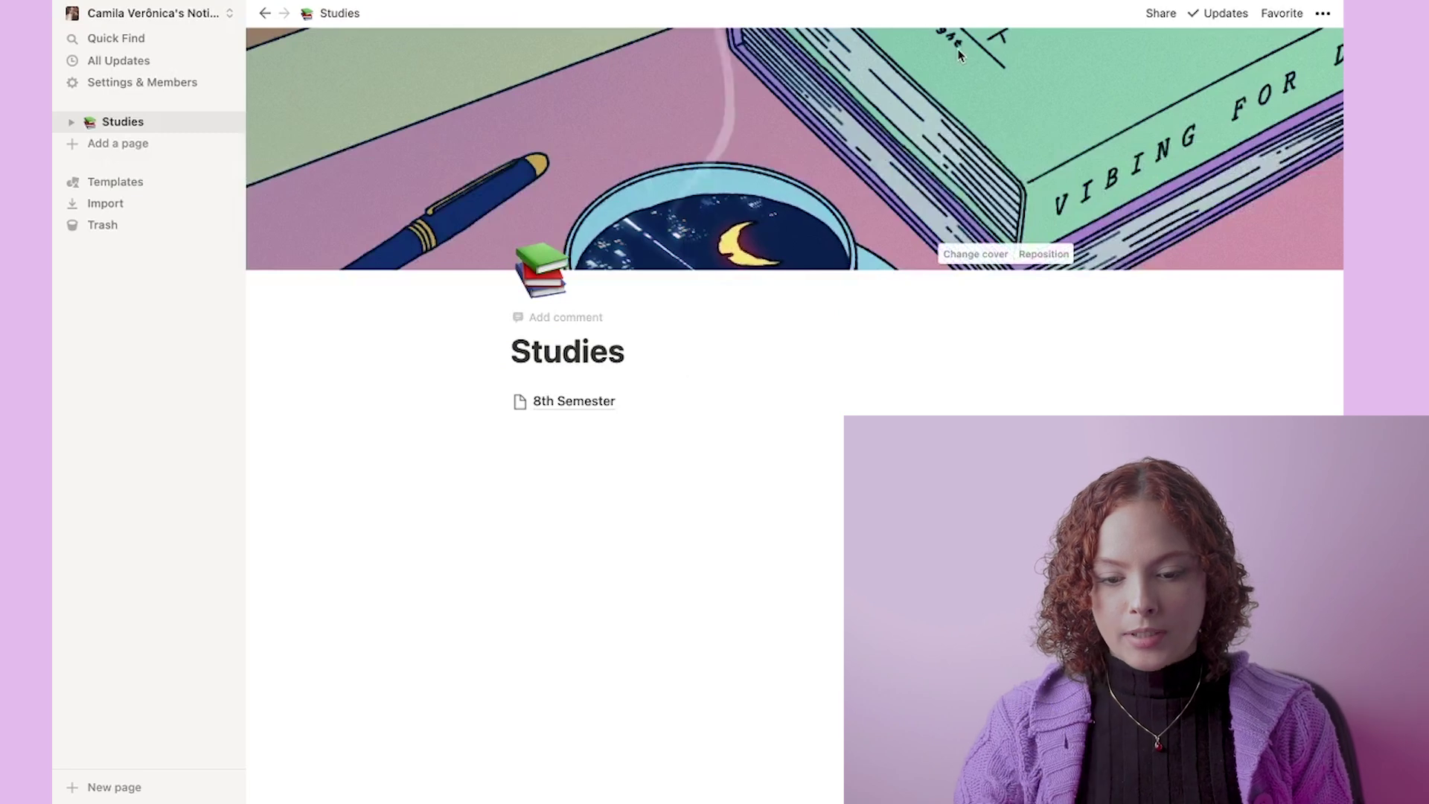
Step: Reposition the Studies cover by shifting the image up to show more of the coffee cup and pen, and save the position
left_click(1044, 255)
left_click_drag(970, 202, 970, 138)
left_click(998, 255)
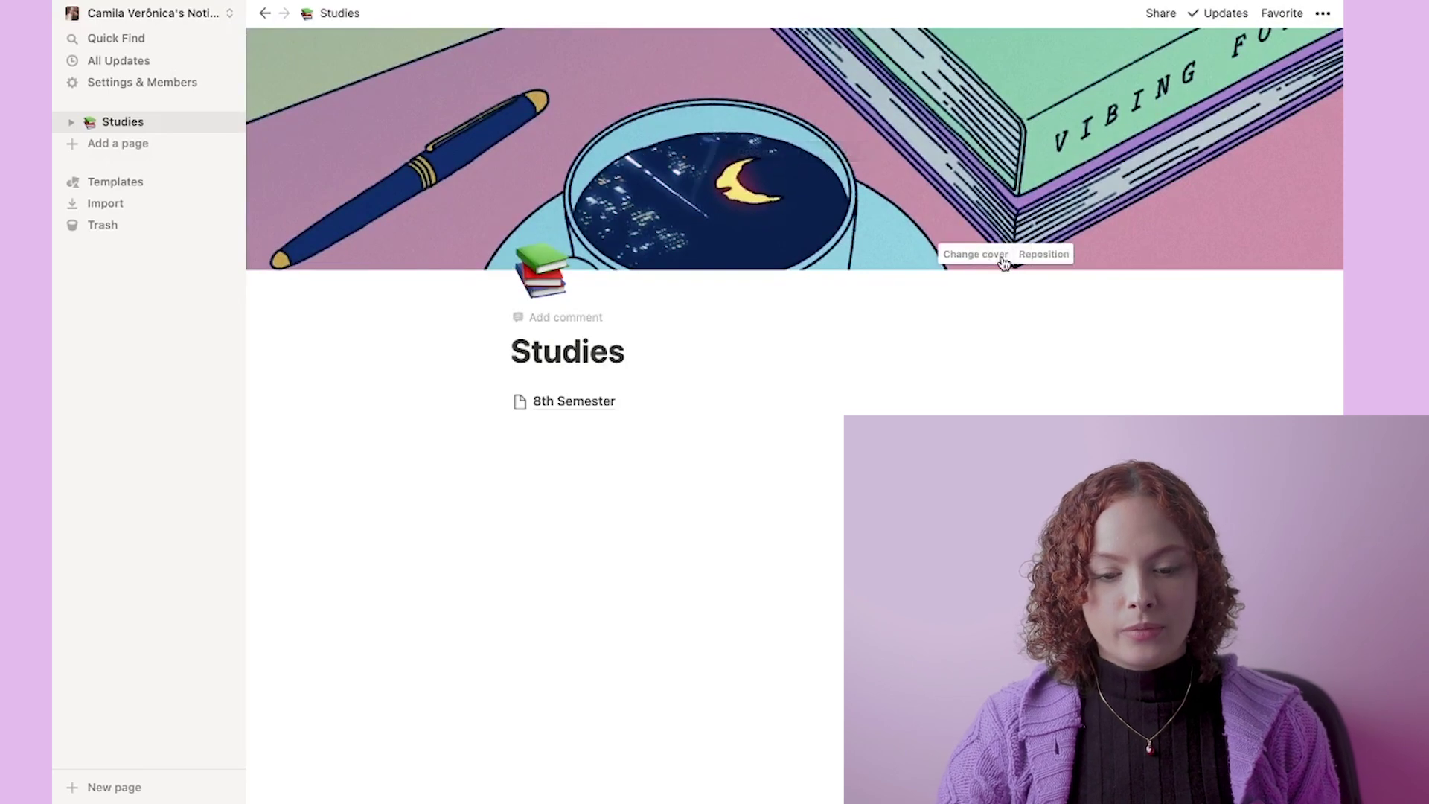
Step: Hide the sidebar and assign a random emoji icon to the 8th Semester sub-page
left_click(224, 12)
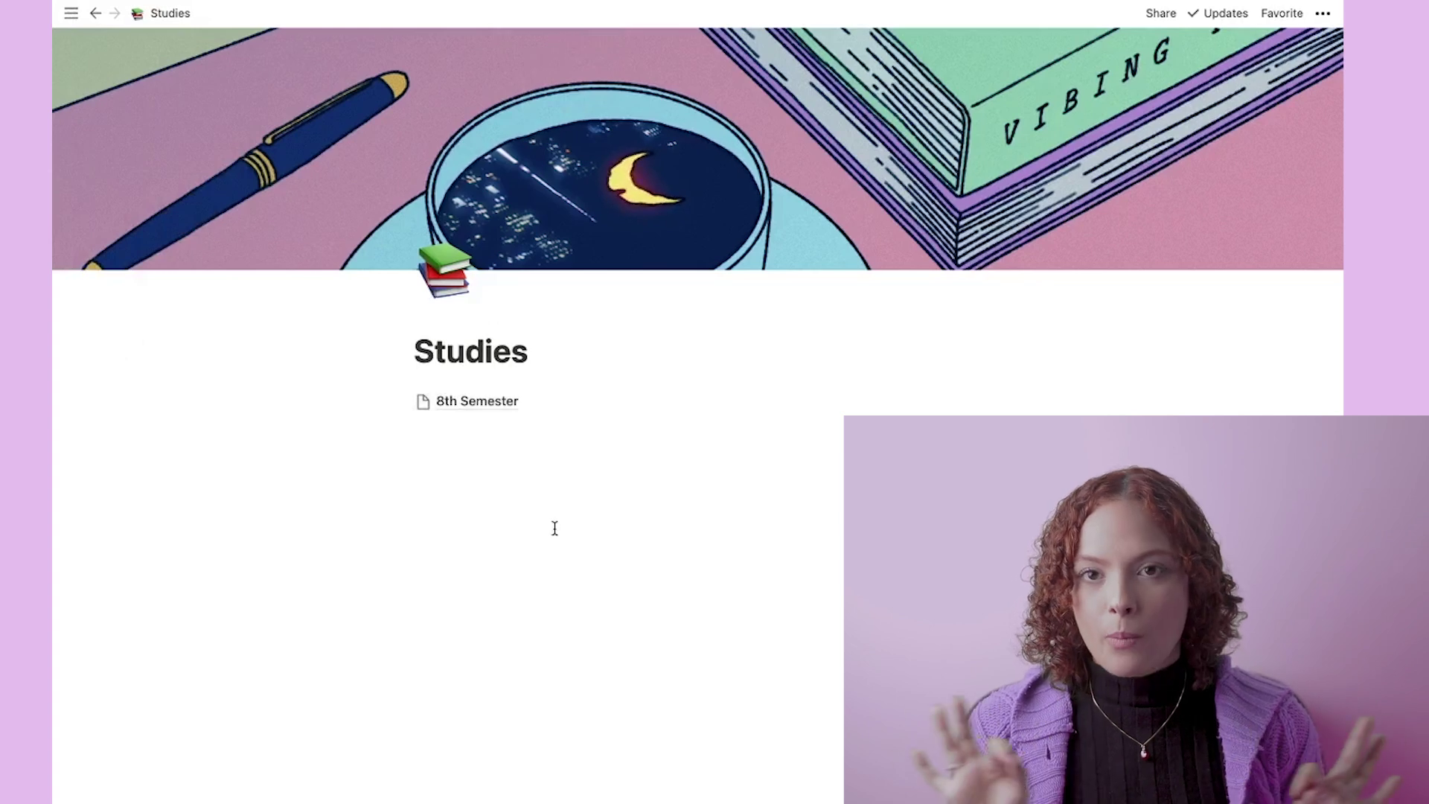
left_click(458, 422)
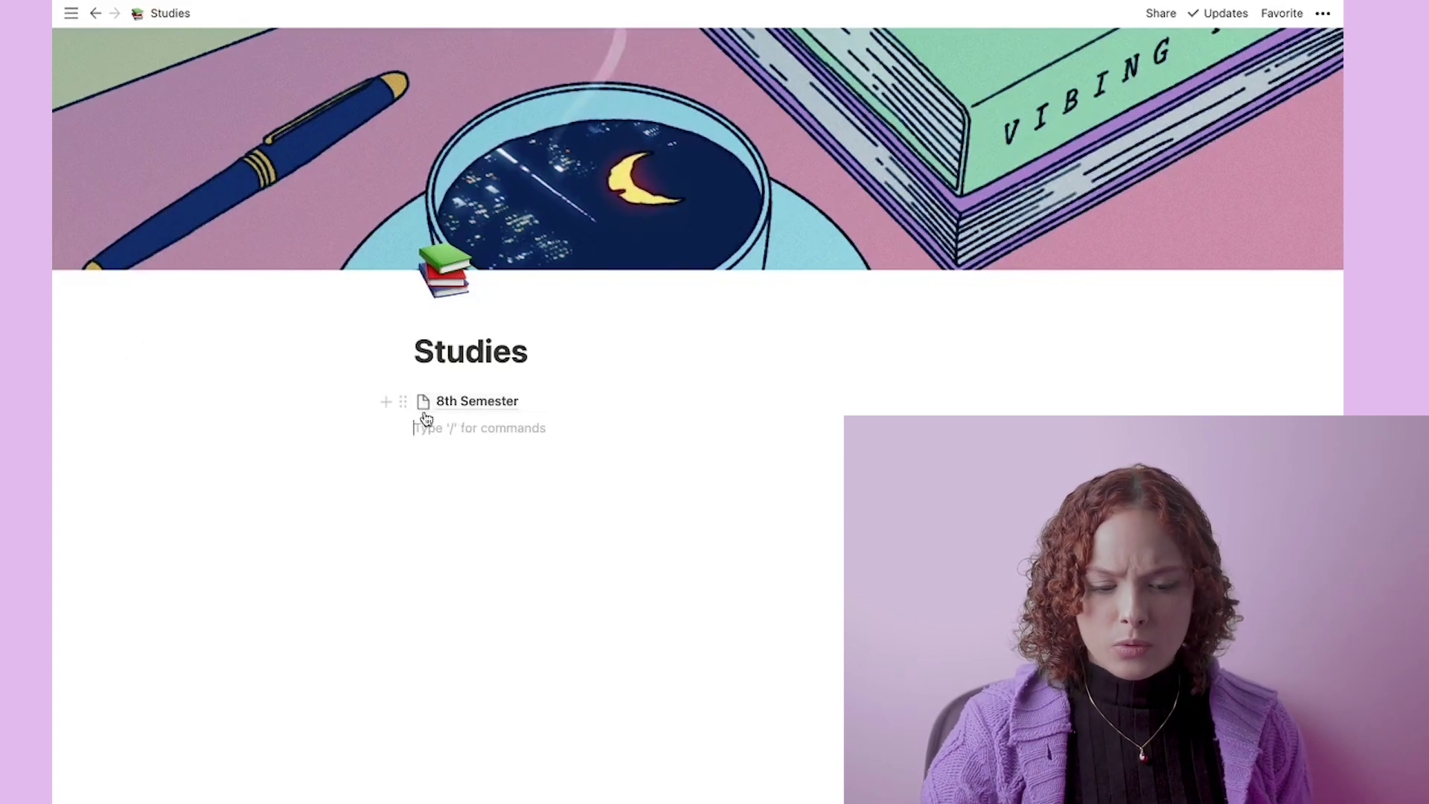
left_click(425, 412)
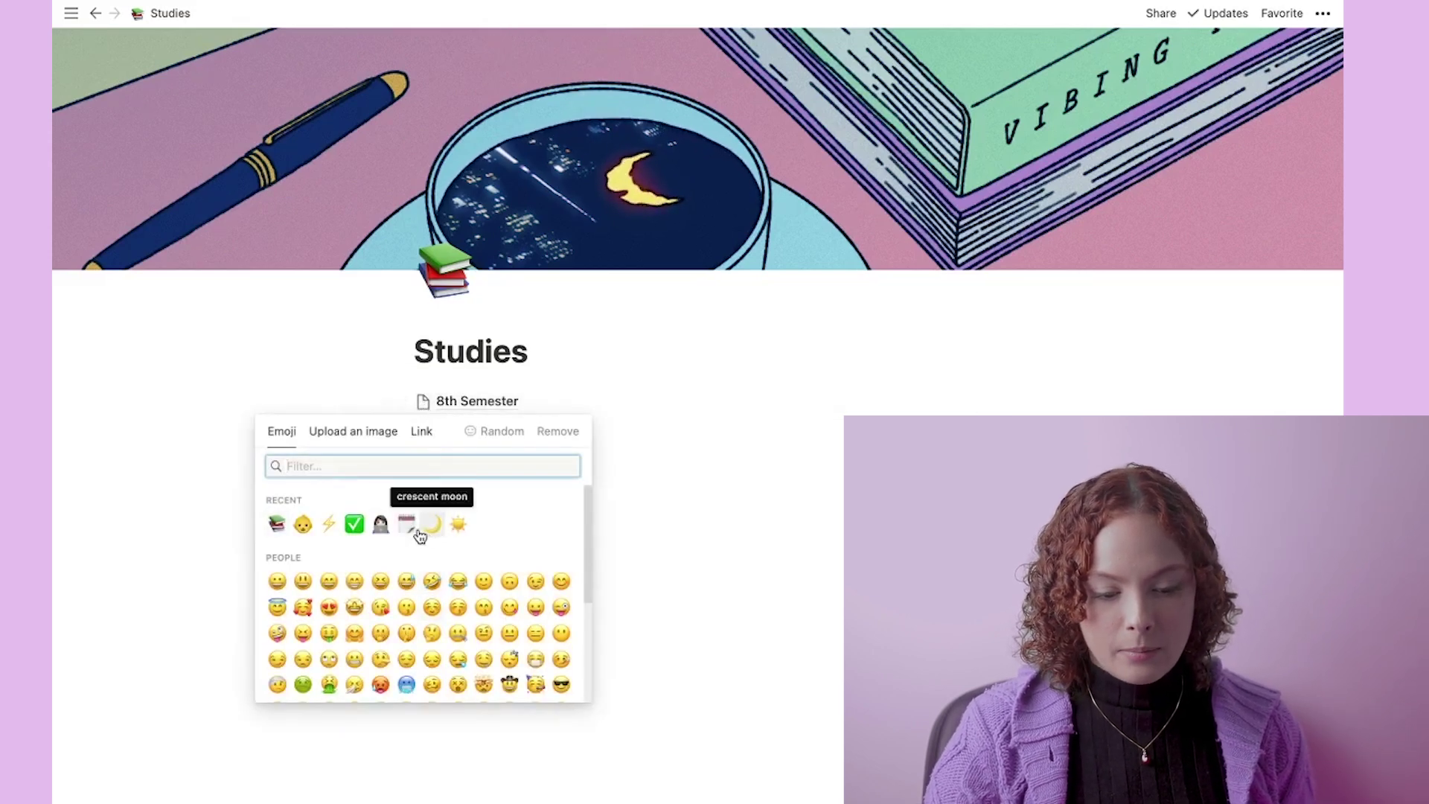
left_click(495, 431)
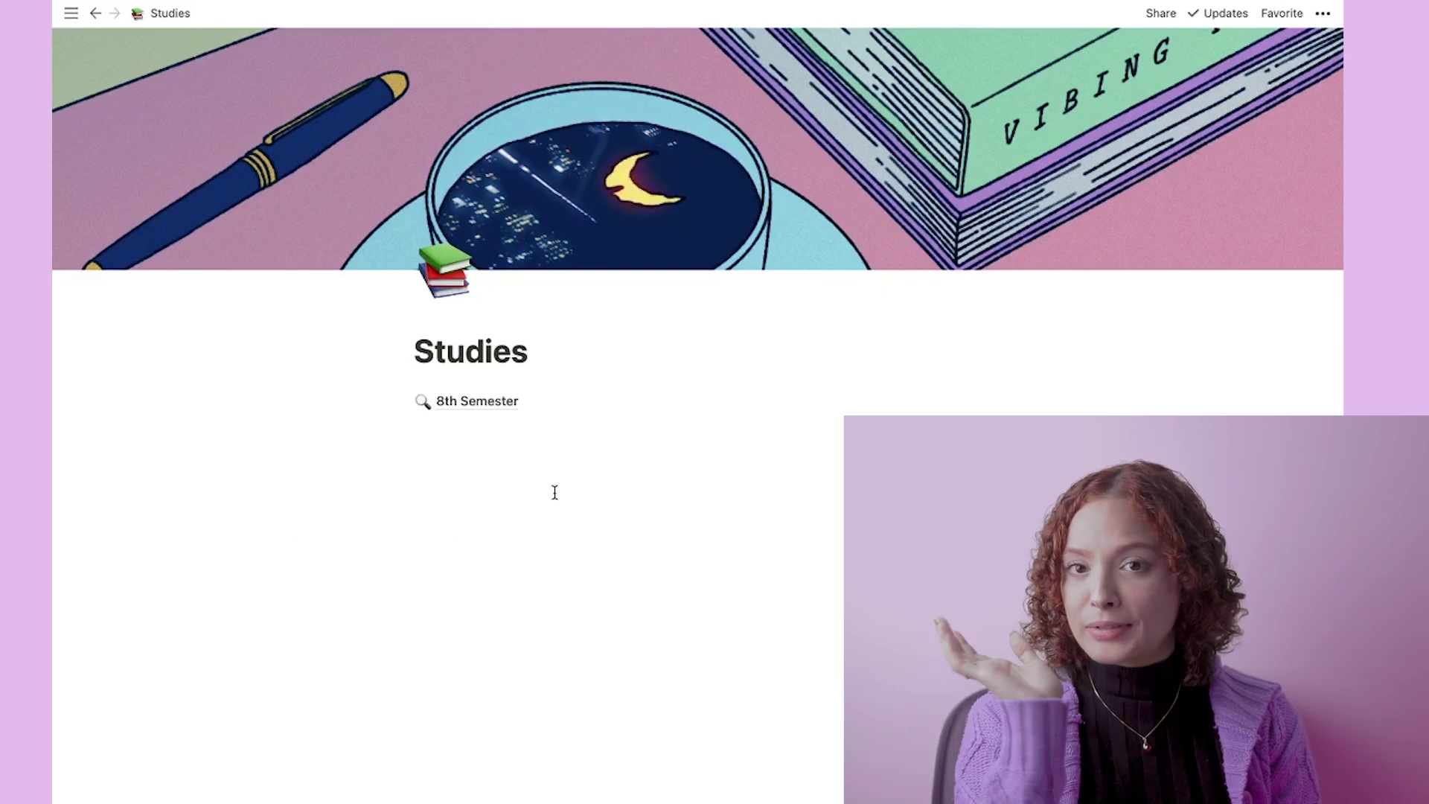
Step: Open the 8th Semester page, add a plain light-peach cover, and place the cursor in the empty page body
left_click(484, 402)
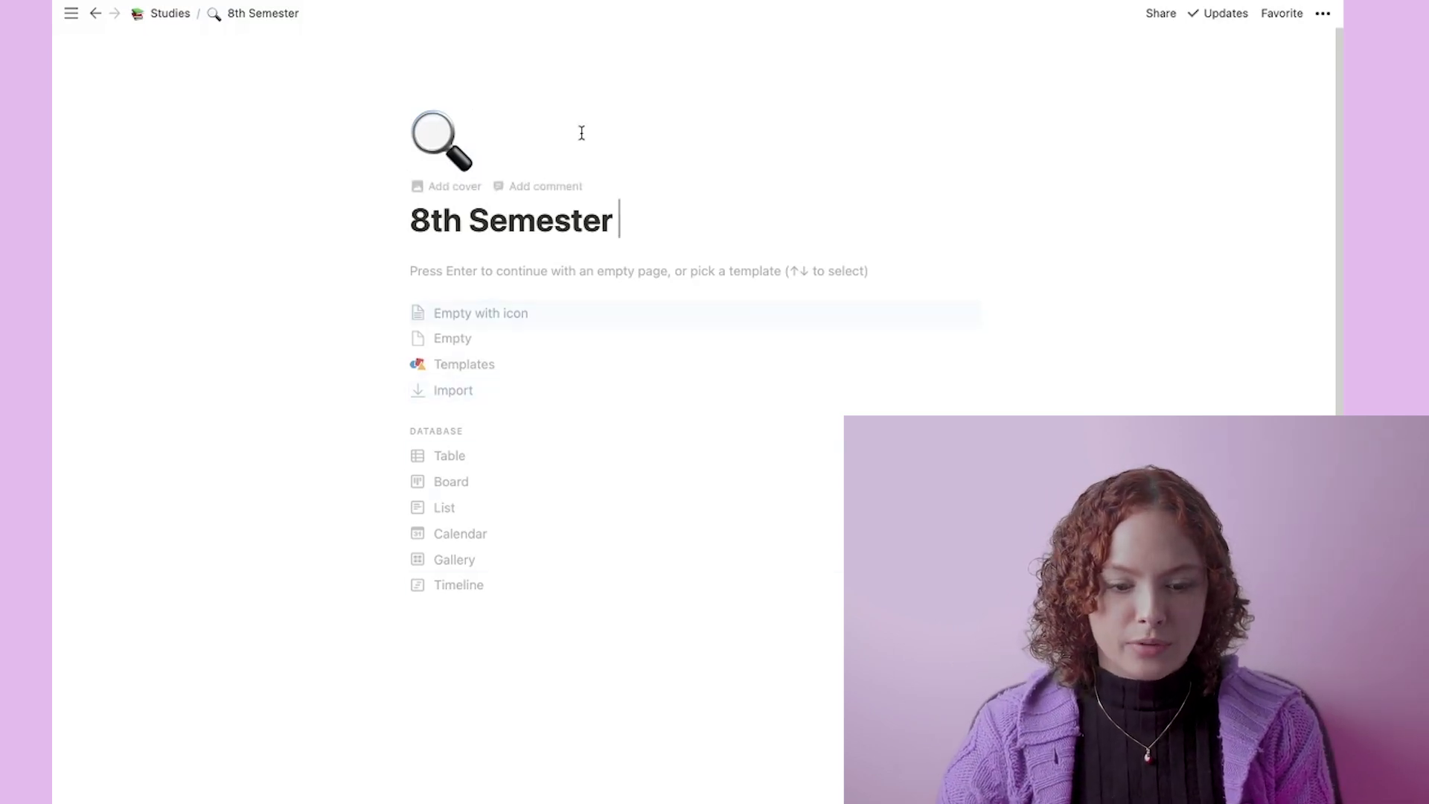
left_click(558, 188)
left_click(523, 401)
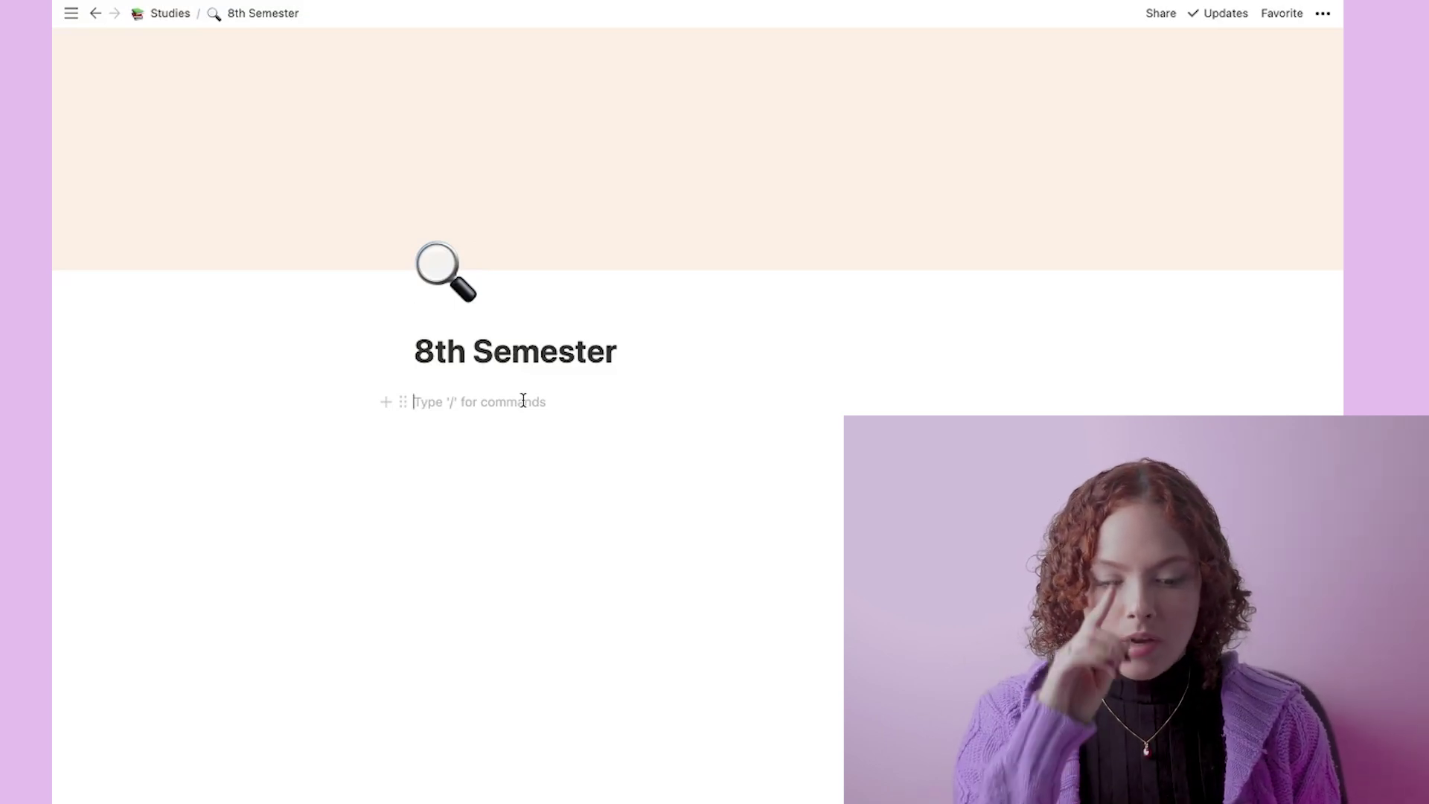
Step: Write "Cronograma" in the body of the 8th Semester page and turn it into a Heading 1
left_click(391, 402)
left_click(494, 466)
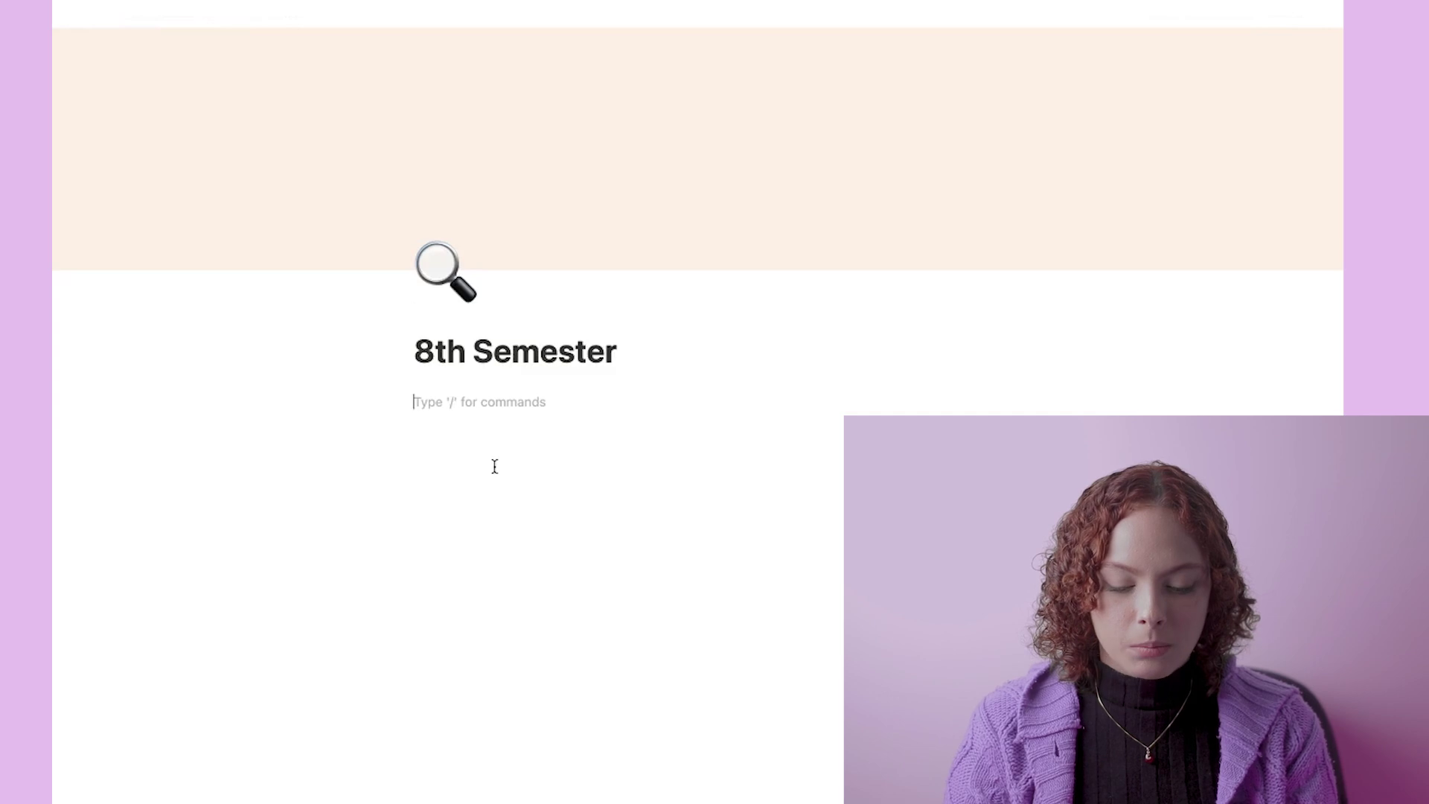
type("Cronograma")
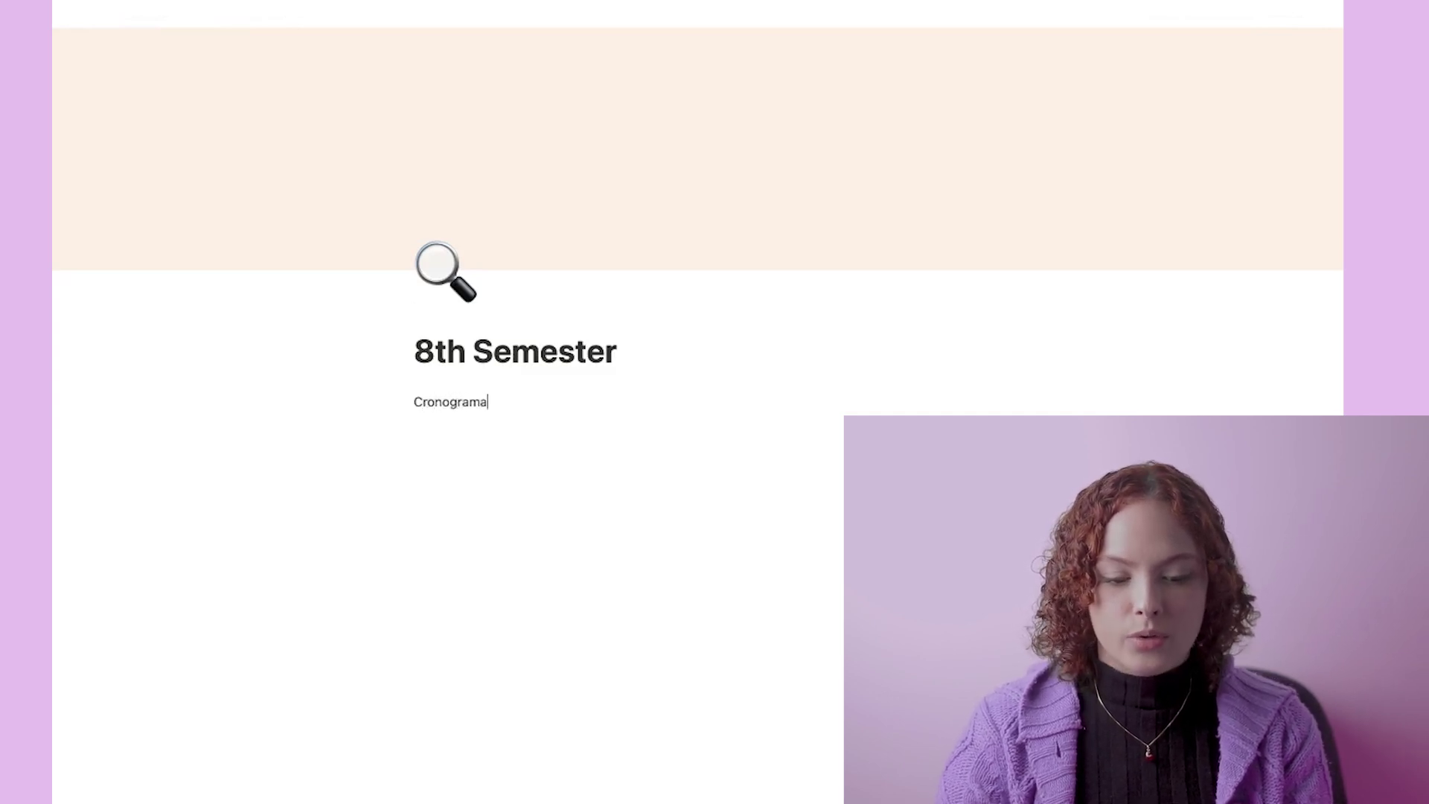
double_click(433, 402)
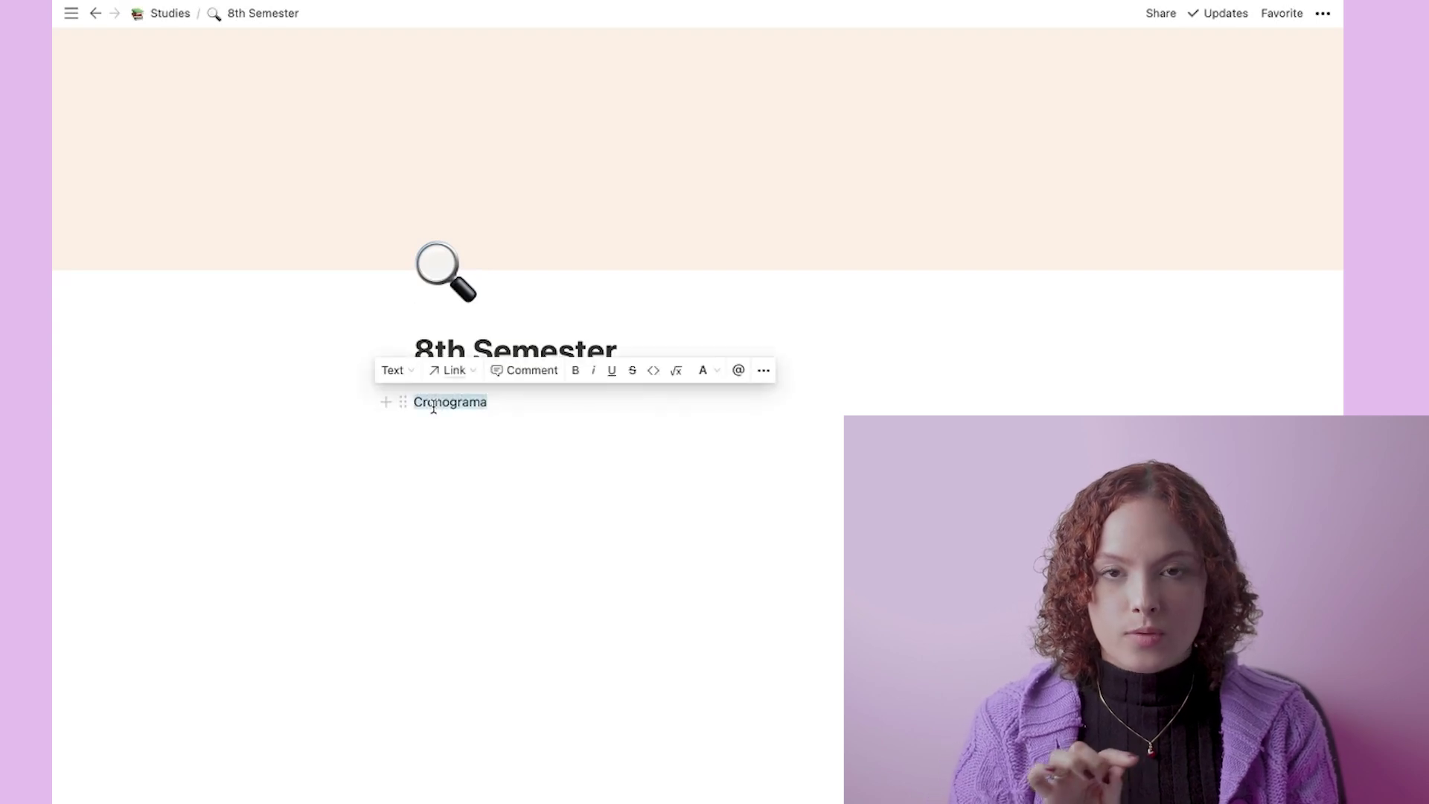
left_click(412, 377)
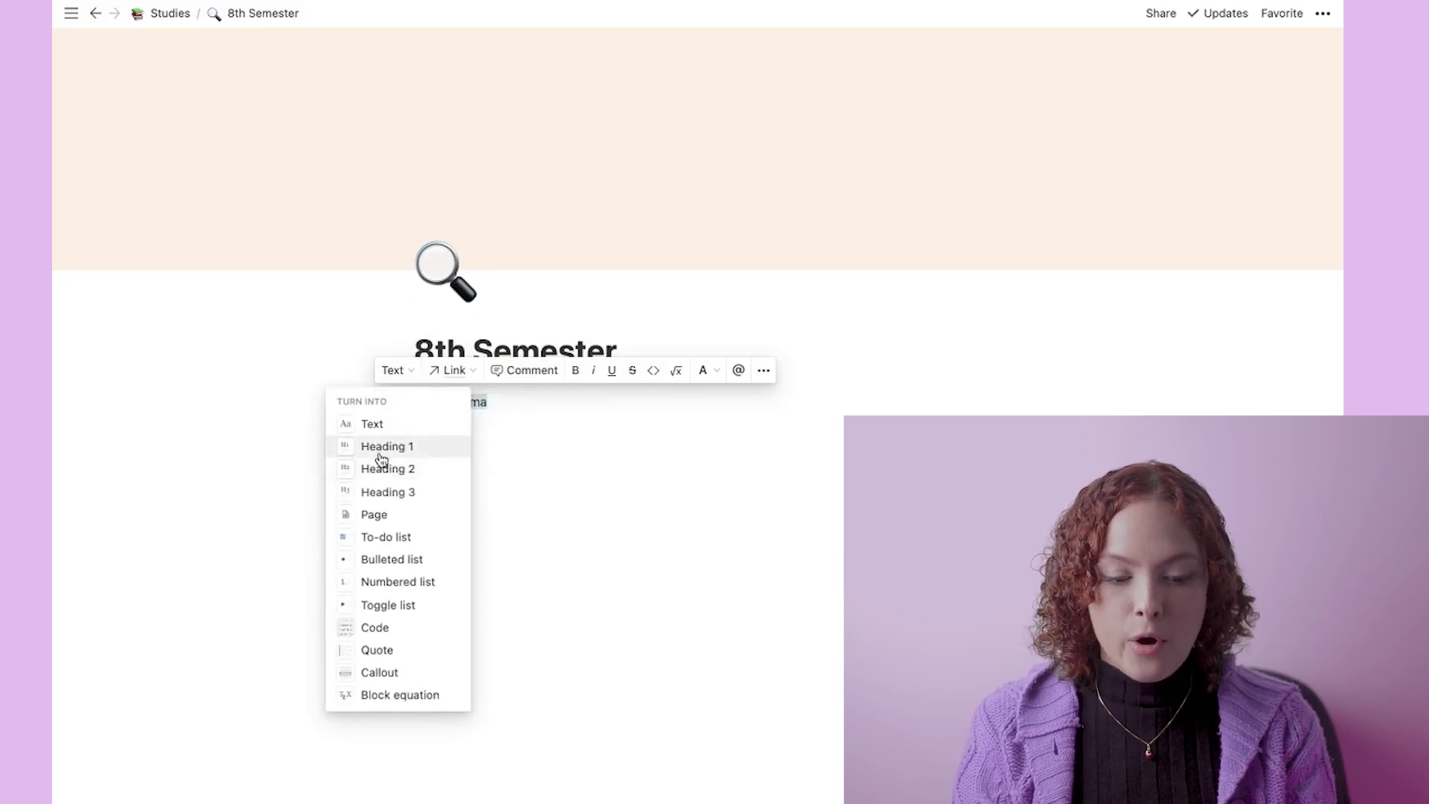
left_click(384, 449)
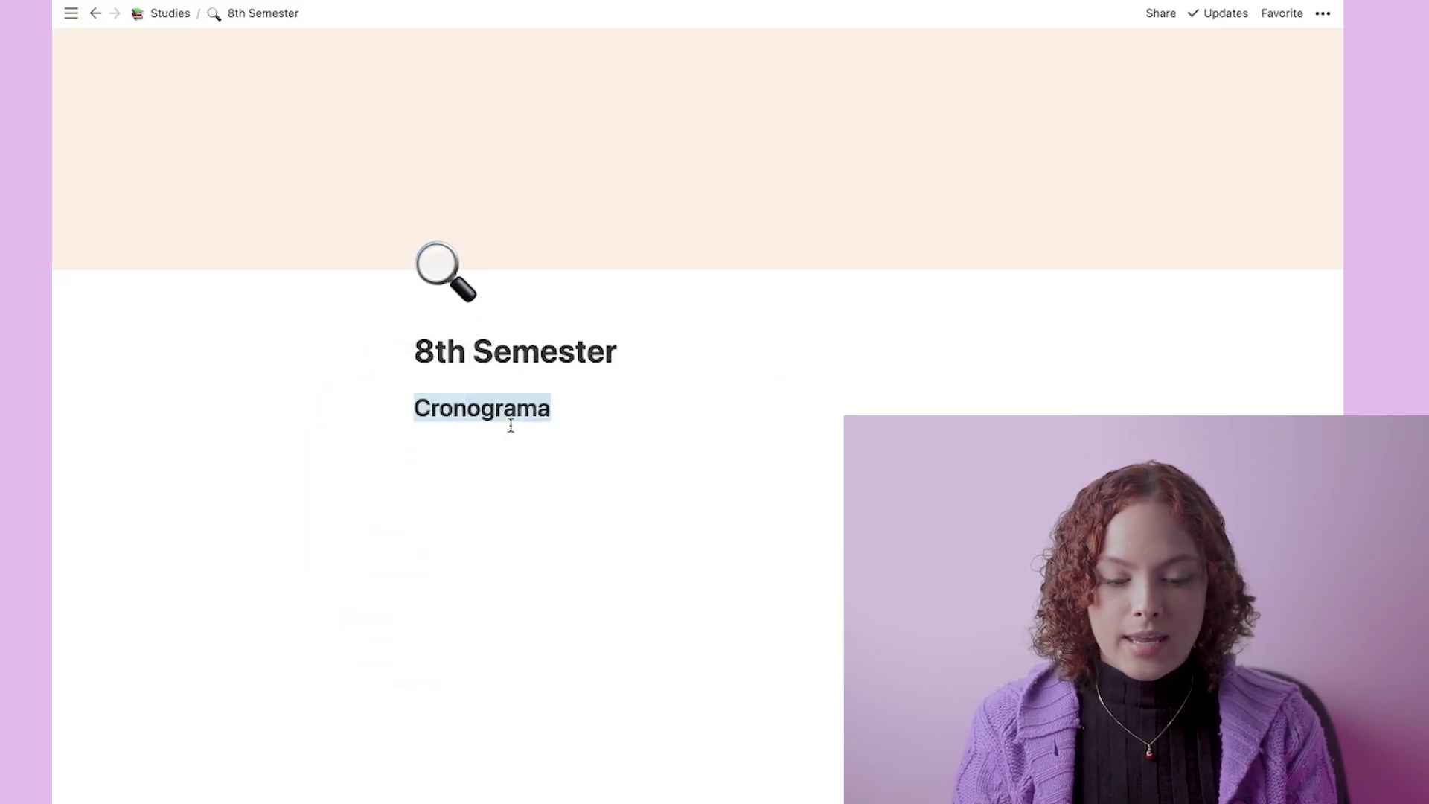
key("Right")
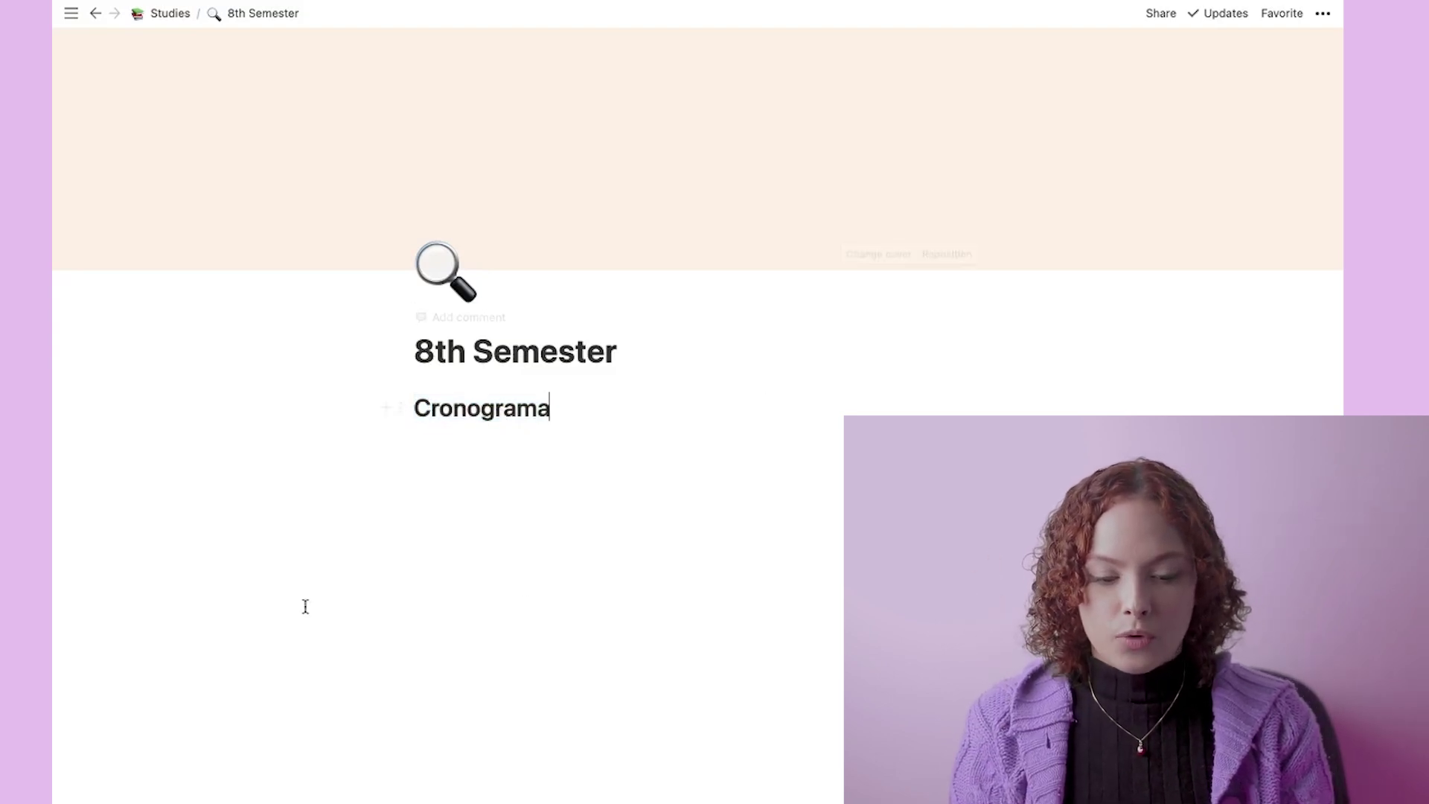
Step: List the weekdays Seg, Ter, Quar, Quin and Sex on separate lines below the Cronograma heading
key("Return")
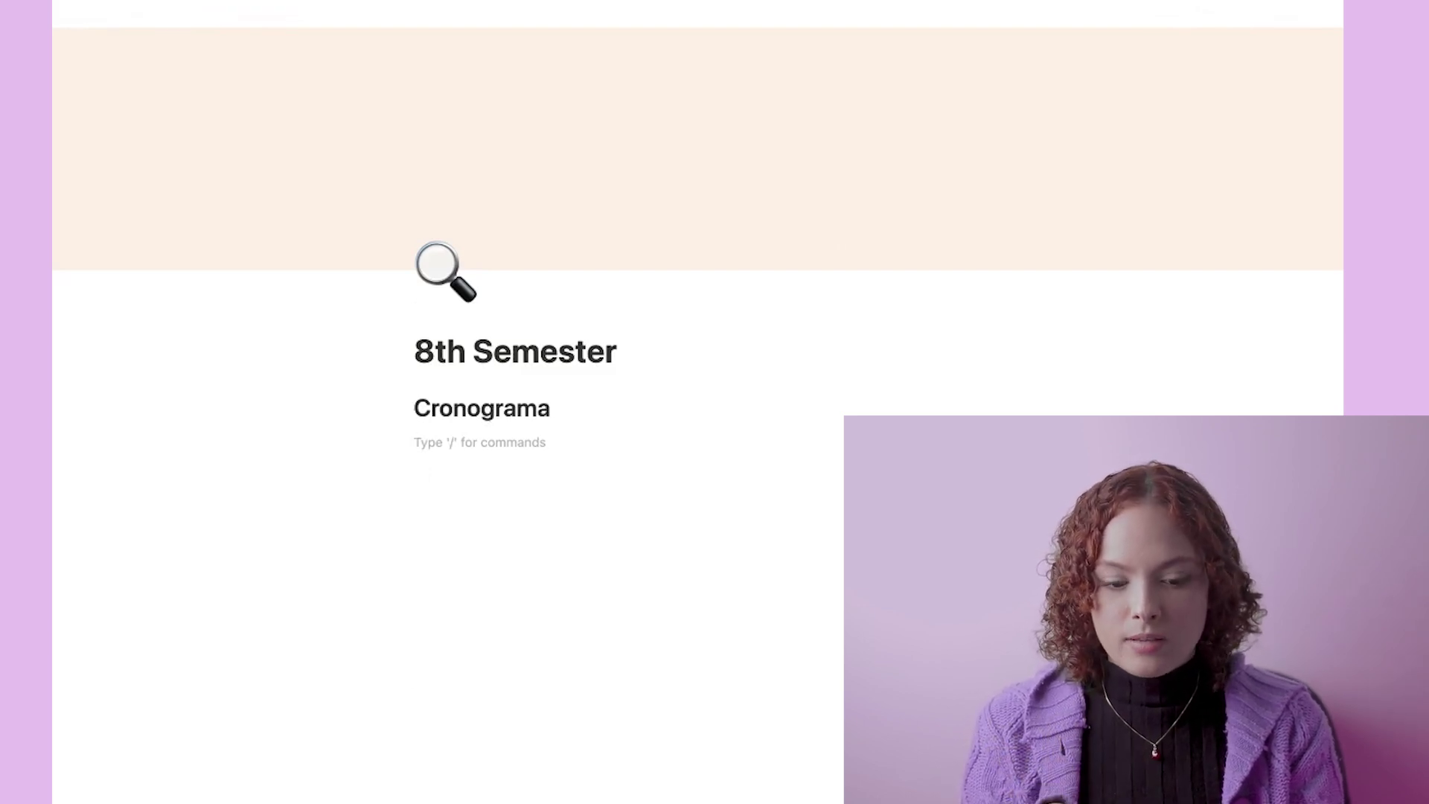
type("seg")
key("Return")
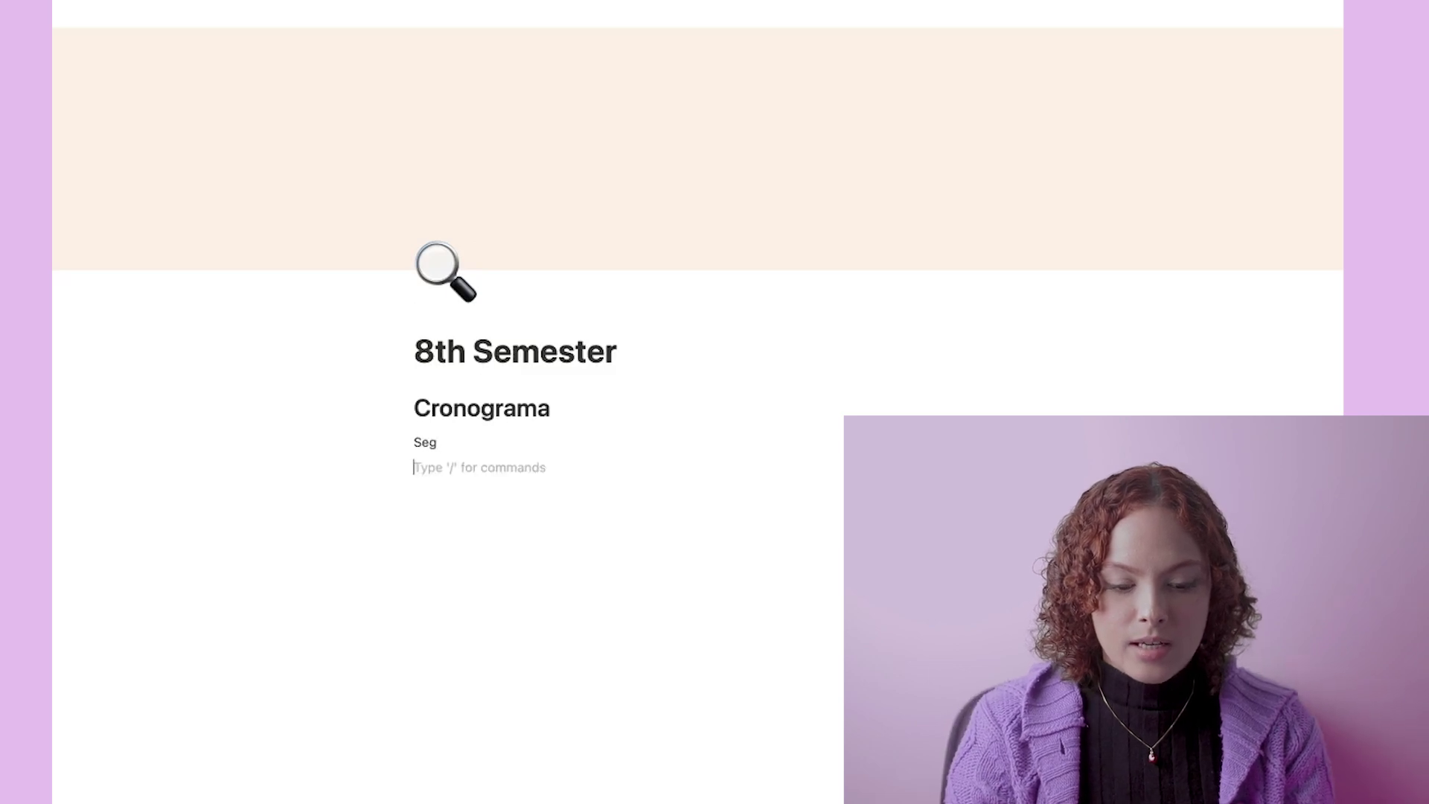
type("Ter")
key("Return")
type("Quar")
key("Return")
type("Quin")
key("Return")
type("S")
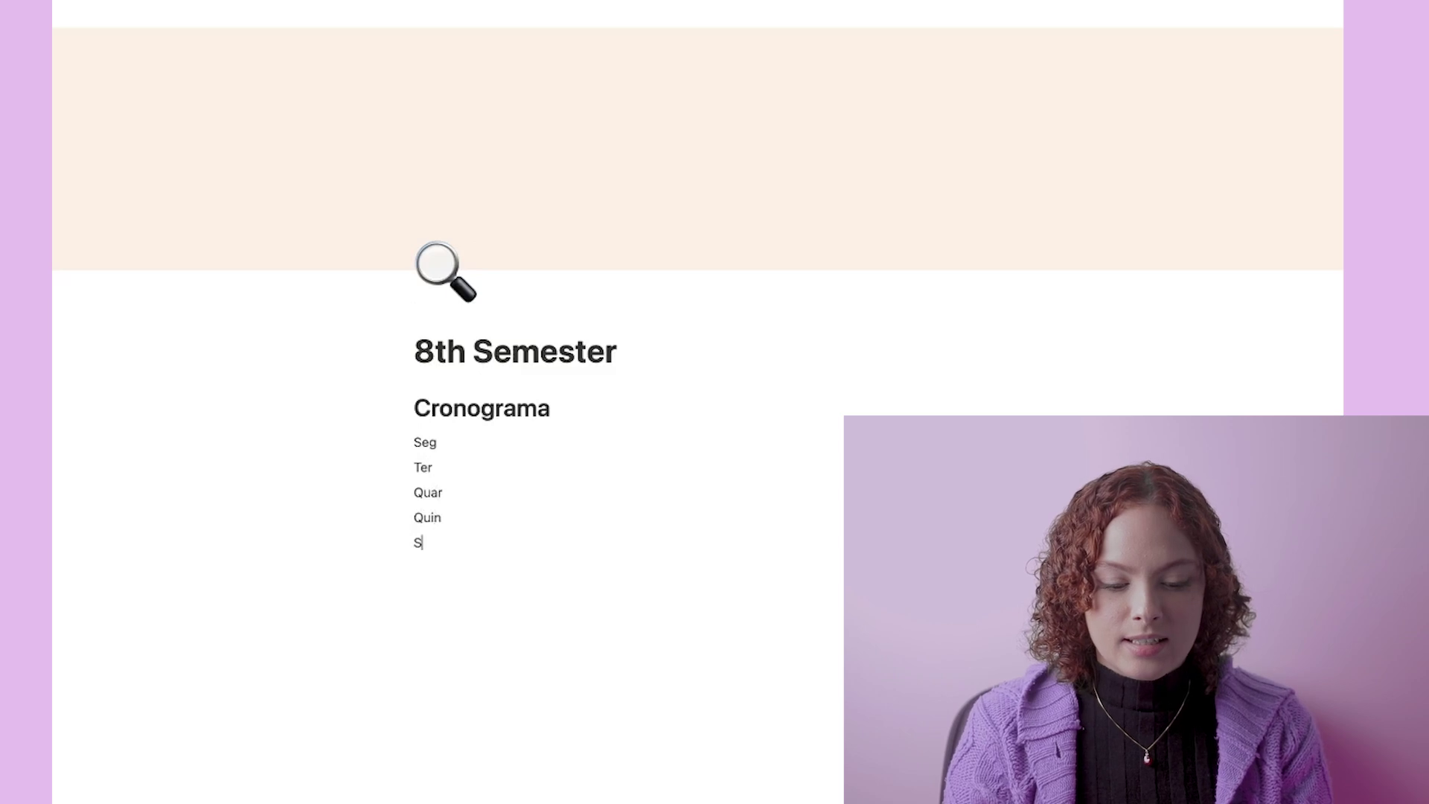
key("Return")
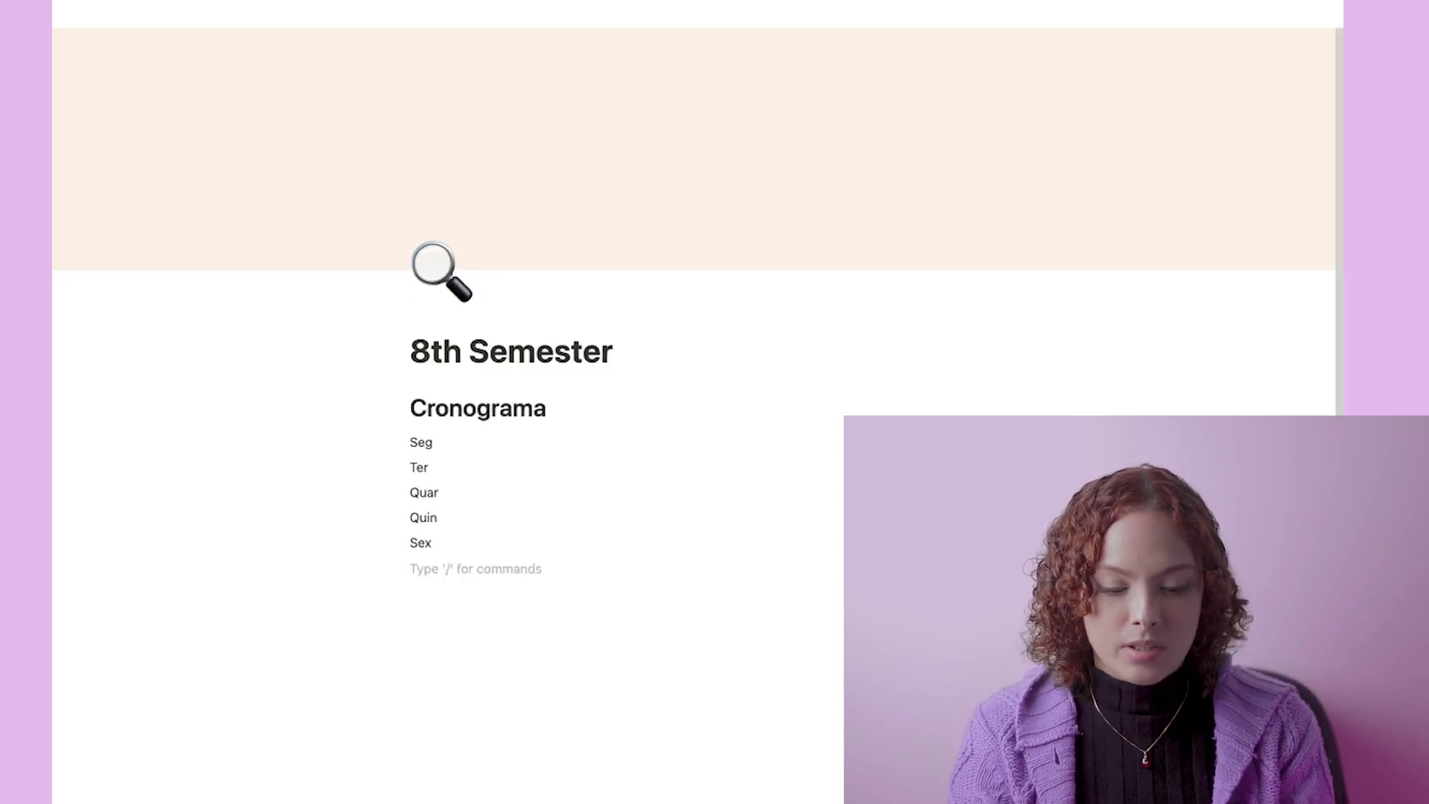
key("BackSpace")
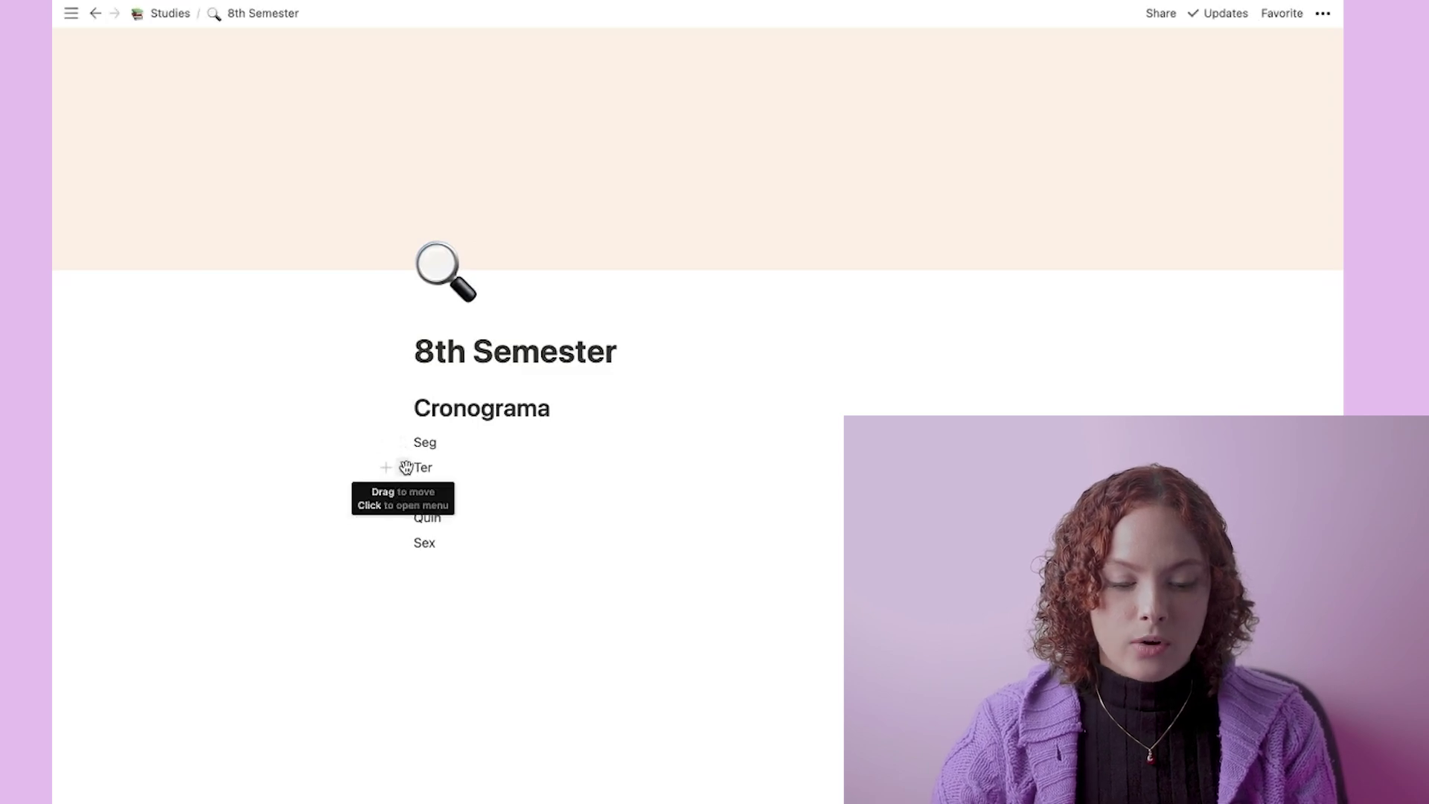
Step: Arrange the five weekday lines side by side as columns in the order Seg, Ter, Quar, Quin, Sex
left_click_drag(400, 472, 848, 445)
left_click_drag(401, 488, 878, 456)
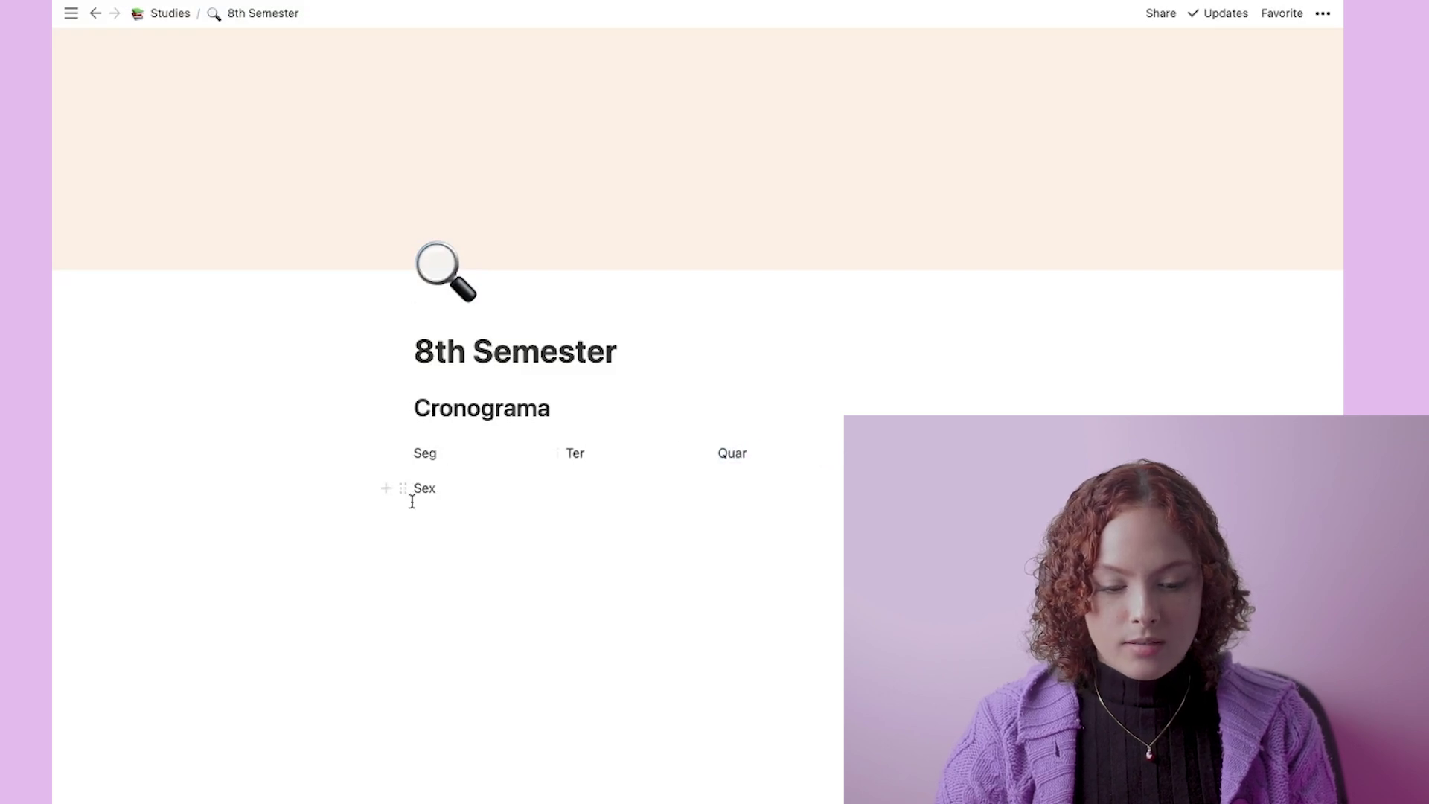
left_click_drag(405, 488, 439, 468)
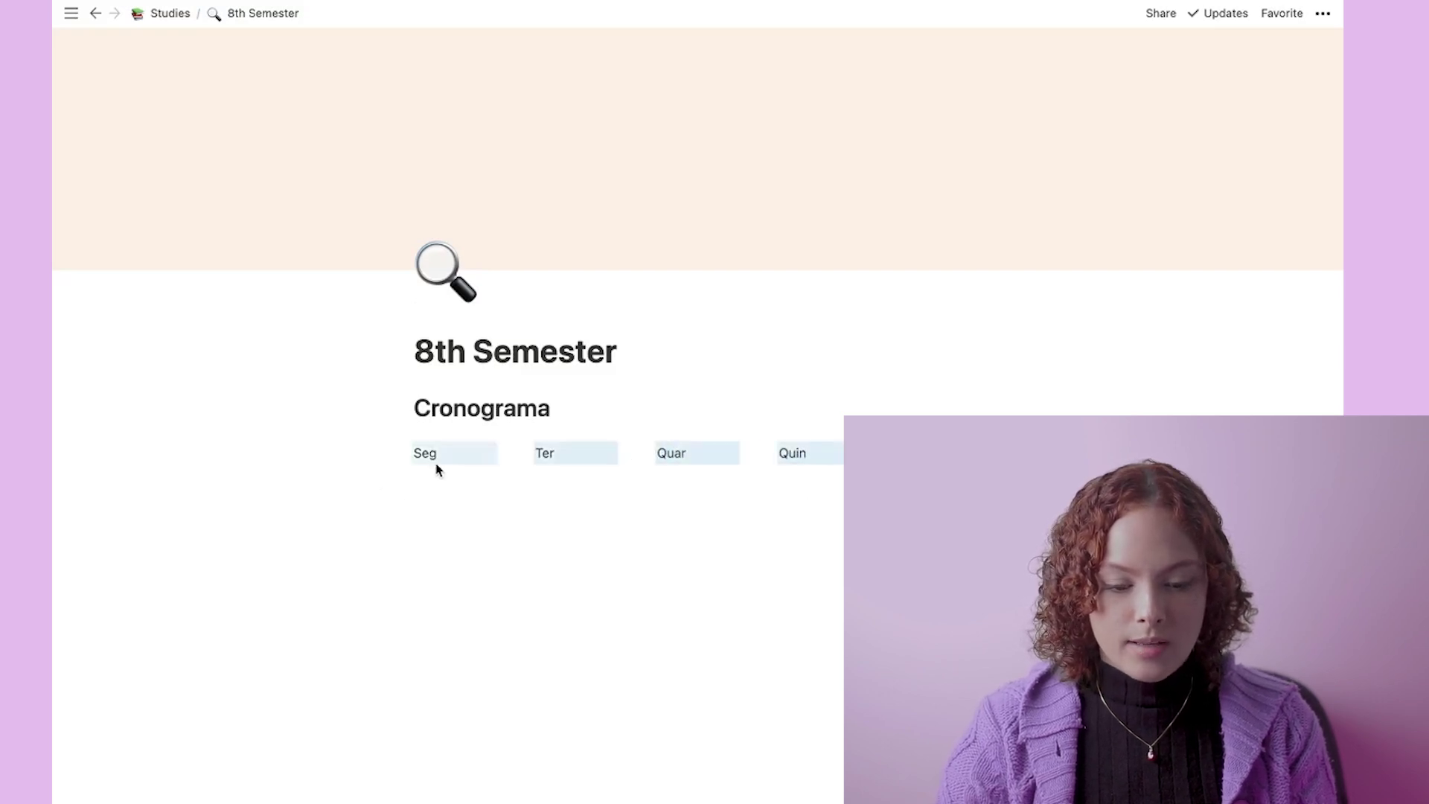
Step: Turn all five weekday labels into Heading 3 at once
right_click(425, 455)
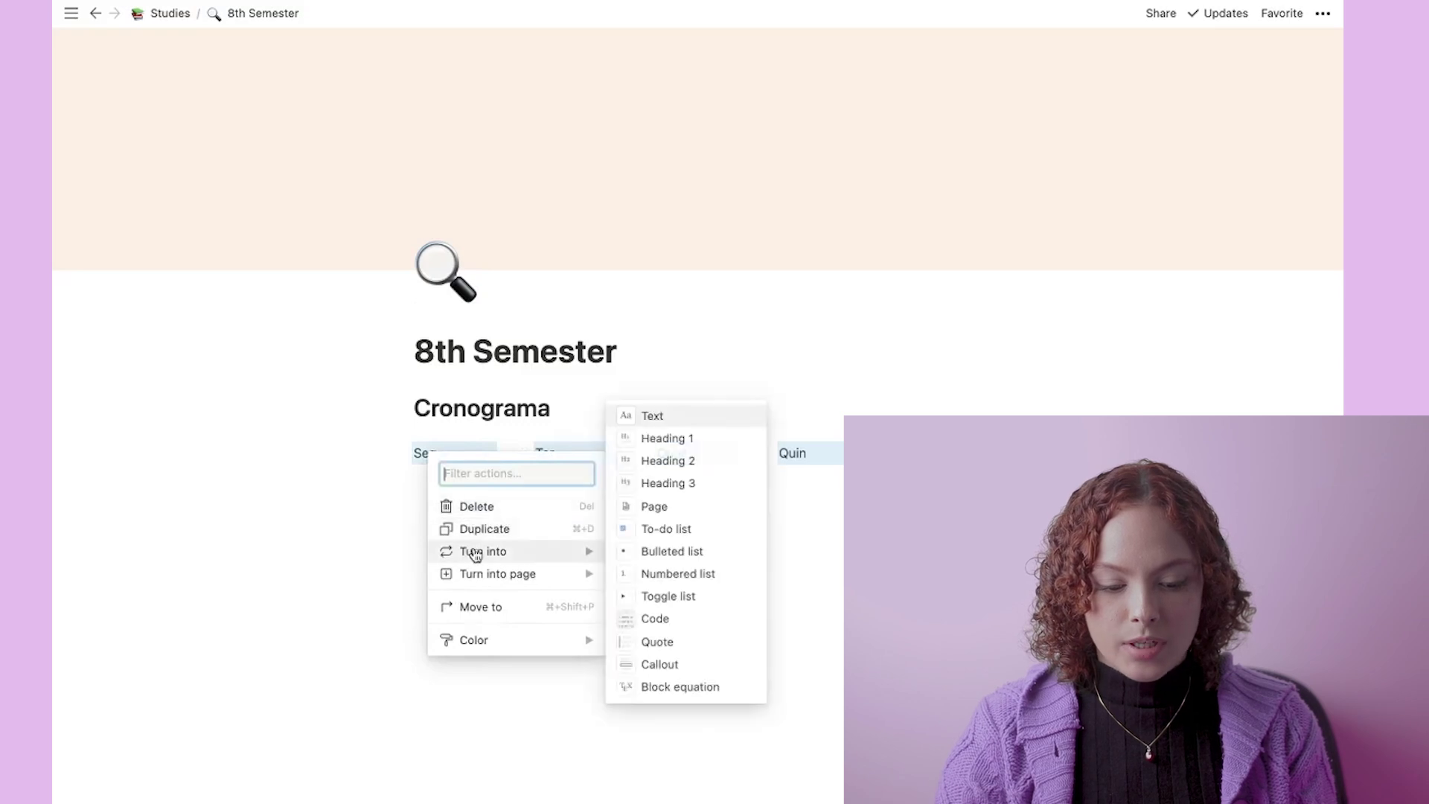
mouse_move(600, 550)
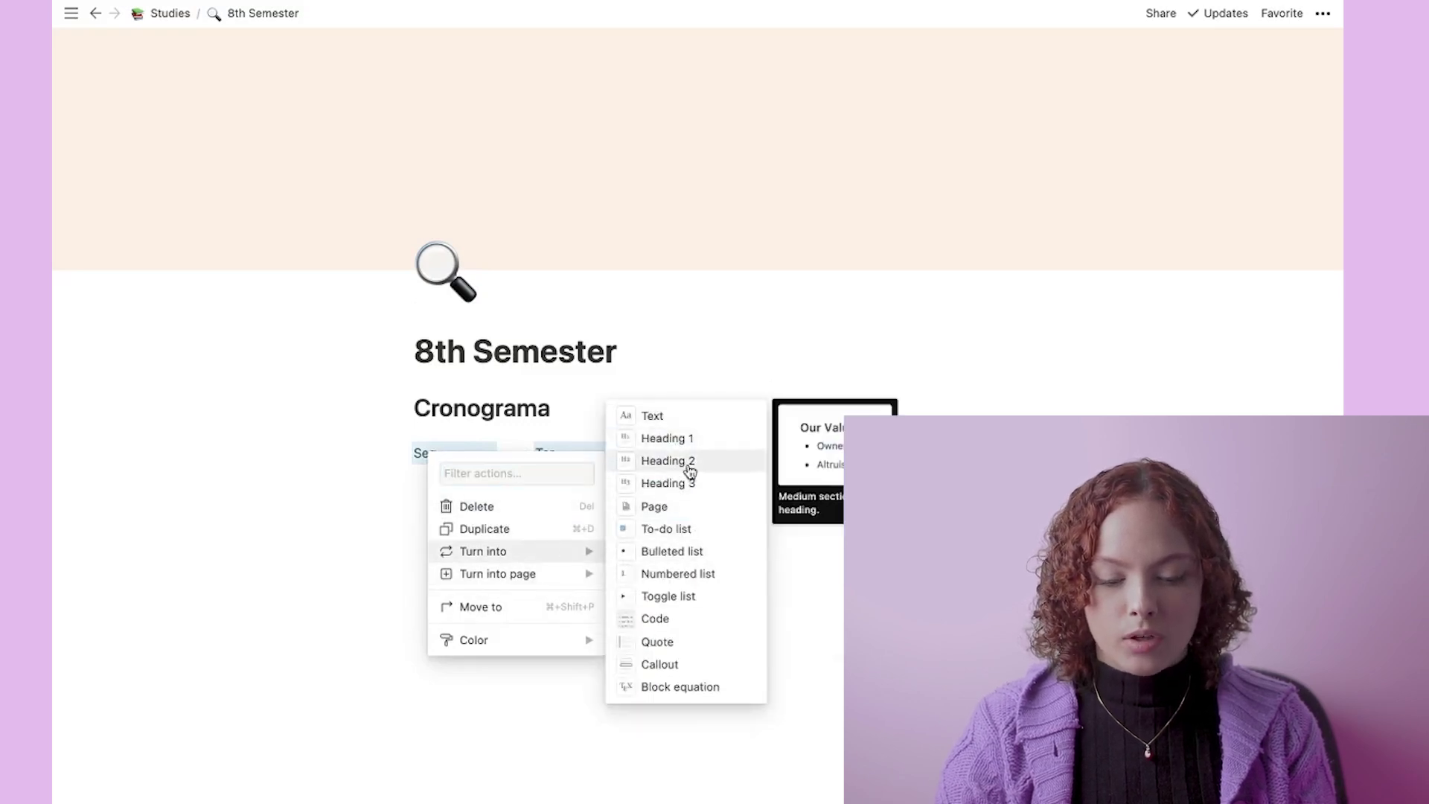
left_click(699, 485)
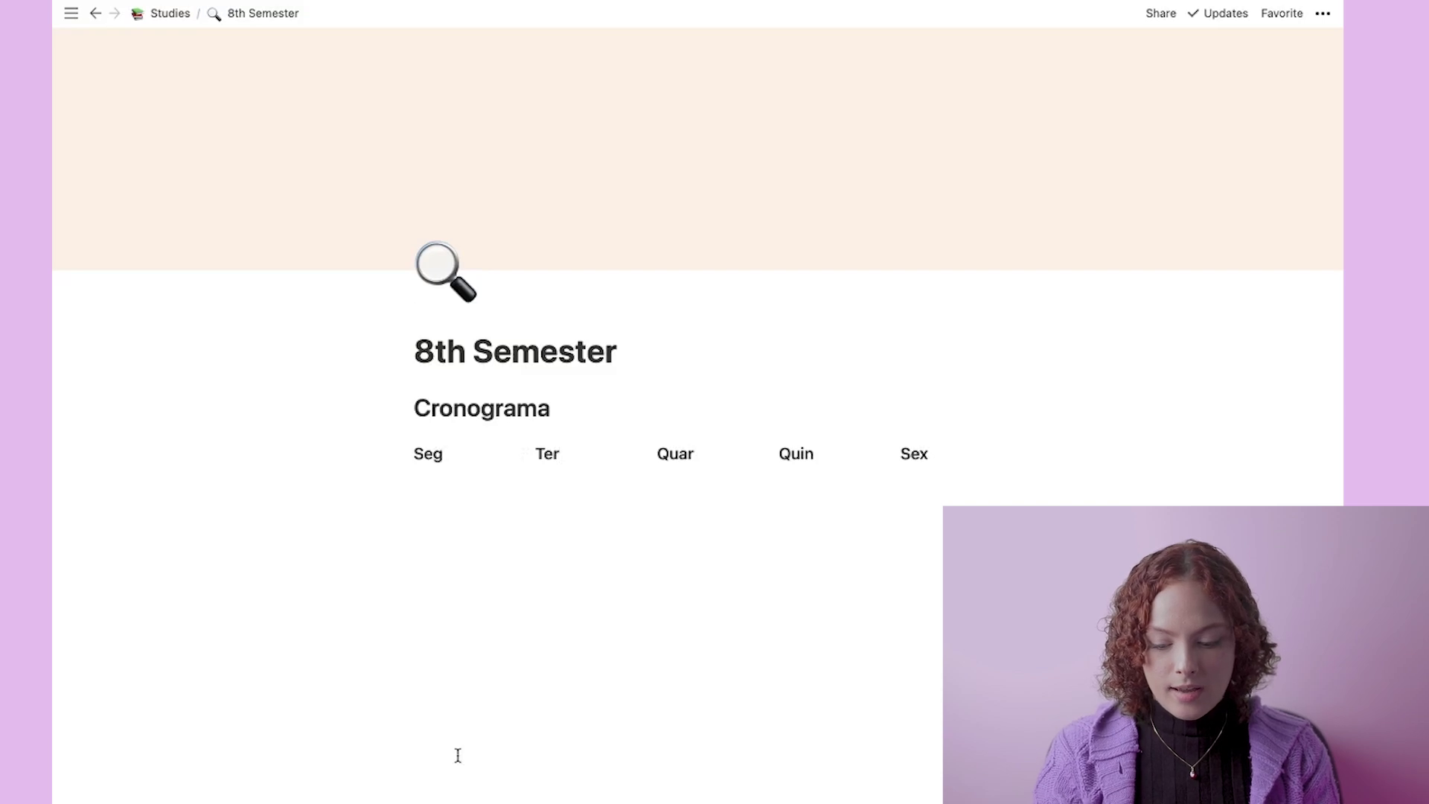
Step: Insert a divider beneath each weekday heading in the Cronograma columns
key("Return")
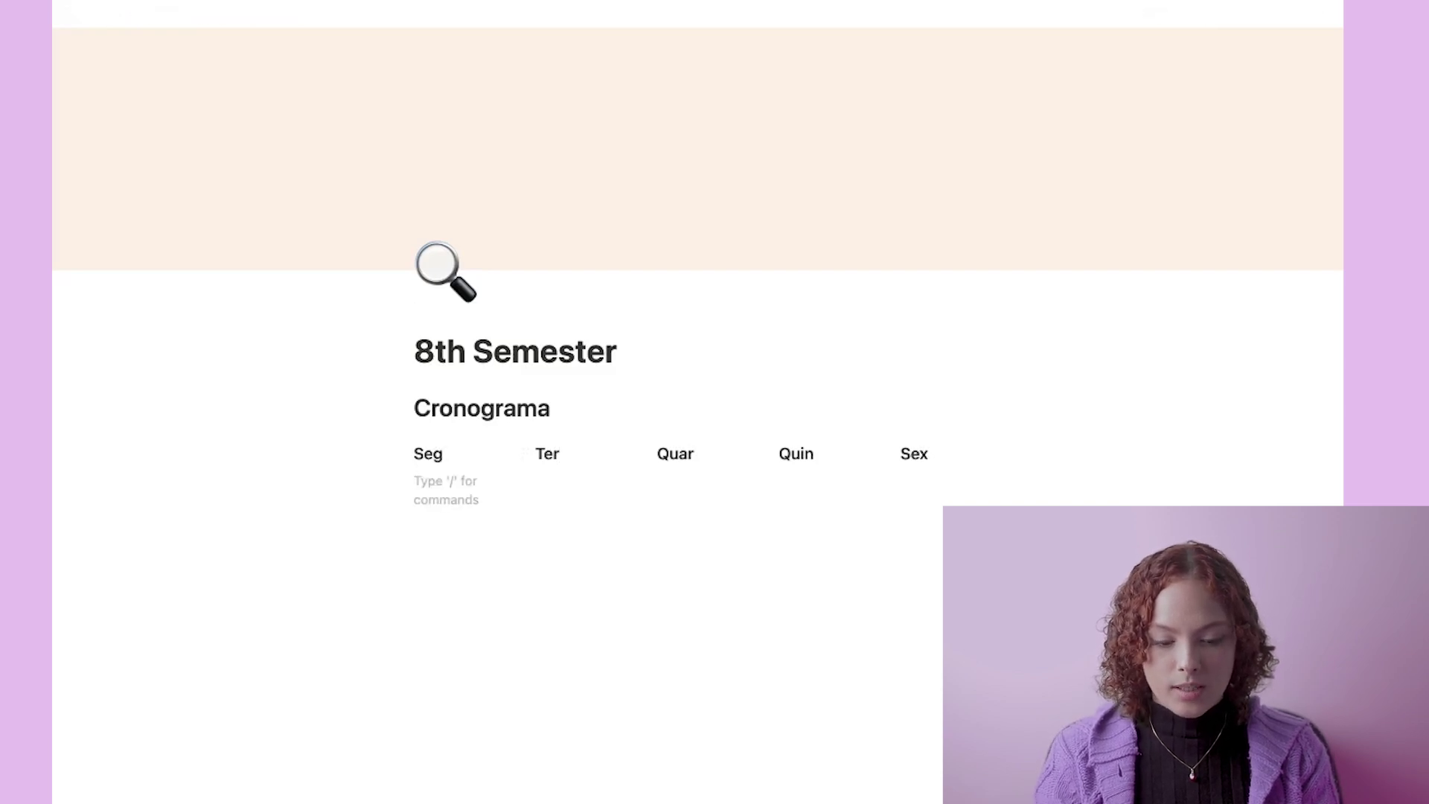
type("/di")
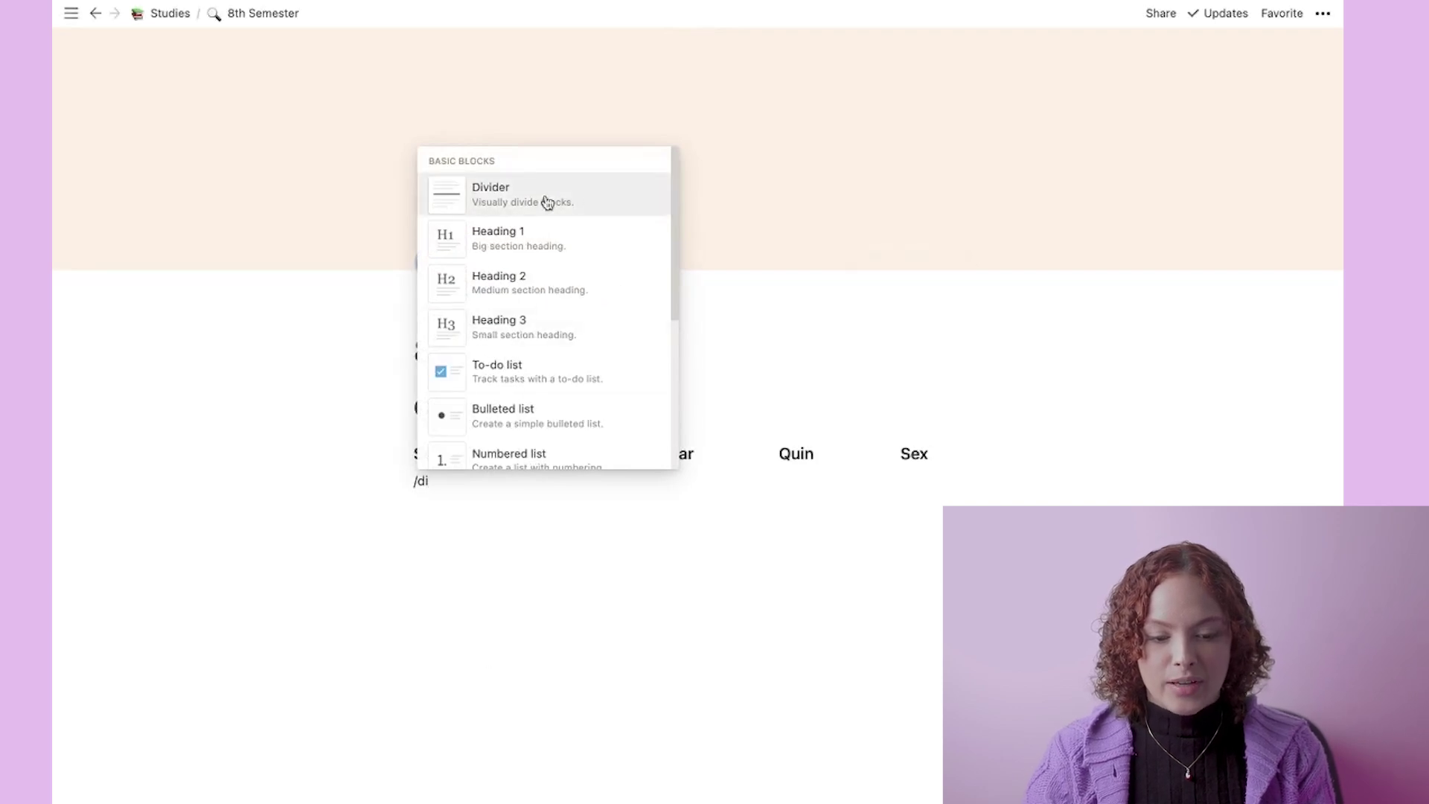
left_click(591, 202)
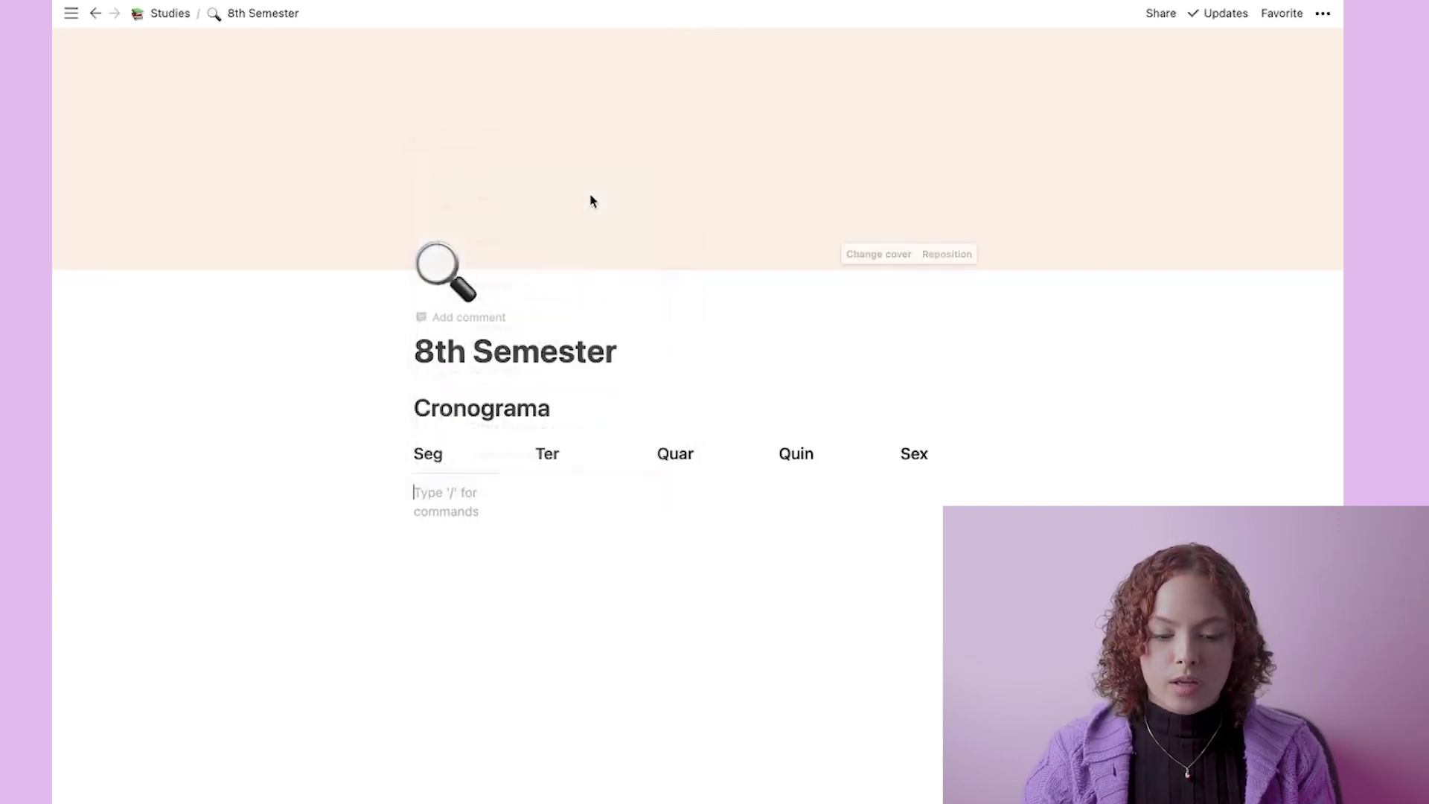
left_click(572, 459)
key("Return")
type("/di")
key("Return")
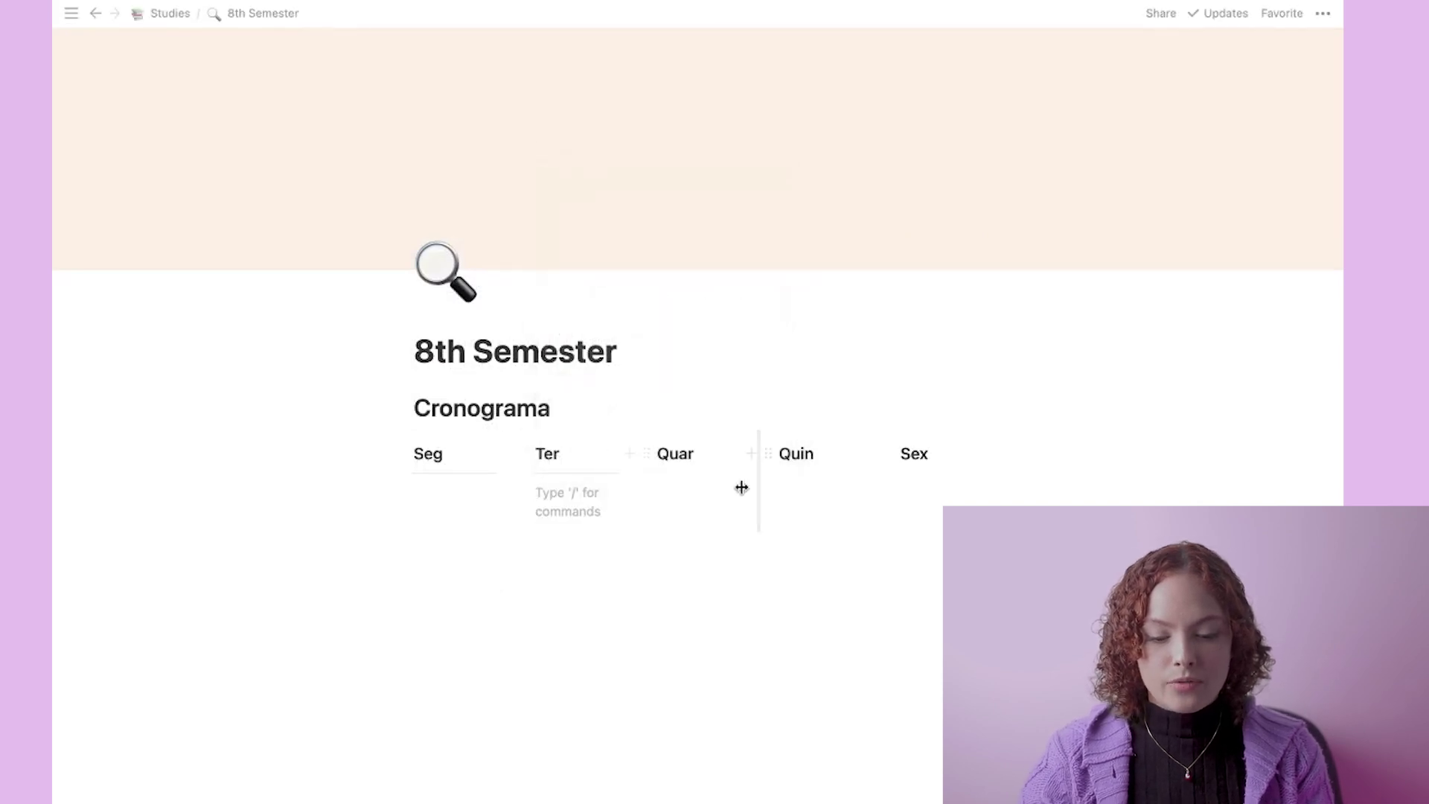
left_click(714, 457)
key("Return")
type("/di")
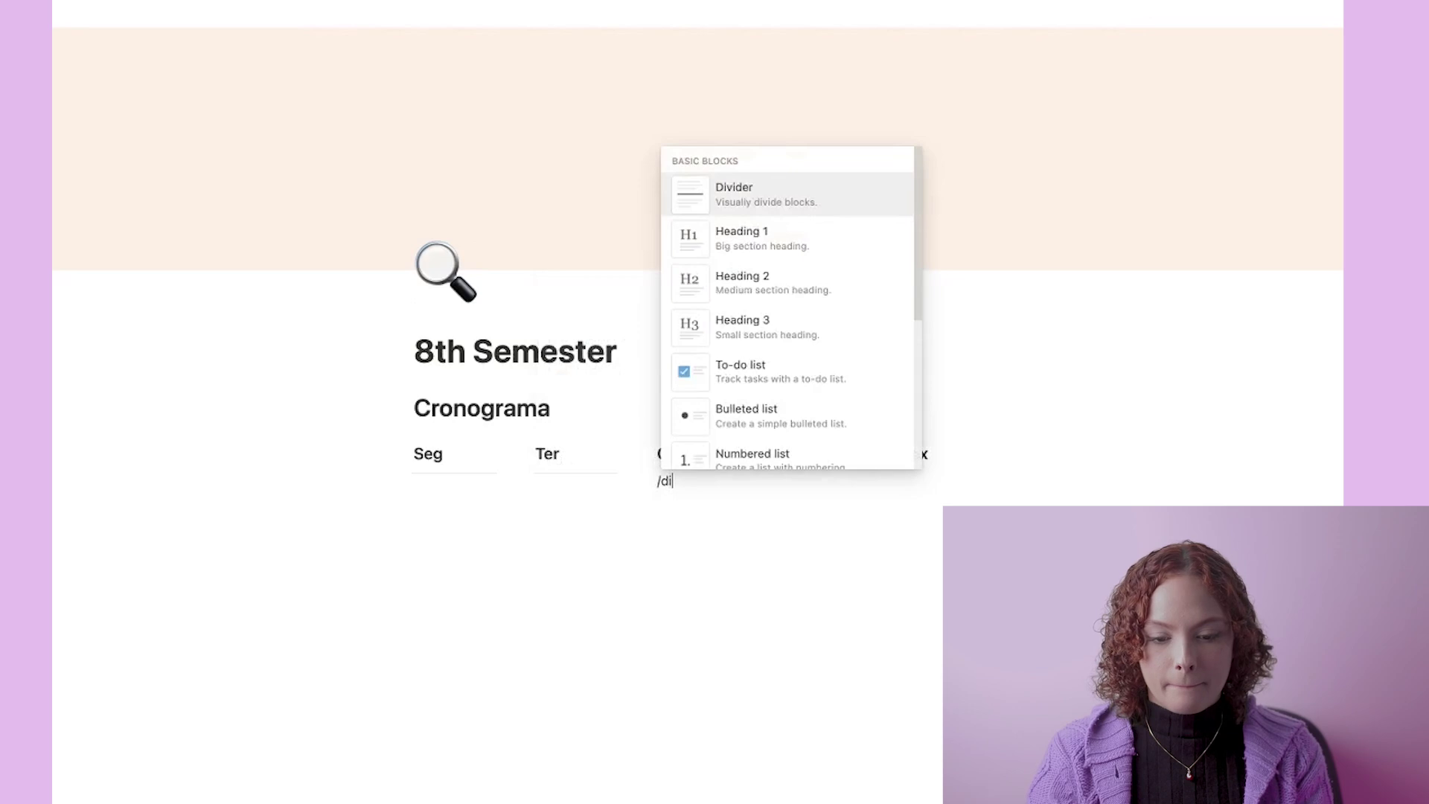
key("Return")
left_click(539, 535)
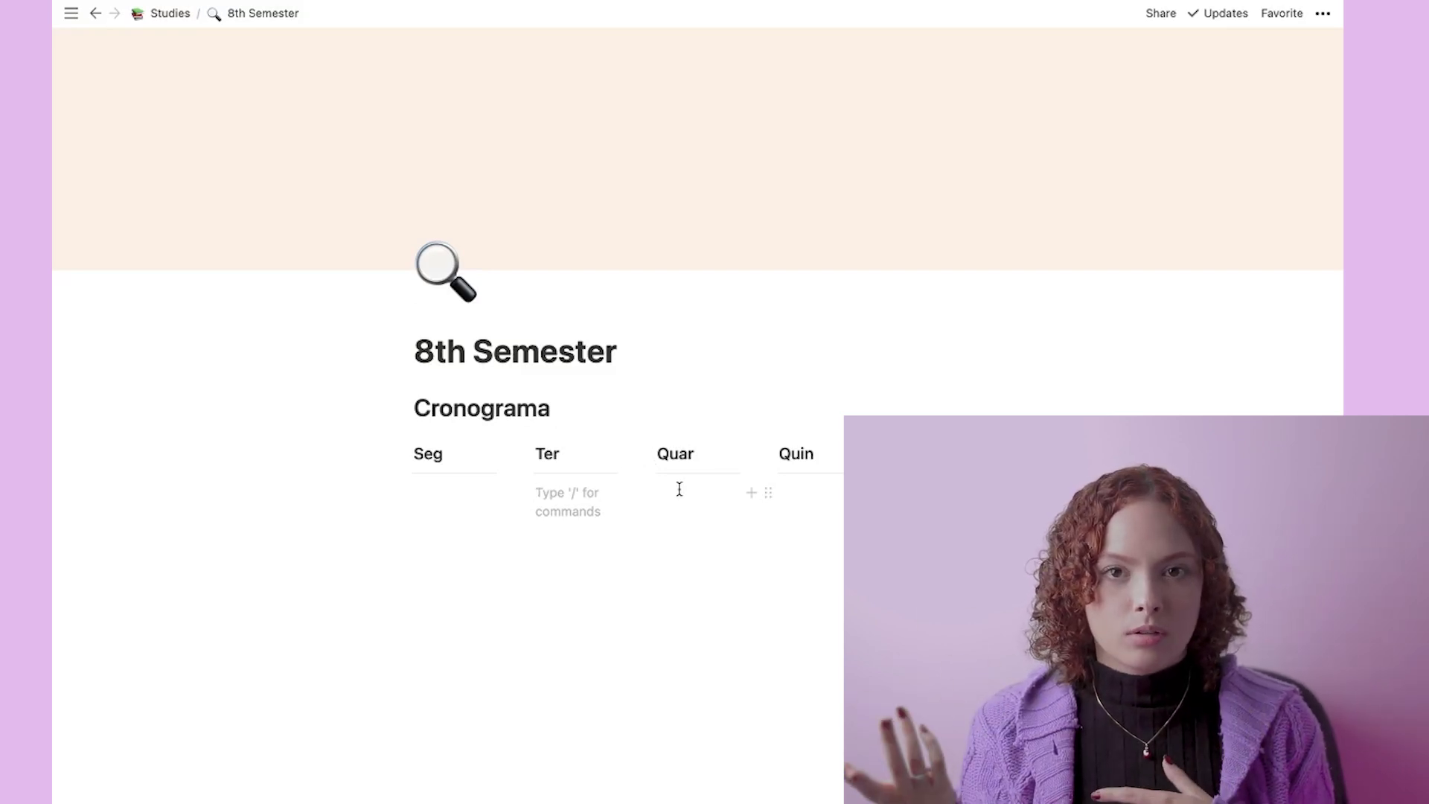
Step: Try the Serif and Mono font styles on the 8th Semester page and return to the Default style
left_click(1322, 14)
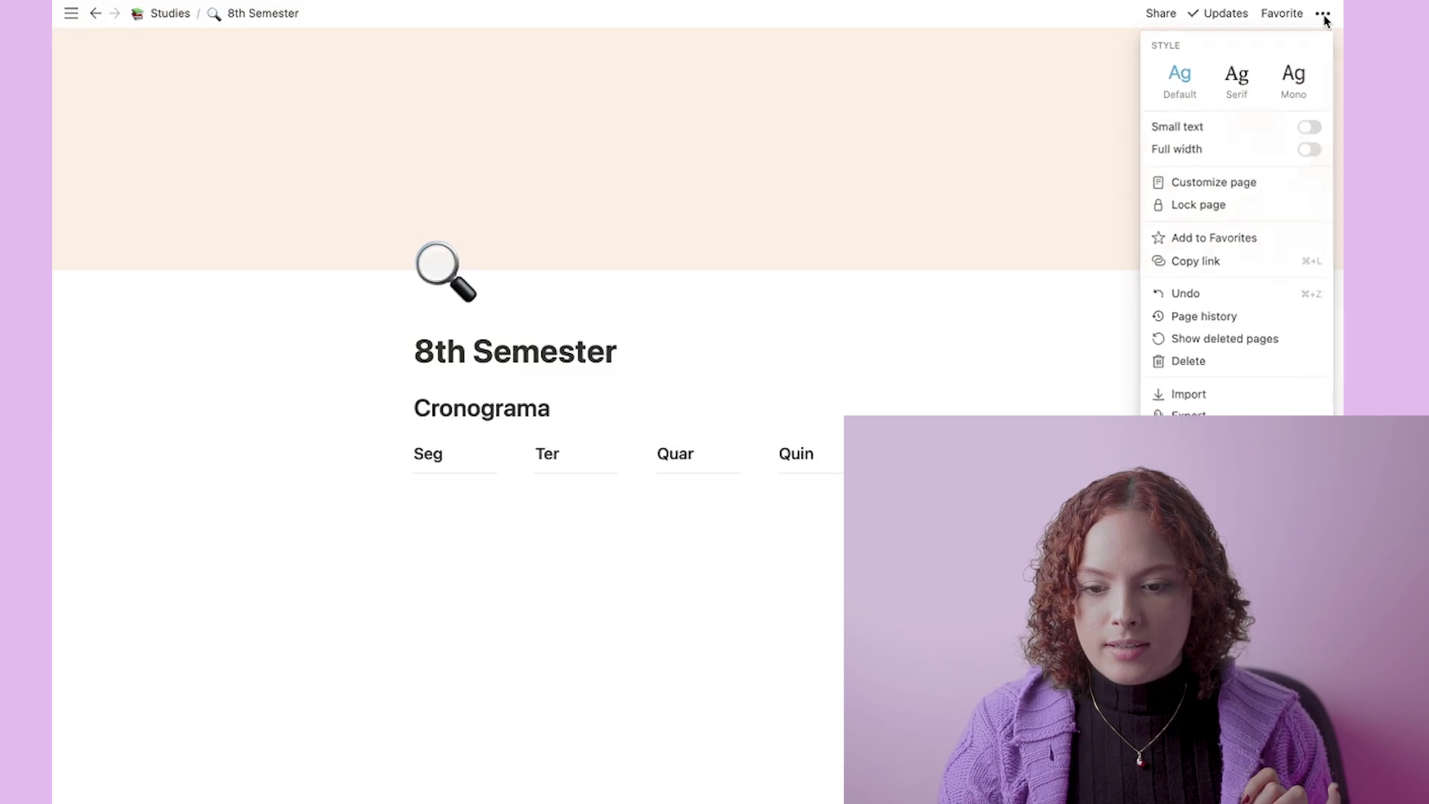
left_click(1324, 17)
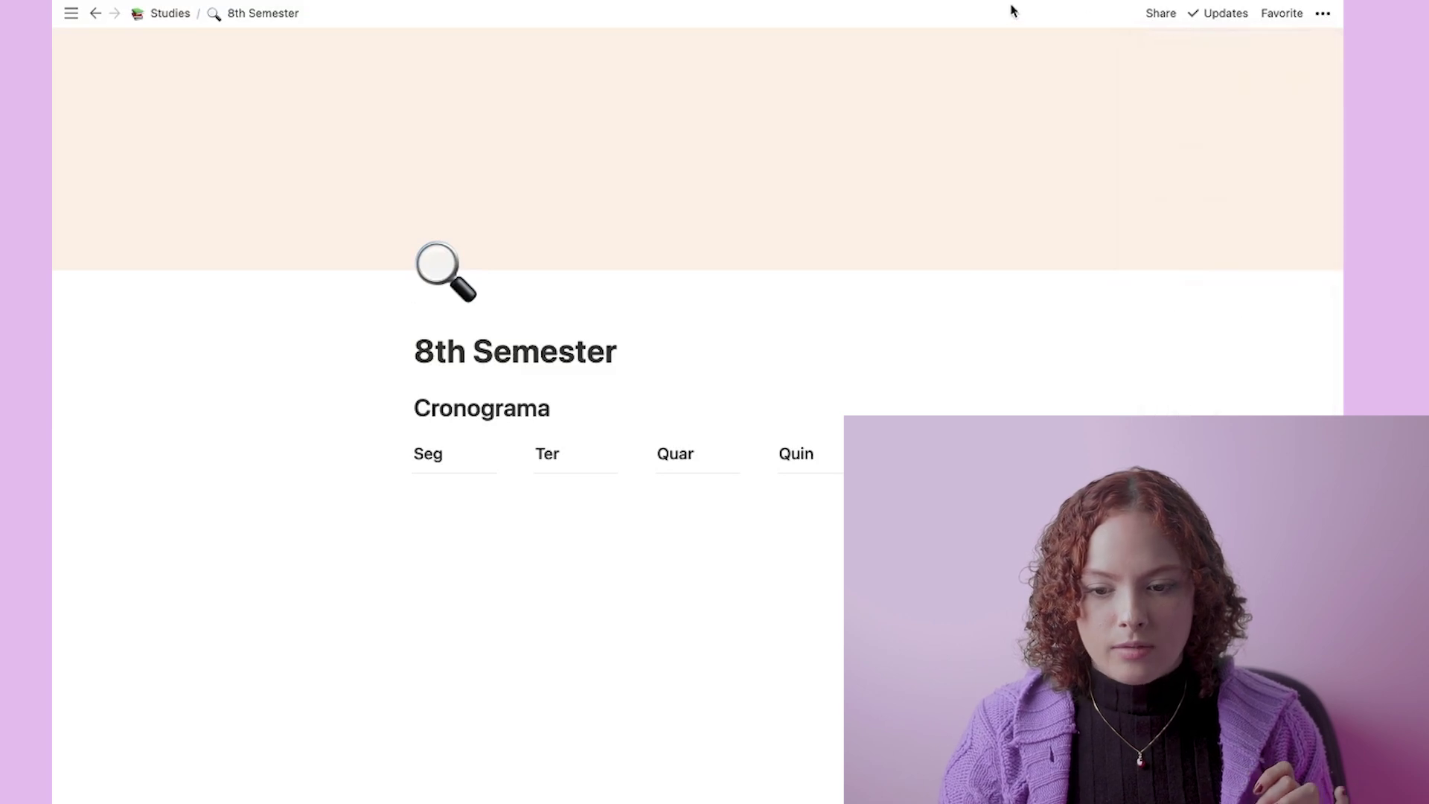
left_click(1322, 14)
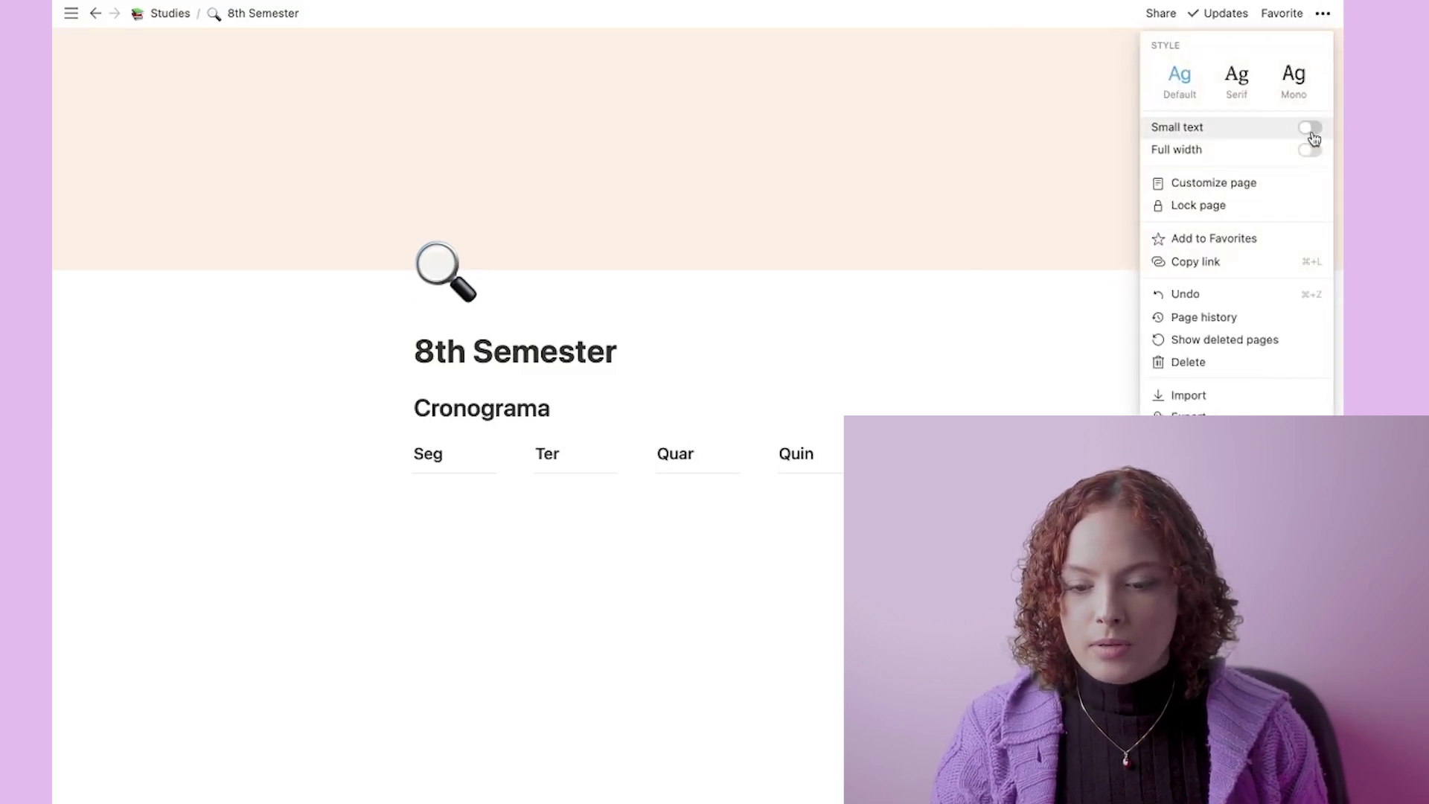
left_click(1252, 99)
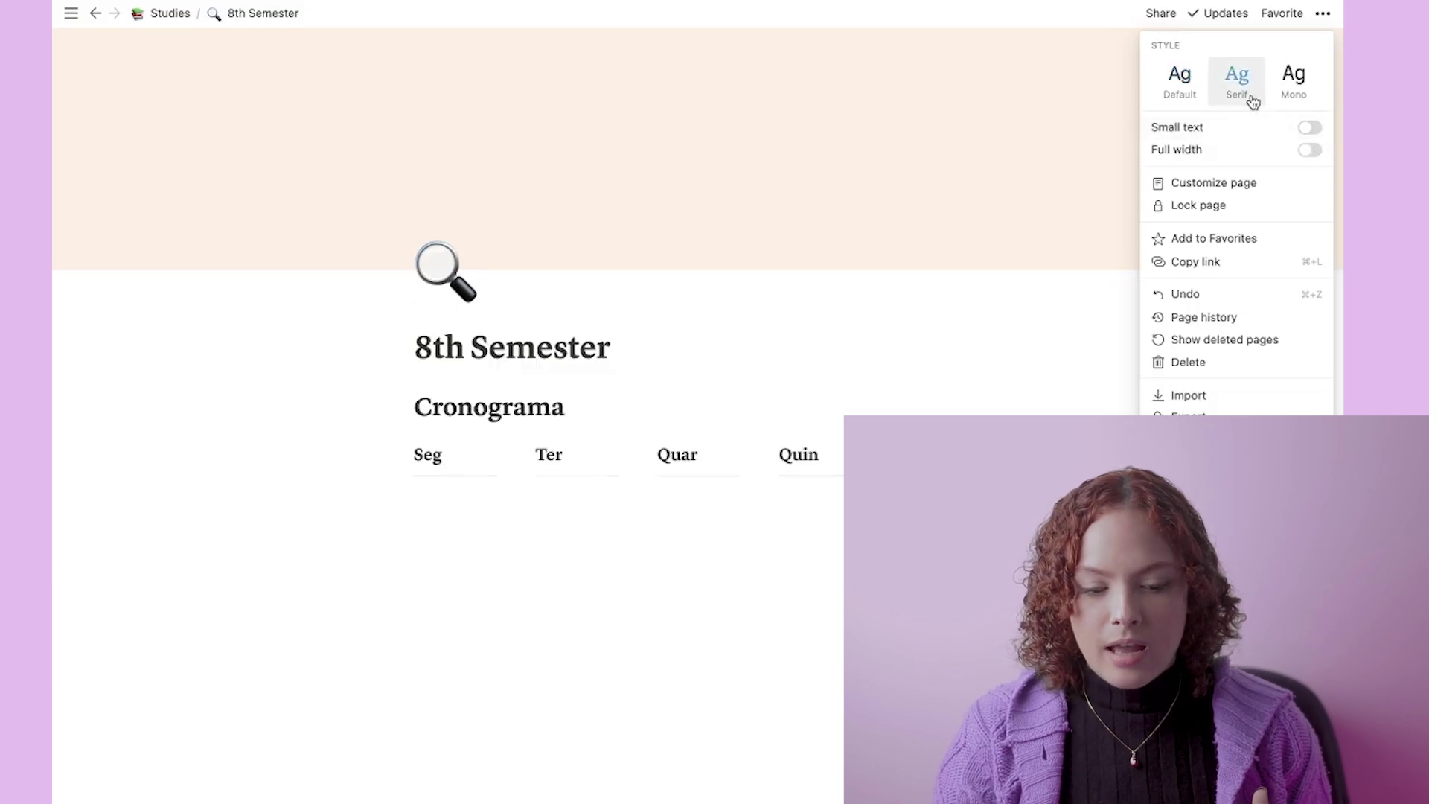
left_click(1285, 98)
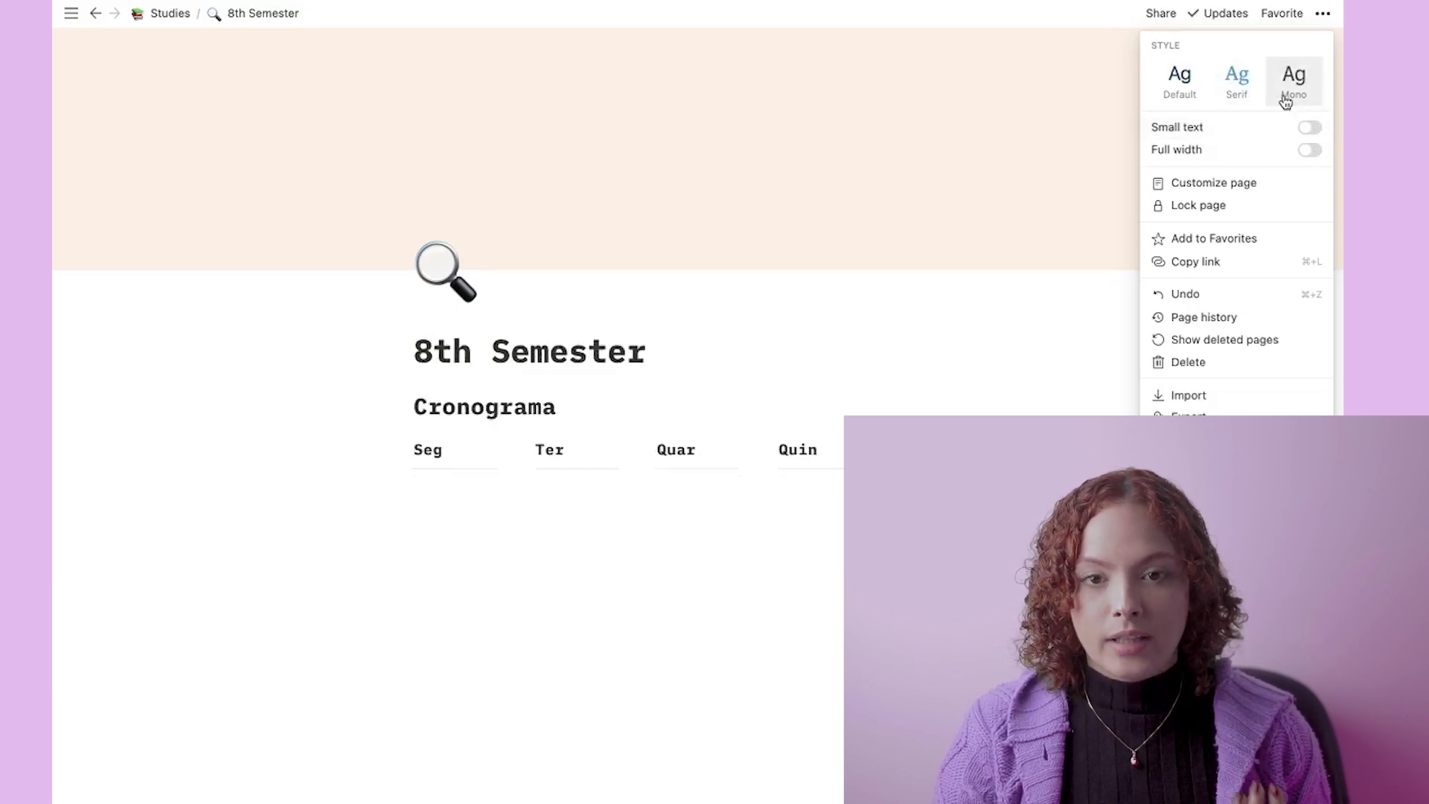
left_click(1232, 102)
left_click(1180, 93)
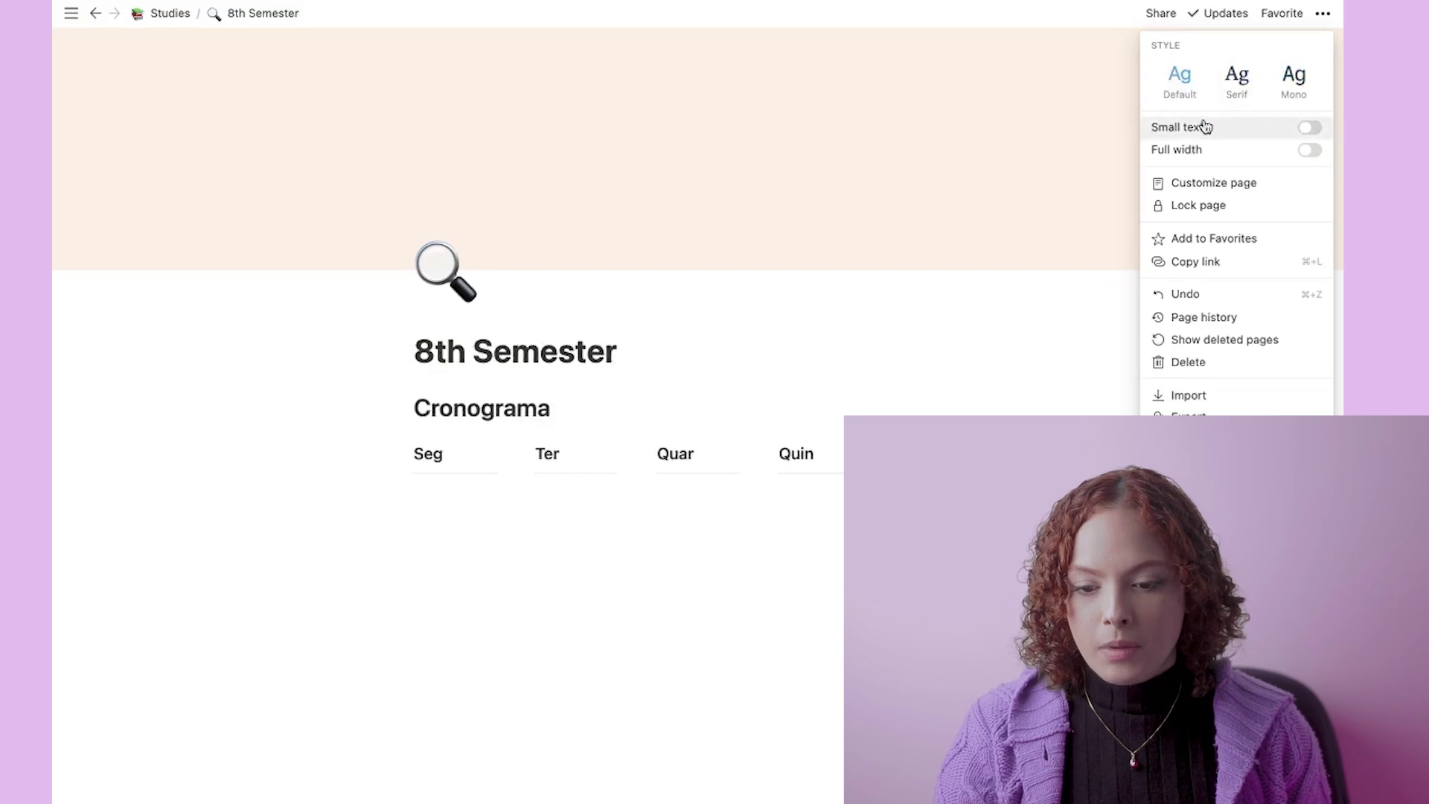
Step: Turn on small text for the 8th Semester page
left_click(1310, 129)
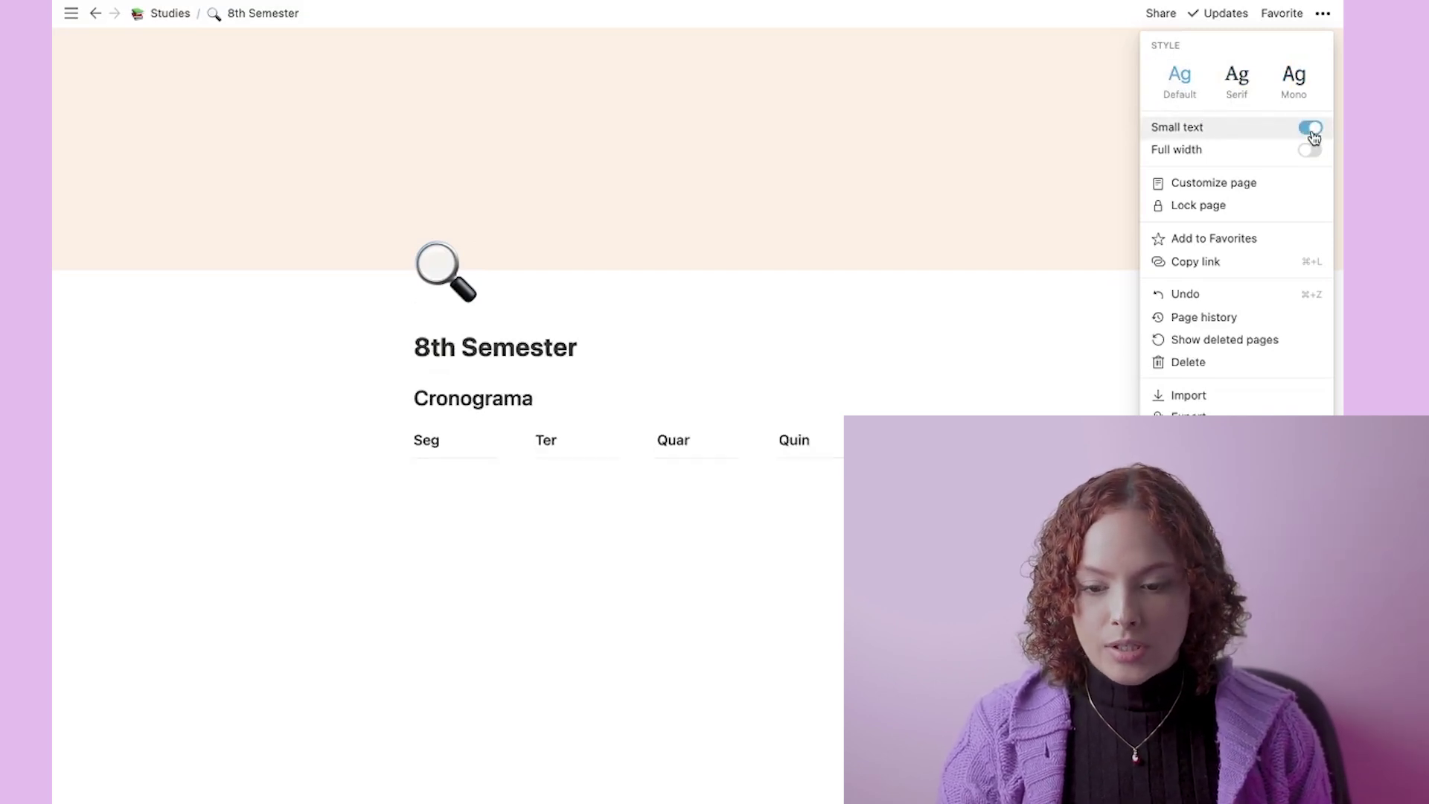
Step: Turn off small text for the 8th Semester page and try the full width layout, returning to the normal width
left_click(1311, 131)
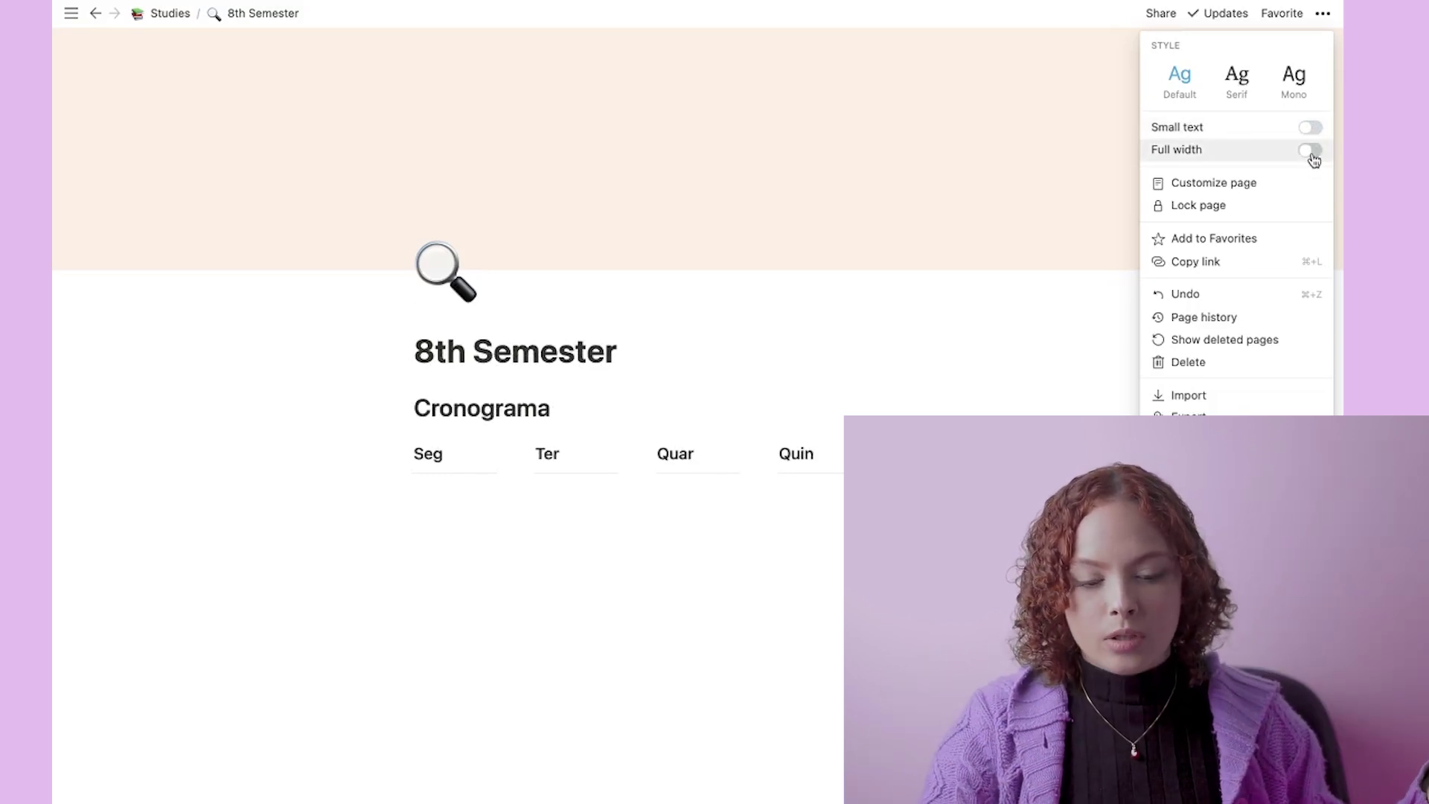
left_click(1312, 152)
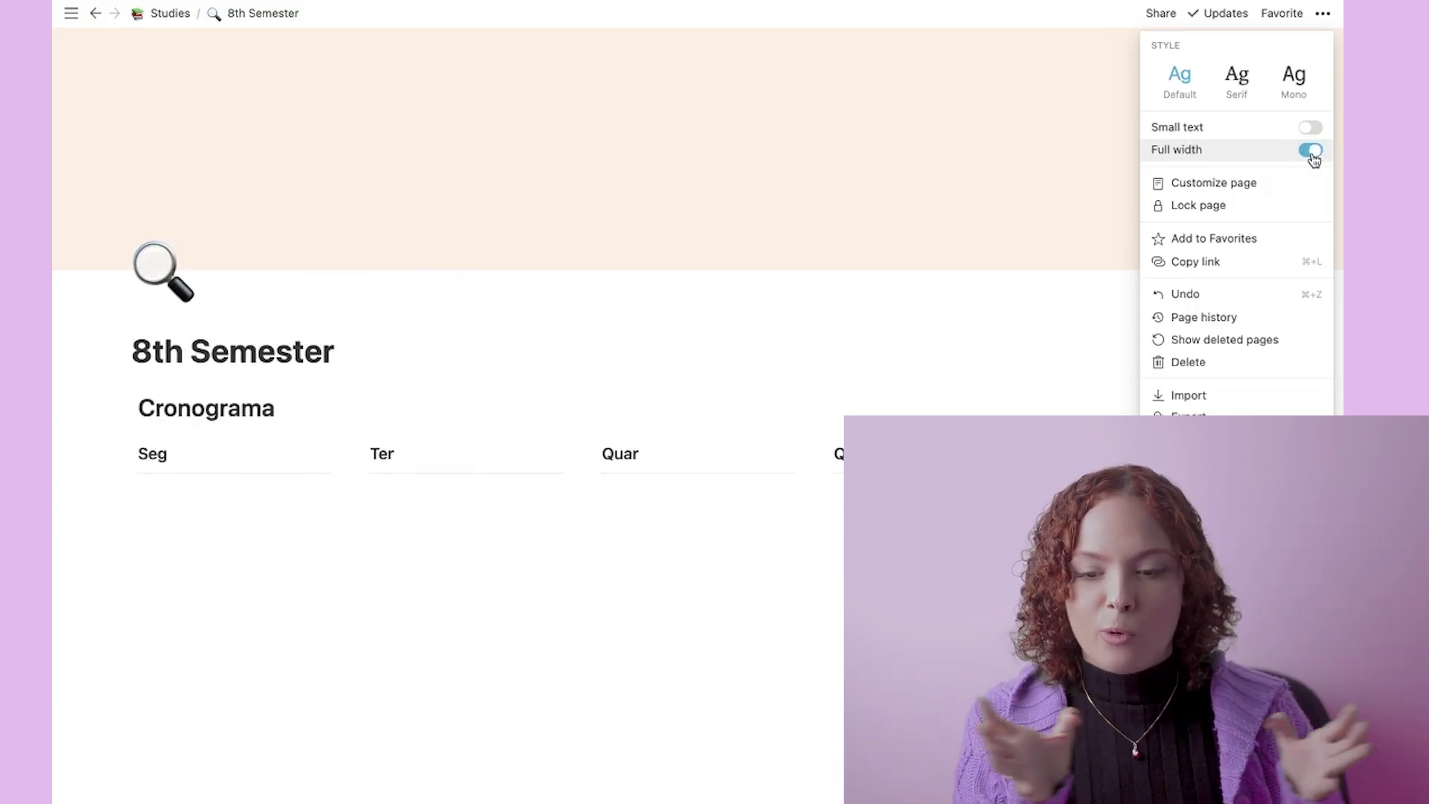
left_click(1313, 154)
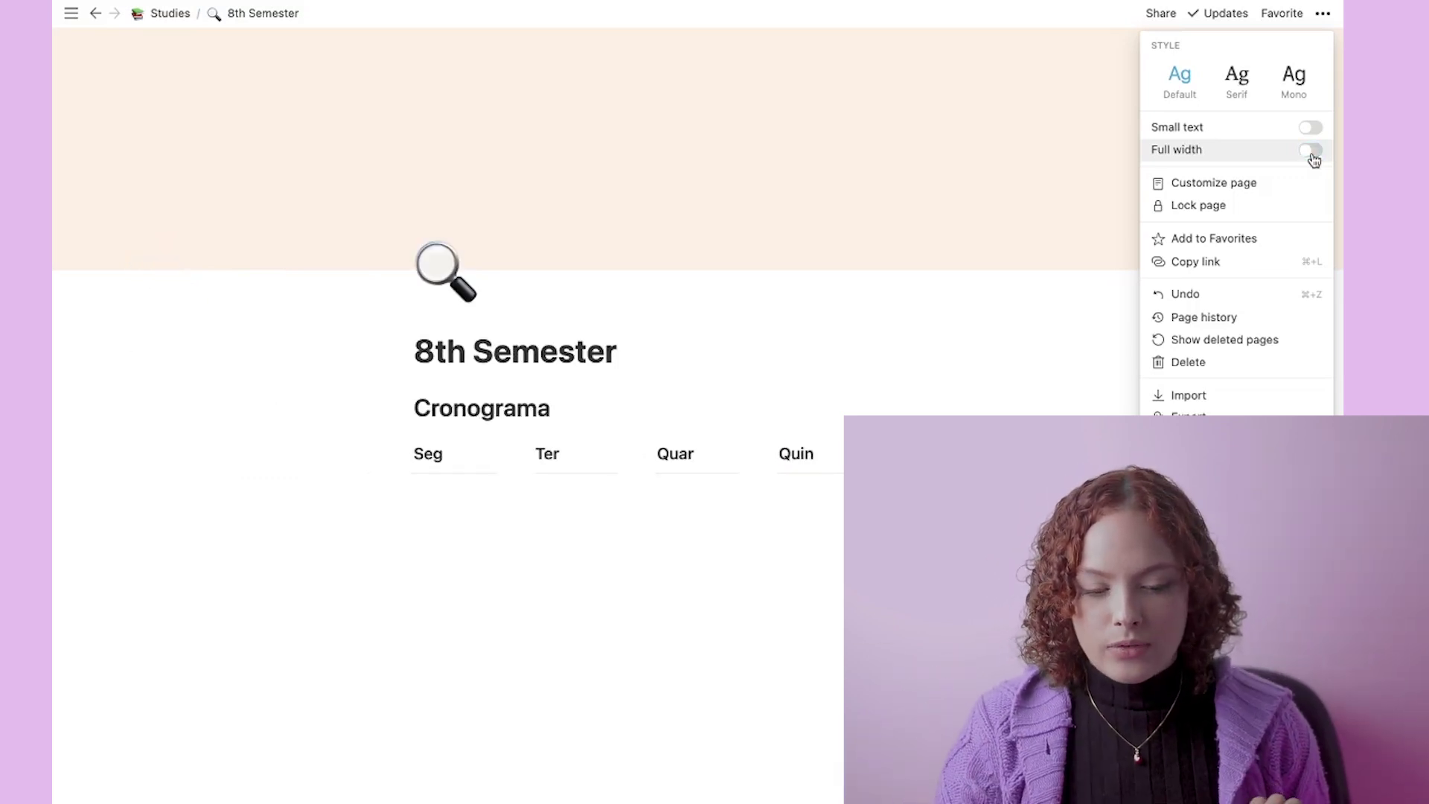
left_click(767, 553)
Step: Add the schedule entry "8h - Aula teórica Obstetrícia" beneath the Seg heading
left_click(479, 498)
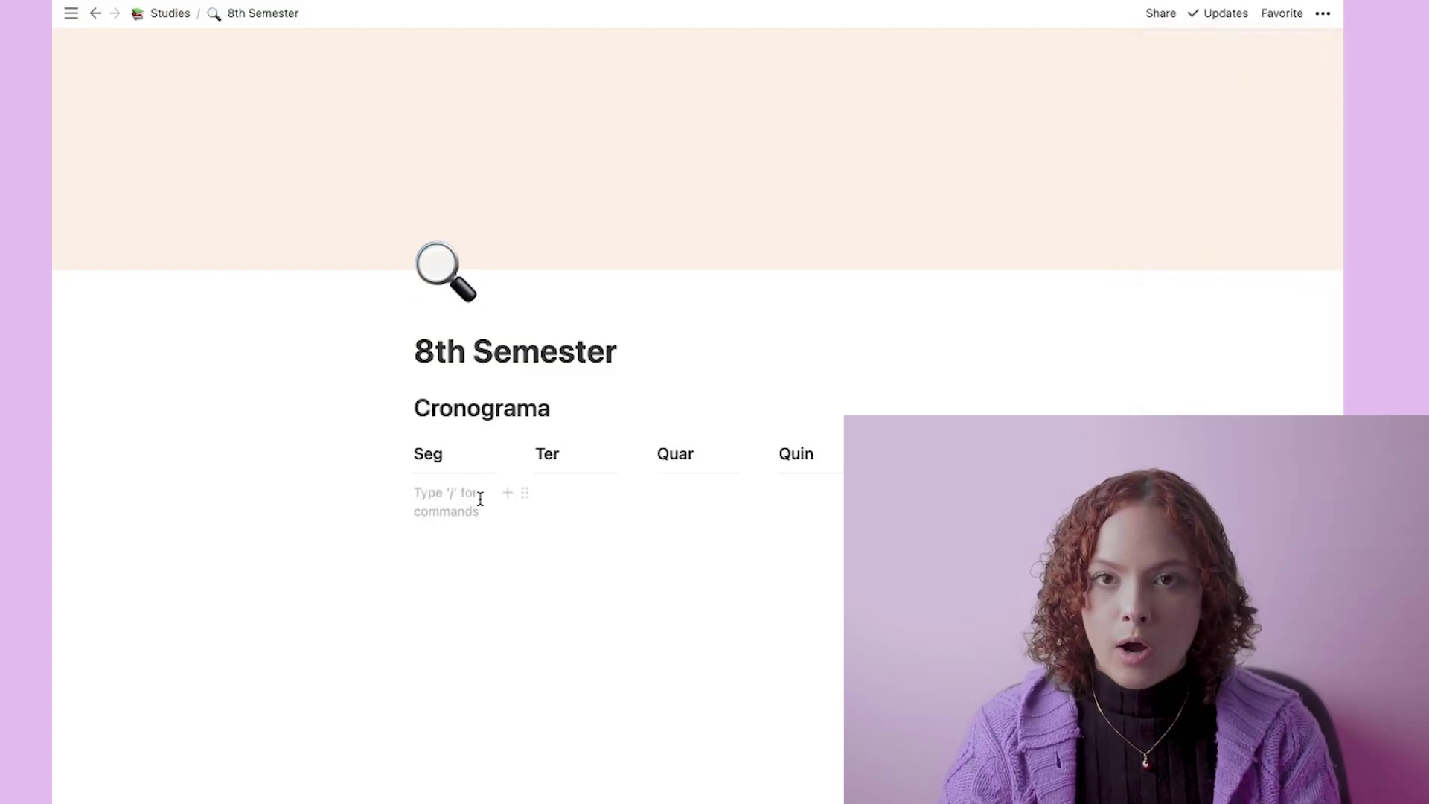
type("8h - Aula")
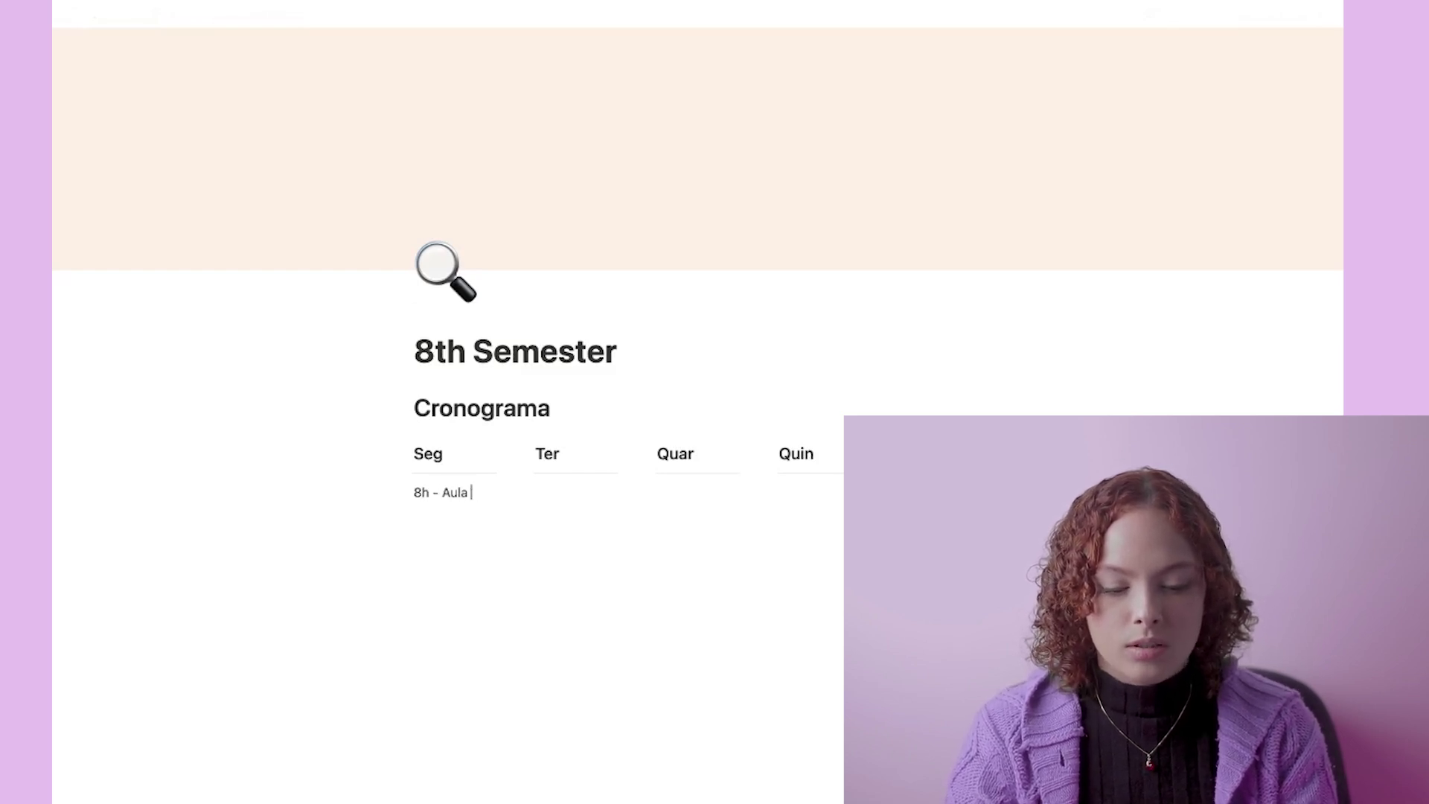
type(" teórica Obstetrícia")
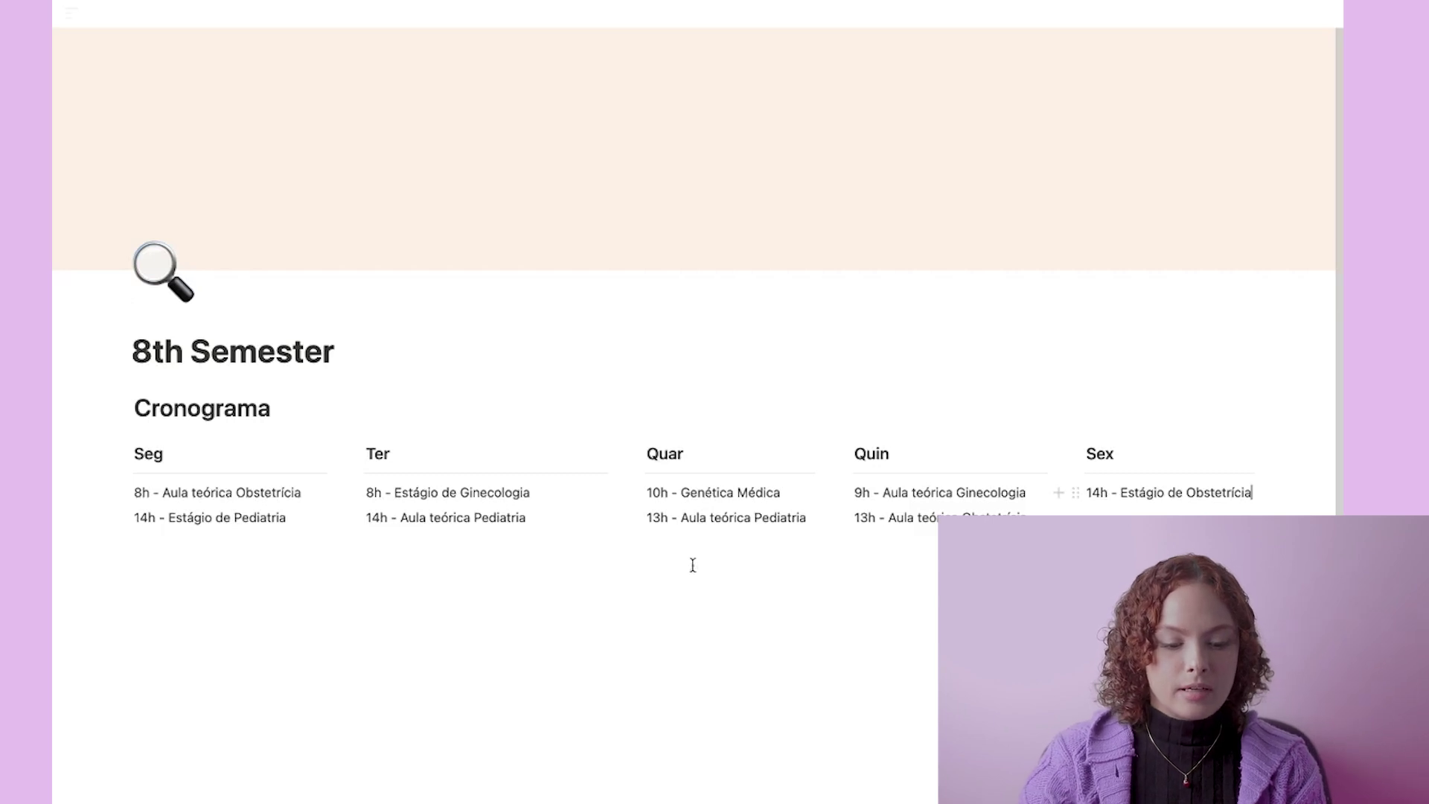
Step: Make the 8h time of the Seg obstetrics entry bold and colour its text "Aula teórica Obstetrícia" pink
double_click(138, 488)
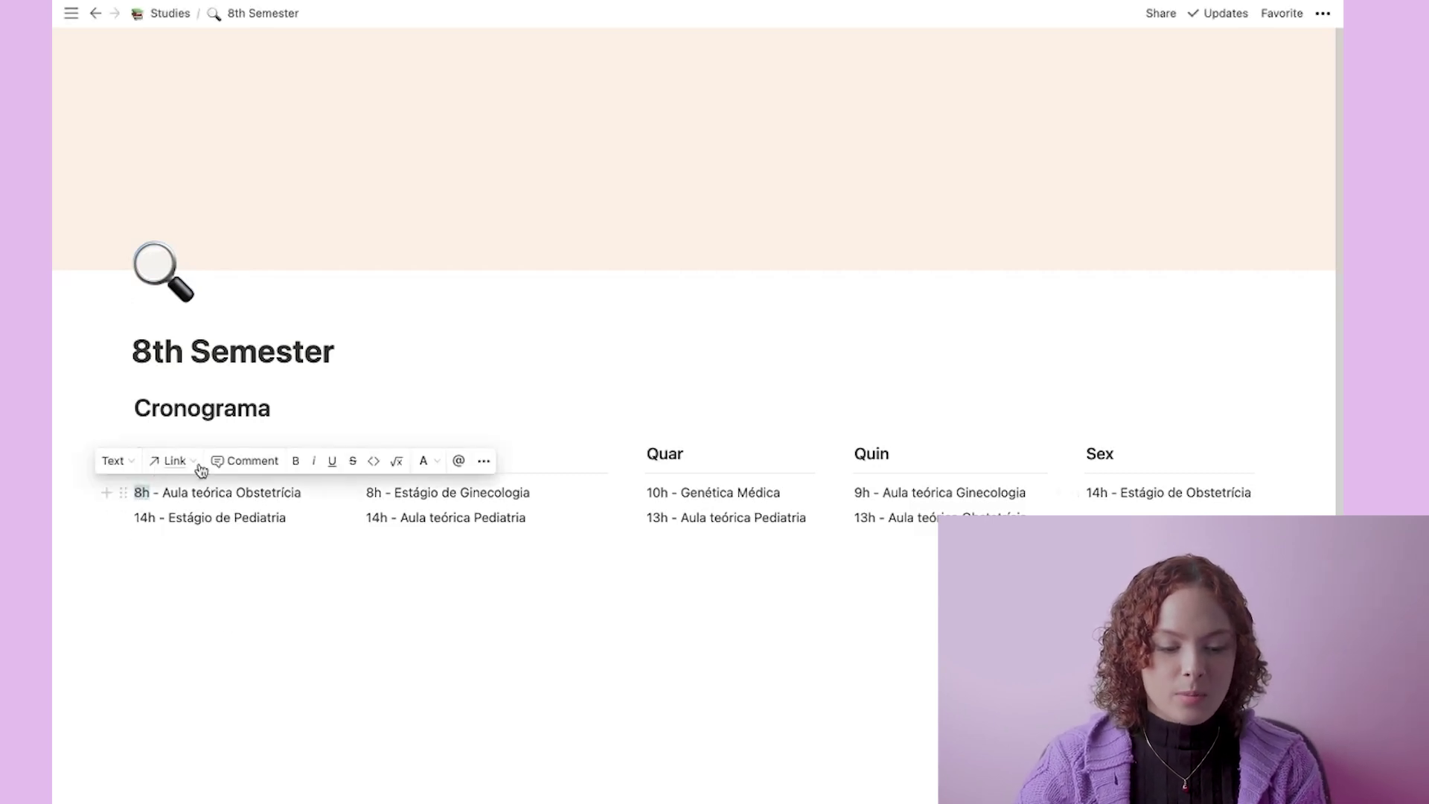
left_click(298, 467)
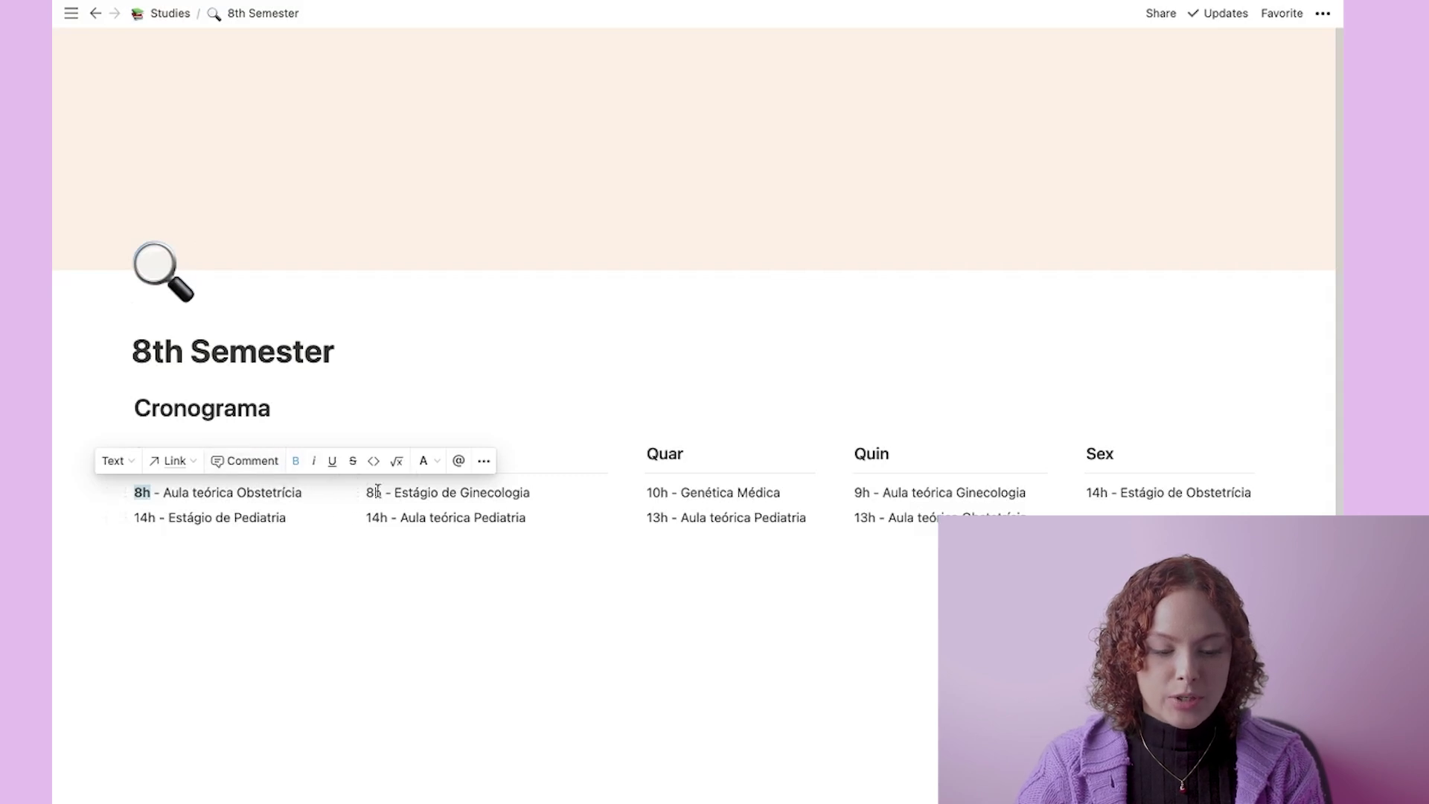
left_click_drag(158, 494, 303, 492)
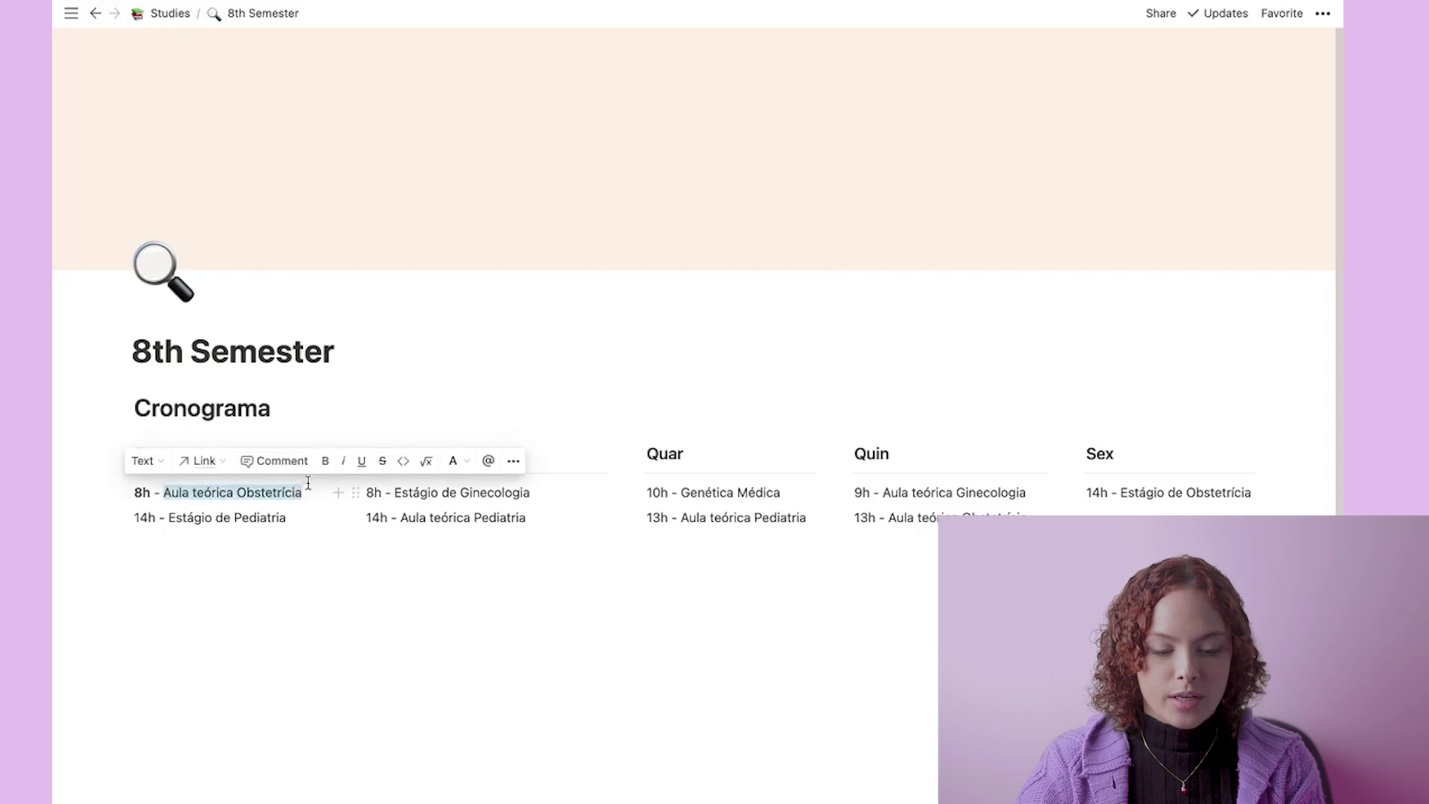
left_click(465, 473)
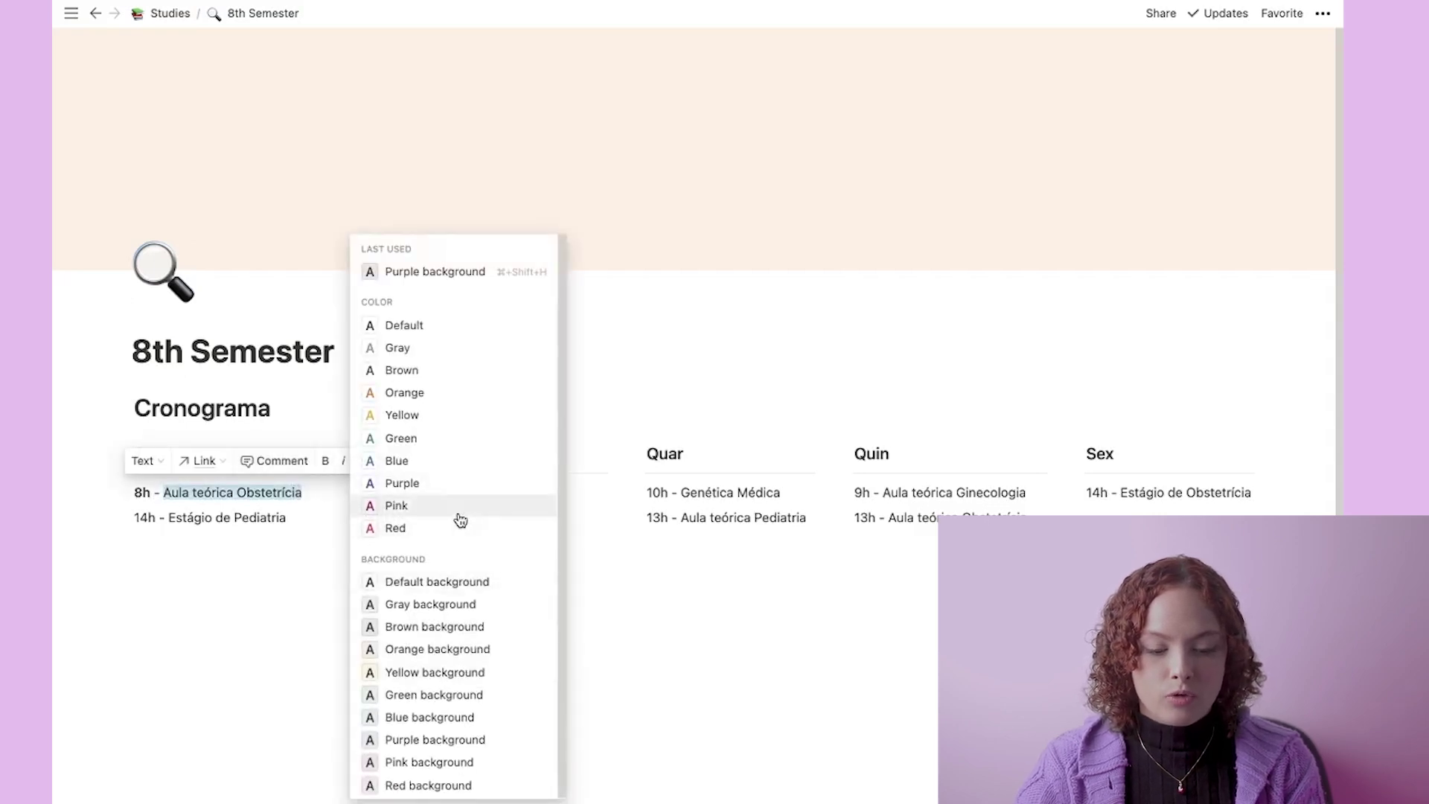
left_click(460, 514)
left_click_drag(168, 518, 302, 536)
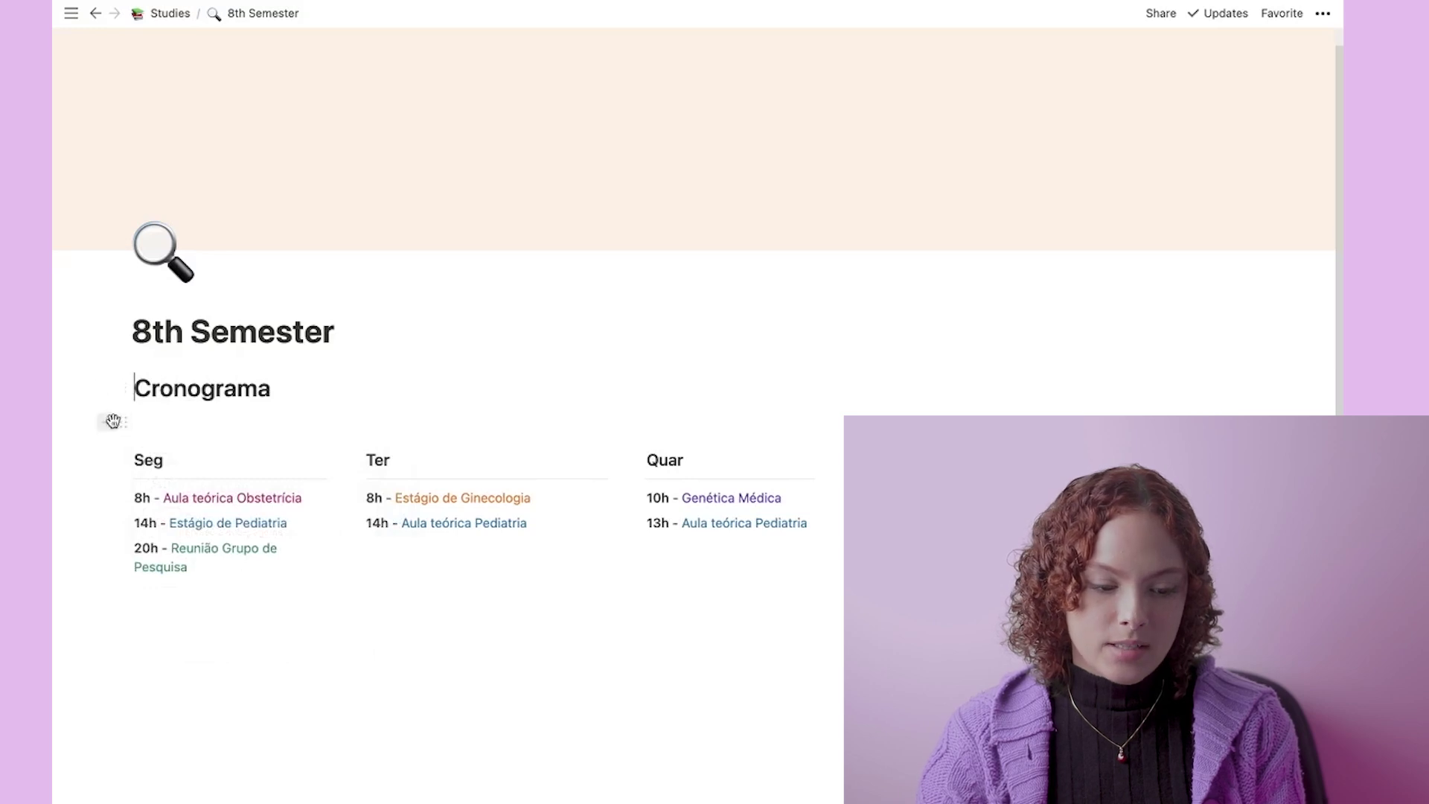
Step: Add the line "Componentes curriculares" below the weekly schedule, leaving an empty line above it
mouse_move(56, 681)
mouse_move(124, 609)
left_mouse_down()
mouse_move(118, 619)
mouse_move(121, 596)
left_mouse_up()
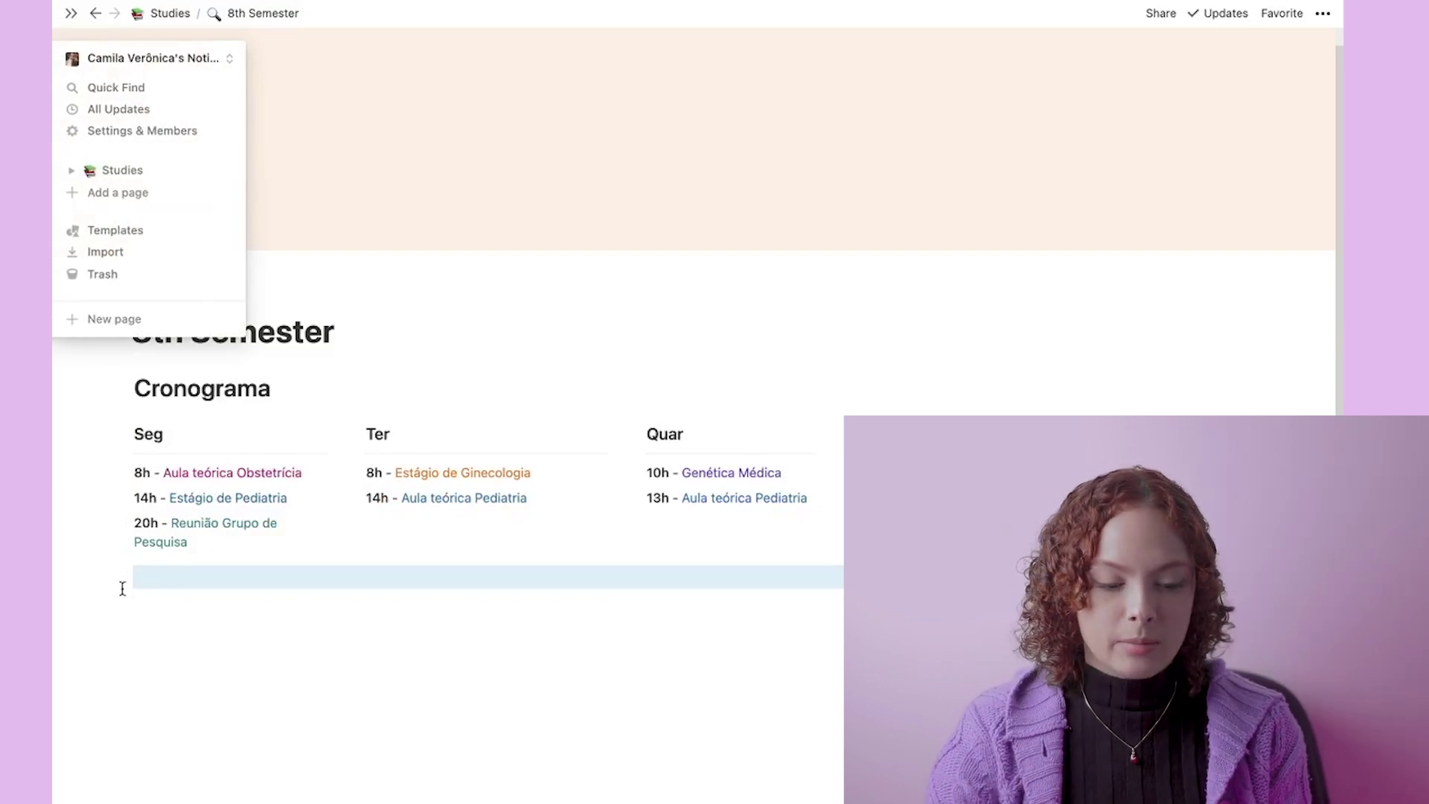
left_click(141, 579)
key("Return")
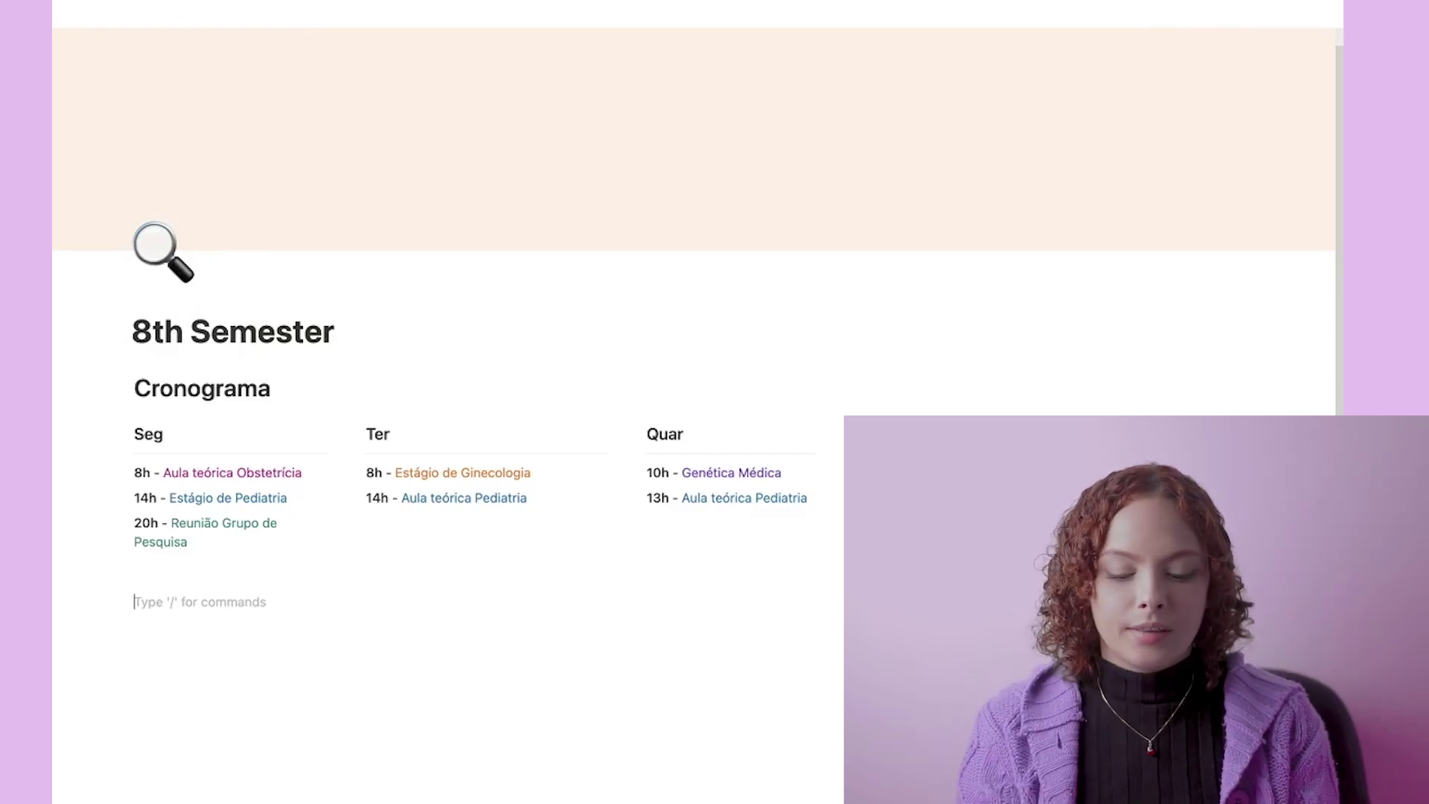
type("Maté")
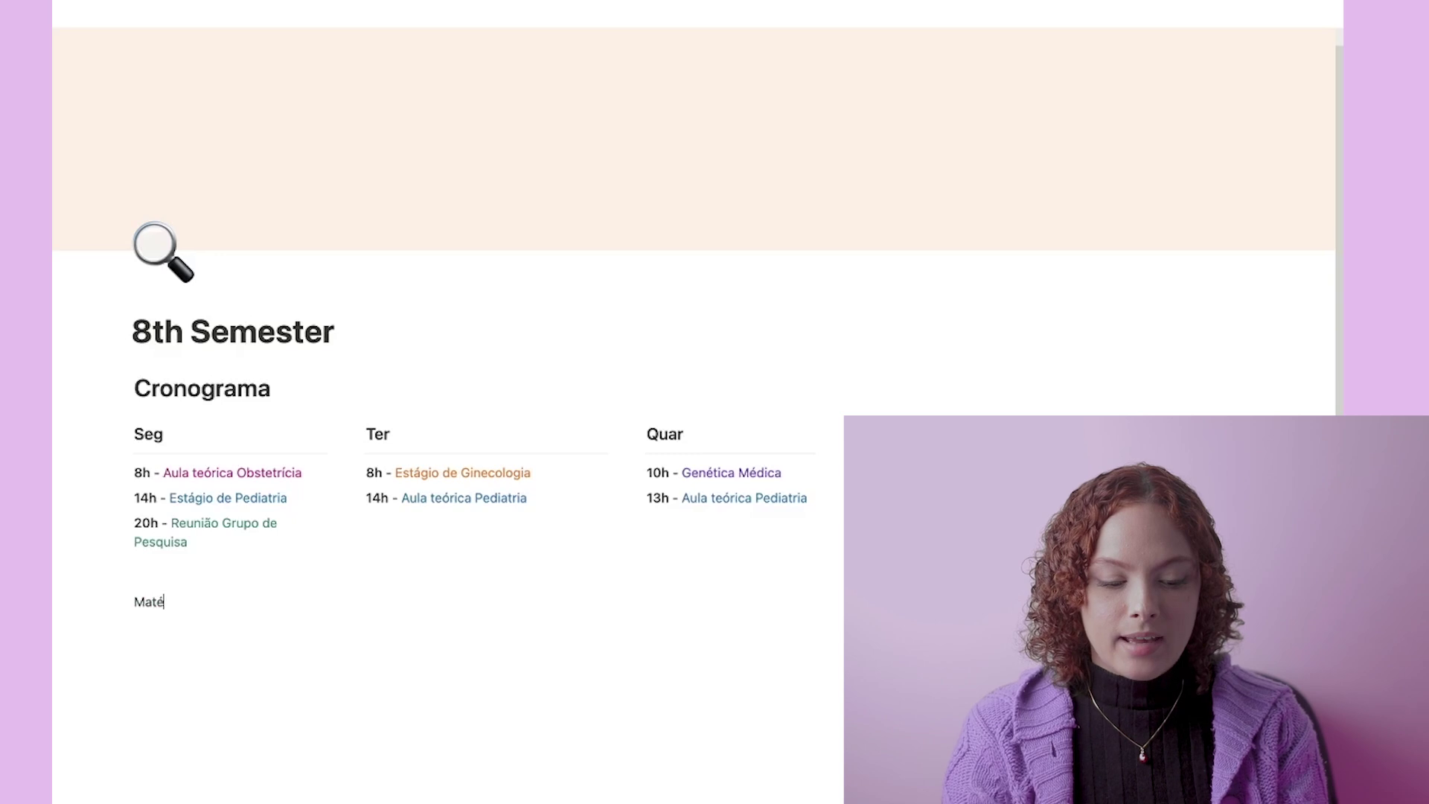
type("rias")
key("BackSpace")
key("BackSpace")
key("BackSpace")
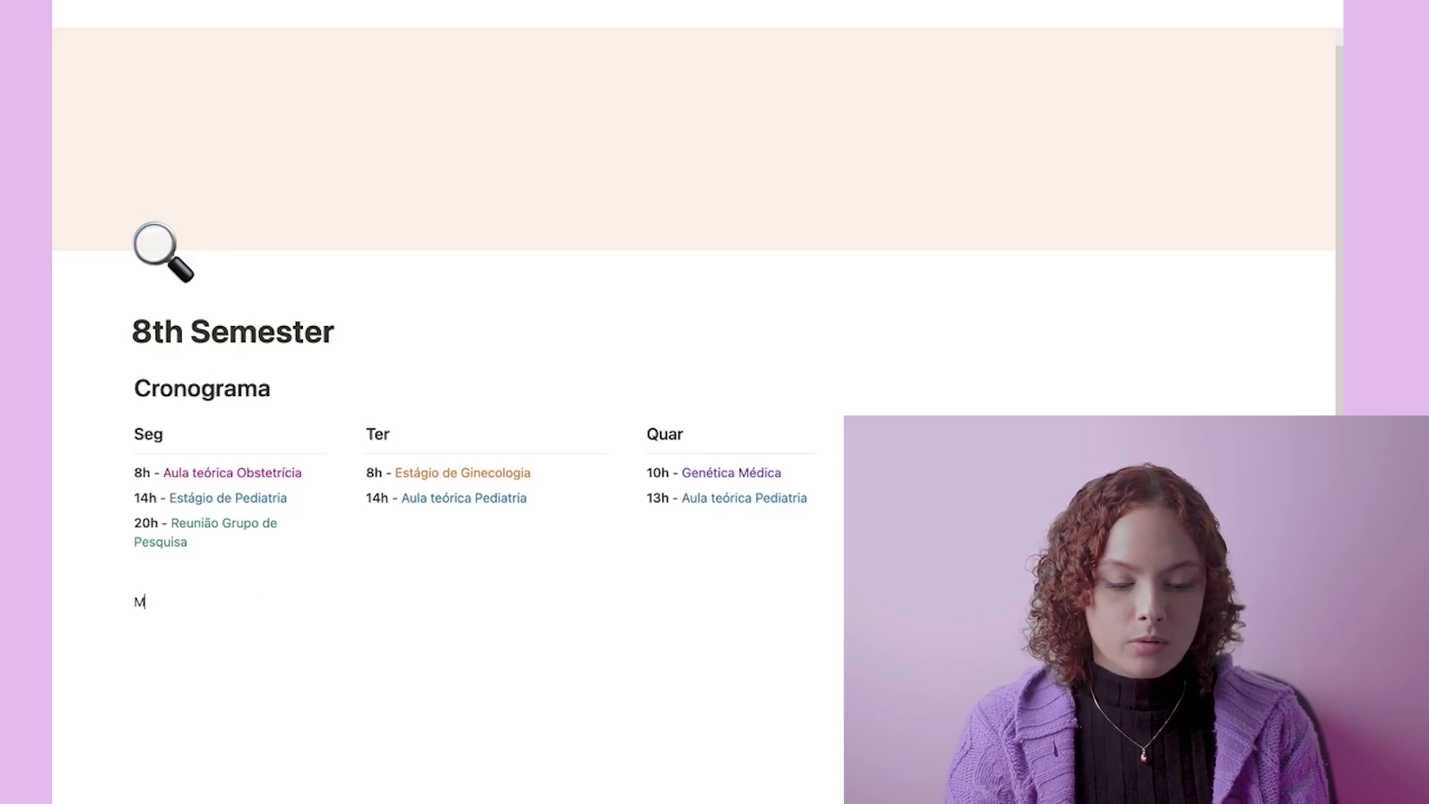
type("omponentes curriculares")
Step: Turn the "Componentes curriculares" line into a Heading 1
left_click_drag(134, 601, 291, 601)
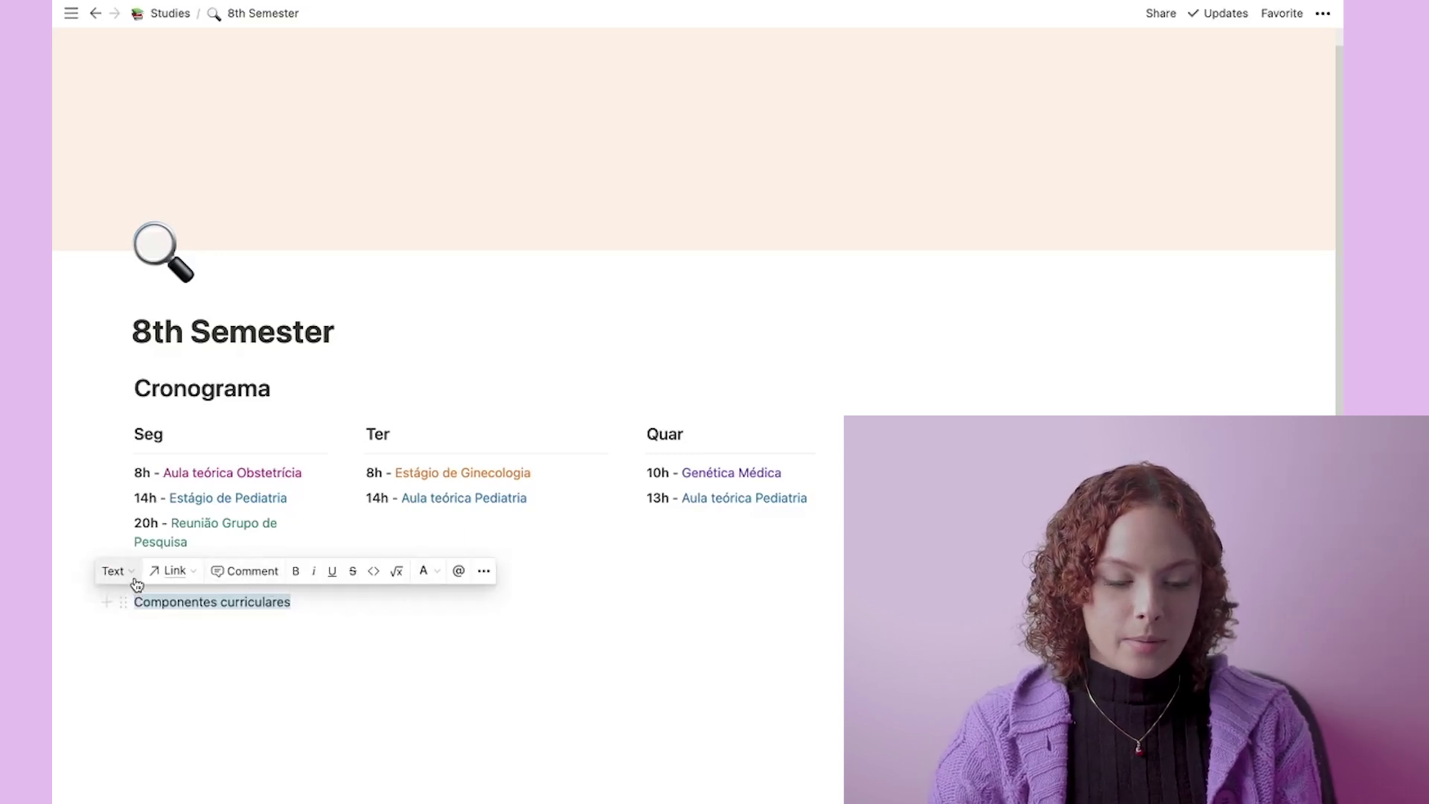
left_click(131, 578)
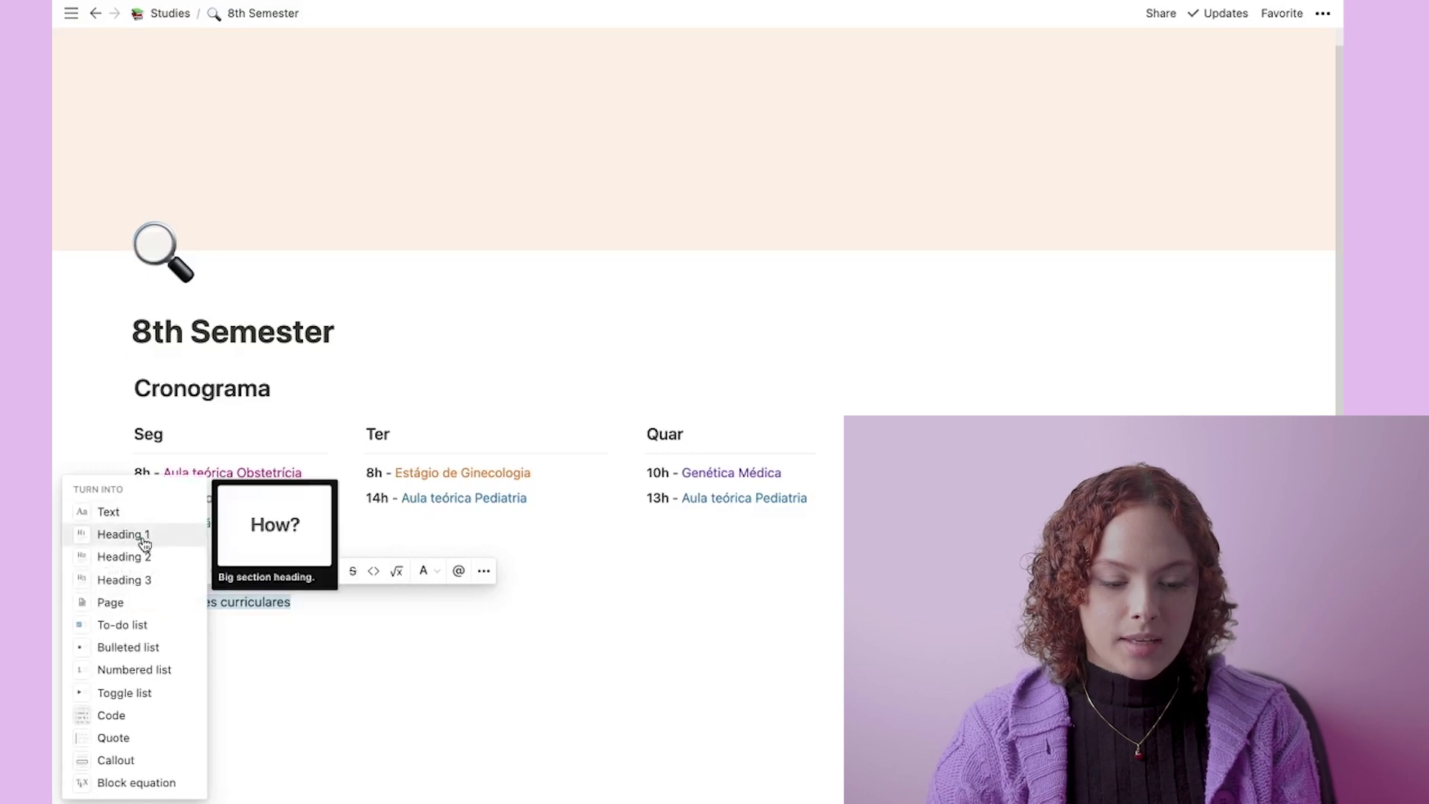
left_click(143, 536)
left_click(265, 592)
key("BackSpace")
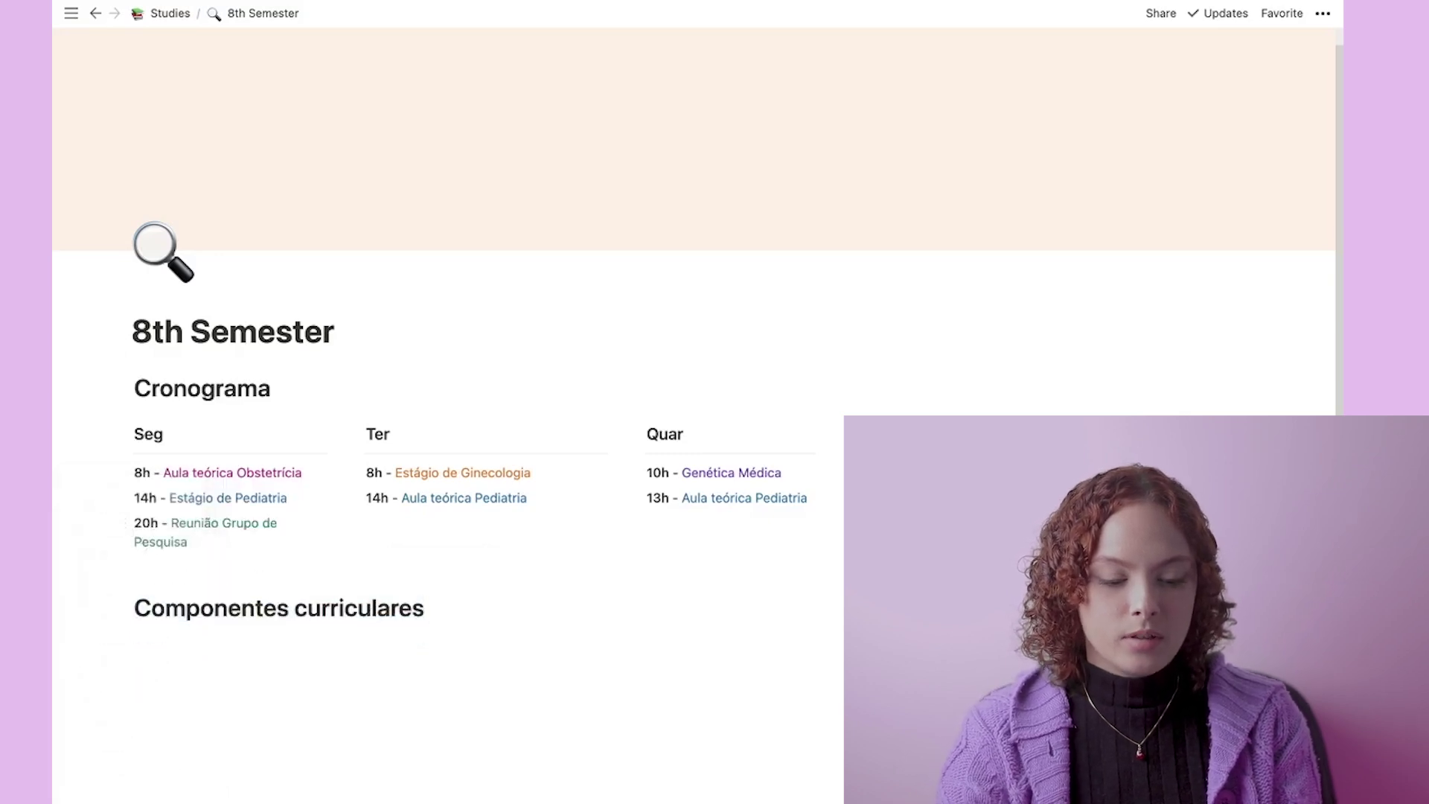
left_click(195, 554)
Step: Insert an inline table database beneath the Componentes curriculares heading and title it "Matérias"
scroll(177, 711, "down", 1)
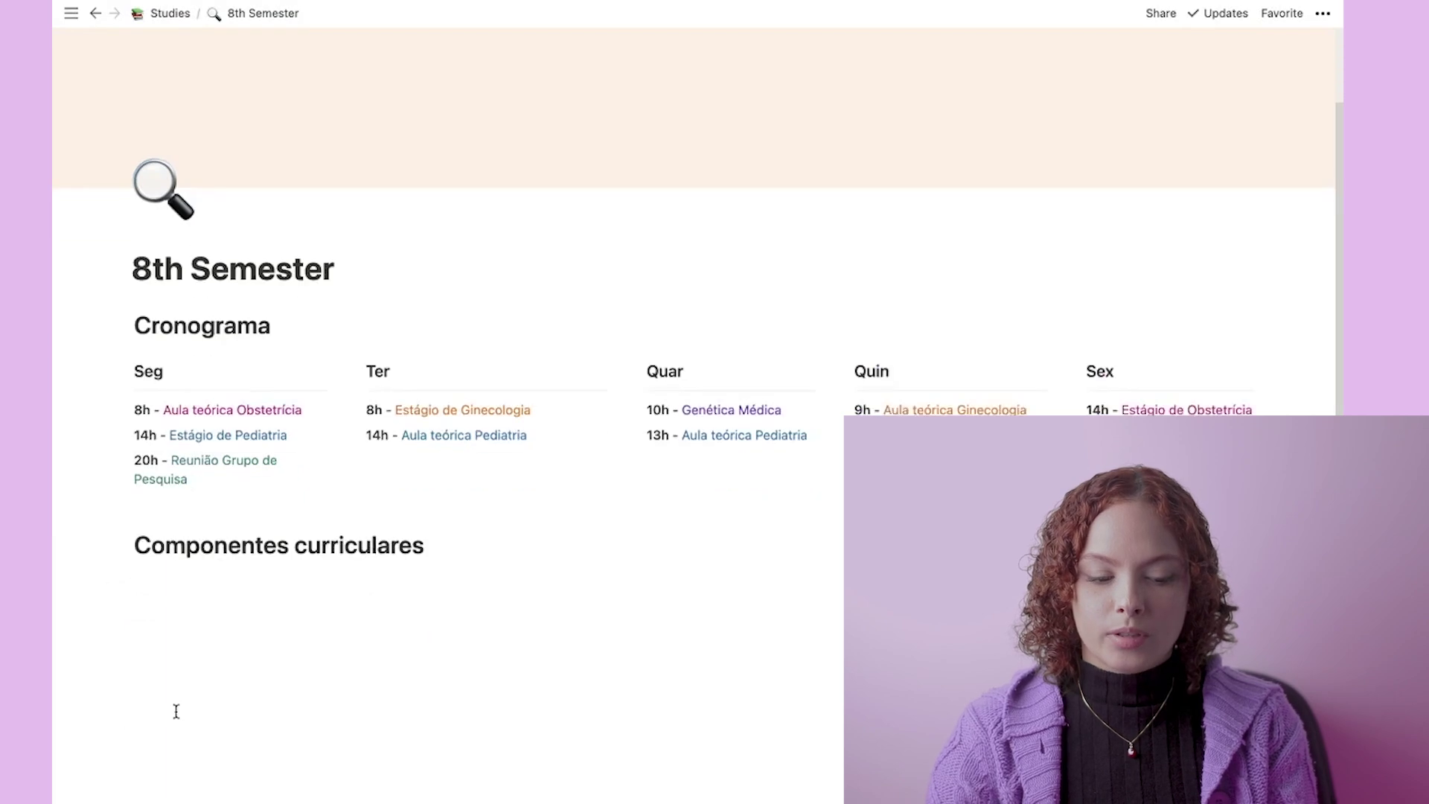
left_click(164, 609)
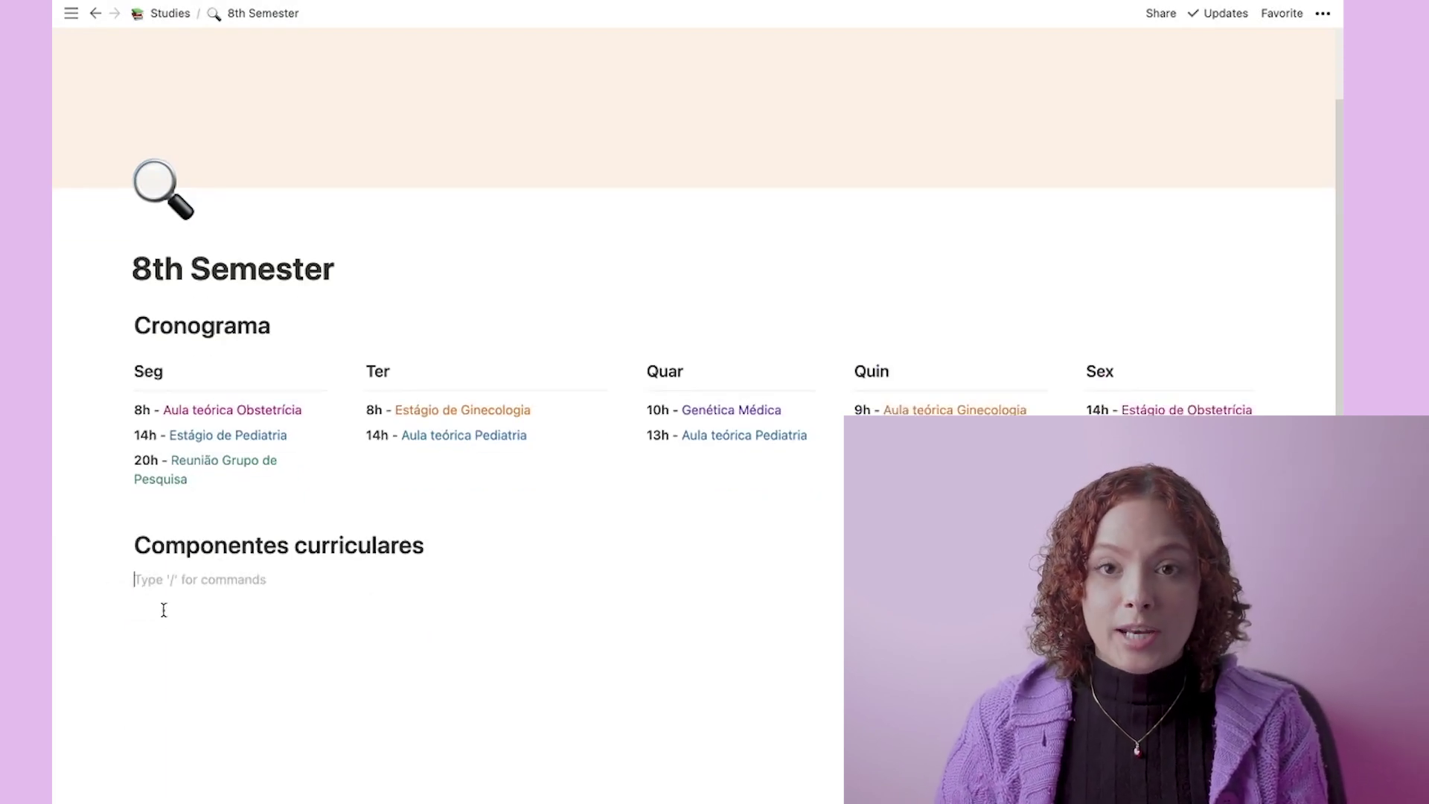
left_click(104, 583)
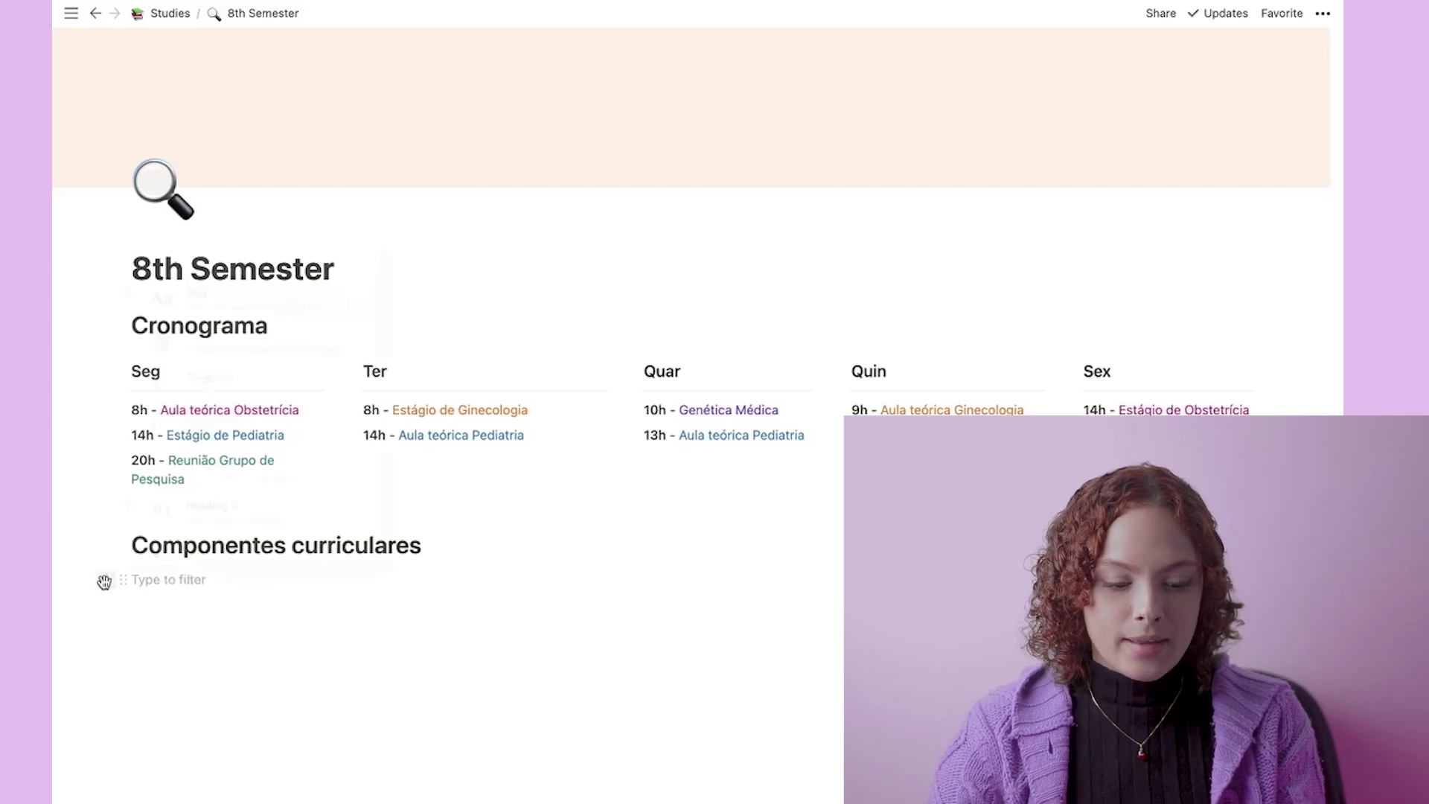
scroll(227, 473, "down", 6)
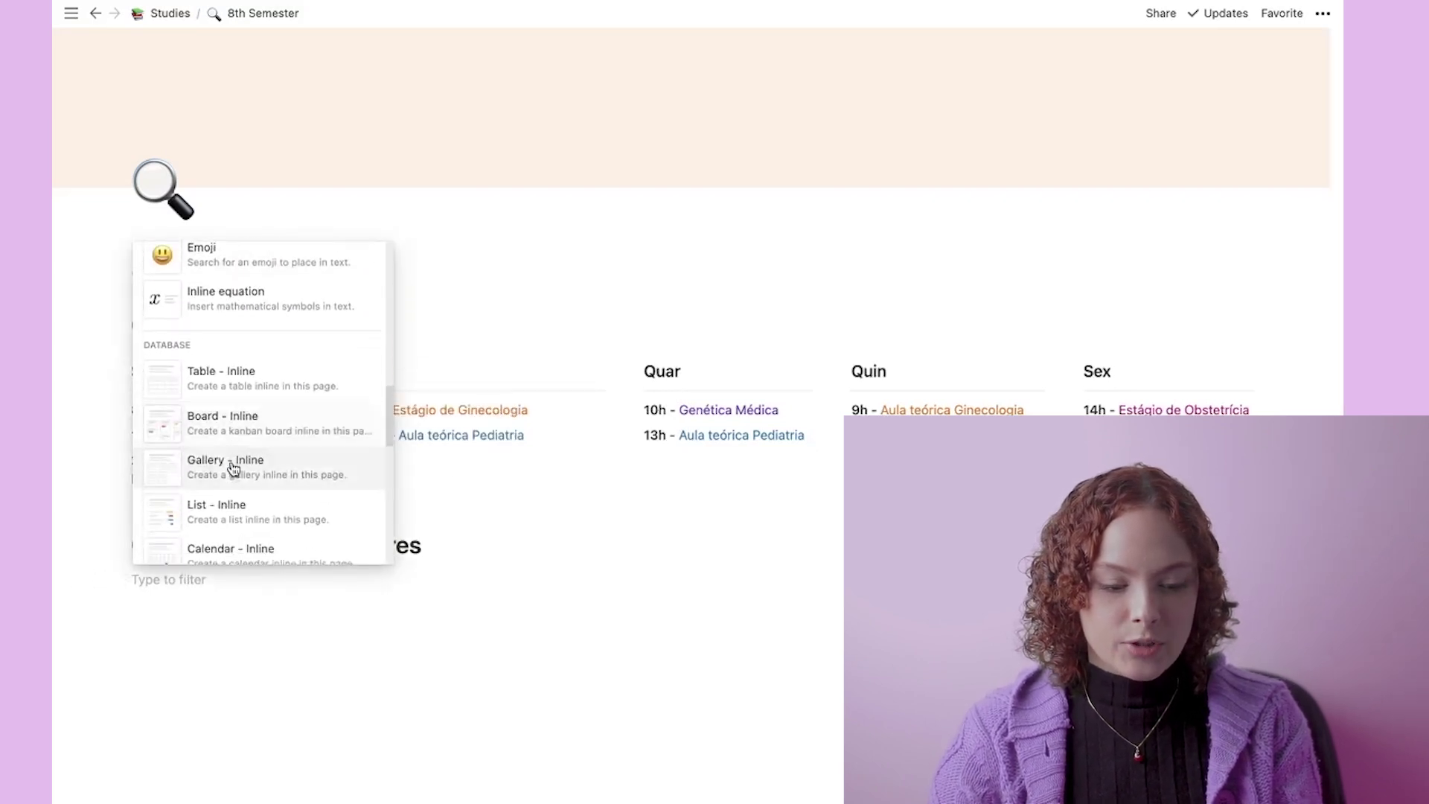
scroll(233, 469, "up", 6)
scroll(230, 468, "down", 10)
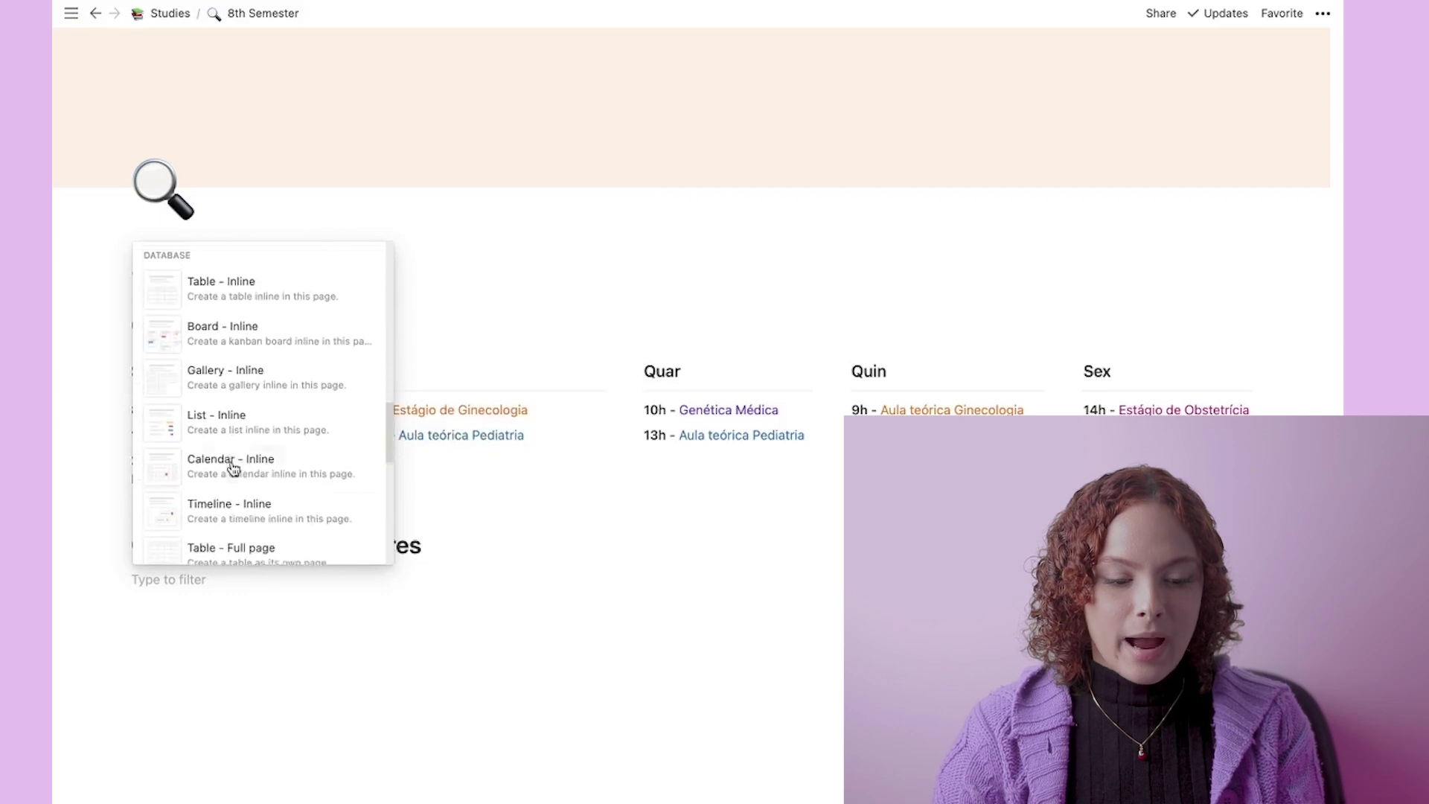
left_click(263, 275)
type("Matérias")
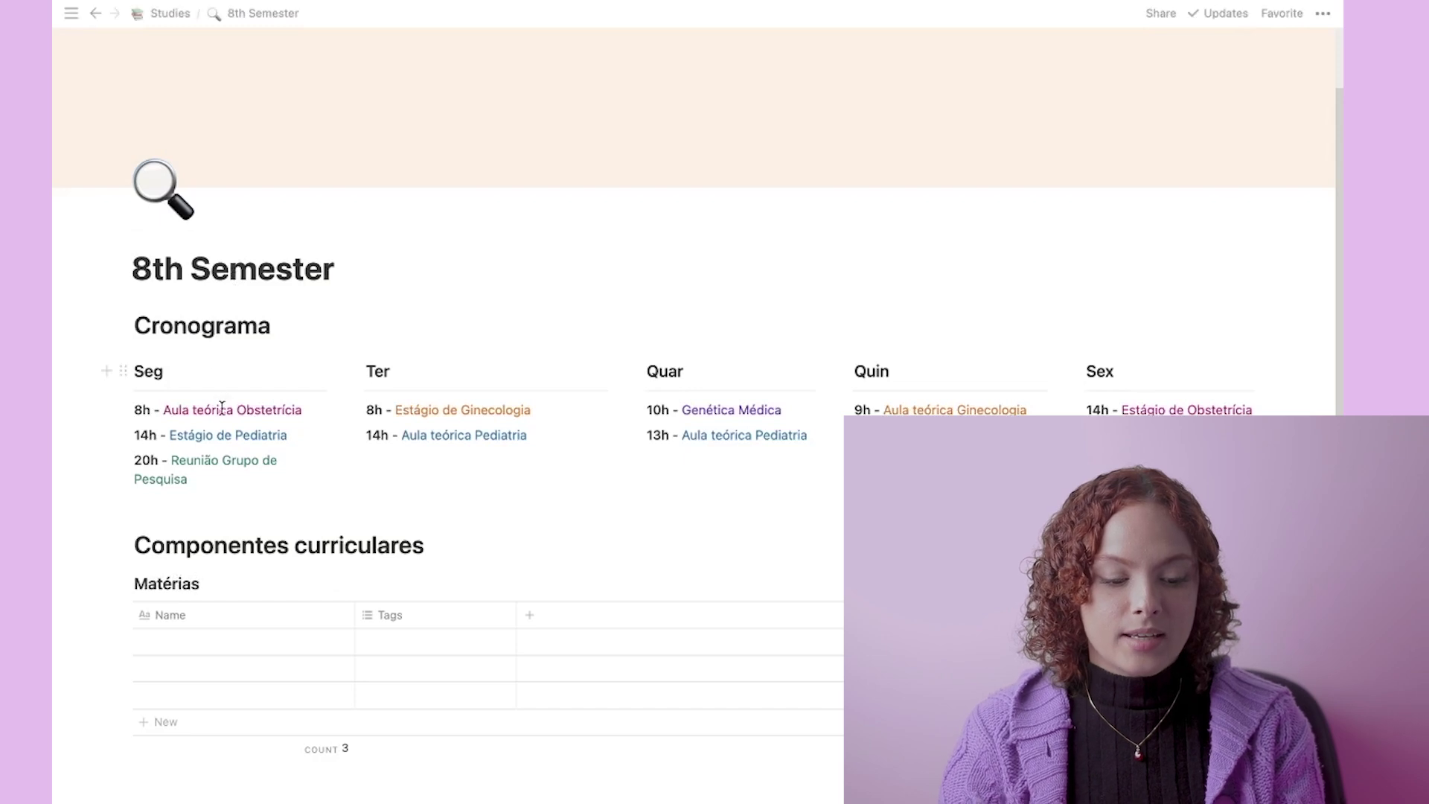
Step: Fill the Name column of the Matérias table with Obstetrícia, Ginecologia, Pediatria and Genética Médica
left_click(191, 642)
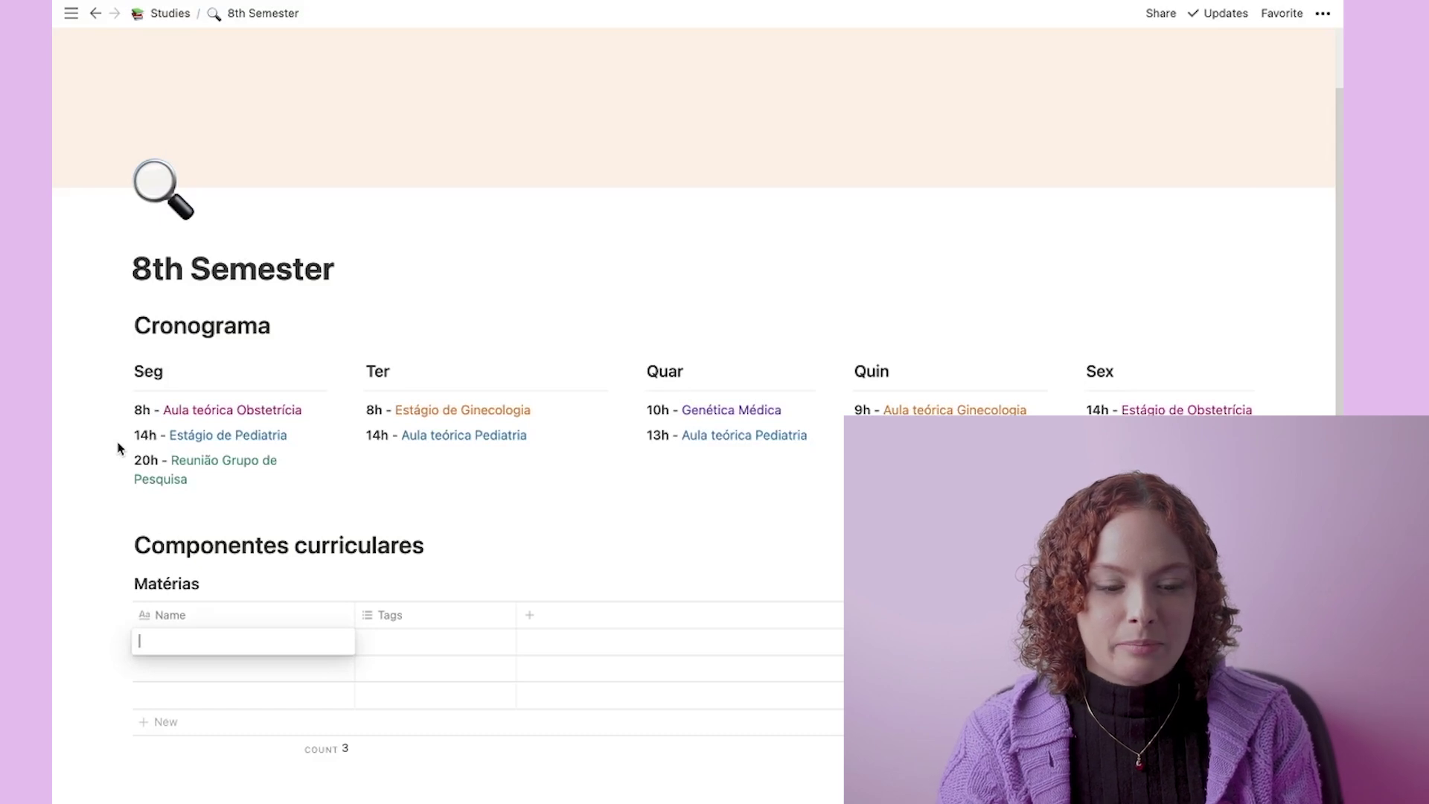
type("Obste")
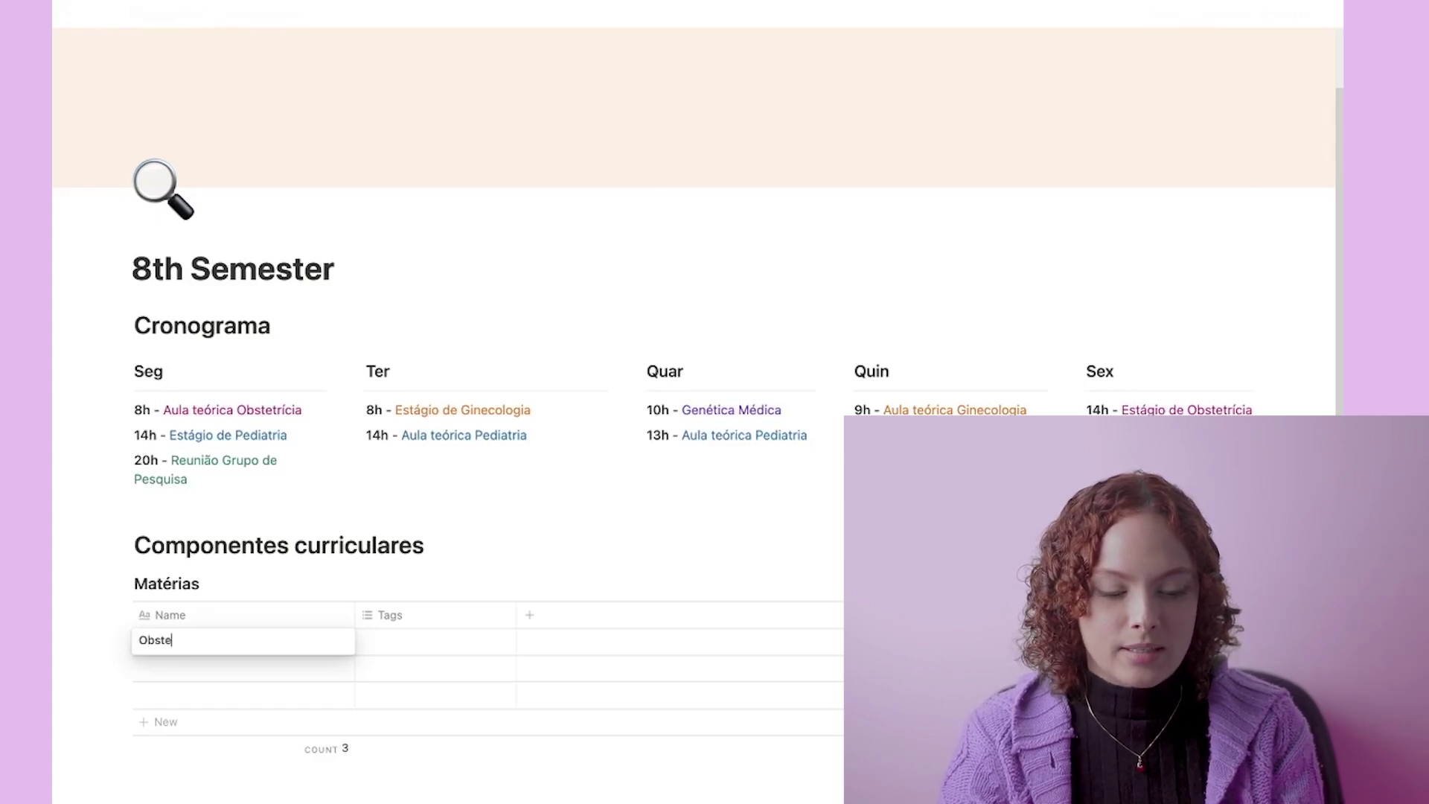
type("trícia")
key("Return")
type("Ginecologia")
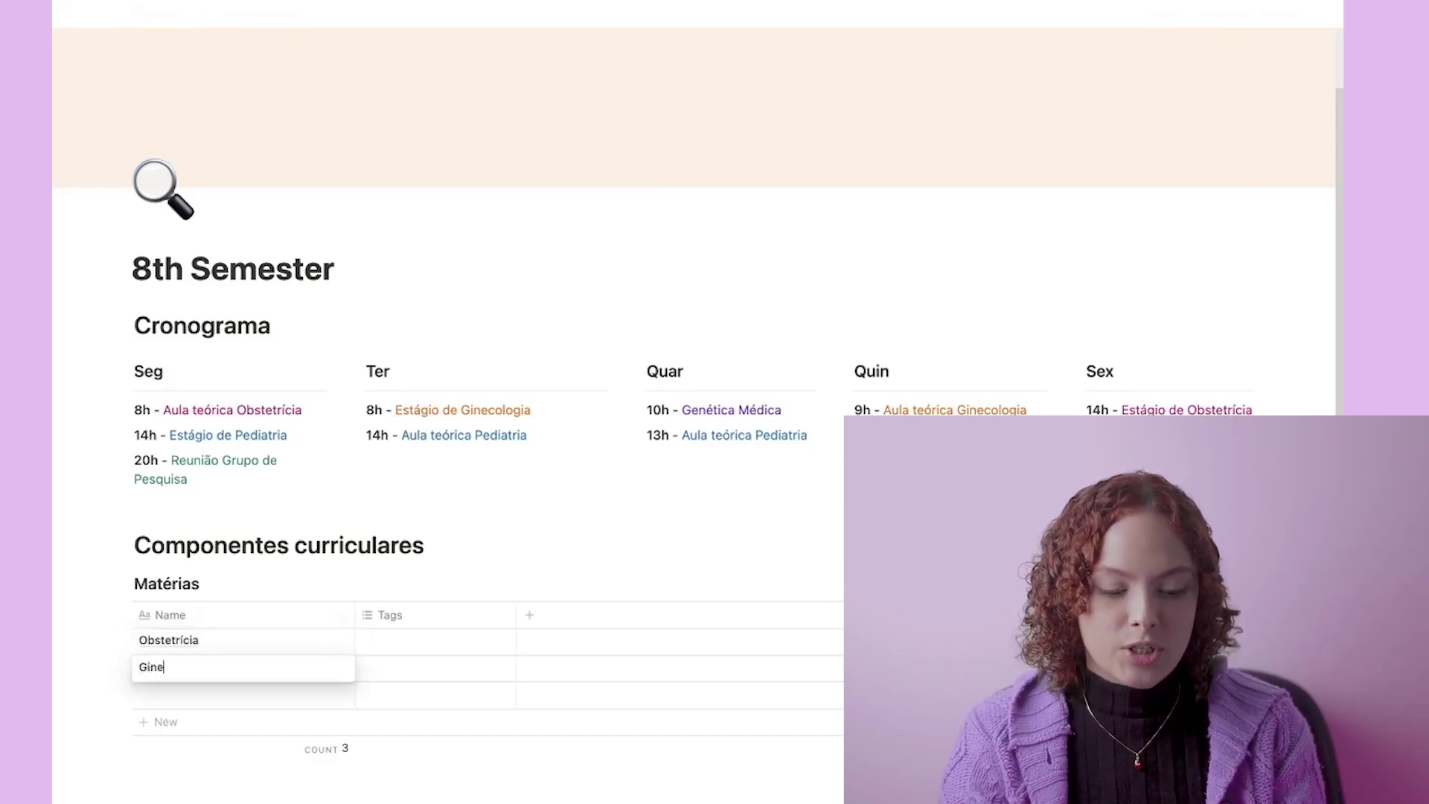
key("Return")
type("Pediatria")
key("Return")
type("Genética Médica")
key("Return")
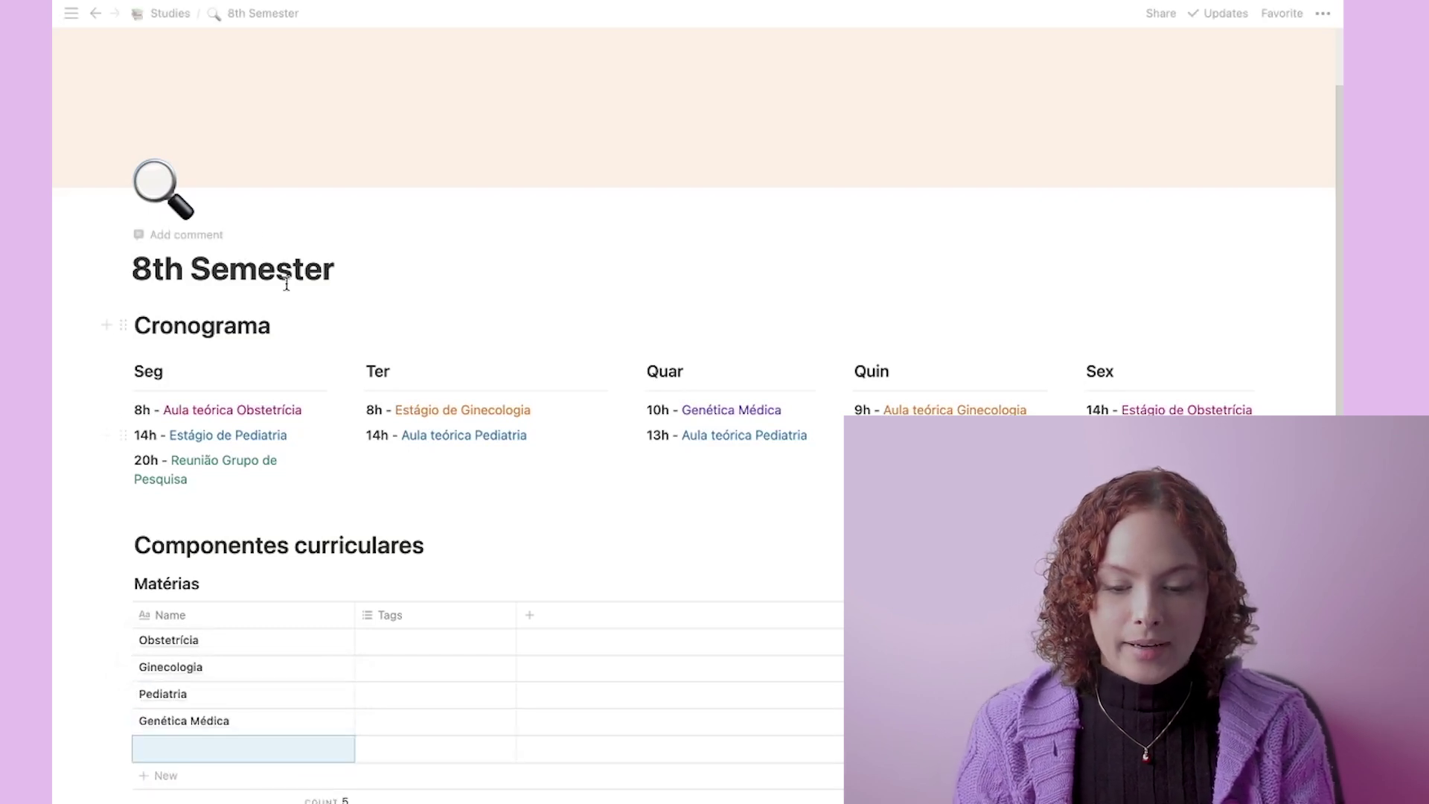
Step: Change the property type of the Tags column in the Matérias table to Select
scroll(271, 345, "down", 4)
left_click(218, 417)
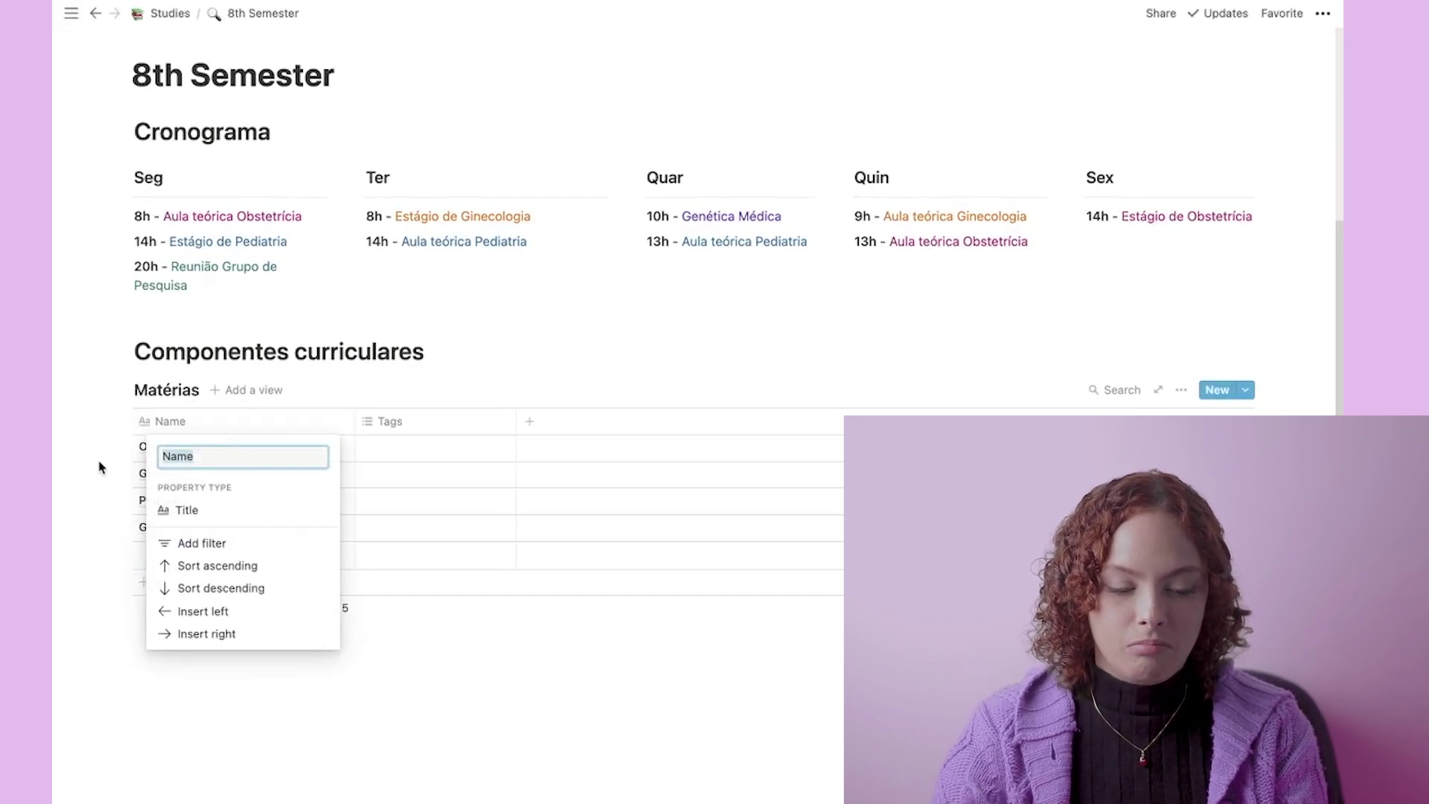
left_click(372, 447)
left_click(389, 427)
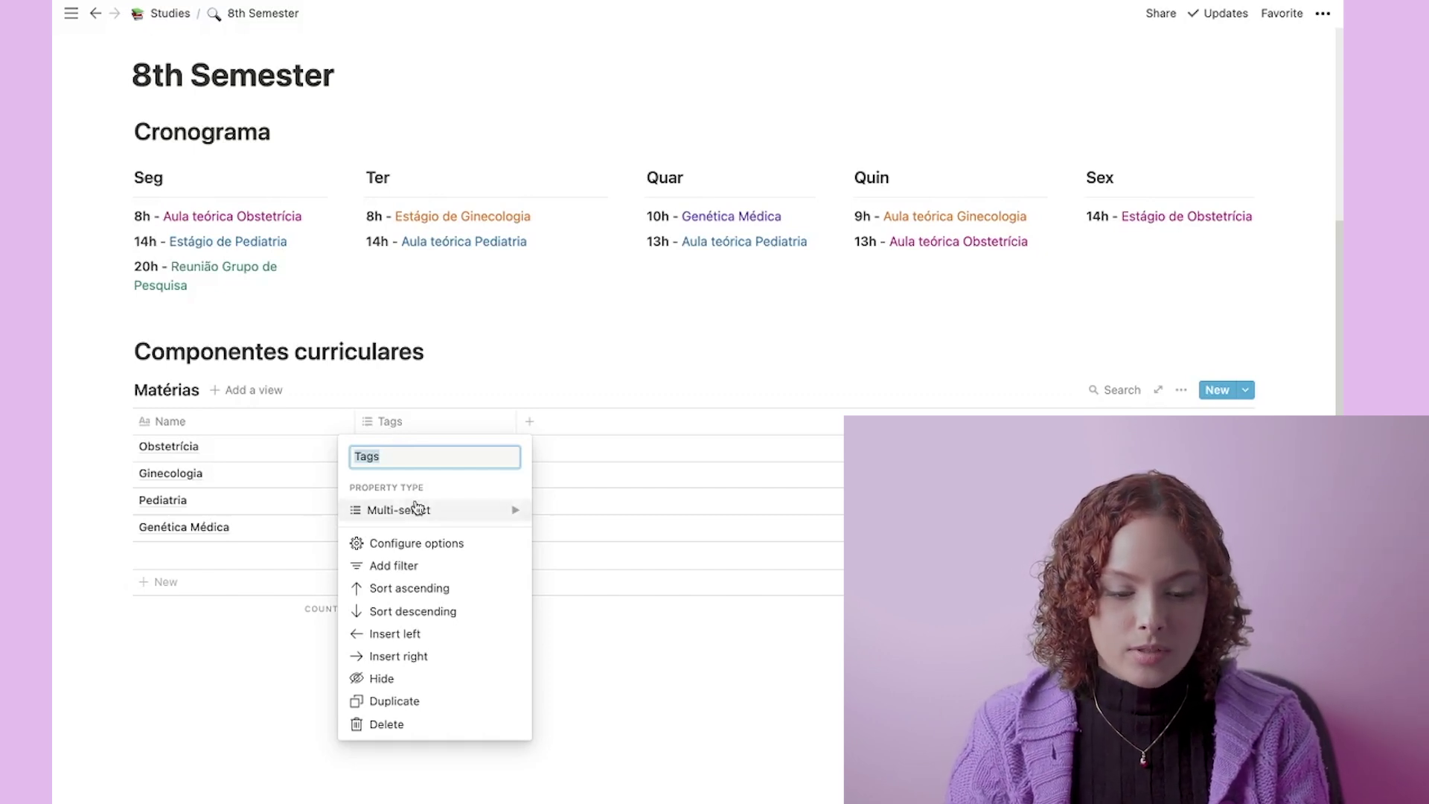
mouse_move(479, 507)
mouse_move(611, 426)
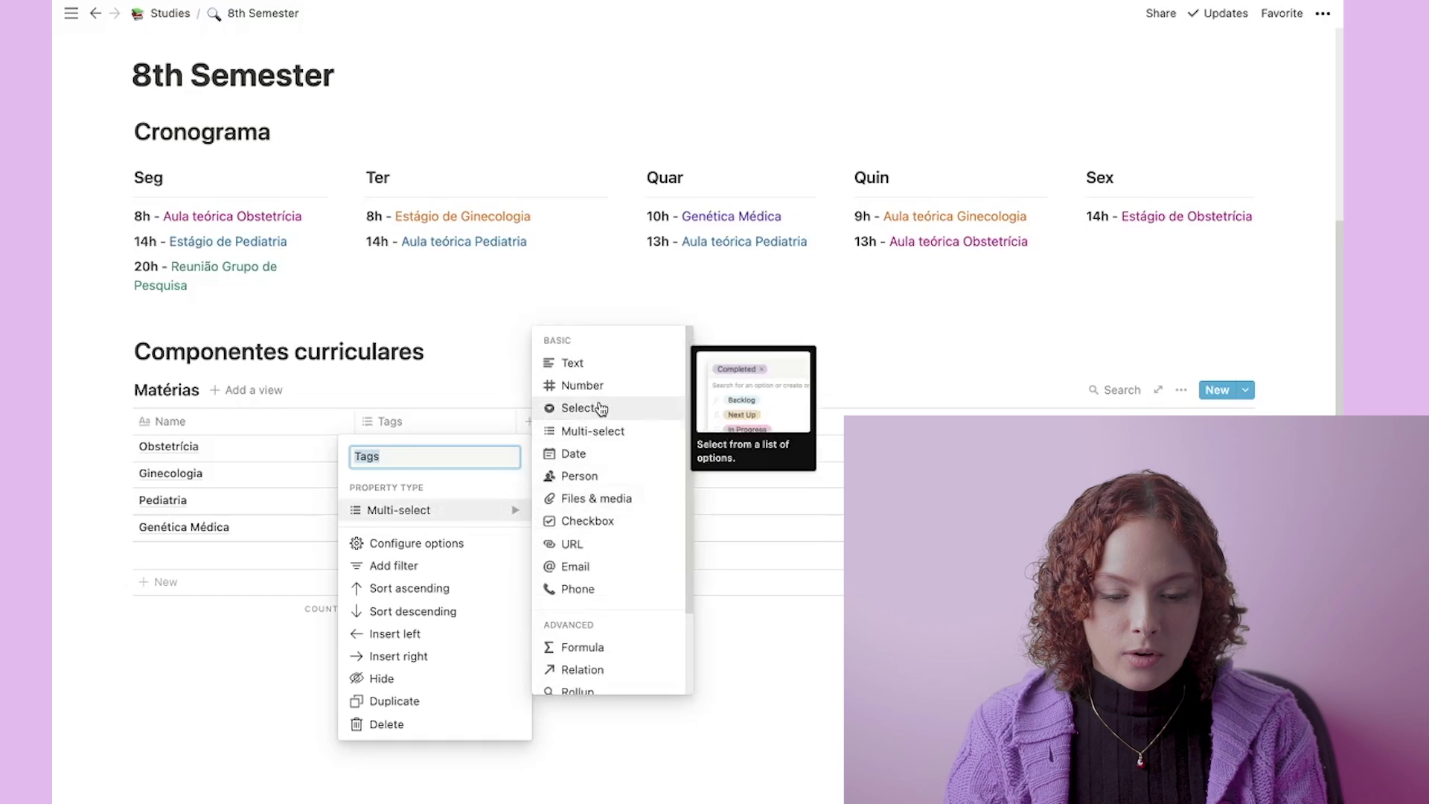
left_click(601, 410)
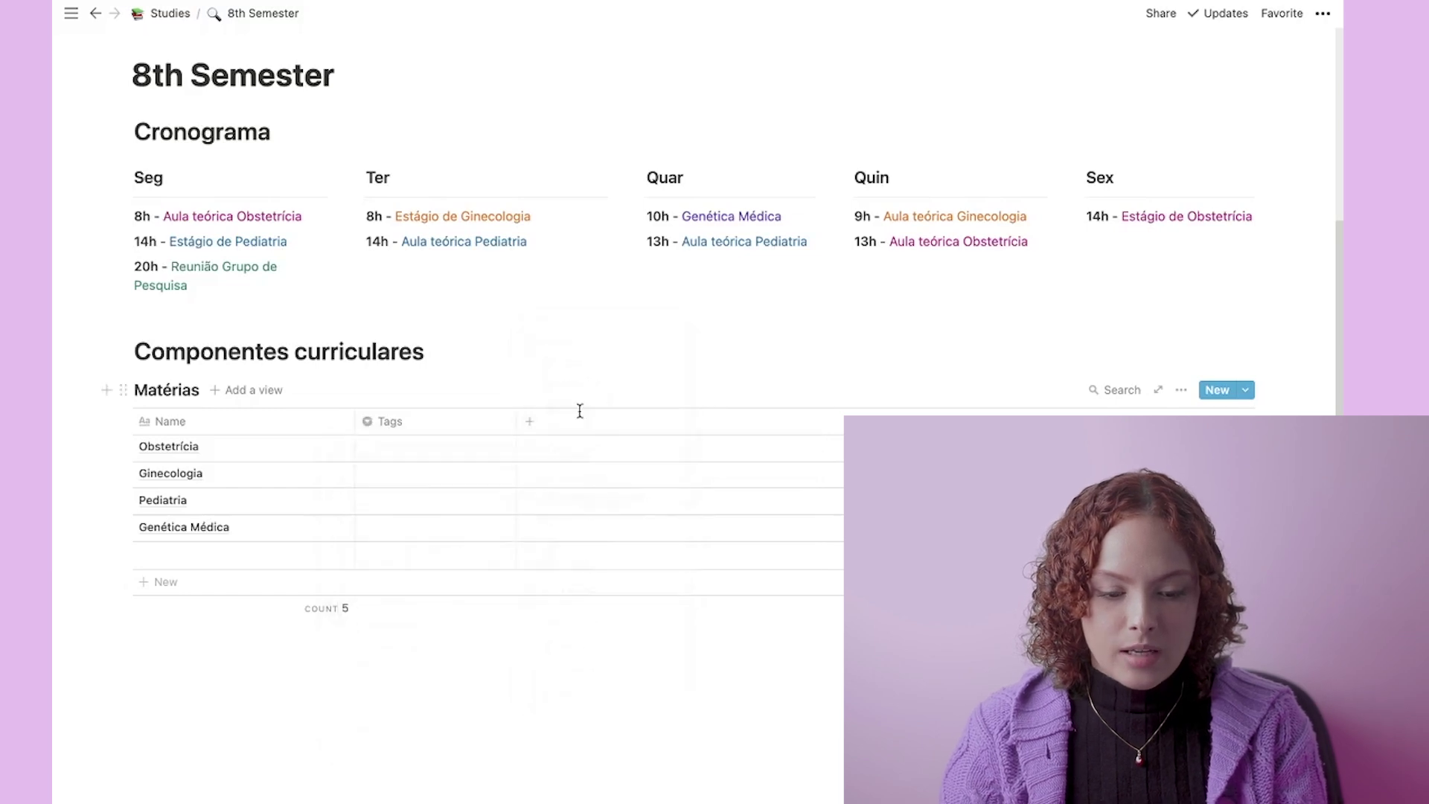
Step: Create the tag Estágio for the Obstetrícia row and the tag Teórica for the Ginecologia row
left_click(431, 450)
type("eST")
key("BackSpace")
key("BackSpace")
key("BackSpace")
type("Estágio")
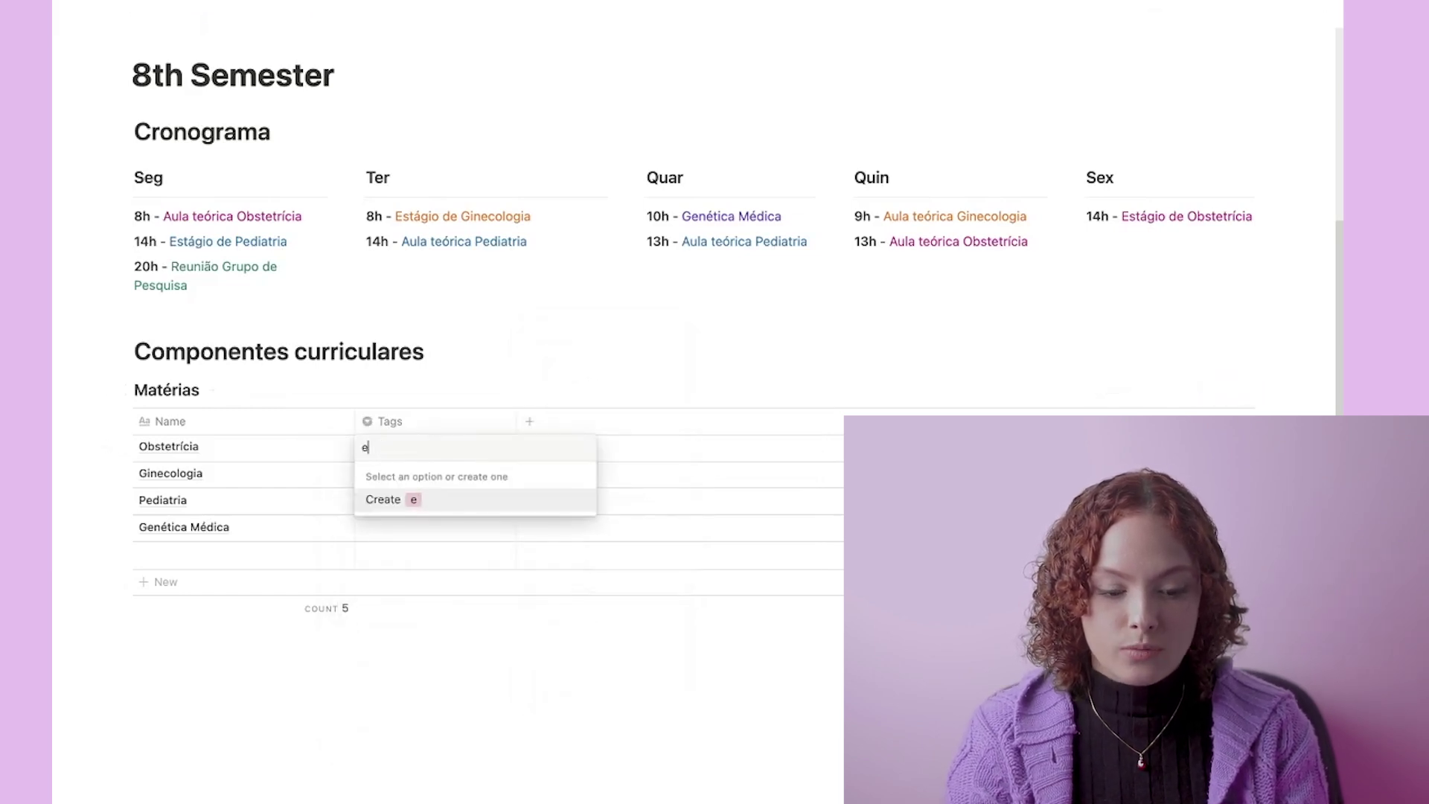
key("Return")
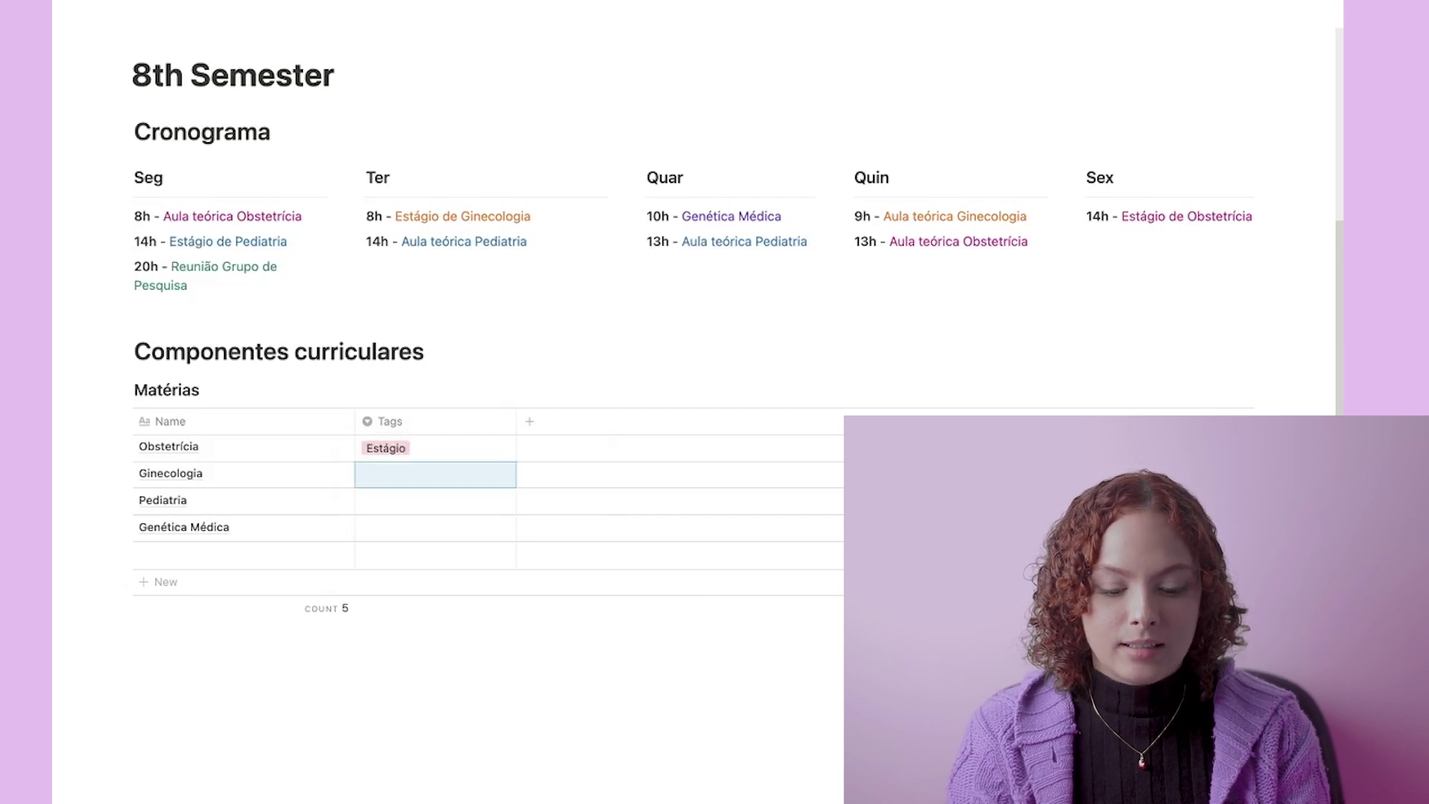
type("Teórica")
key("Return")
Step: Duplicate the Obstetrícia, Ginecologia and Pediatria rows in the Matérias table and remove the "Copy of" prefix from the duplicates' names
left_click(123, 448)
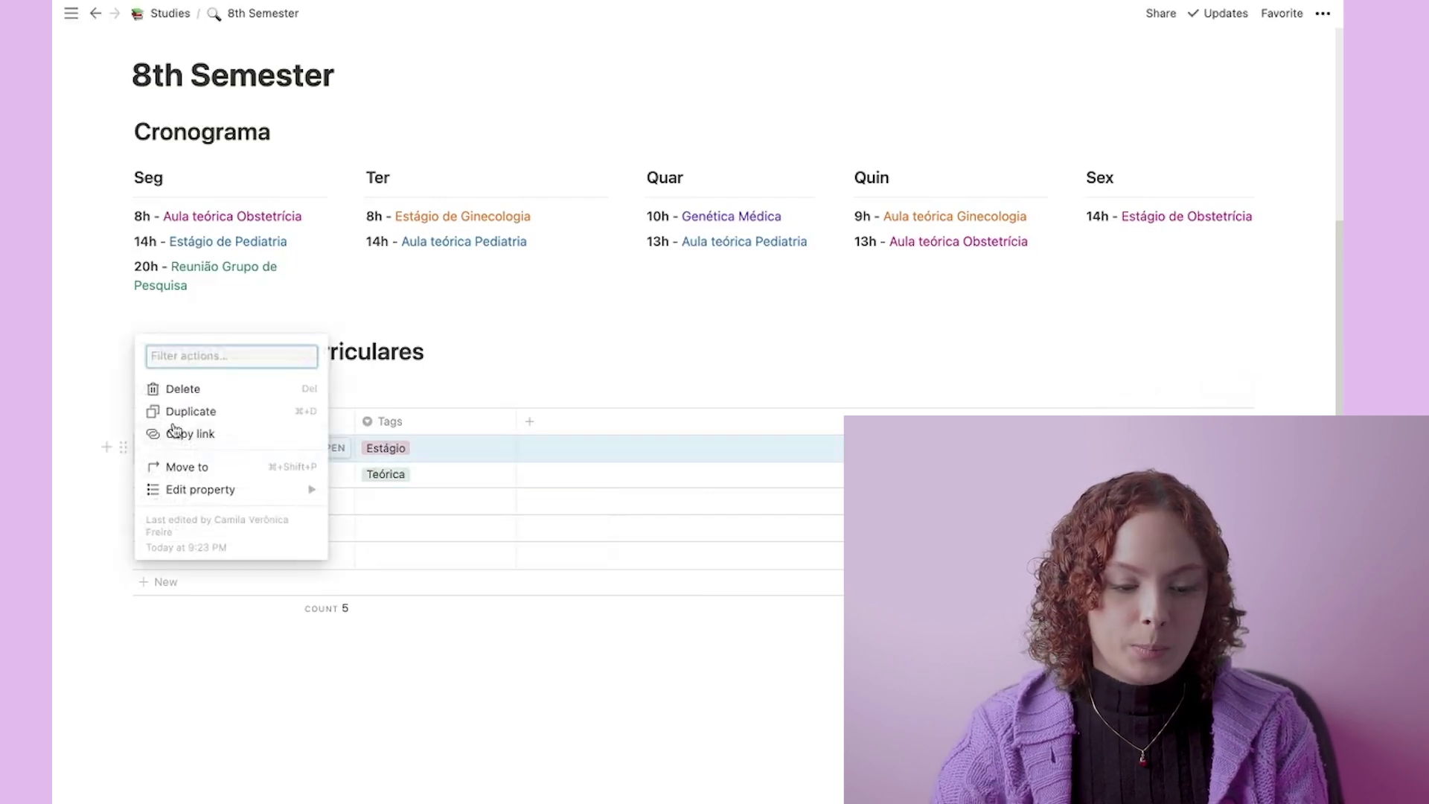
left_click(177, 411)
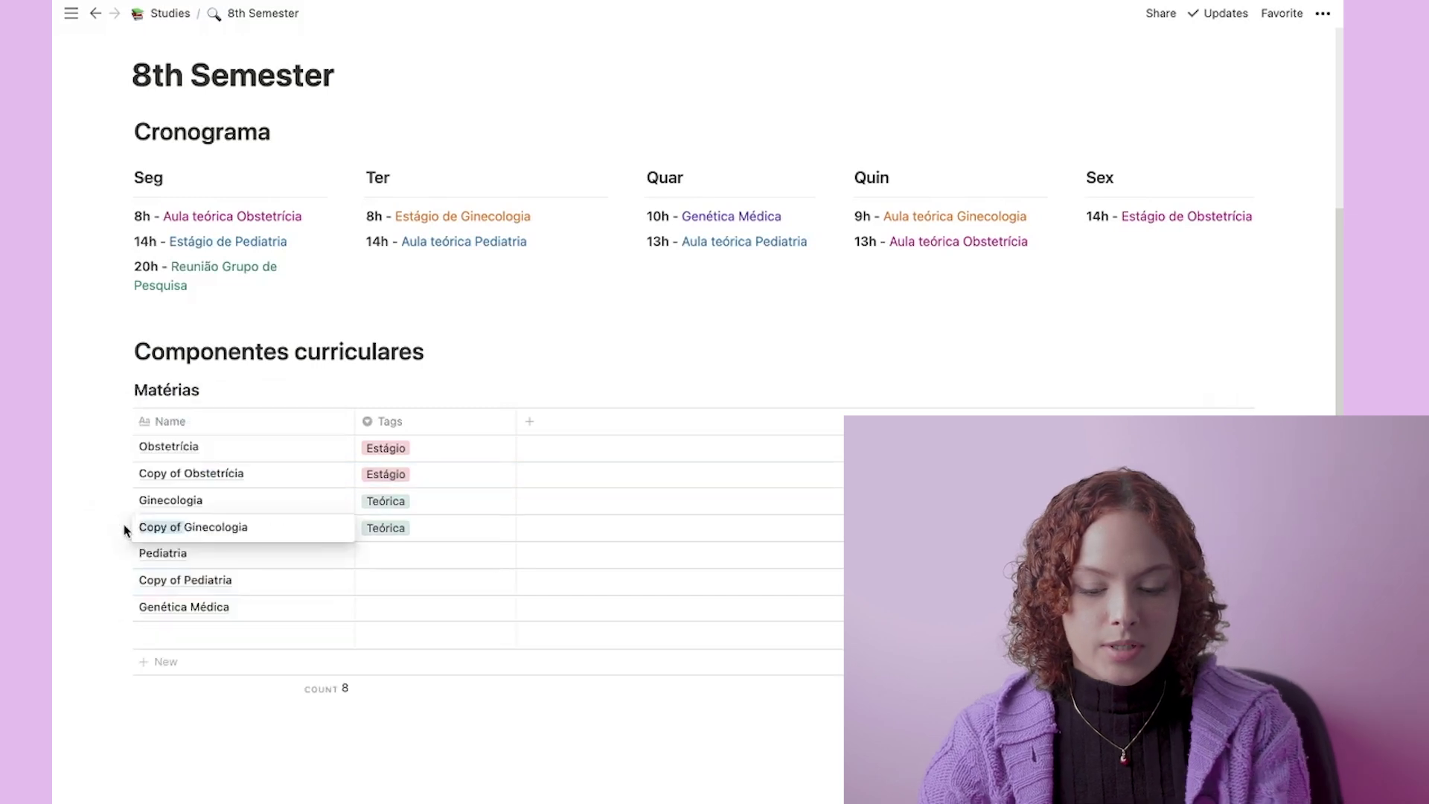
key("BackSpace")
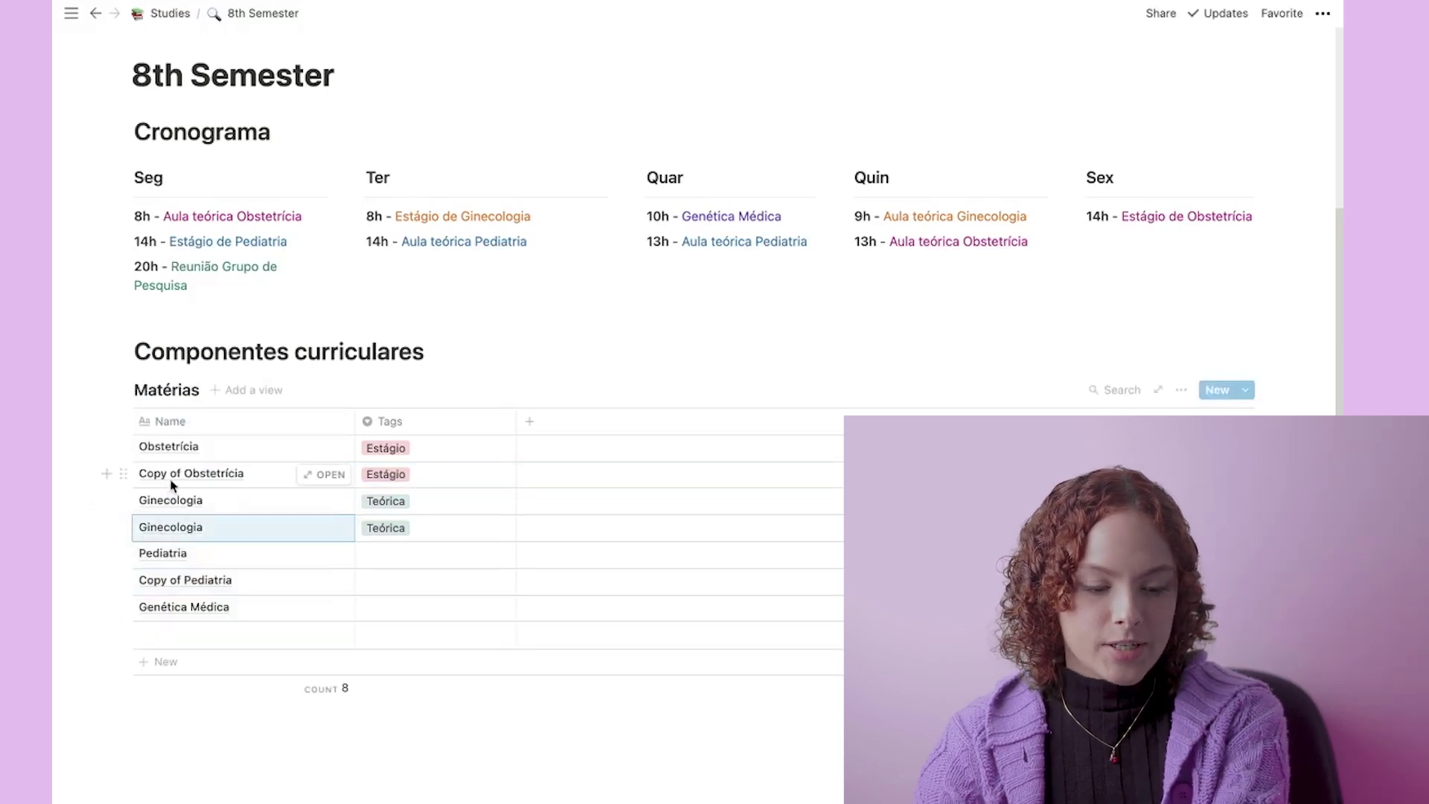
left_click(171, 485)
left_click_drag(186, 474, 139, 474)
key("BackSpace")
key("Escape")
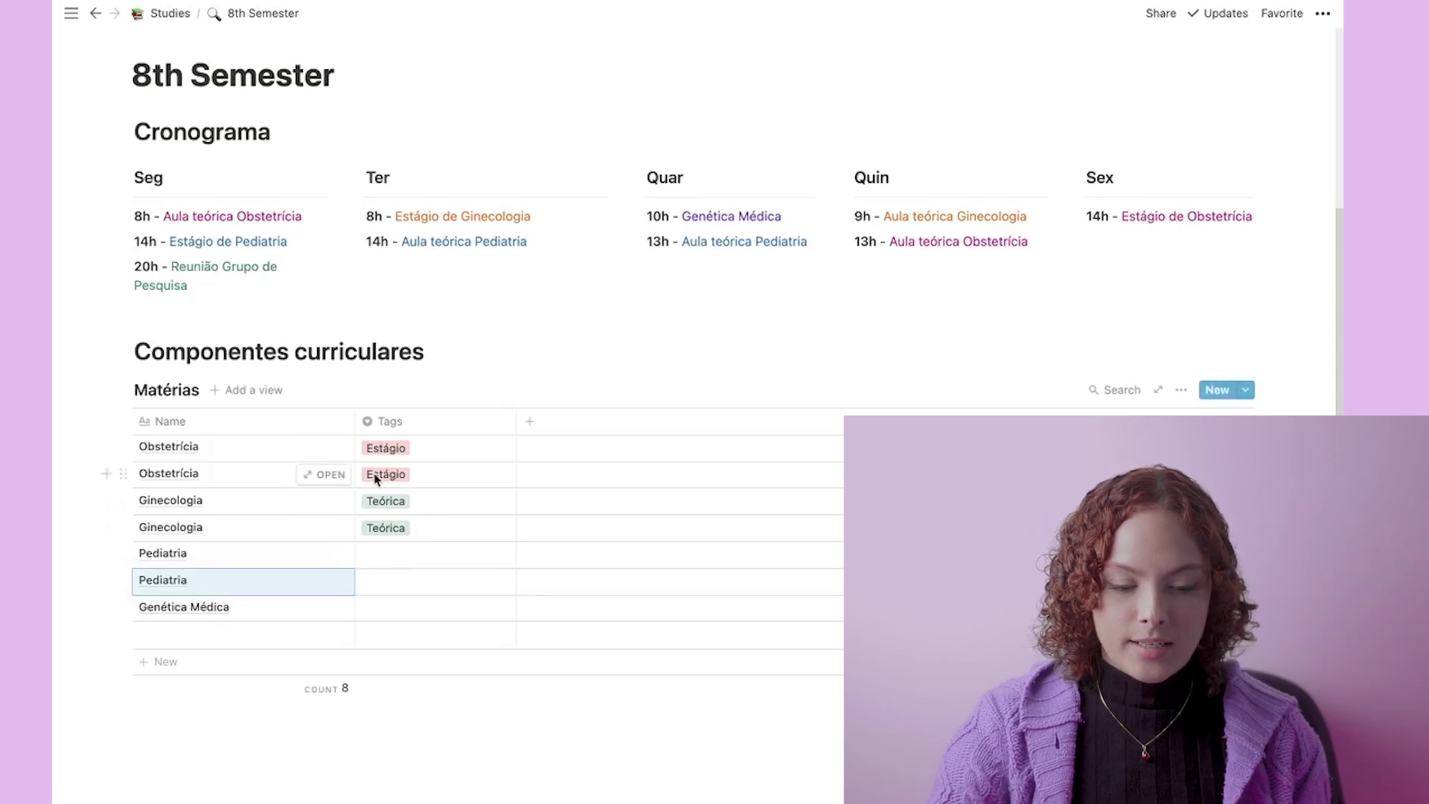
Step: Tag each subject pair Estágio and Teórica, tag Genética Médica Teórica, and set the Estágio tag's color to Purple
left_click(376, 479)
left_click(402, 546)
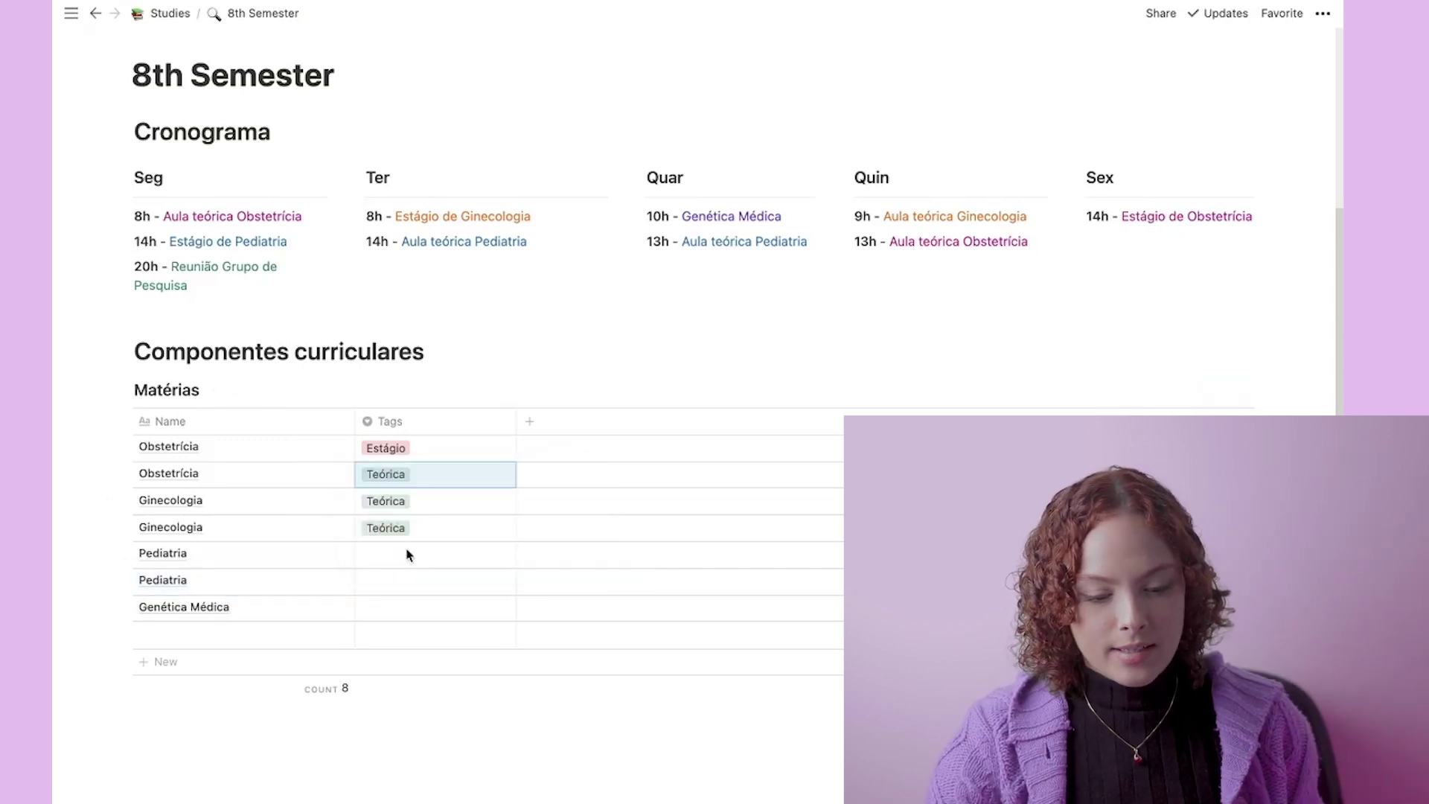
left_click(392, 450)
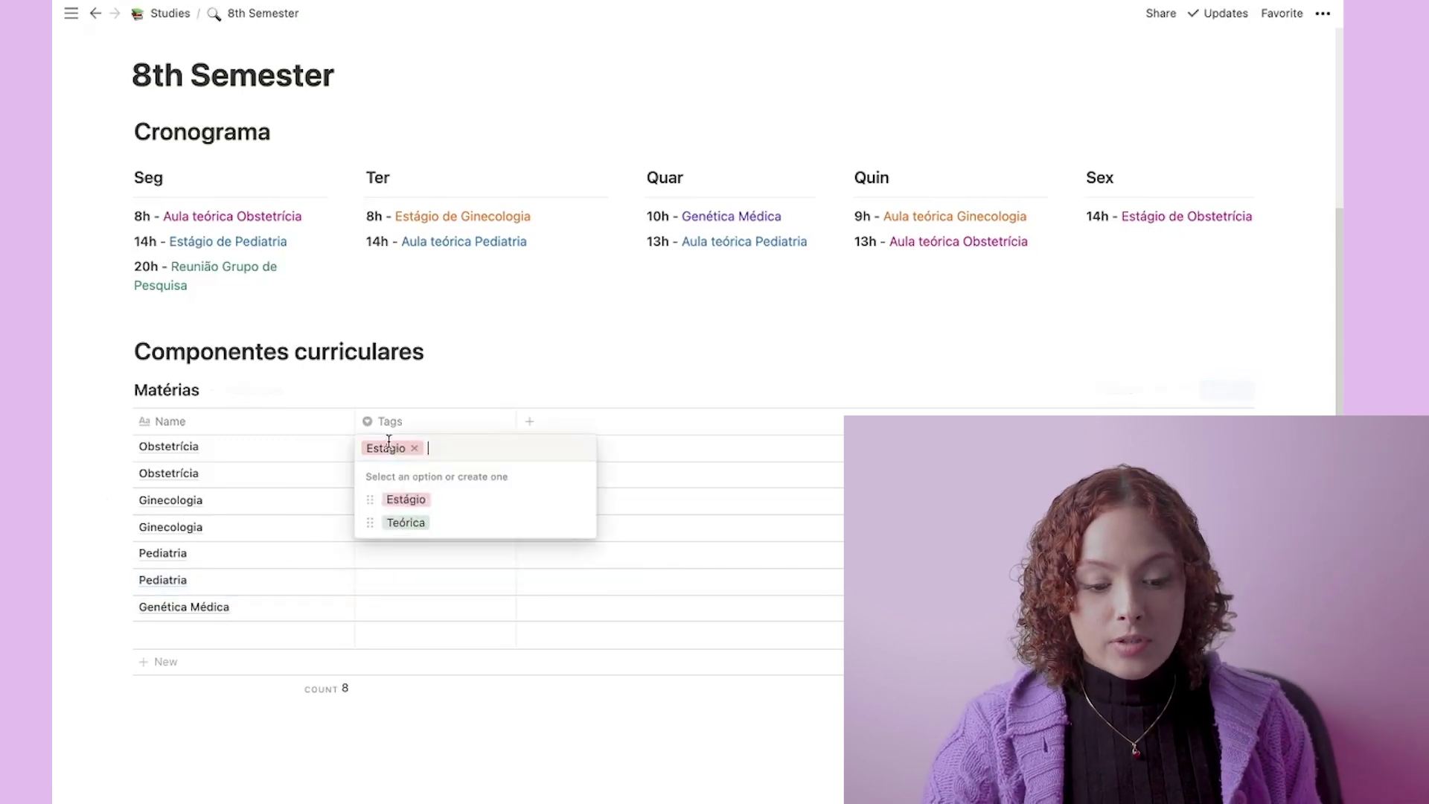
left_click(579, 501)
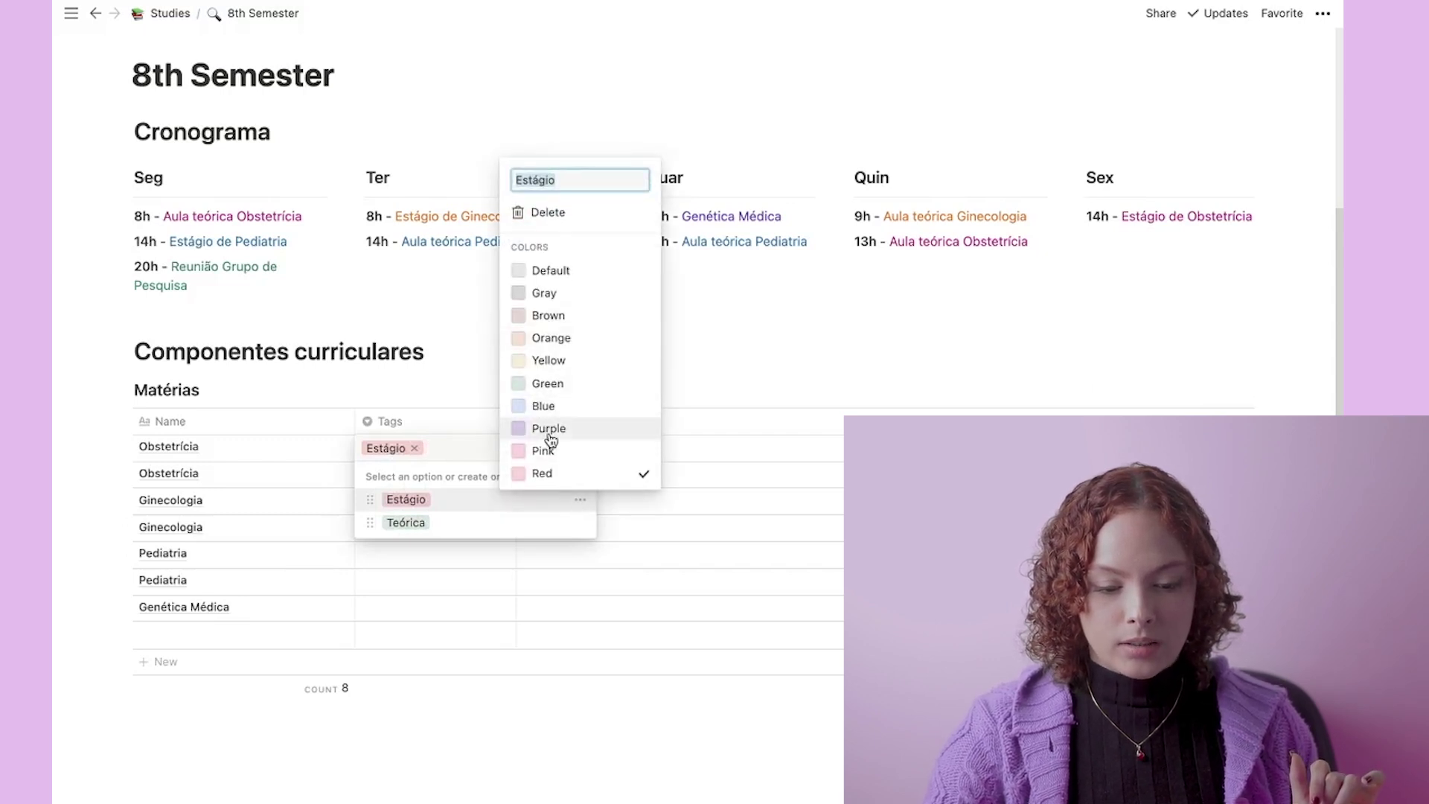
left_click(549, 430)
left_click(573, 528)
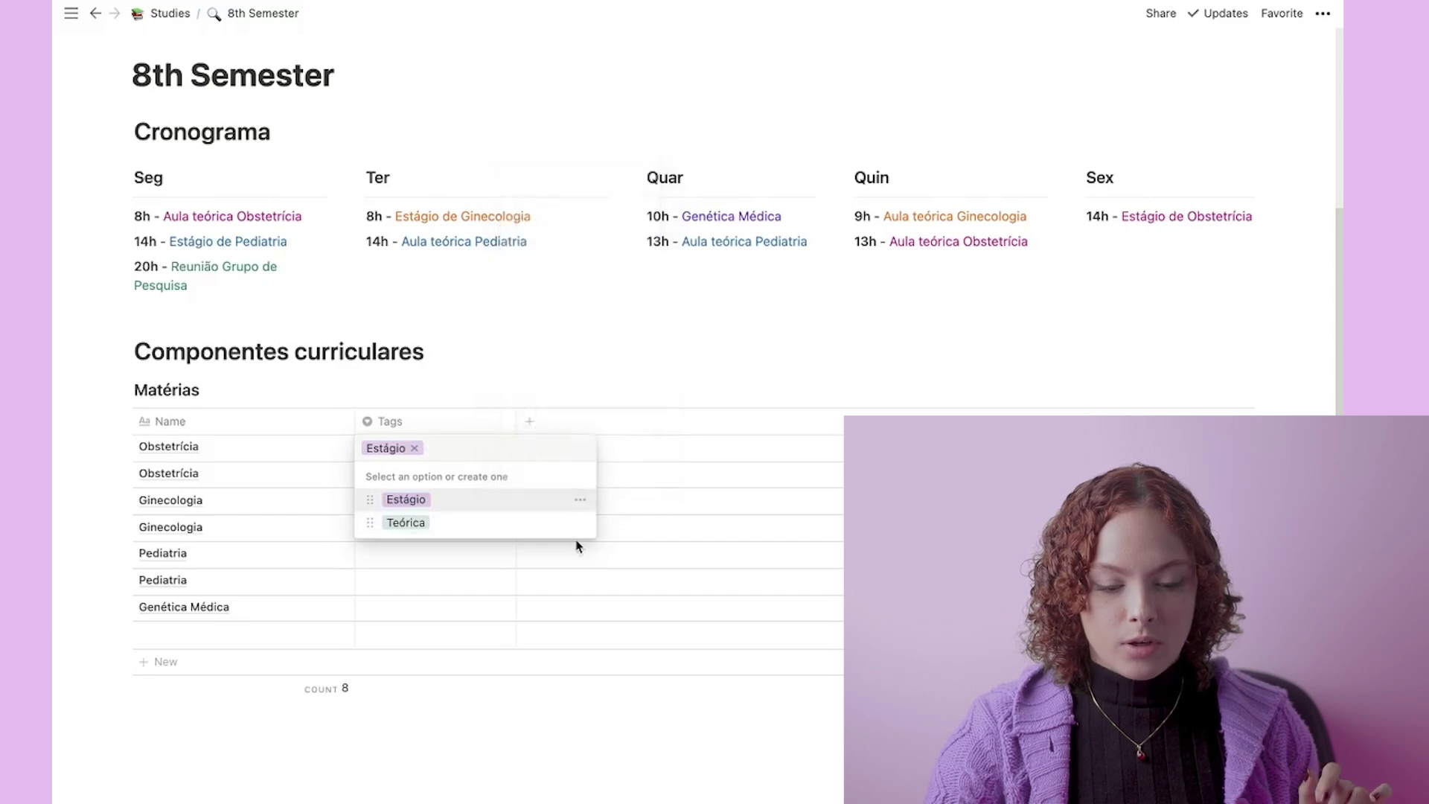
key("Escape")
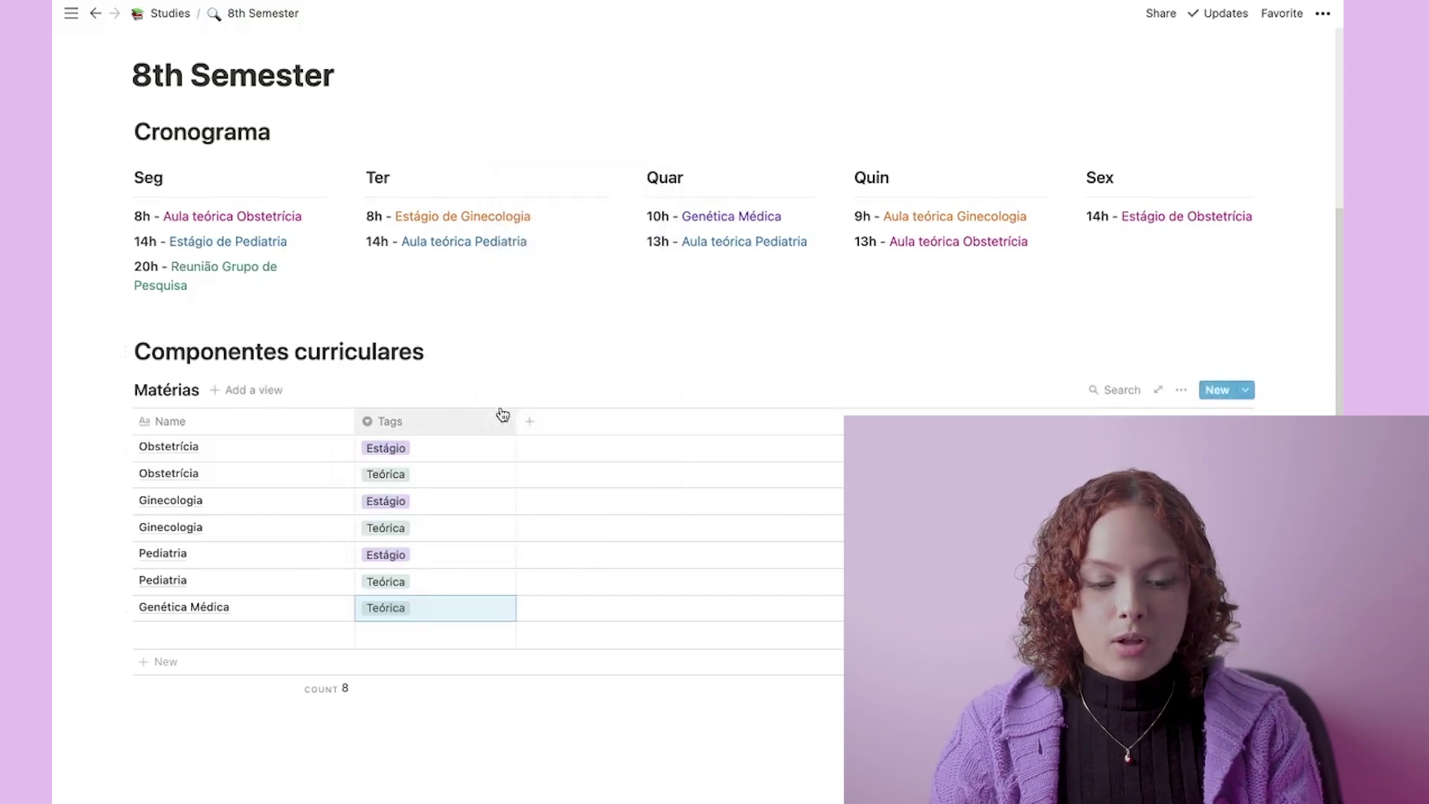
Step: Add a text column named "Professor" after the Tags column in the Matérias table
left_click(529, 422)
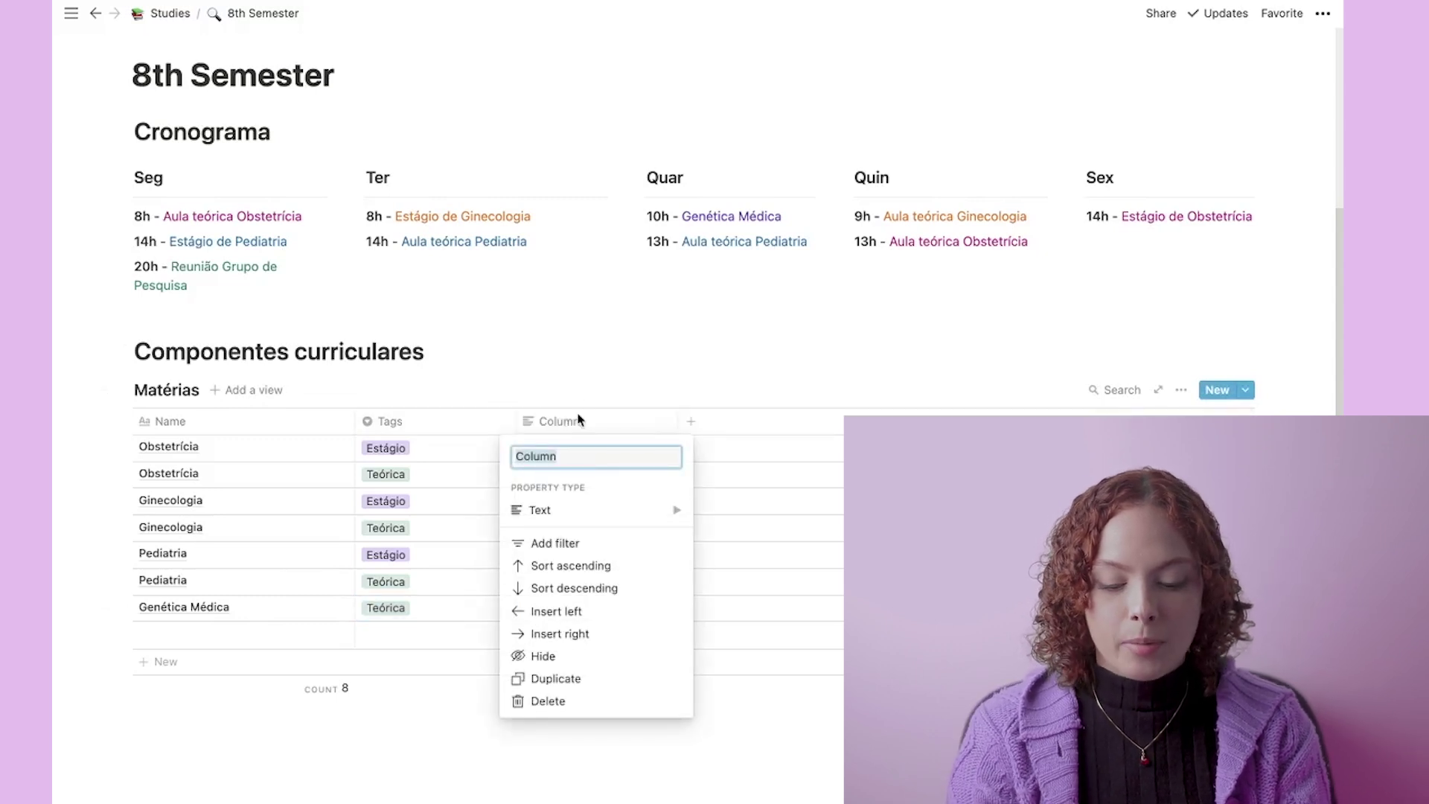
type("Professor")
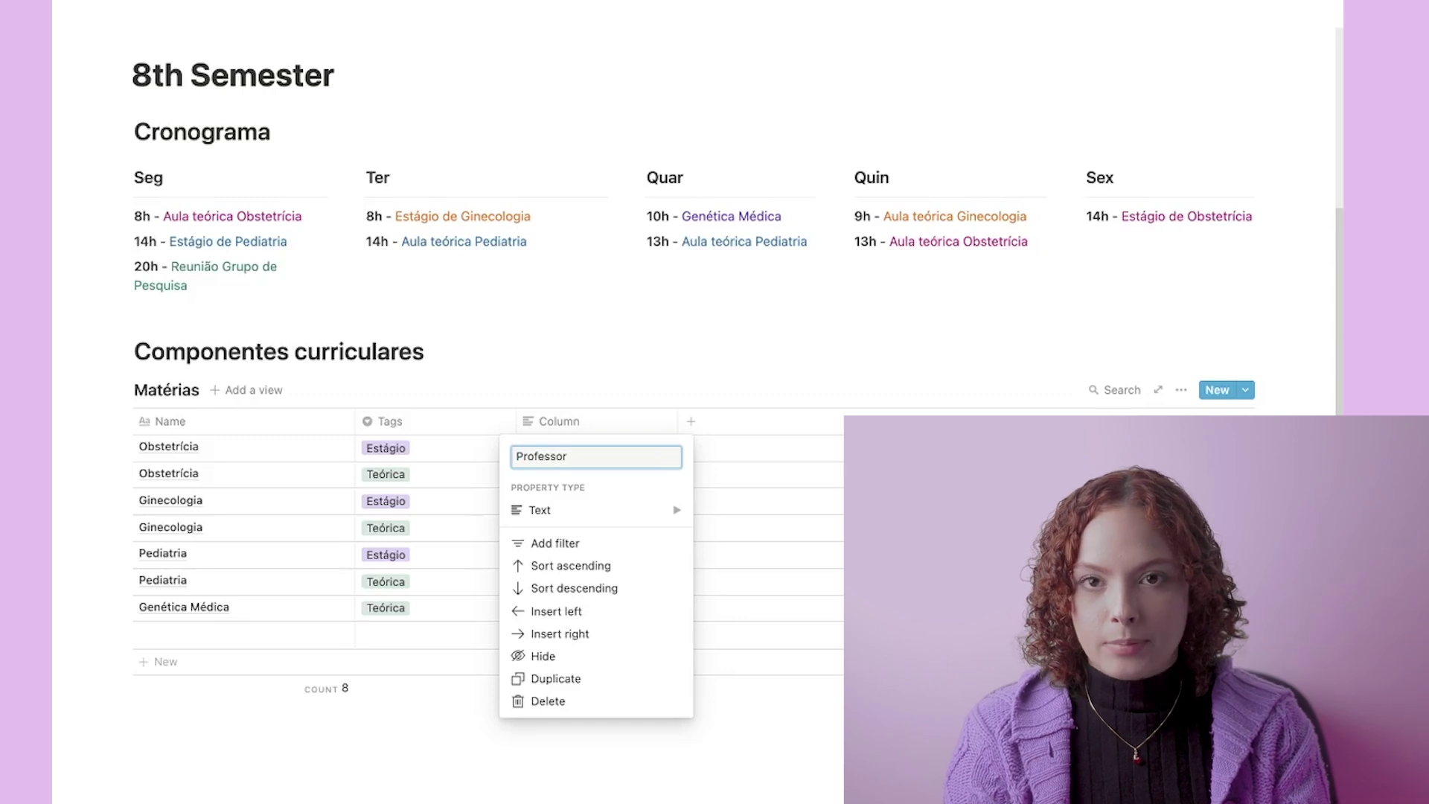
key("Return")
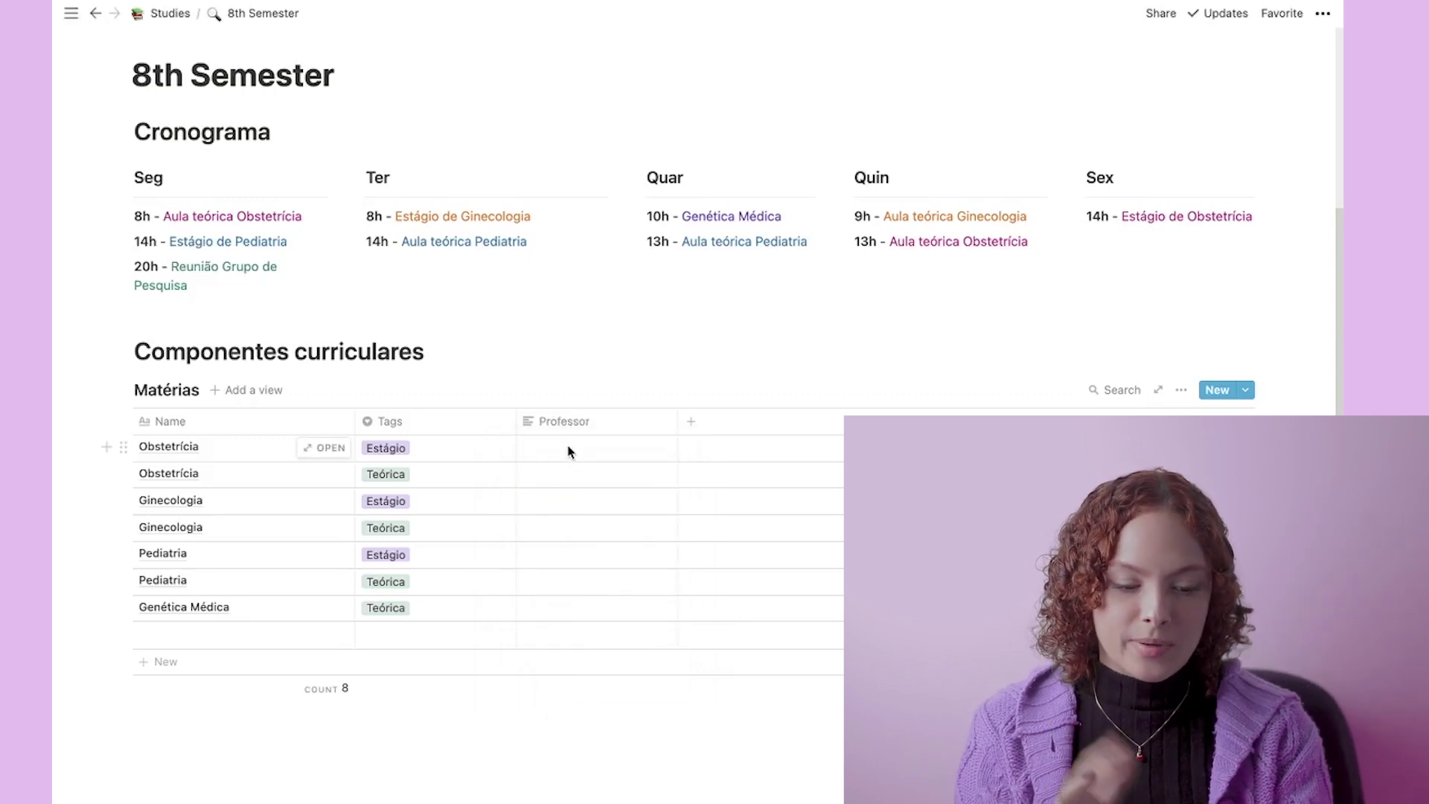
Step: Enter "Prof. X" for the Obstetrícia Estágio row and "Prof. Y" for the Obstetrícia Teórica row in the Professor column
left_click(568, 451)
type("Prof.")
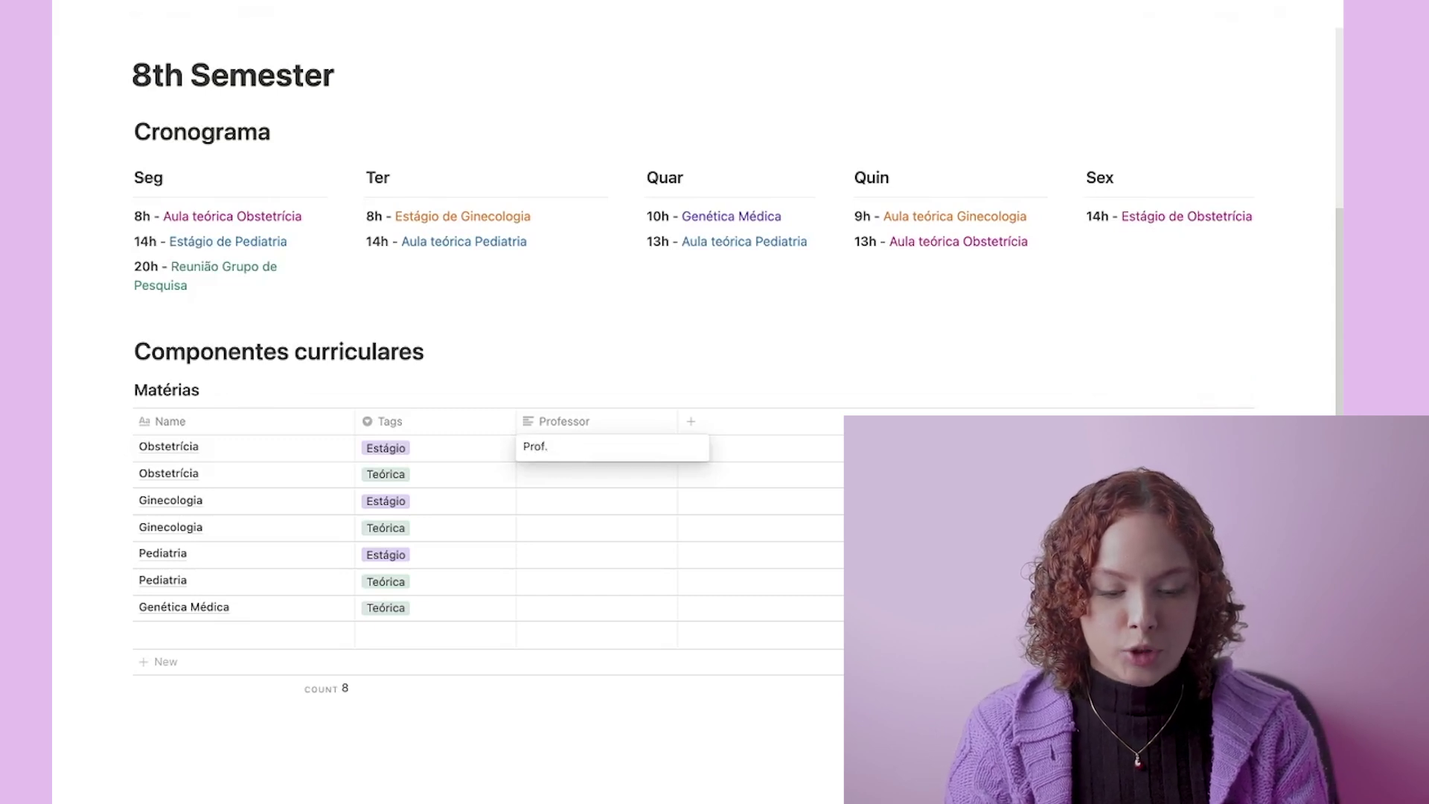
left_click(567, 469)
type("Prof. ")
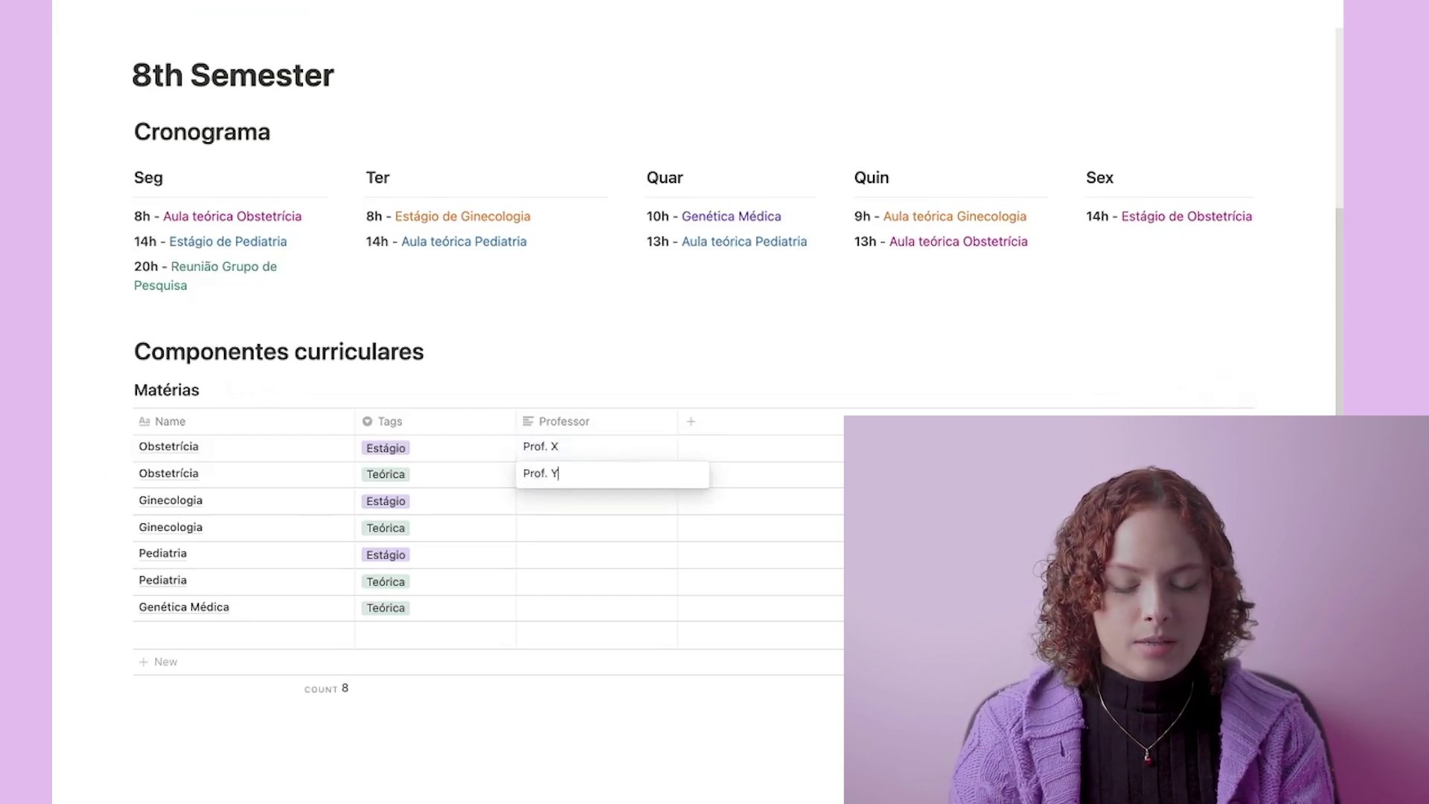
type("Y")
left_click(578, 509)
left_click(578, 510)
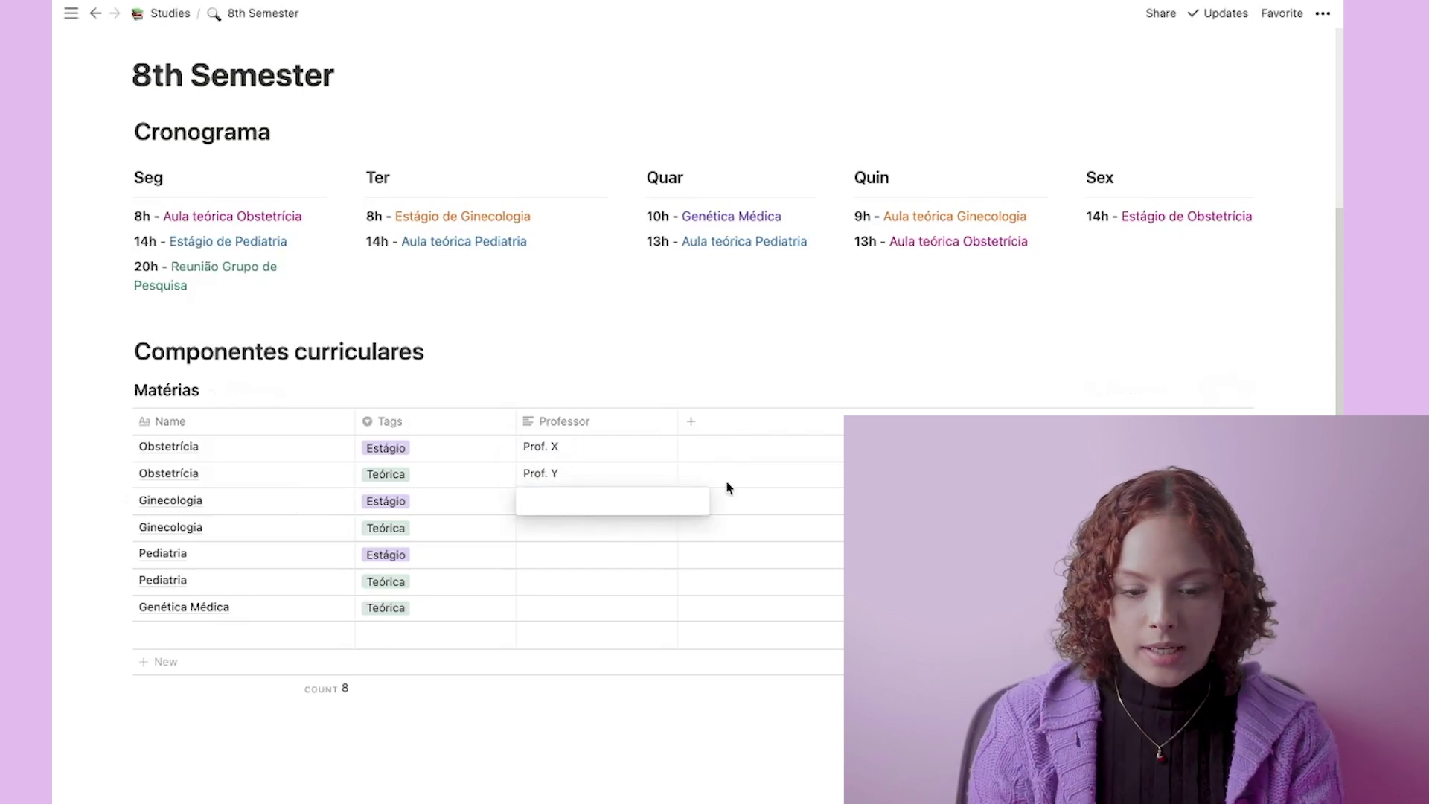
key("Escape")
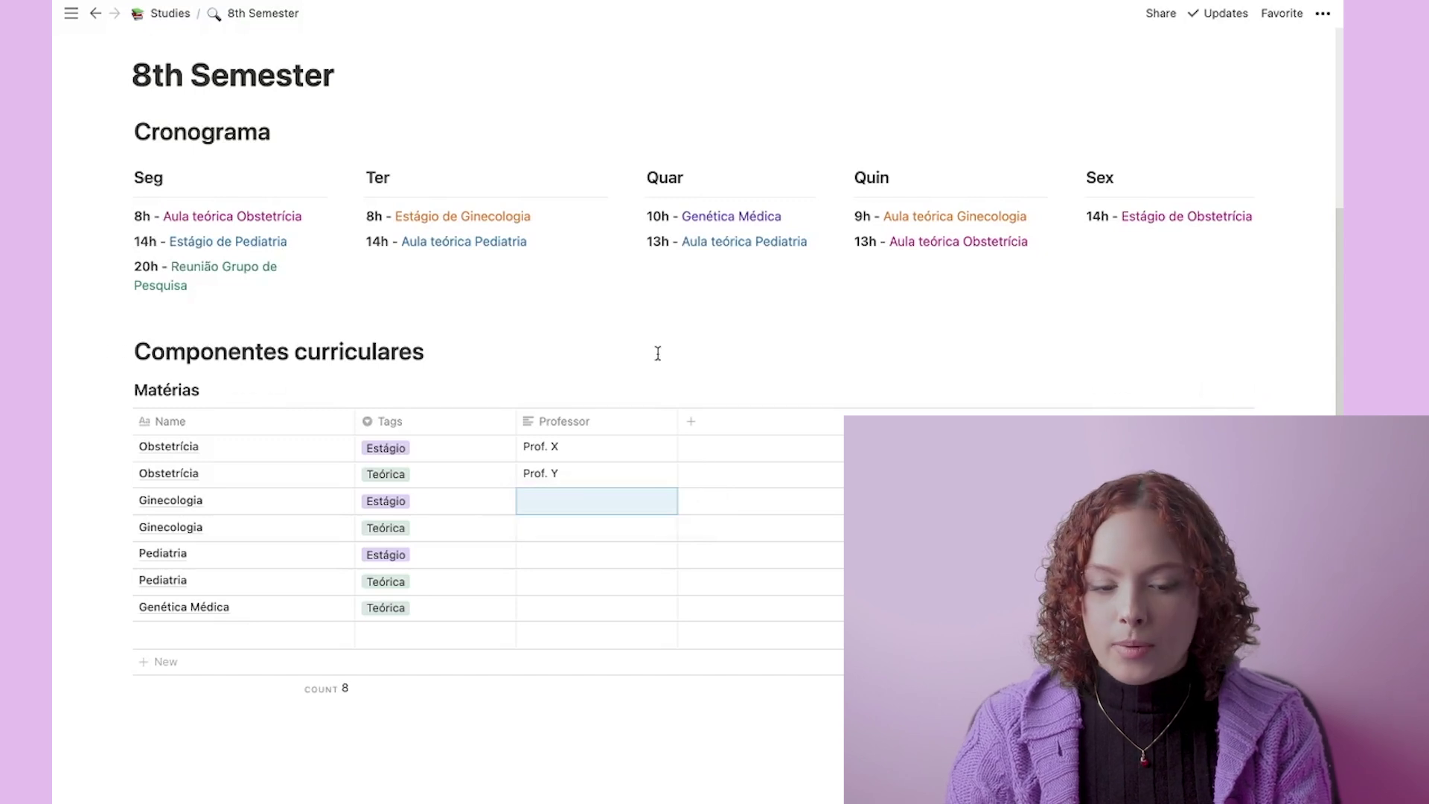
Step: Review the property types available for the Professor column and view the page of the Obstetrícia Estágio row
left_click(592, 423)
mouse_move(646, 513)
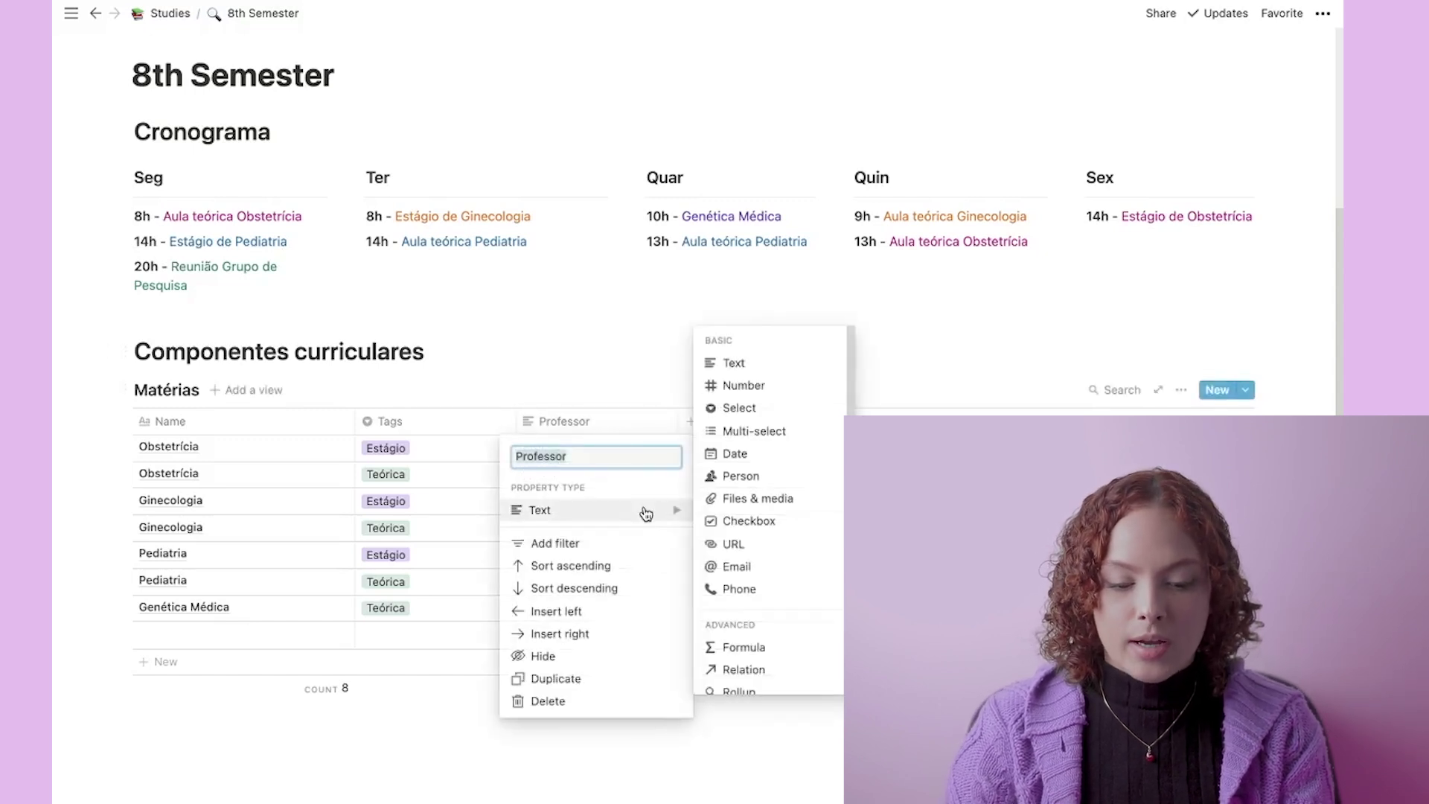
left_click(573, 421)
left_click(563, 421)
mouse_move(577, 509)
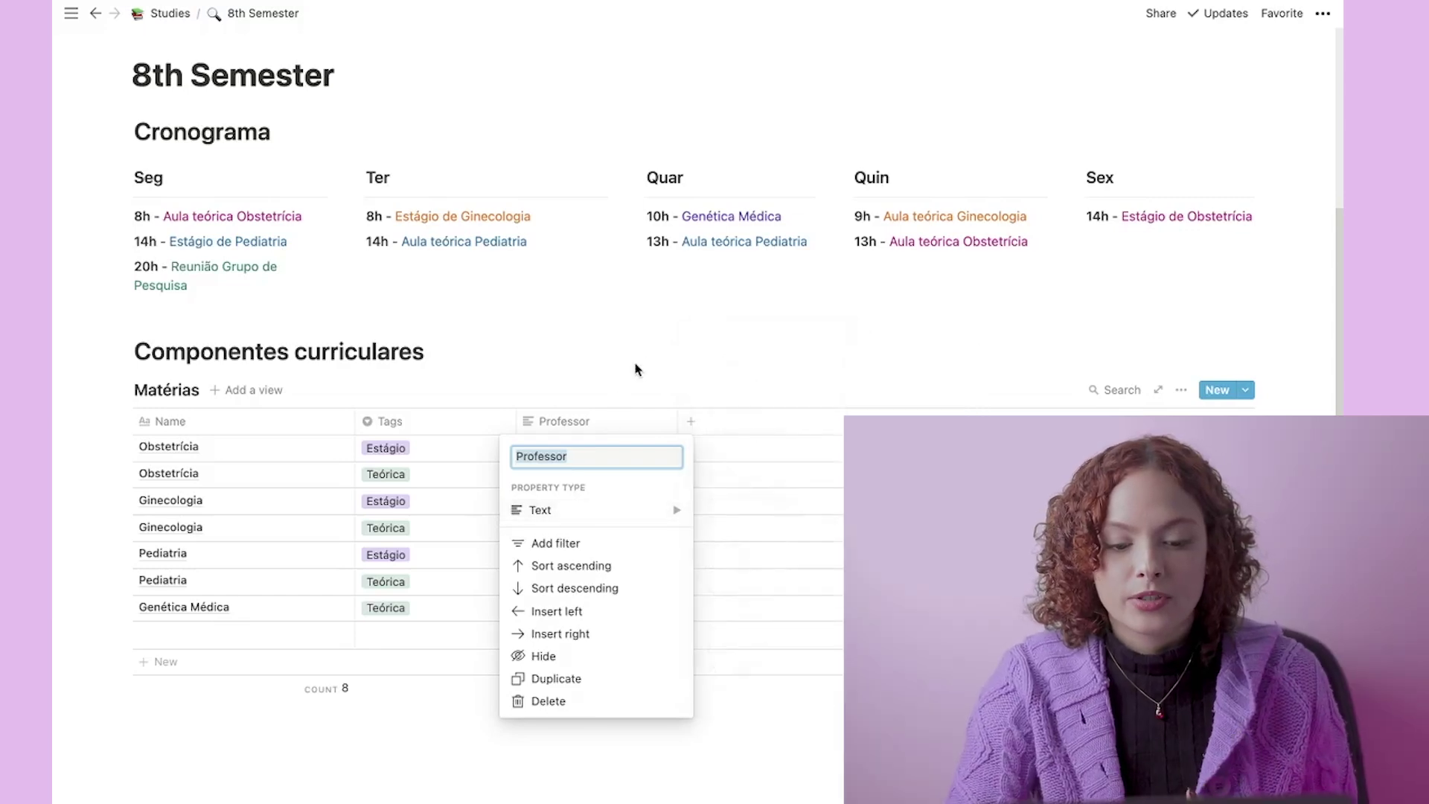
left_click(634, 370)
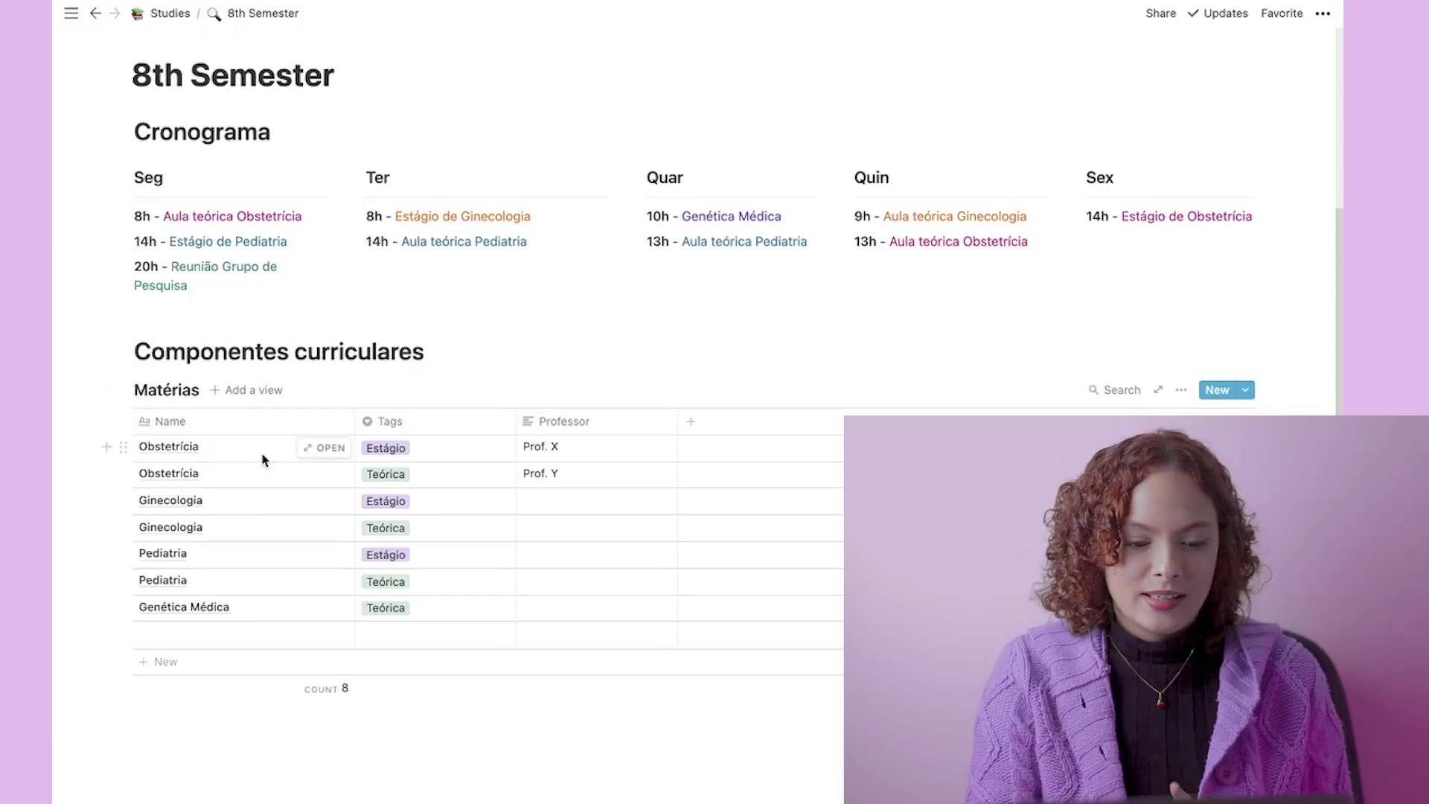
left_click(320, 451)
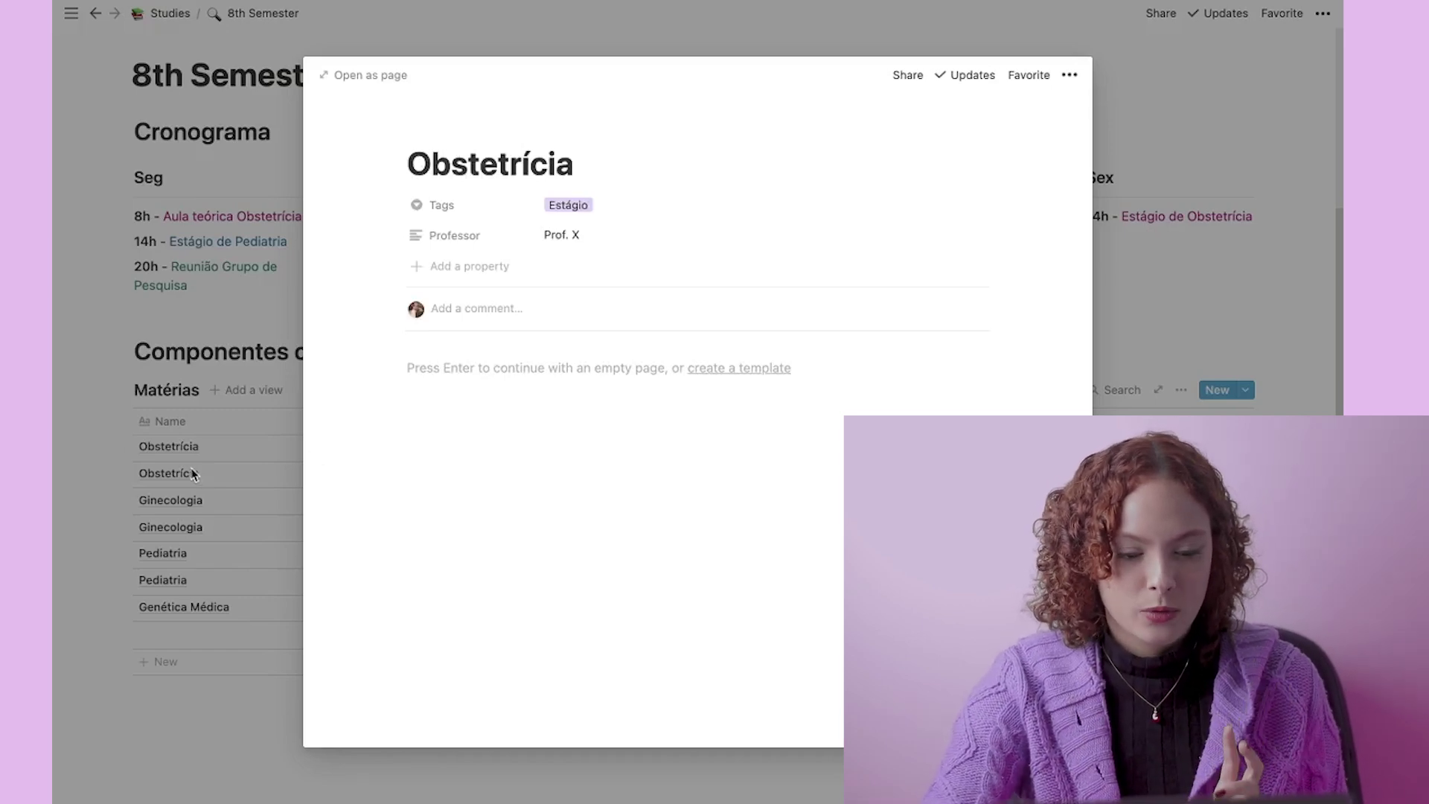
left_click(220, 720)
Step: Insert an inline board database beneath the Matérias table
left_click(208, 725)
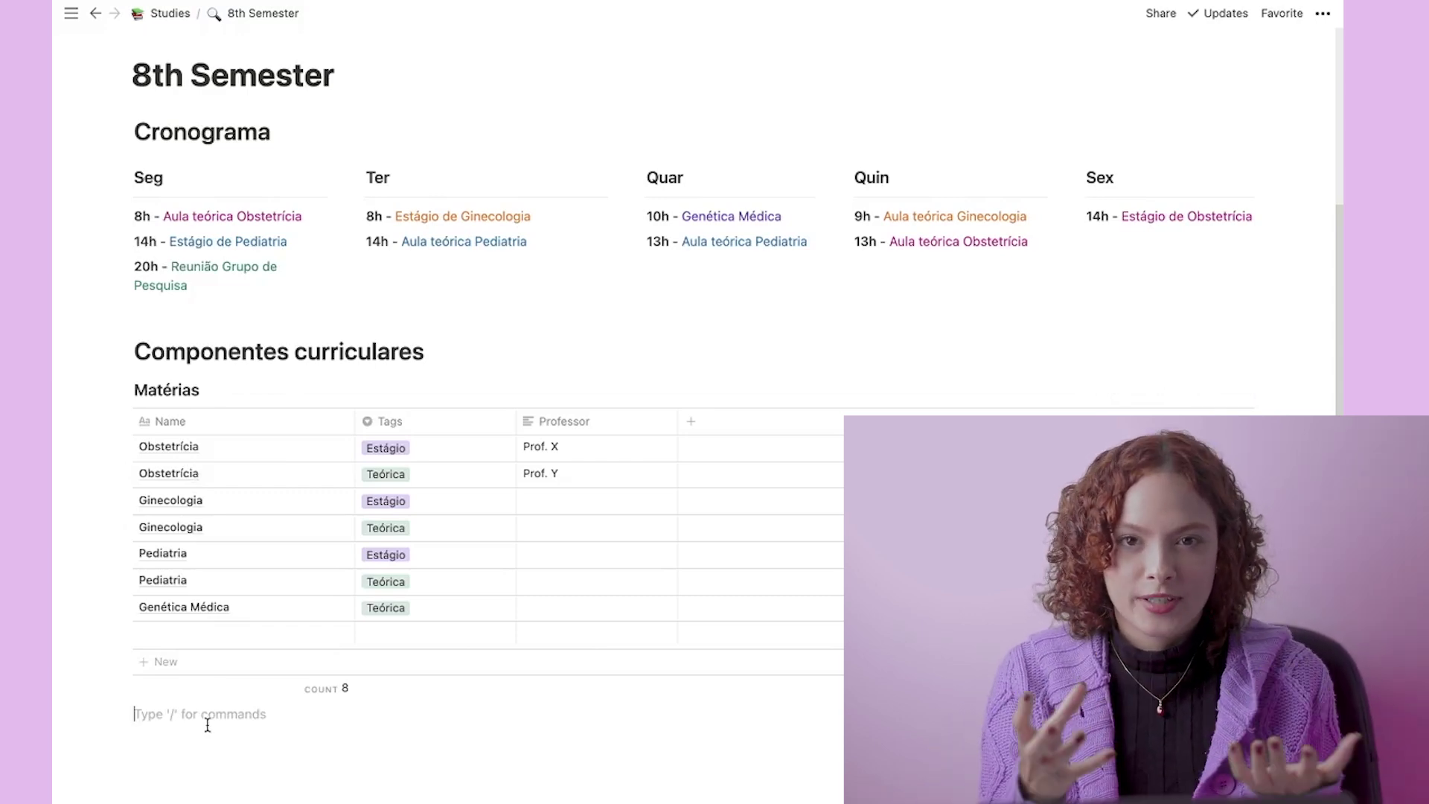
key("slash")
scroll(223, 562, "down", 5)
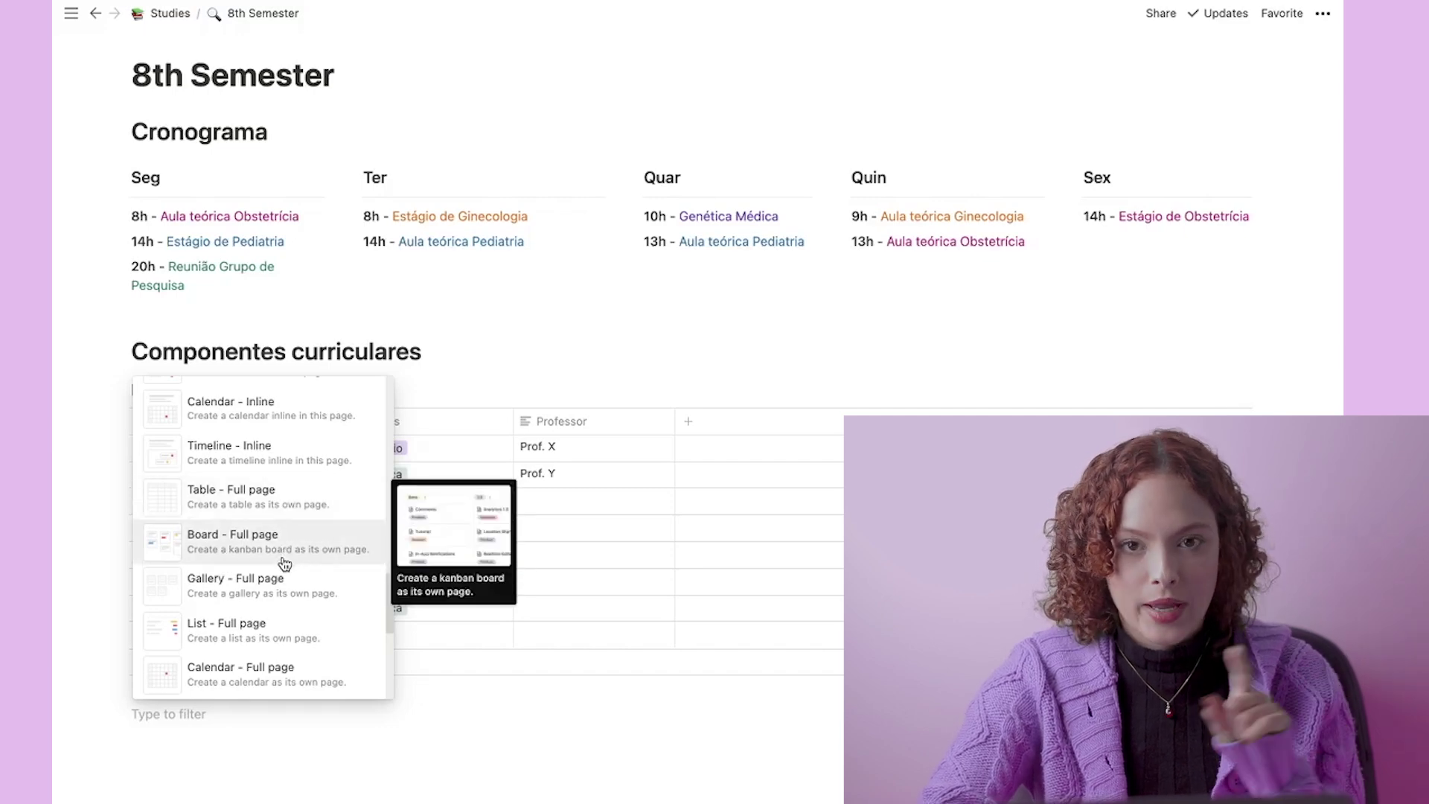
scroll(285, 560, "up", 3)
scroll(276, 543, "up", 1)
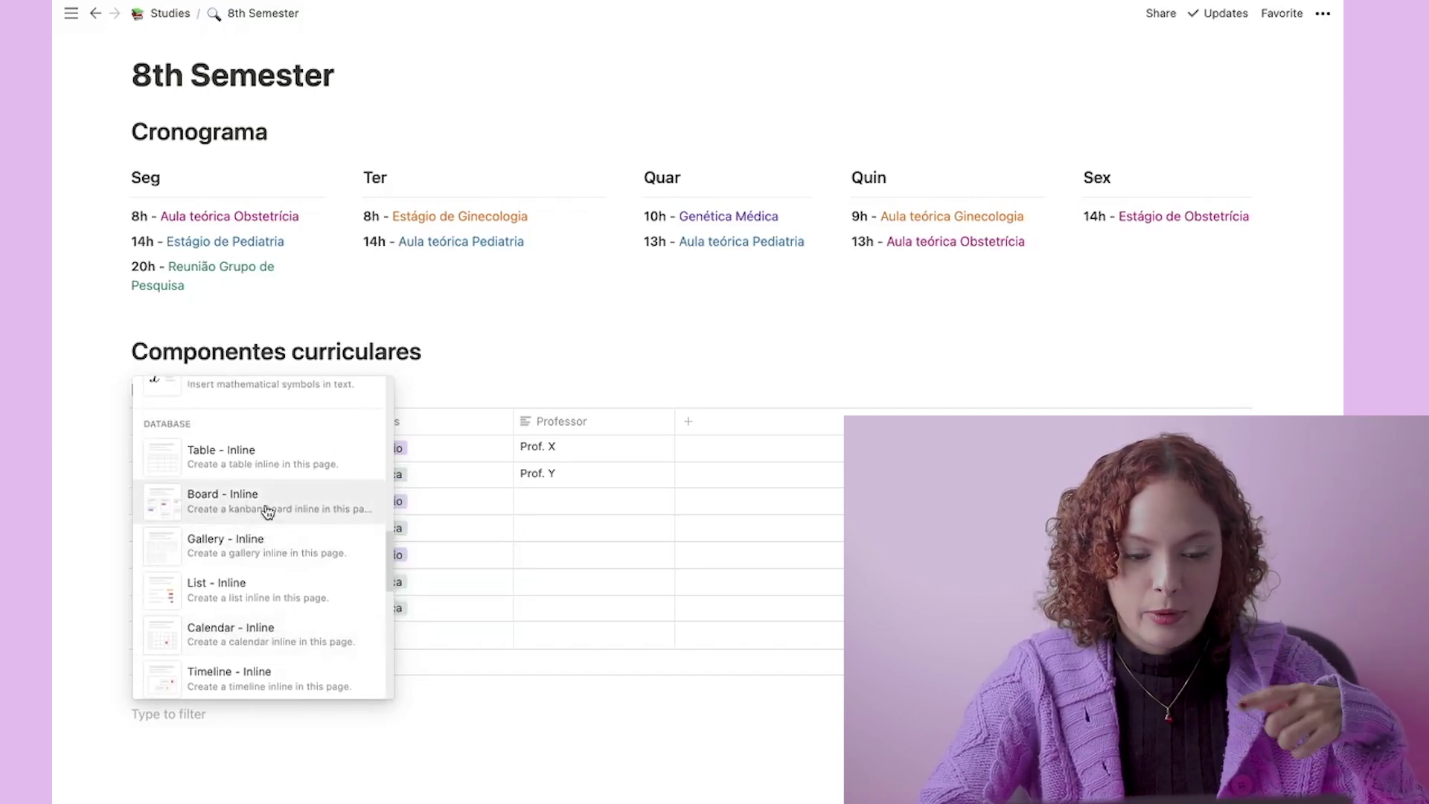
left_click(267, 512)
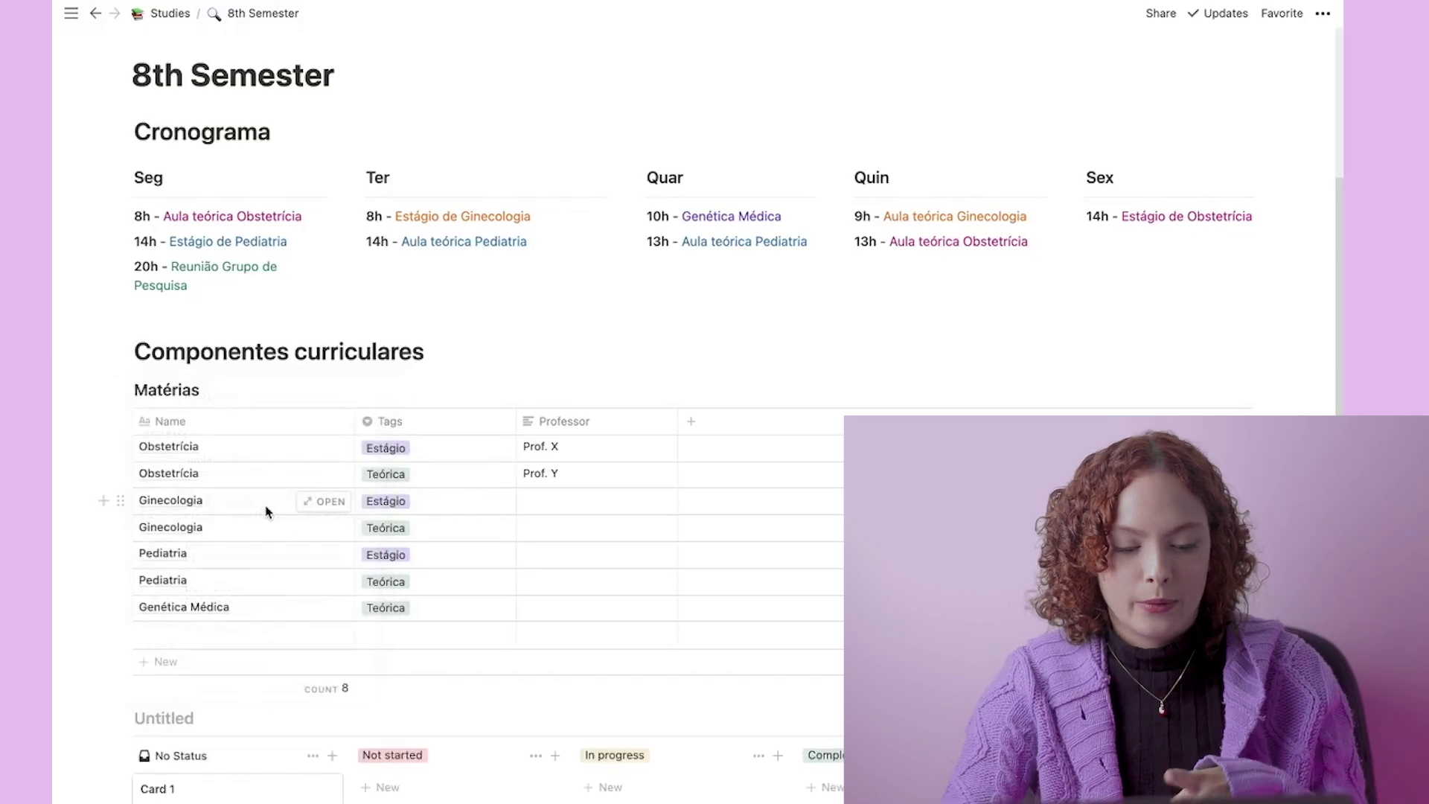
Step: Title the new board database "Tarefas"
scroll(268, 502, "down", 4)
scroll(266, 506, "down", 2)
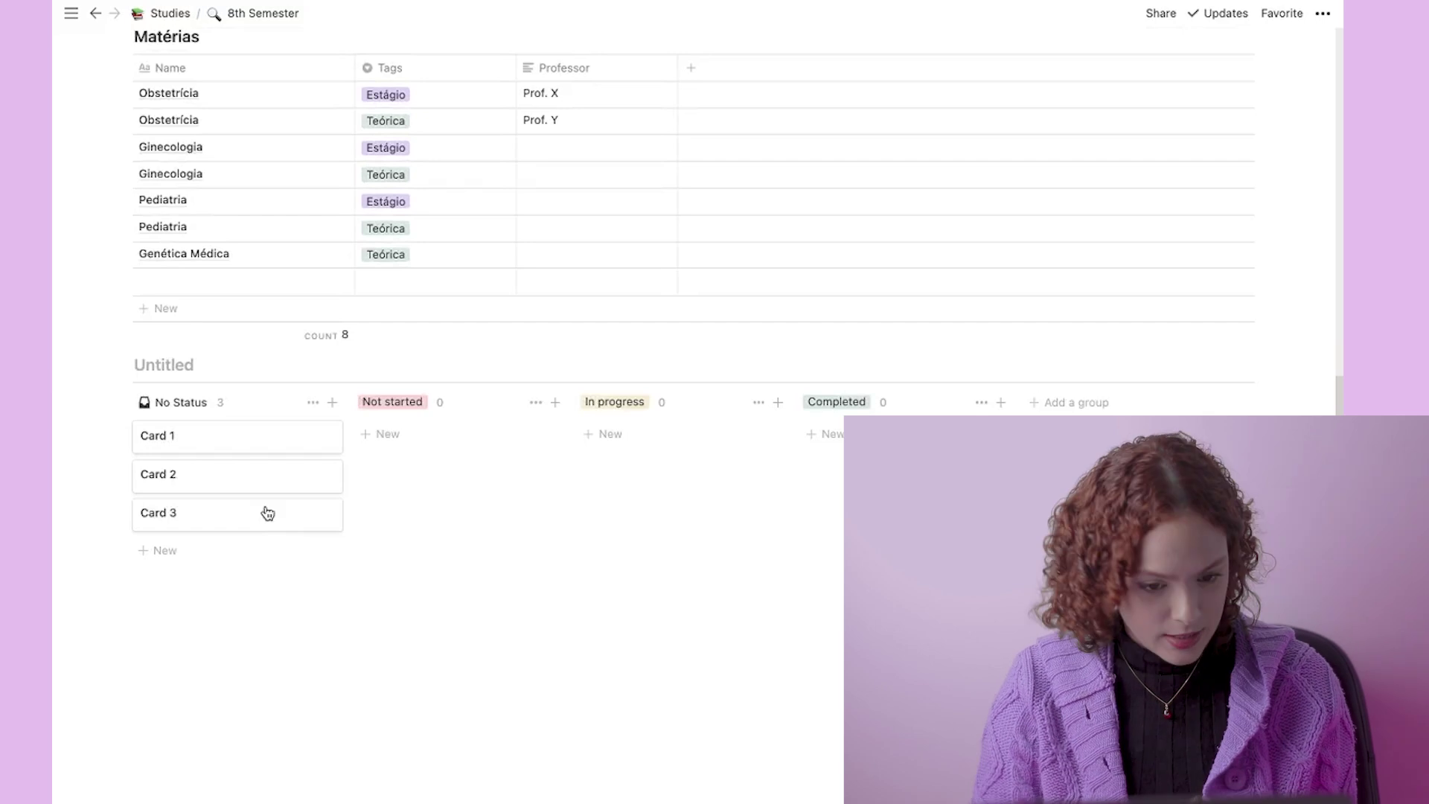
type("T")
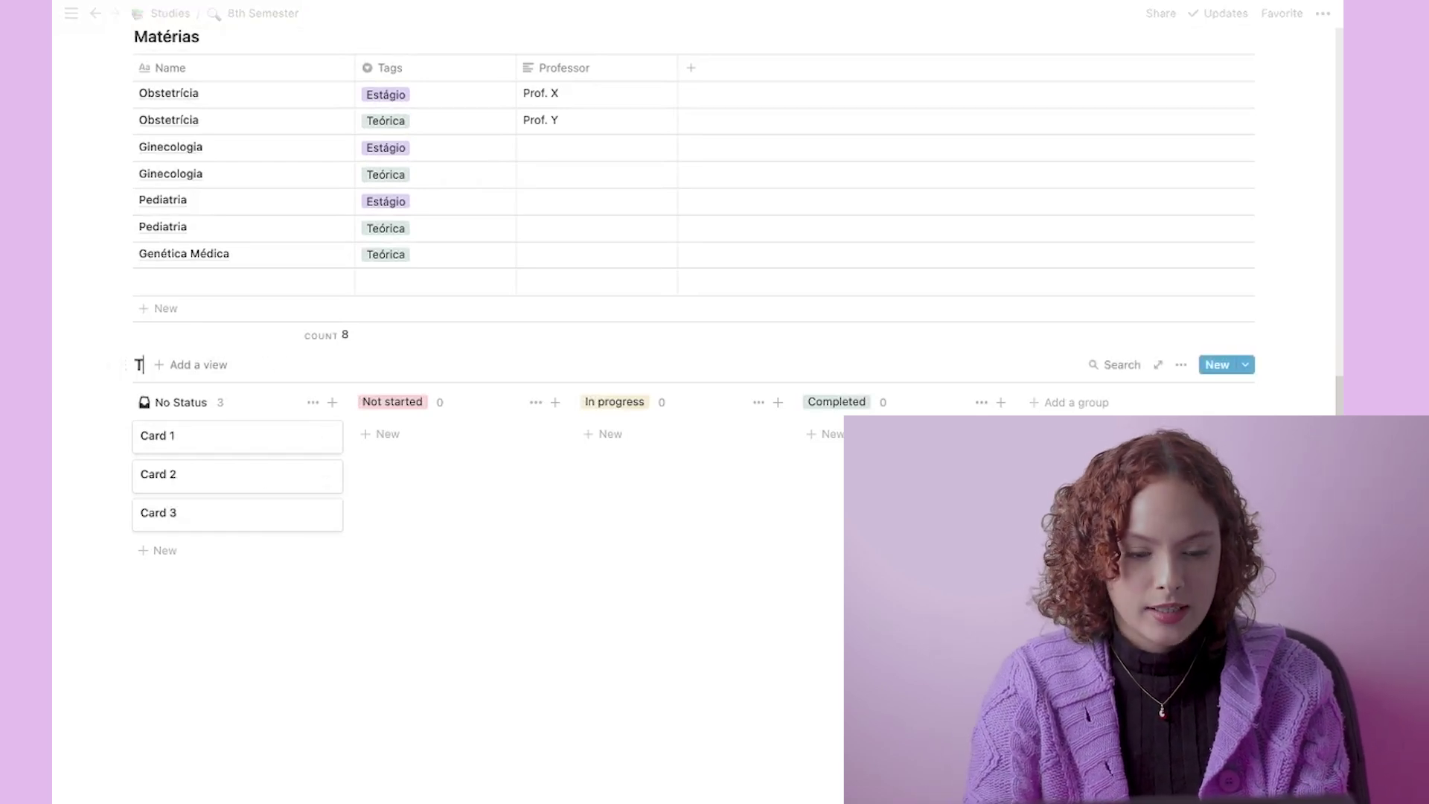
type("aks")
key("BackSpace")
key("BackSpace")
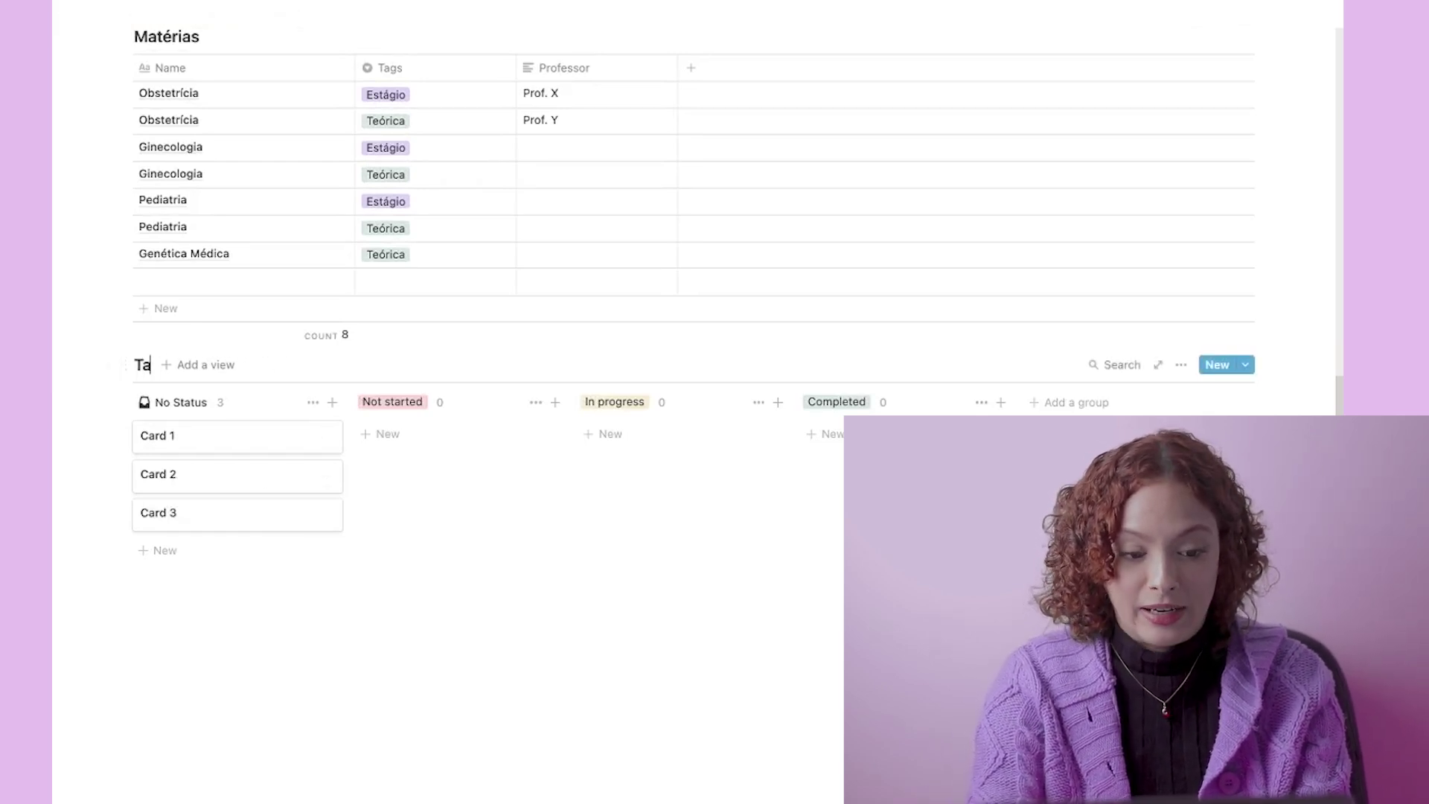
type("fet")
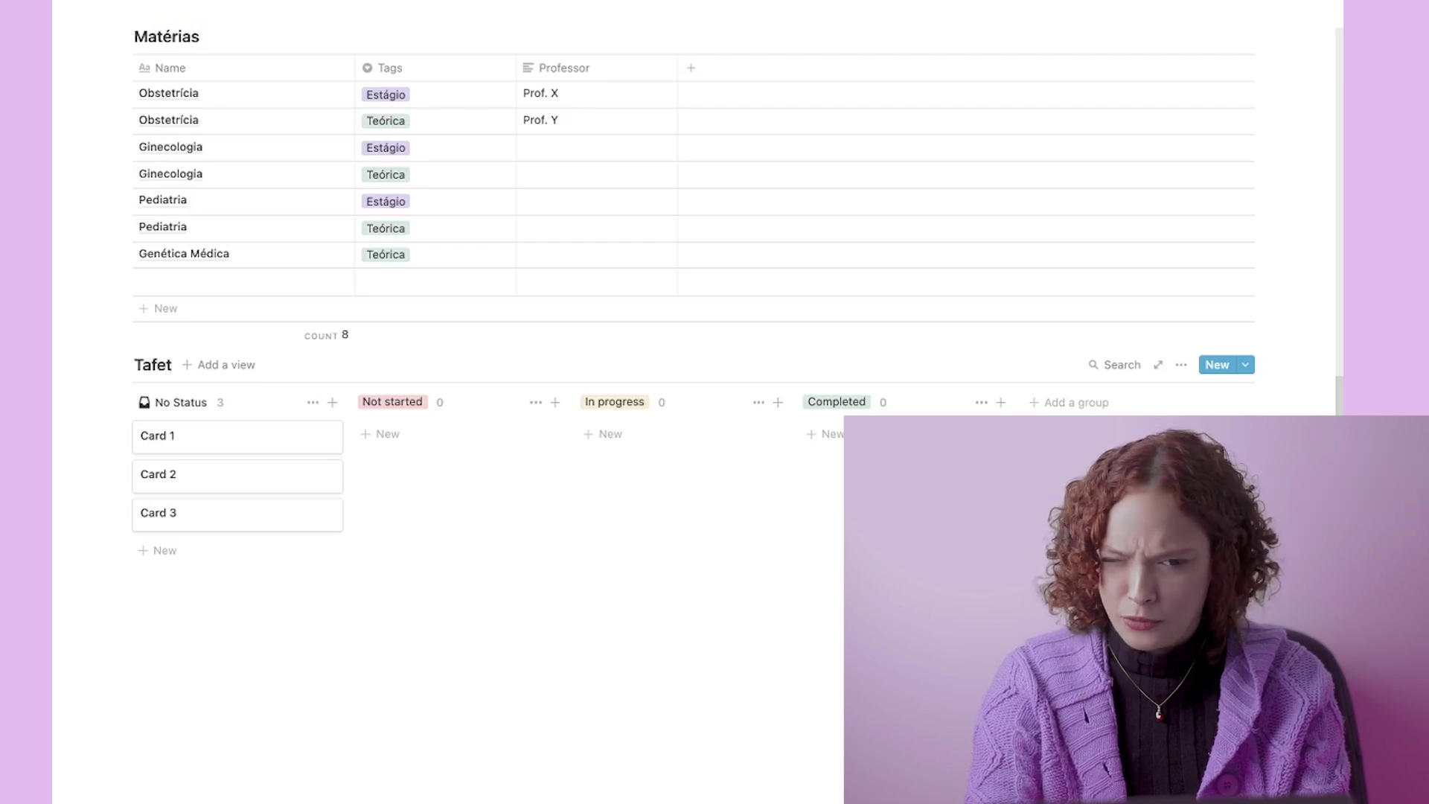
type("as")
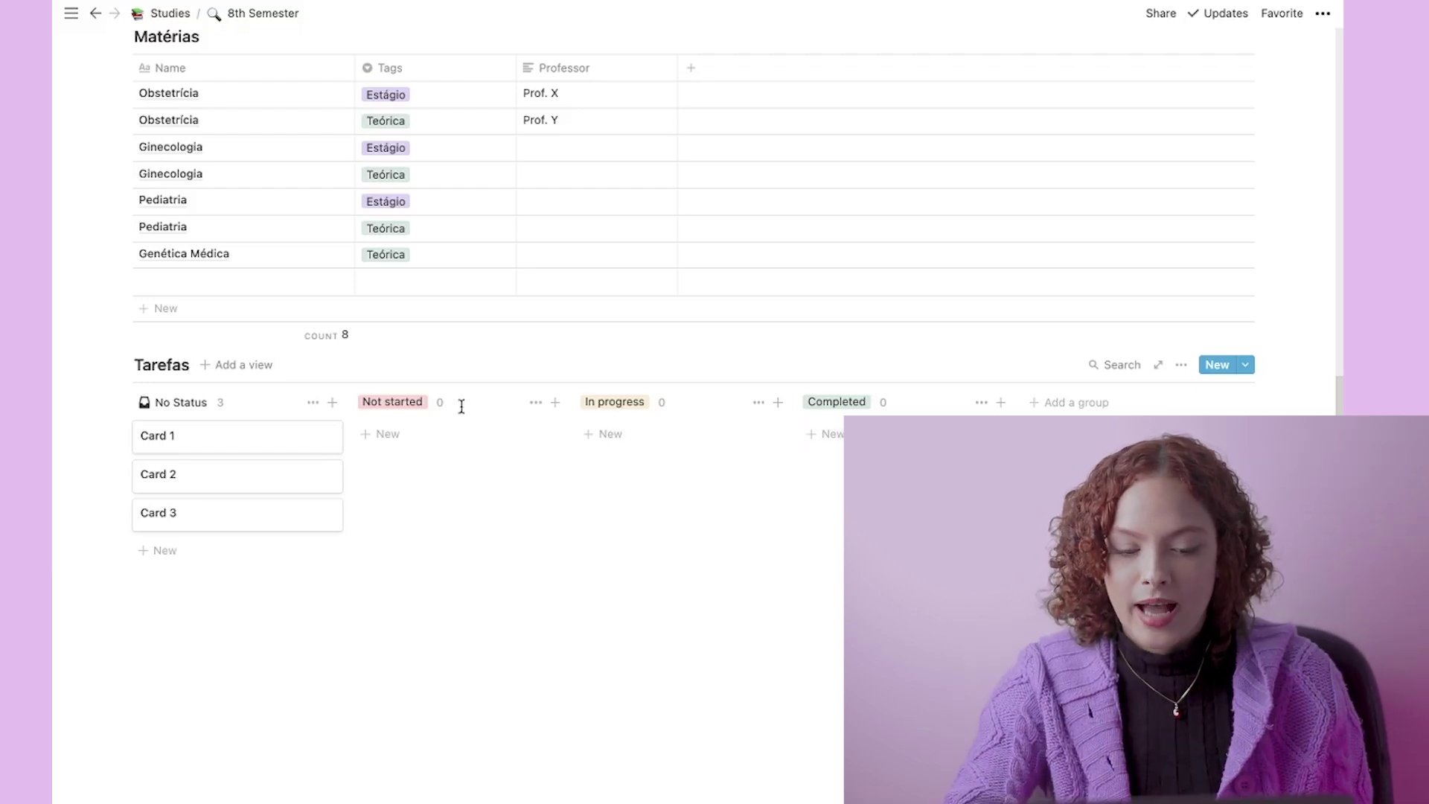
left_click(416, 402)
left_click(459, 445)
left_click(459, 445)
left_click(443, 577)
Step: Rename Card 1 in the Tarefas board as "Seminário Pediatria" and close its page
left_click(227, 433)
key("BackSpace")
key("BackSpace")
key("BackSpace")
key("BackSpace")
key("BackSpace")
key("BackSpace")
type("Seminá")
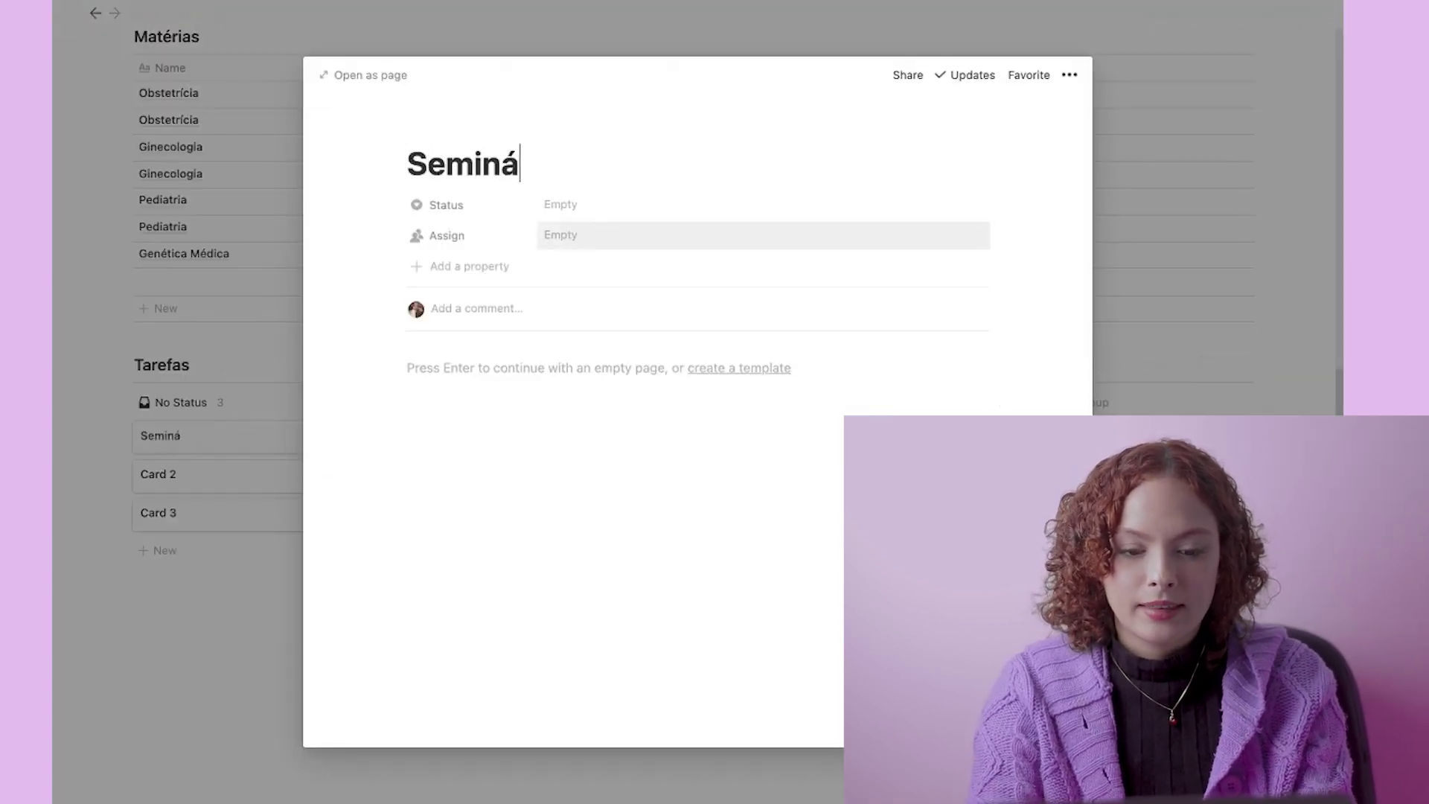
type("rio Pediatria")
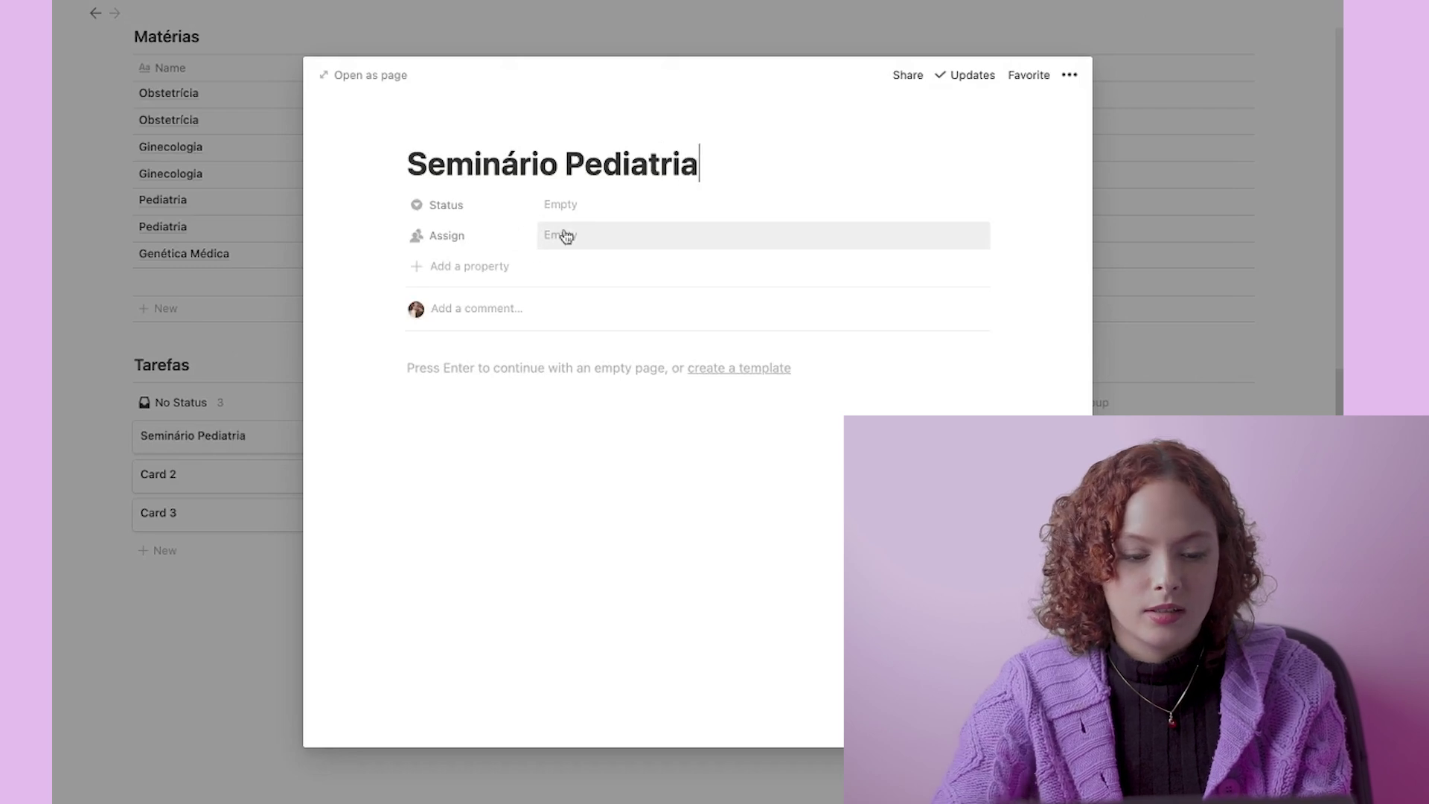
left_click(239, 414)
Step: Move the Seminário Pediatria card through the Not started and Completed columns, leaving it under In progress
left_click_drag(233, 447, 450, 417)
left_click_drag(436, 469, 849, 450)
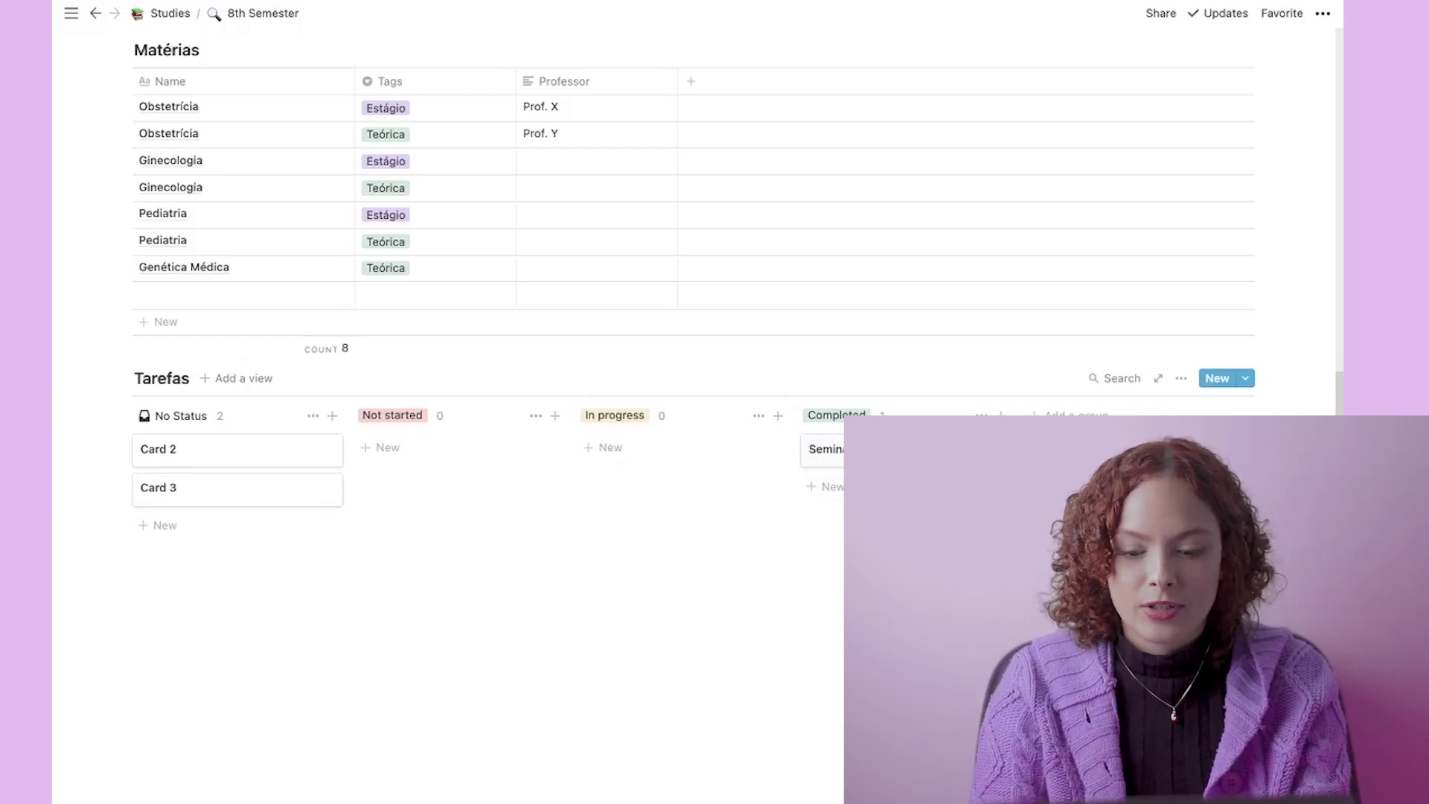
left_click_drag(812, 451, 649, 458)
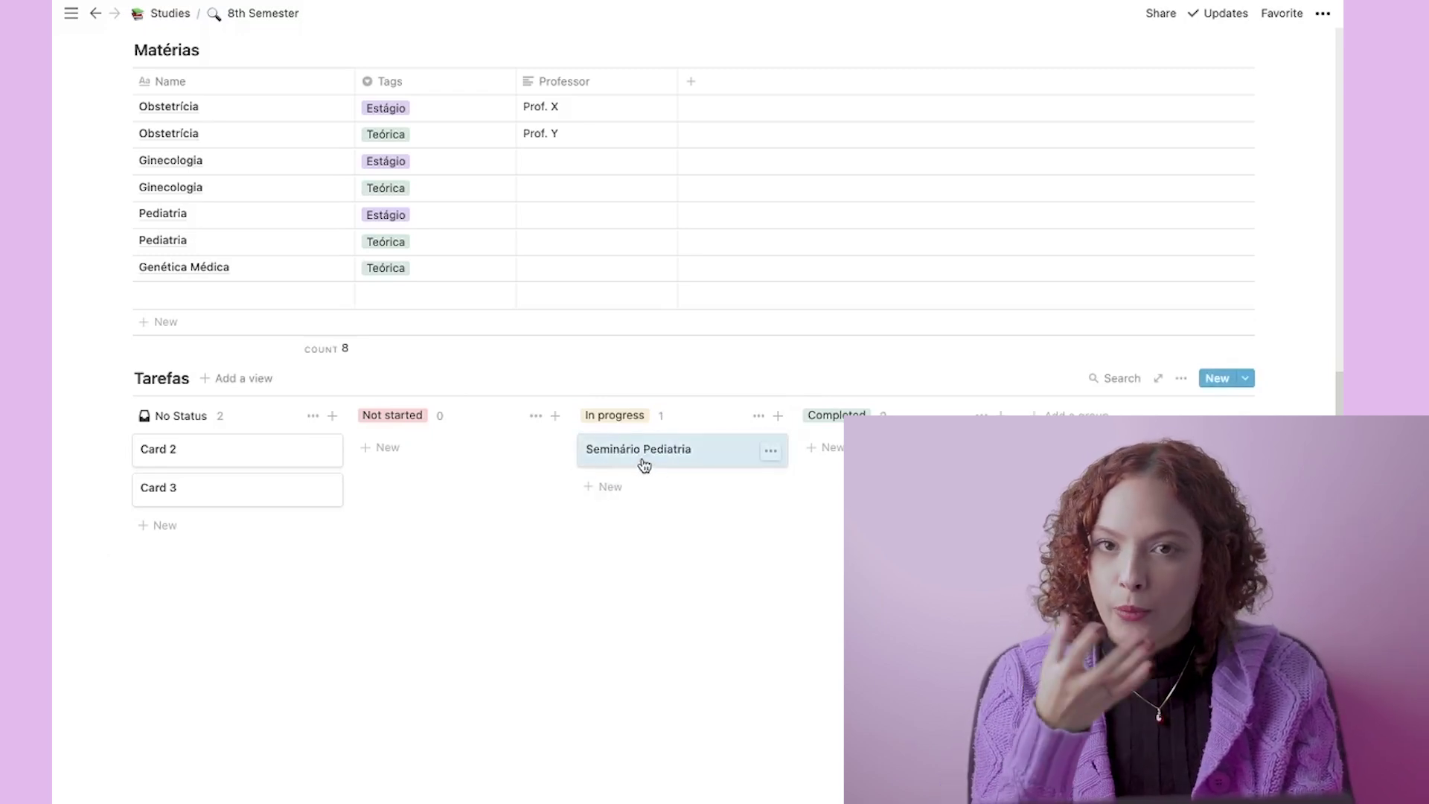
Step: Open the Seminário Pediatria card, start an empty page body in it and return to the board
left_click(645, 465)
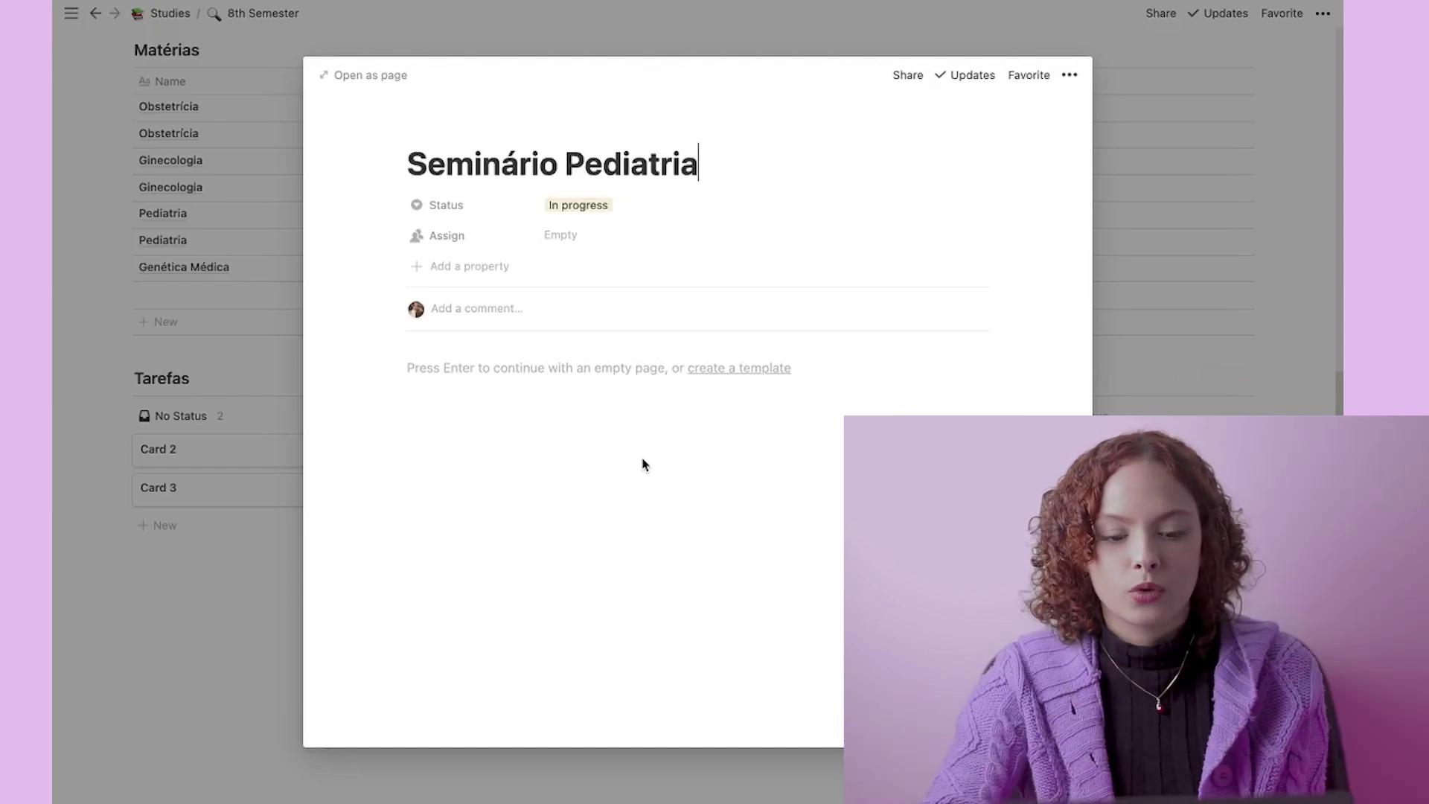
key("Return")
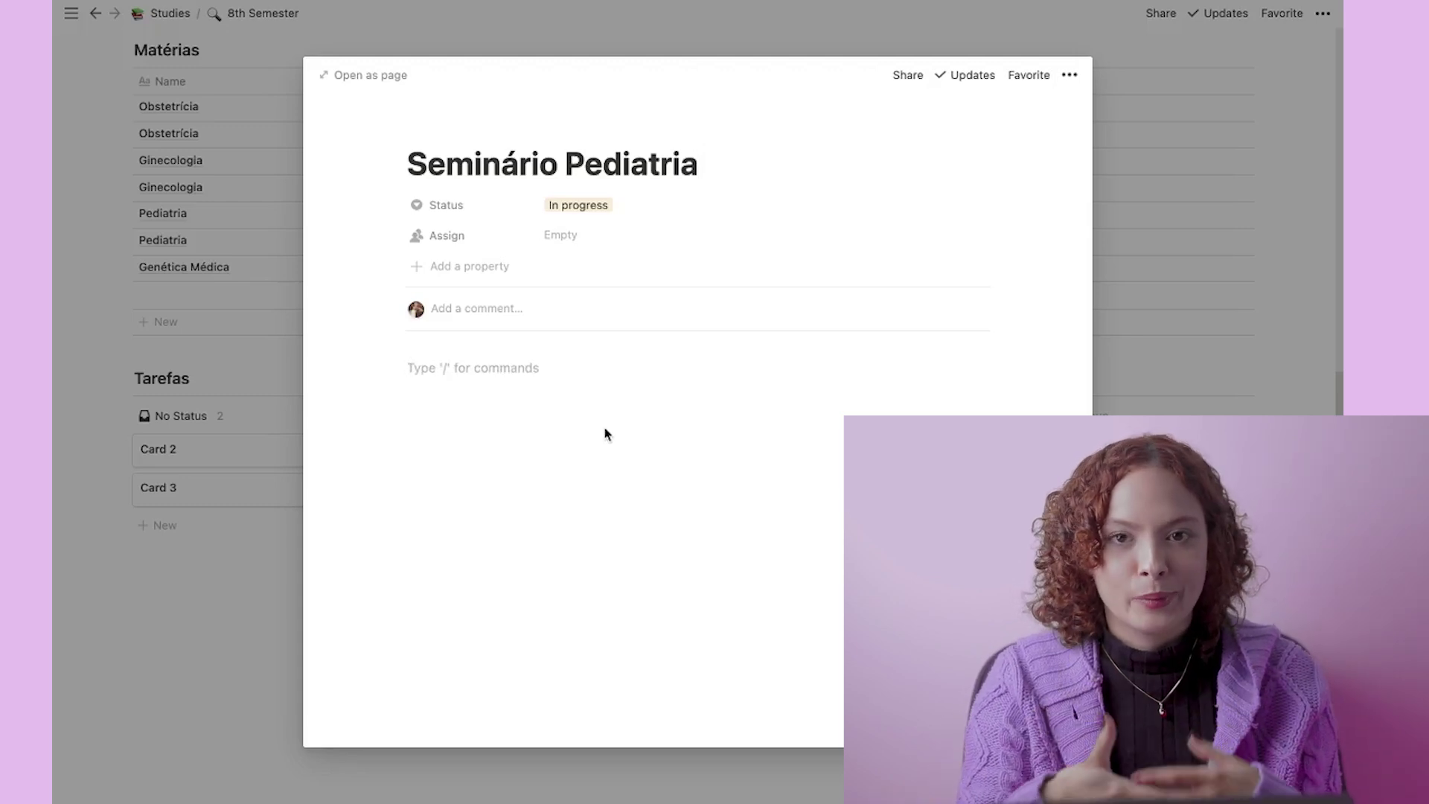
left_click(87, 452)
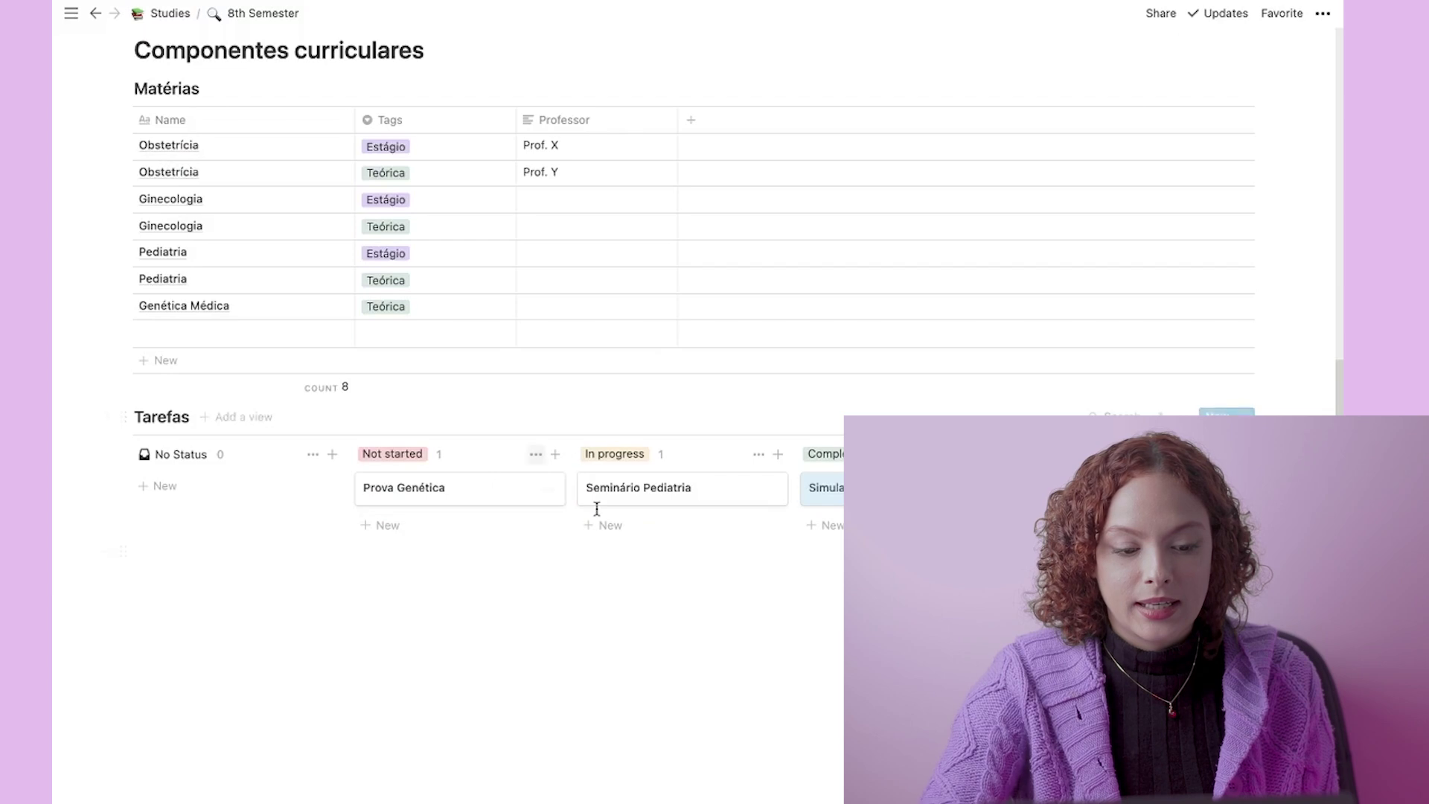
Step: Add a date property named "Data" to the Prova Genética card
left_click(500, 499)
left_click(463, 267)
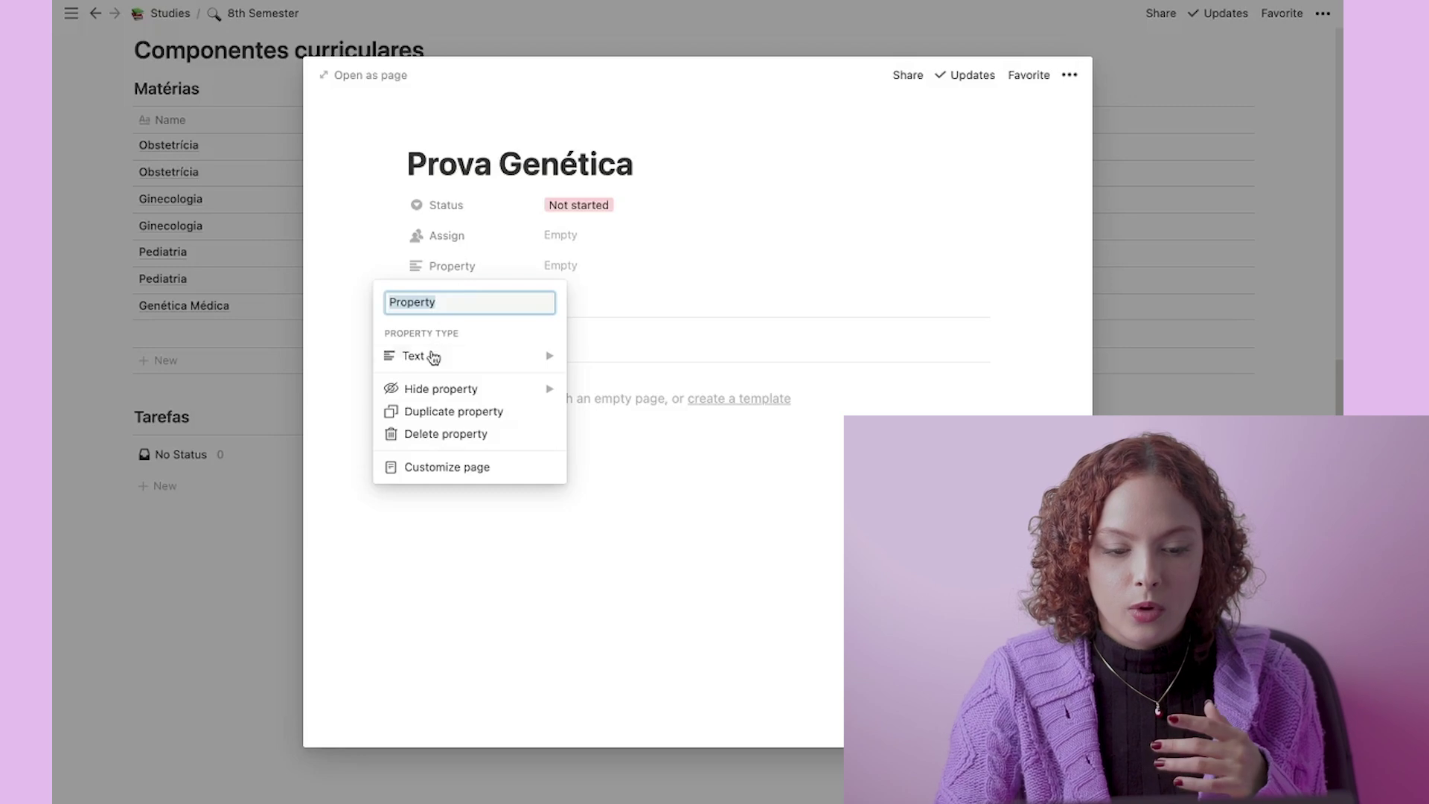
mouse_move(433, 358)
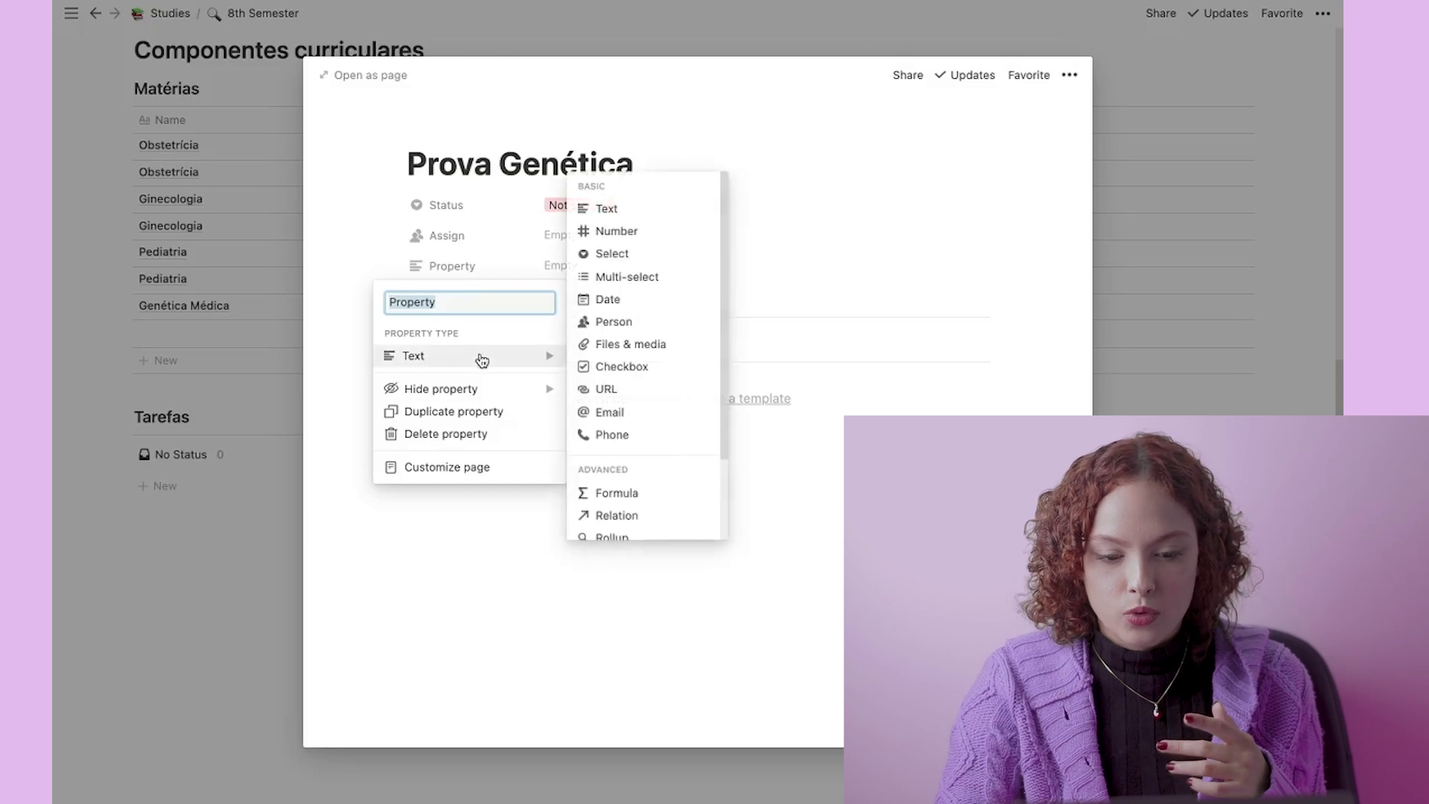
left_click(642, 298)
left_click(573, 266)
left_click(477, 266)
type("Data")
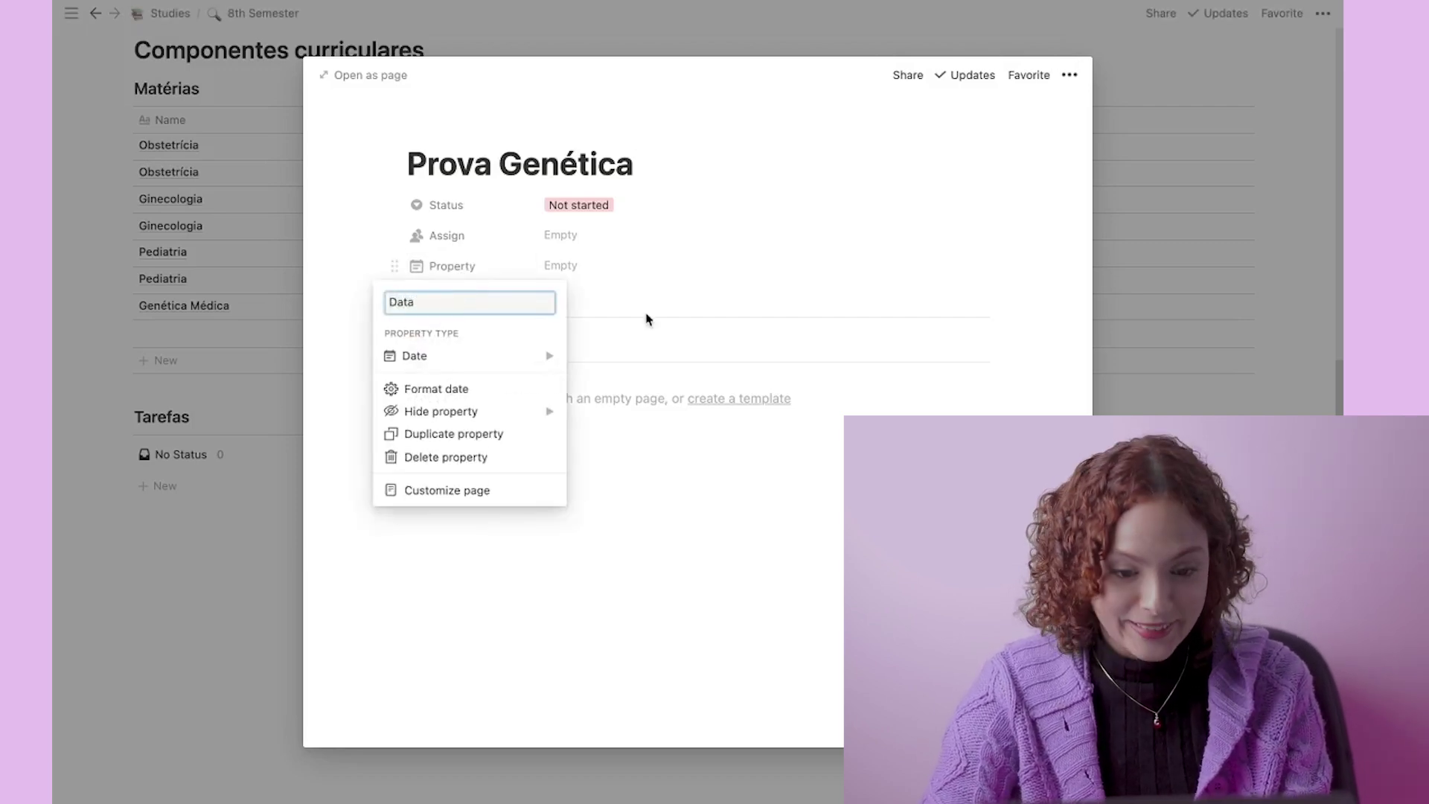
Step: Set the Prova Genética card's date to May 21, 2021 with time included and a reminder 2 days before
key("Return")
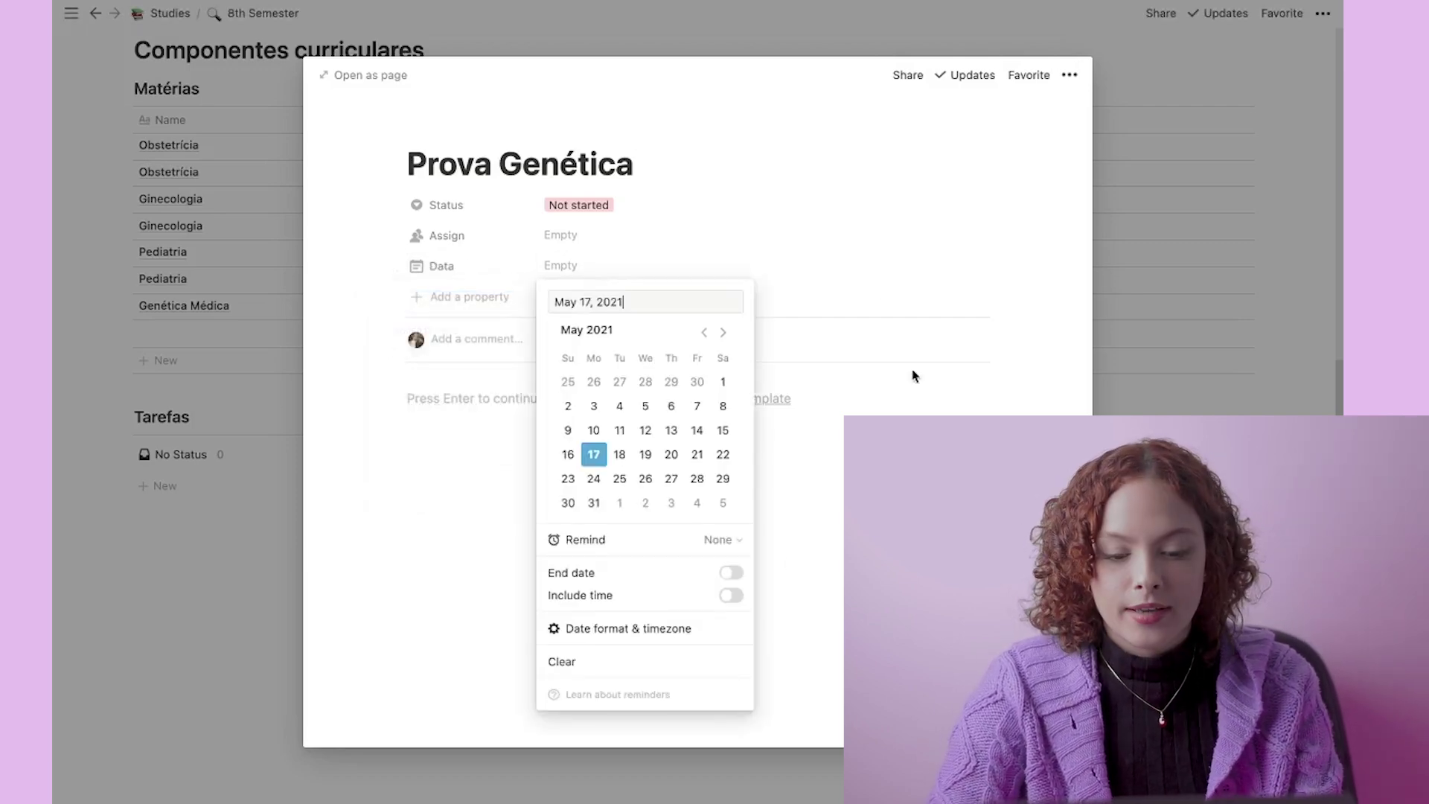
left_click(697, 456)
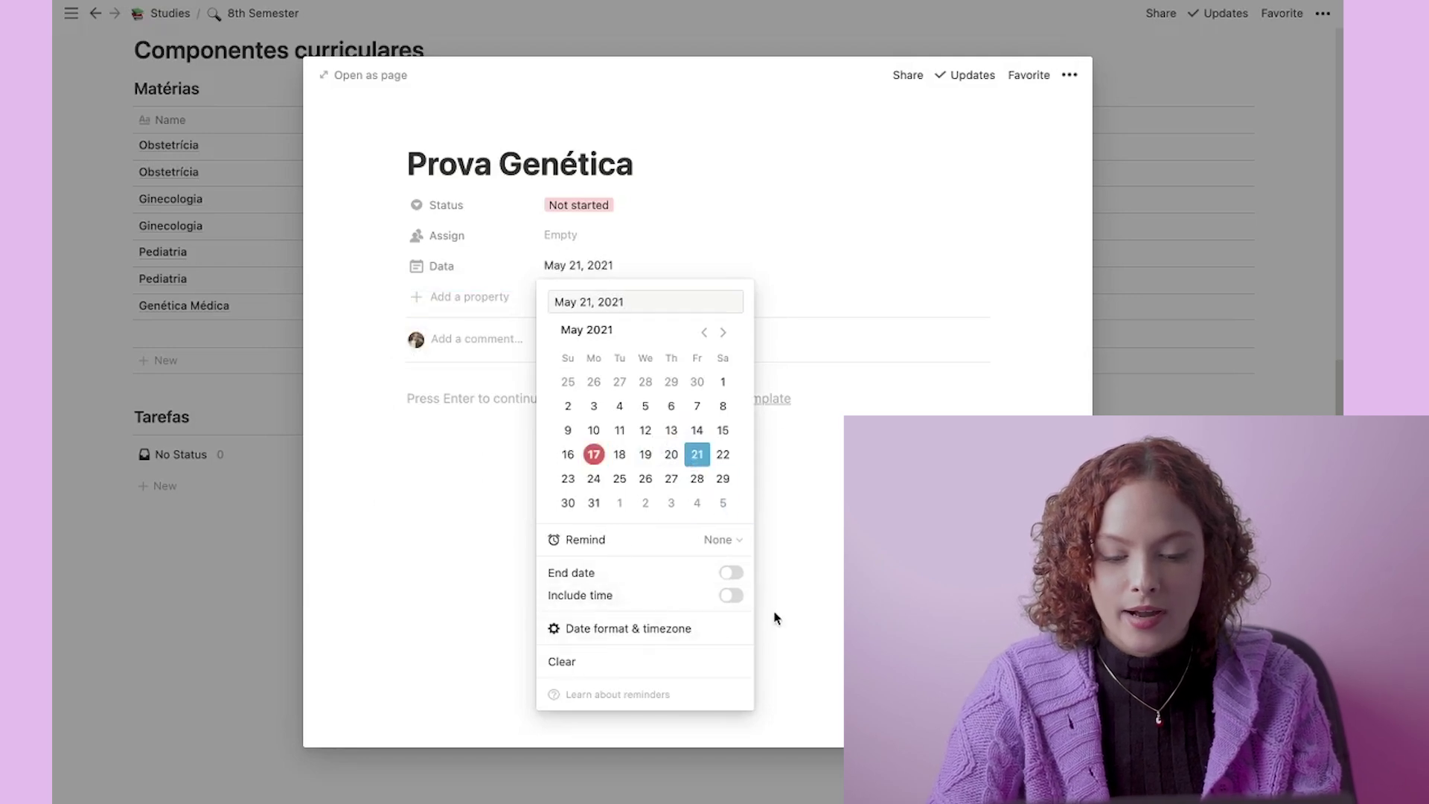
left_click(733, 600)
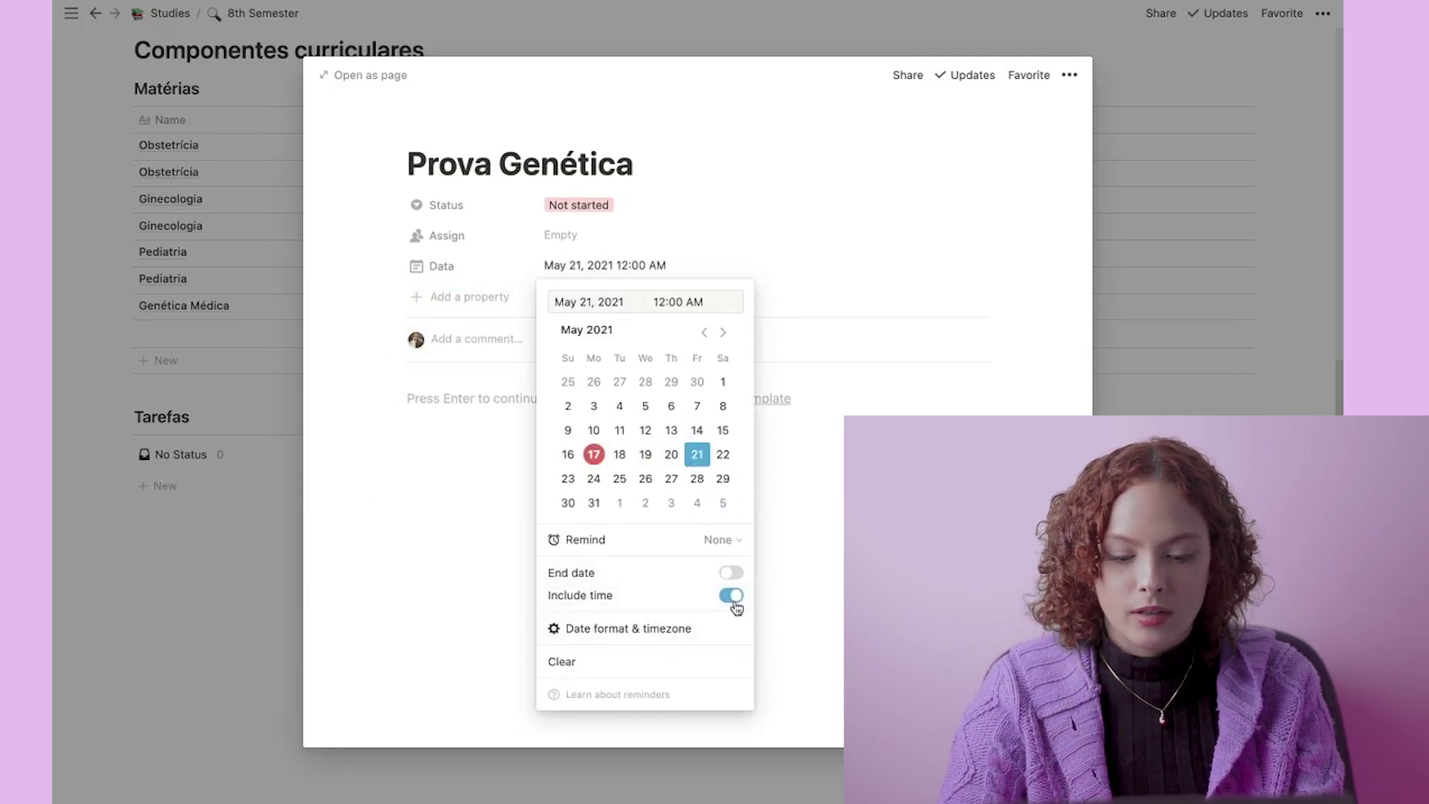
left_click(706, 549)
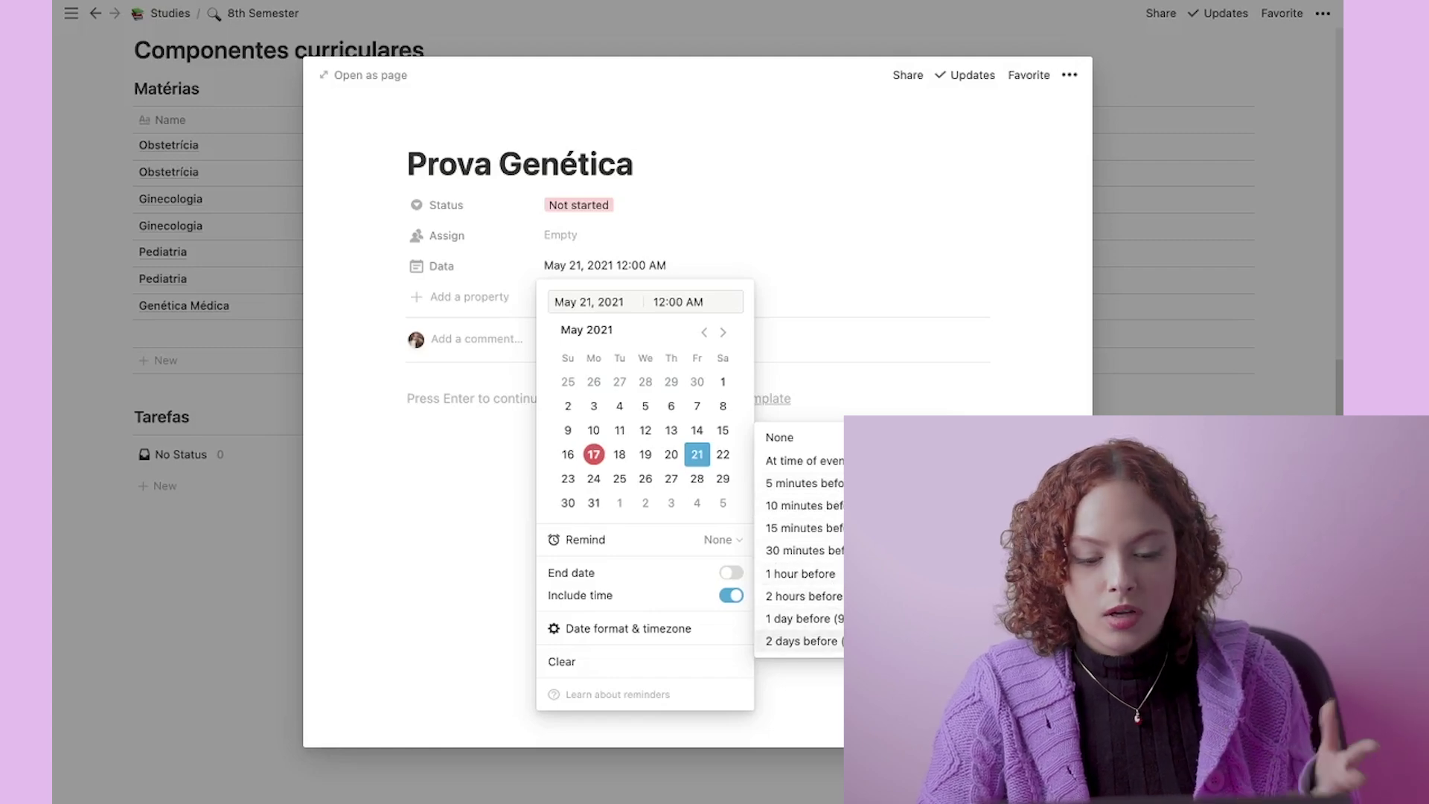
left_click(802, 640)
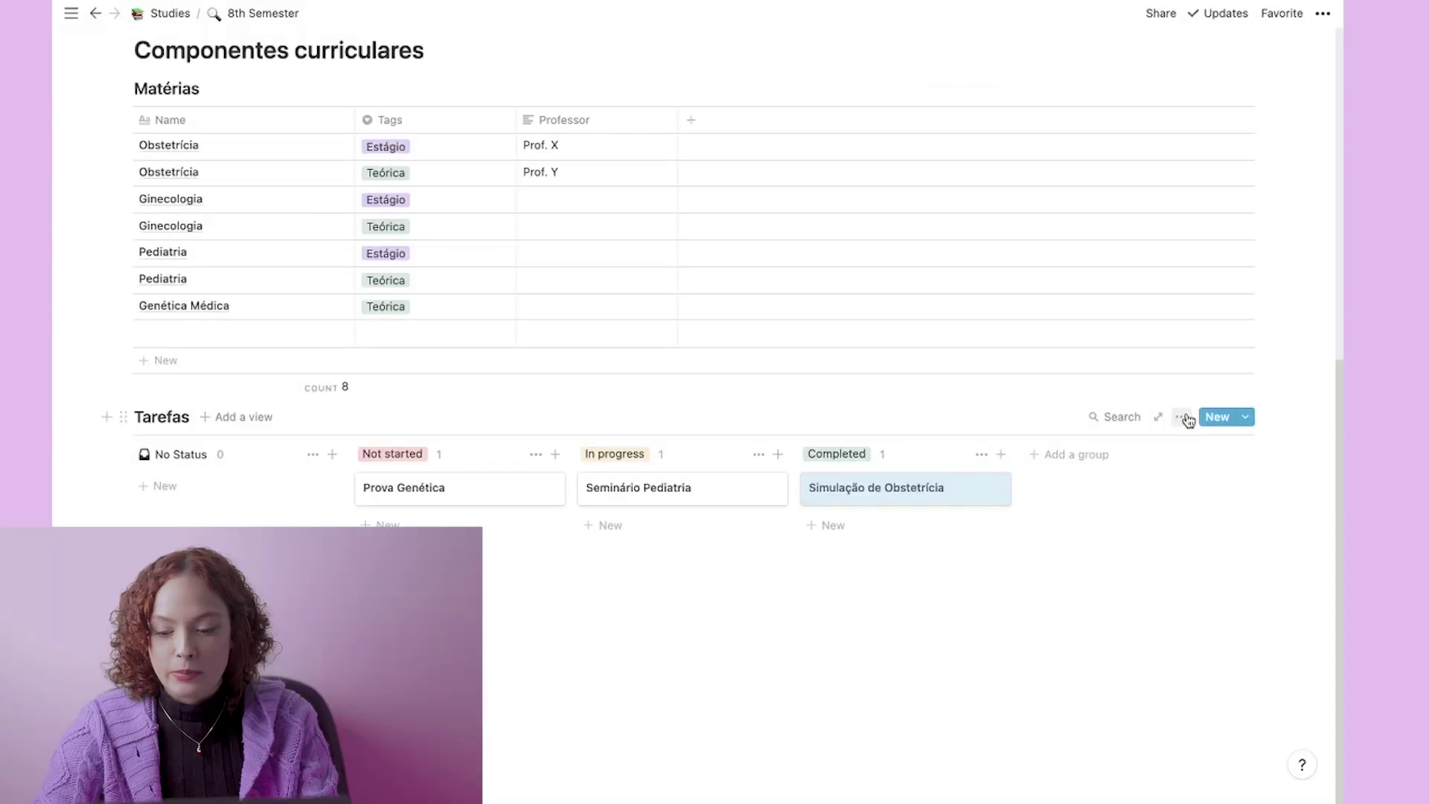
Step: Show the Data property on the Tarefas board cards, and turn the Status property on and off again
left_click(1185, 416)
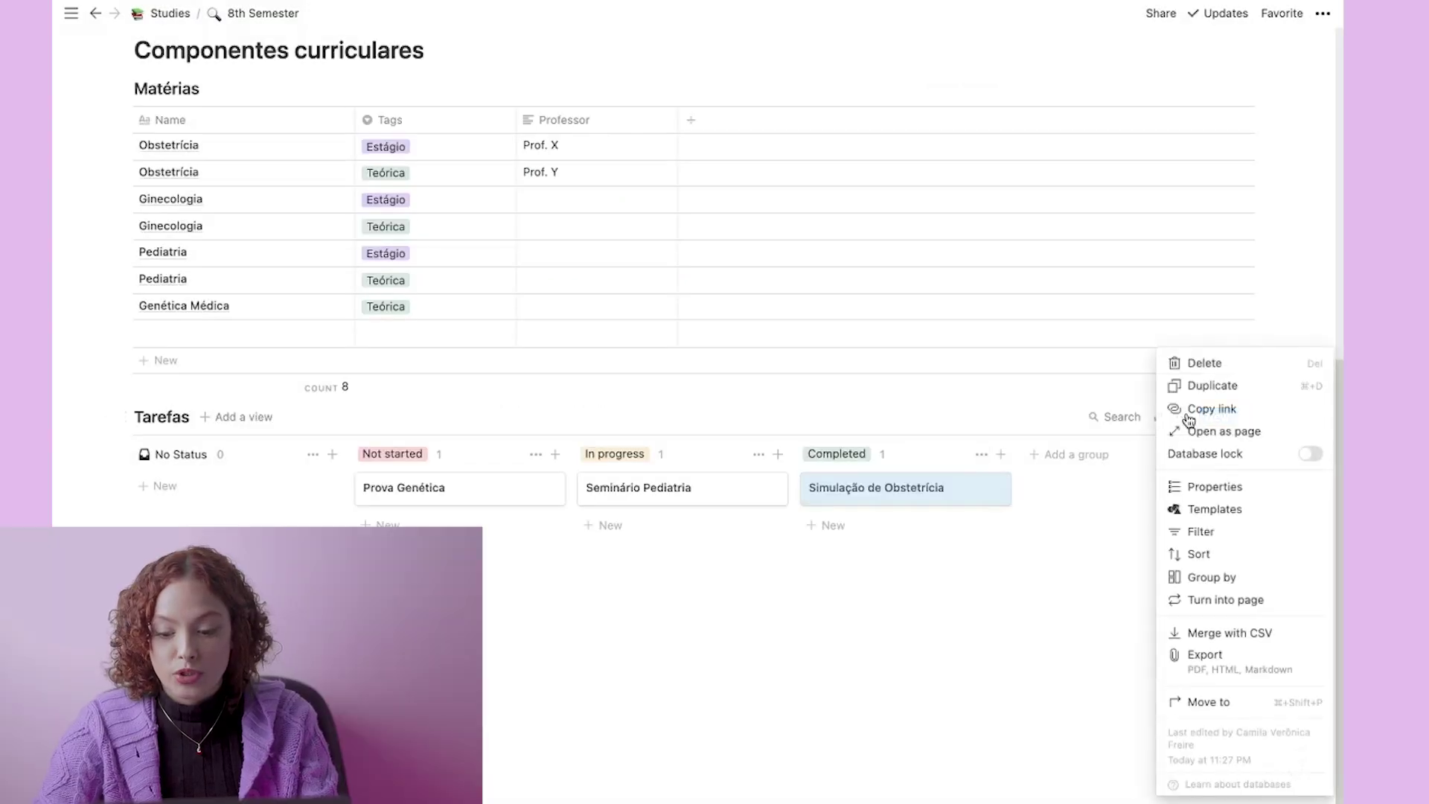
left_click(1207, 488)
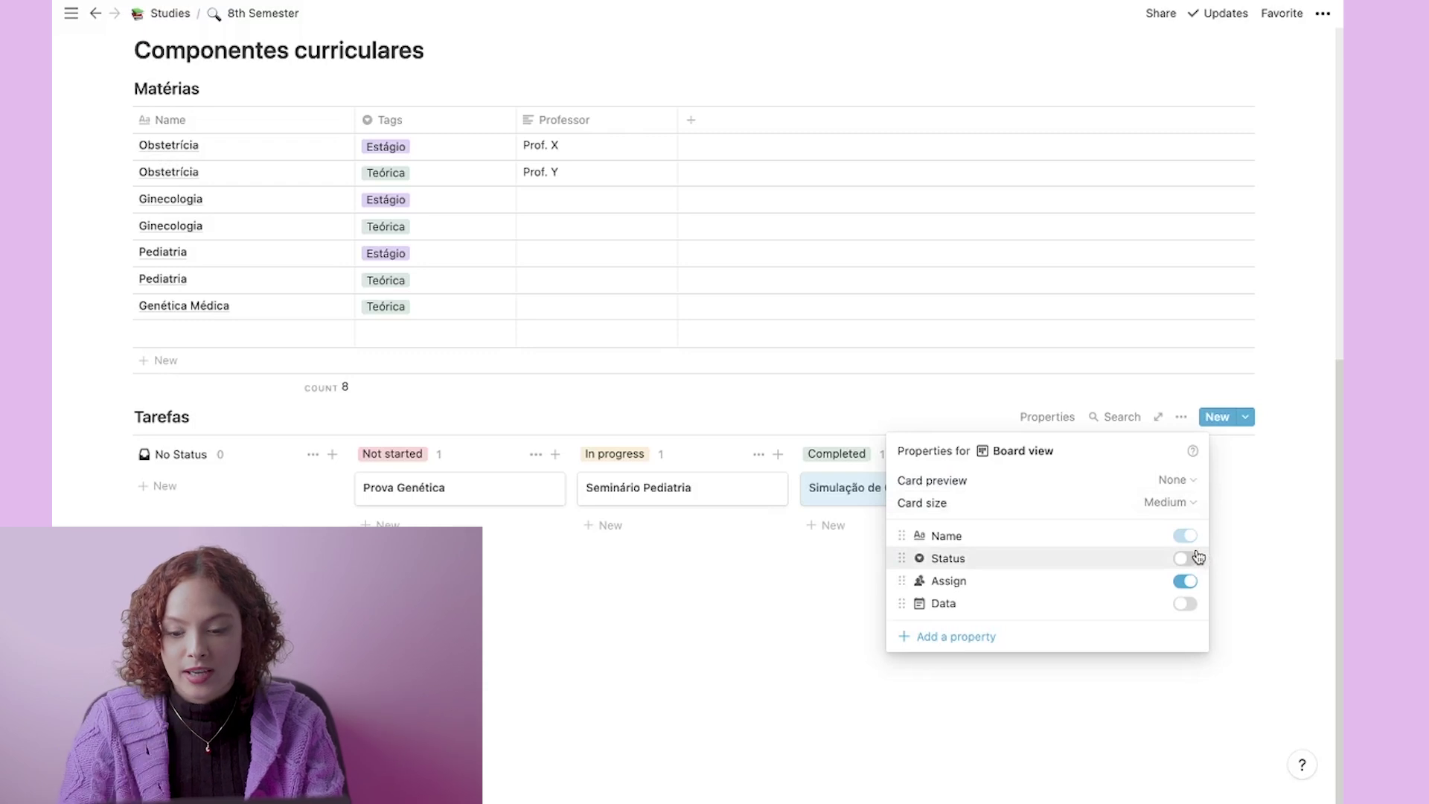
left_click(1186, 603)
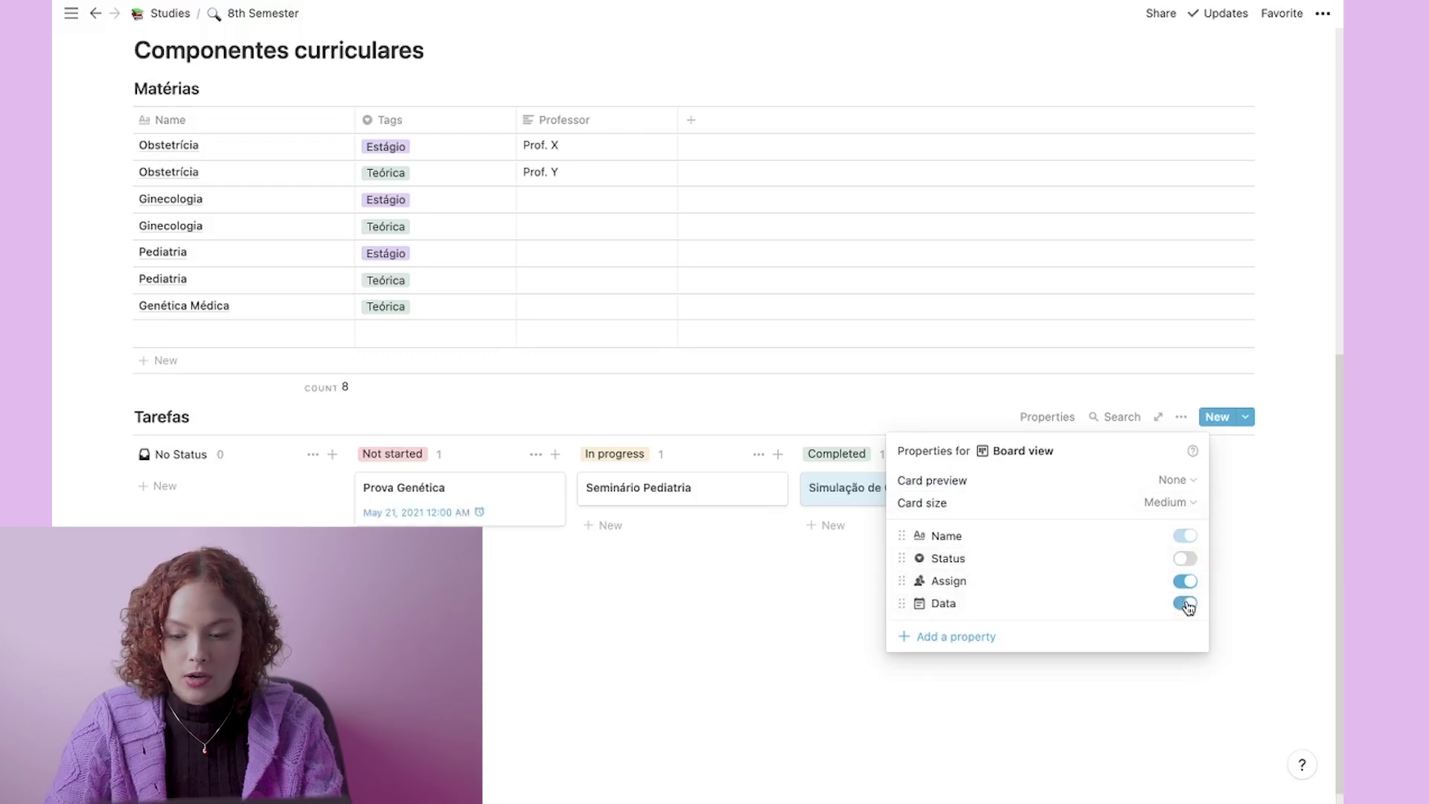
left_click(1182, 559)
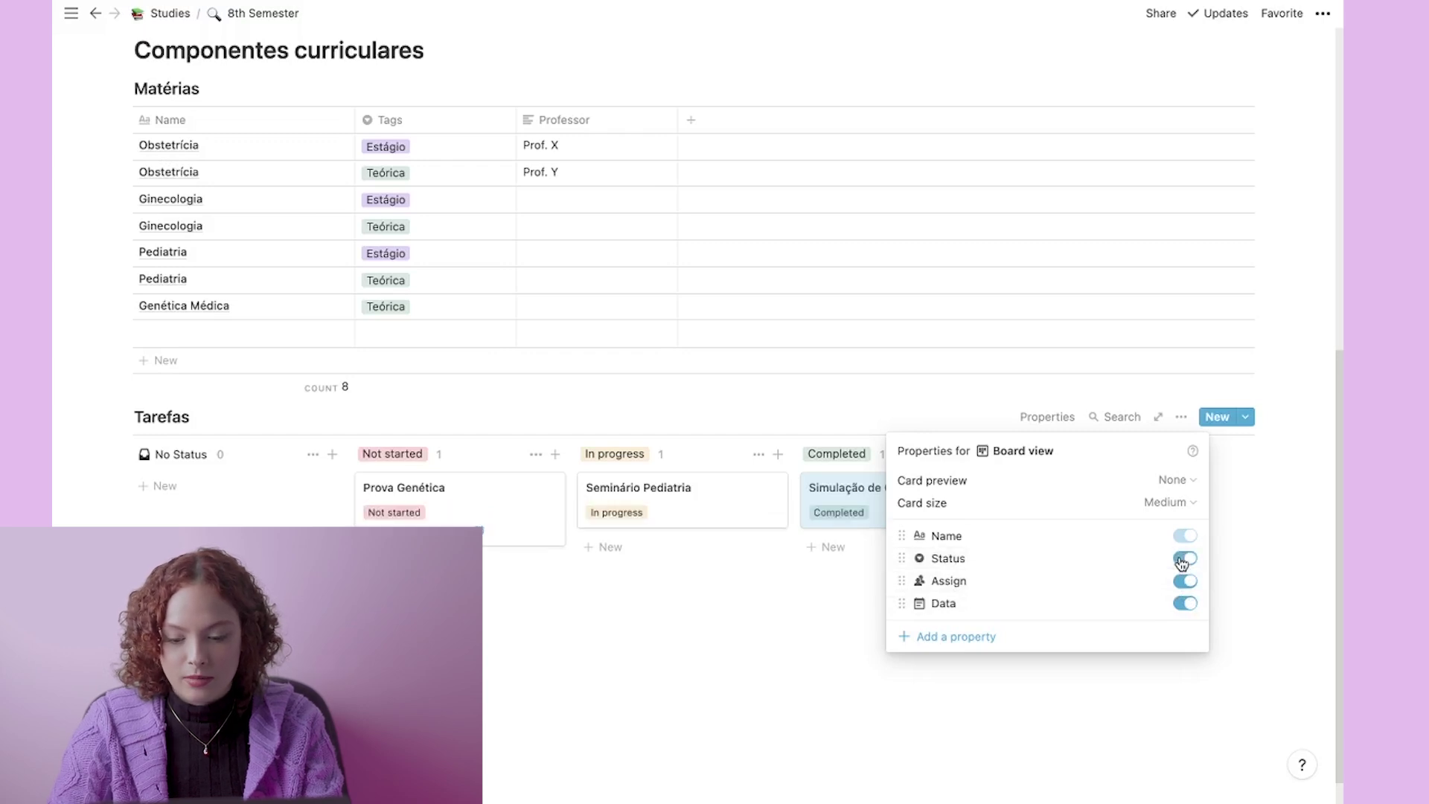
left_click(1184, 559)
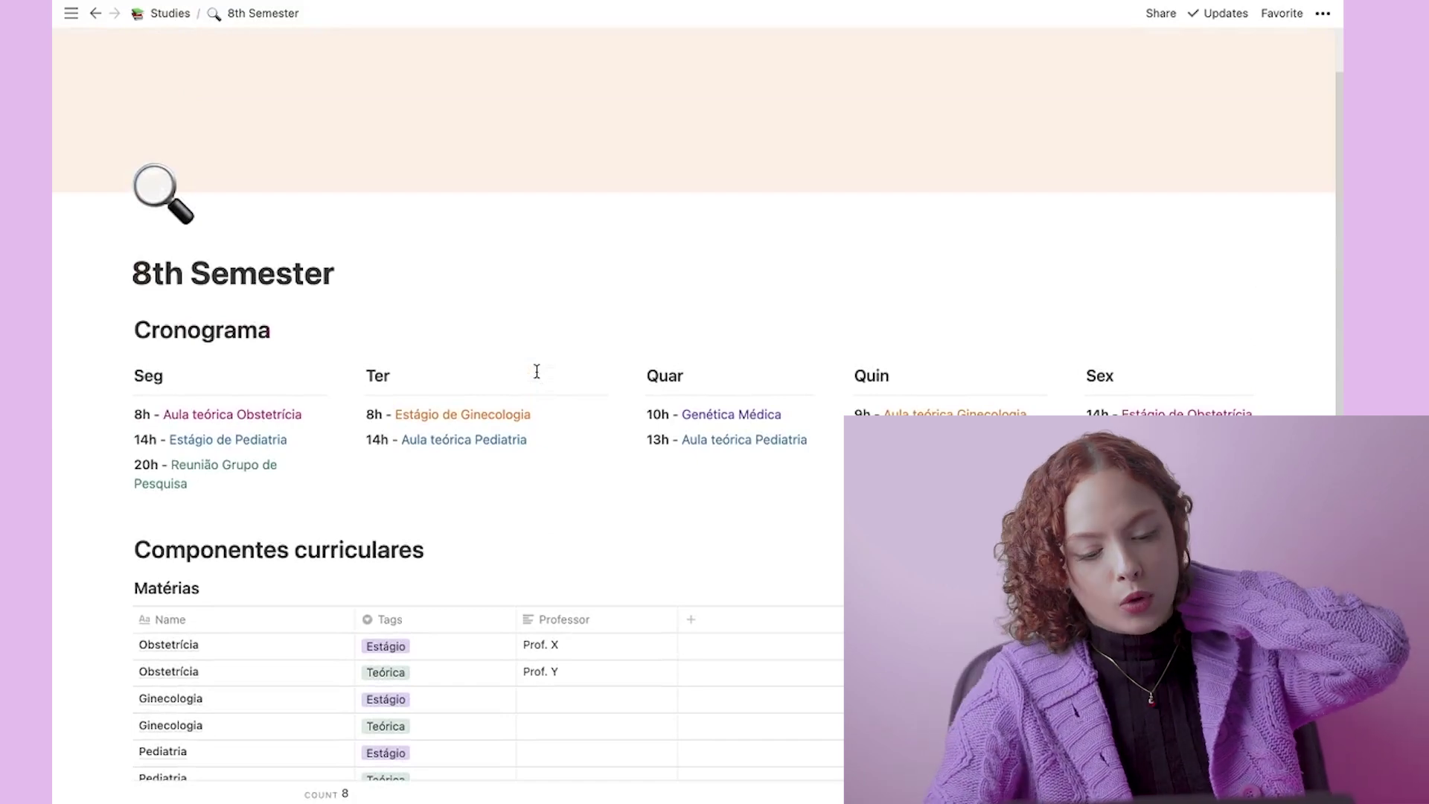
Step: Open the Obstetrícia entry tagged Estágio from the Matérias table and start an empty page body
scroll(527, 443, "down", 1)
scroll(528, 443, "down", 7)
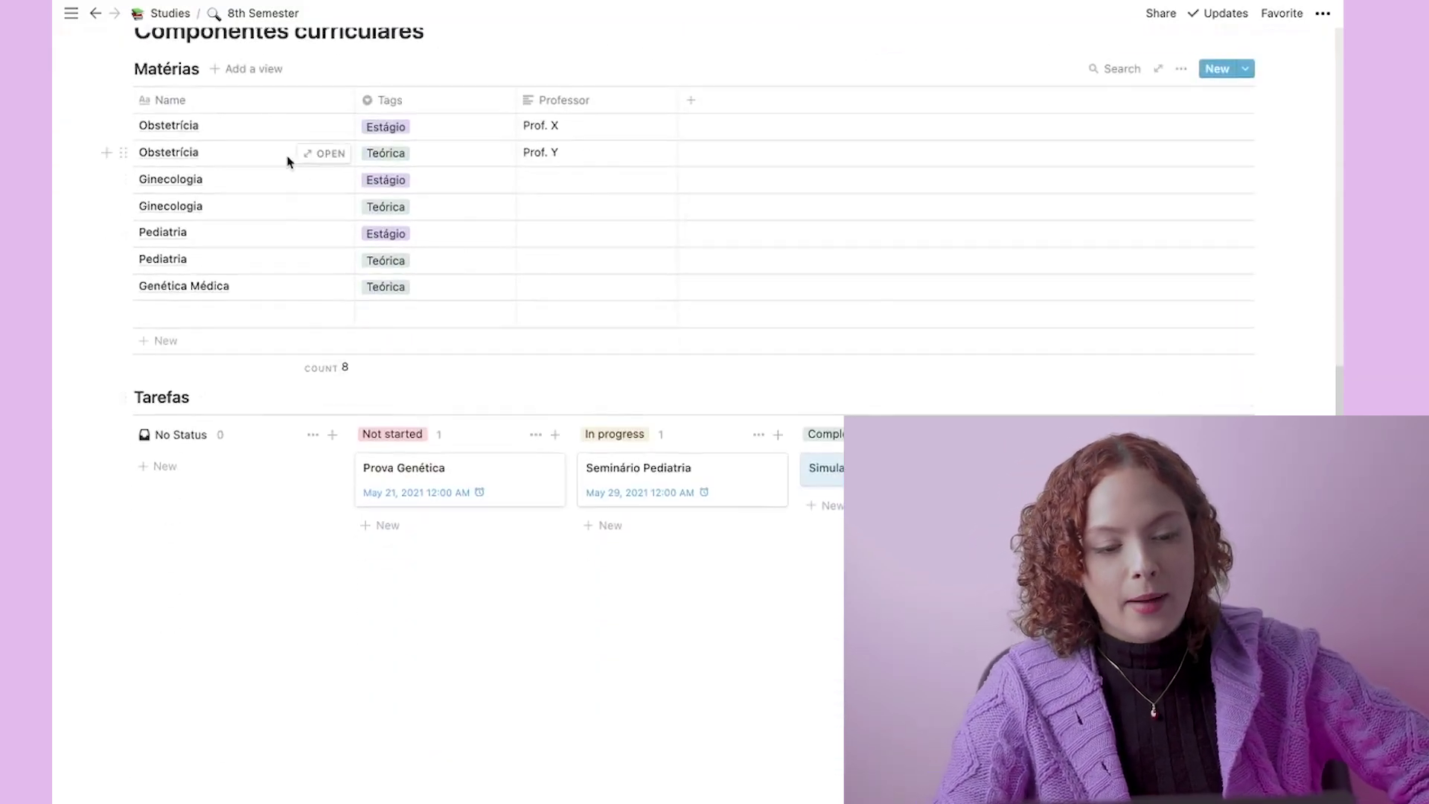
scroll(187, 81, "up", 1)
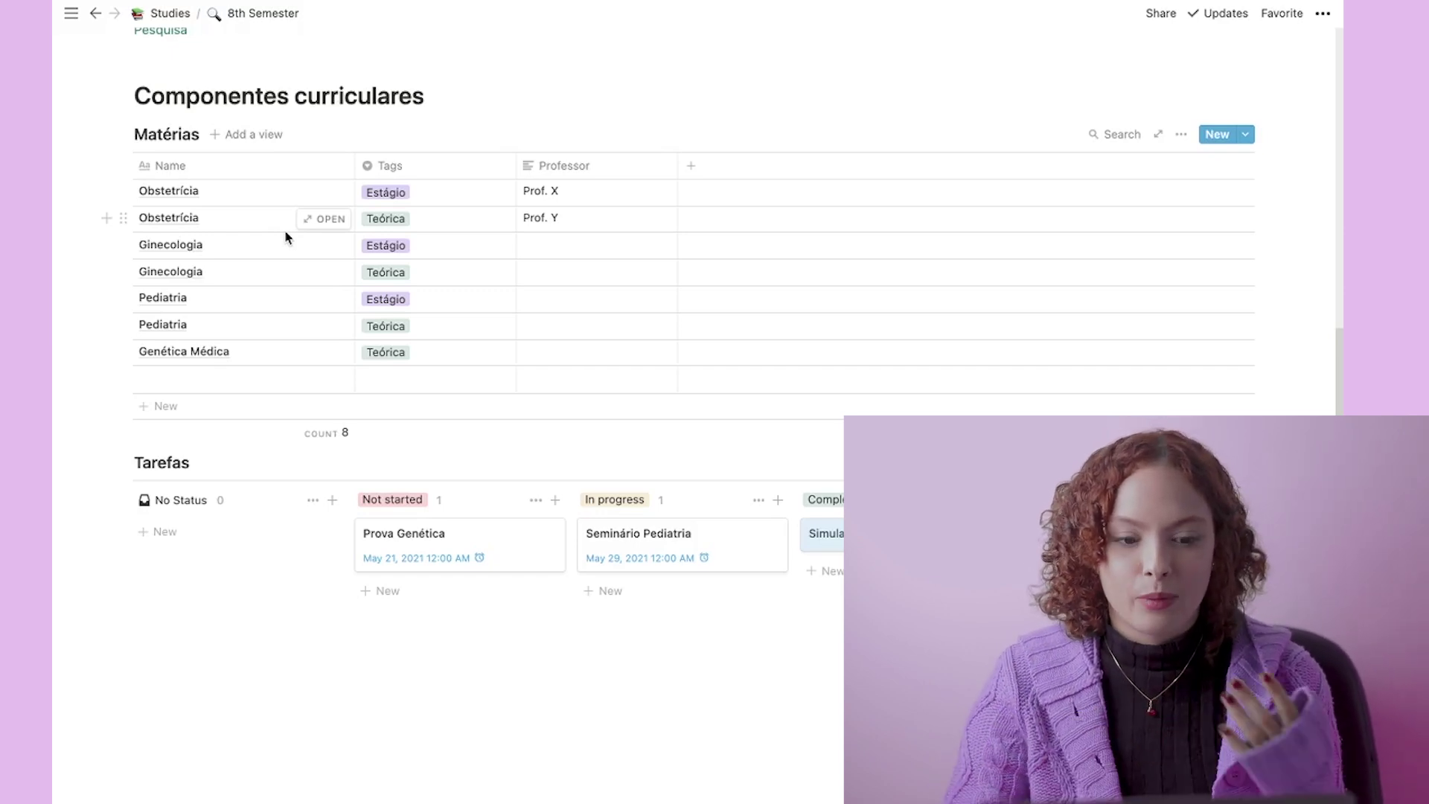
left_click(320, 195)
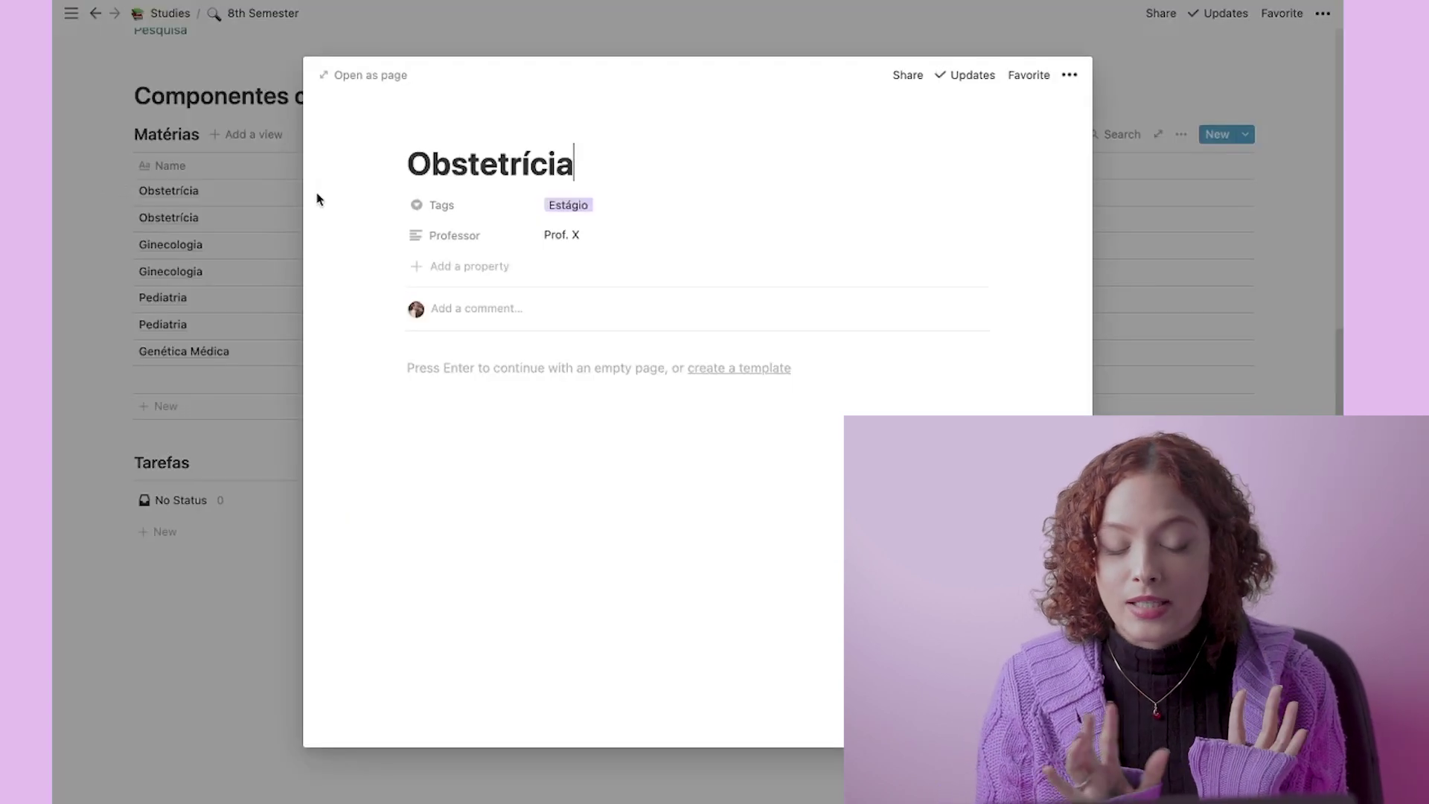
left_click(521, 390)
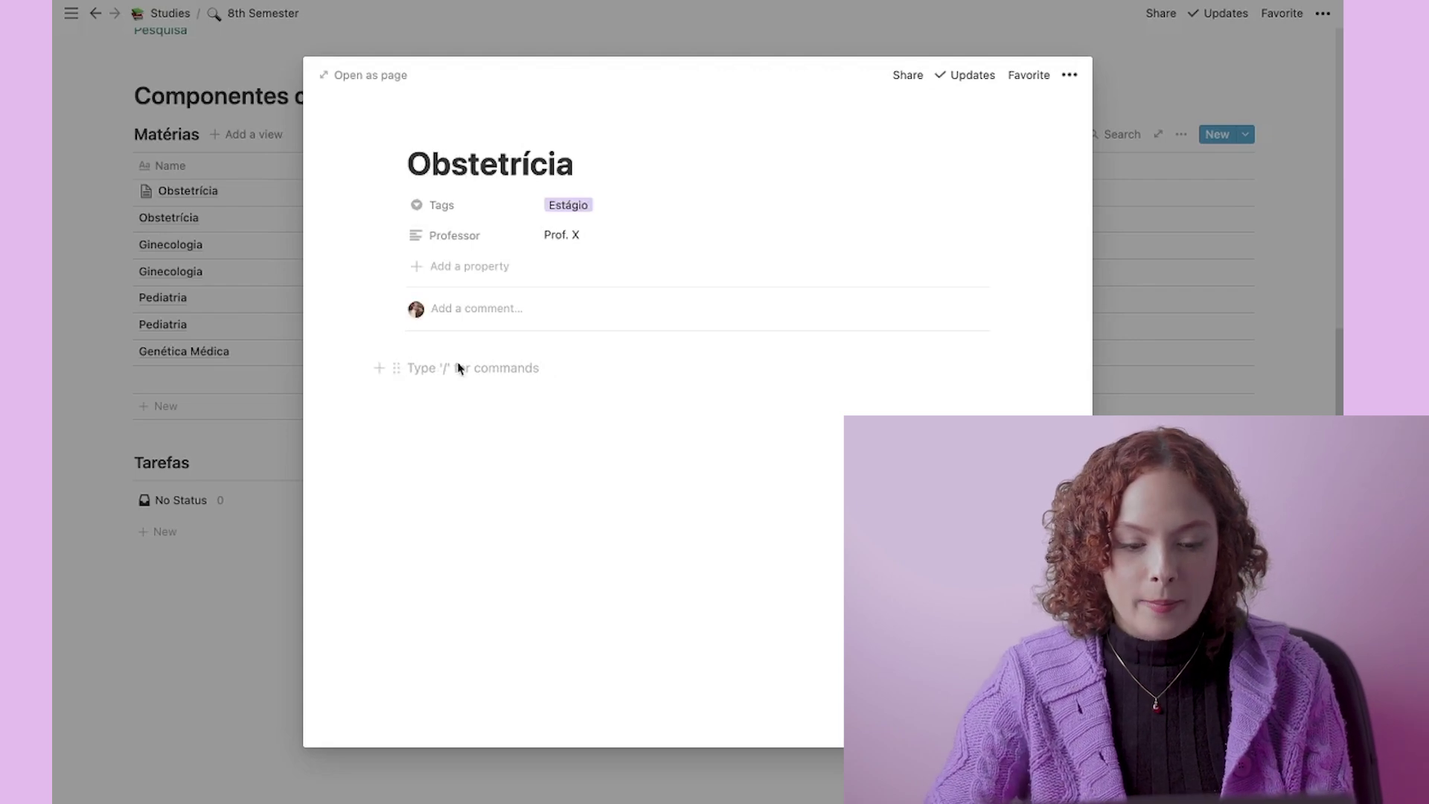
Step: Insert an inline table in the Obstetrícia page and title it "Study schedule"
type("/")
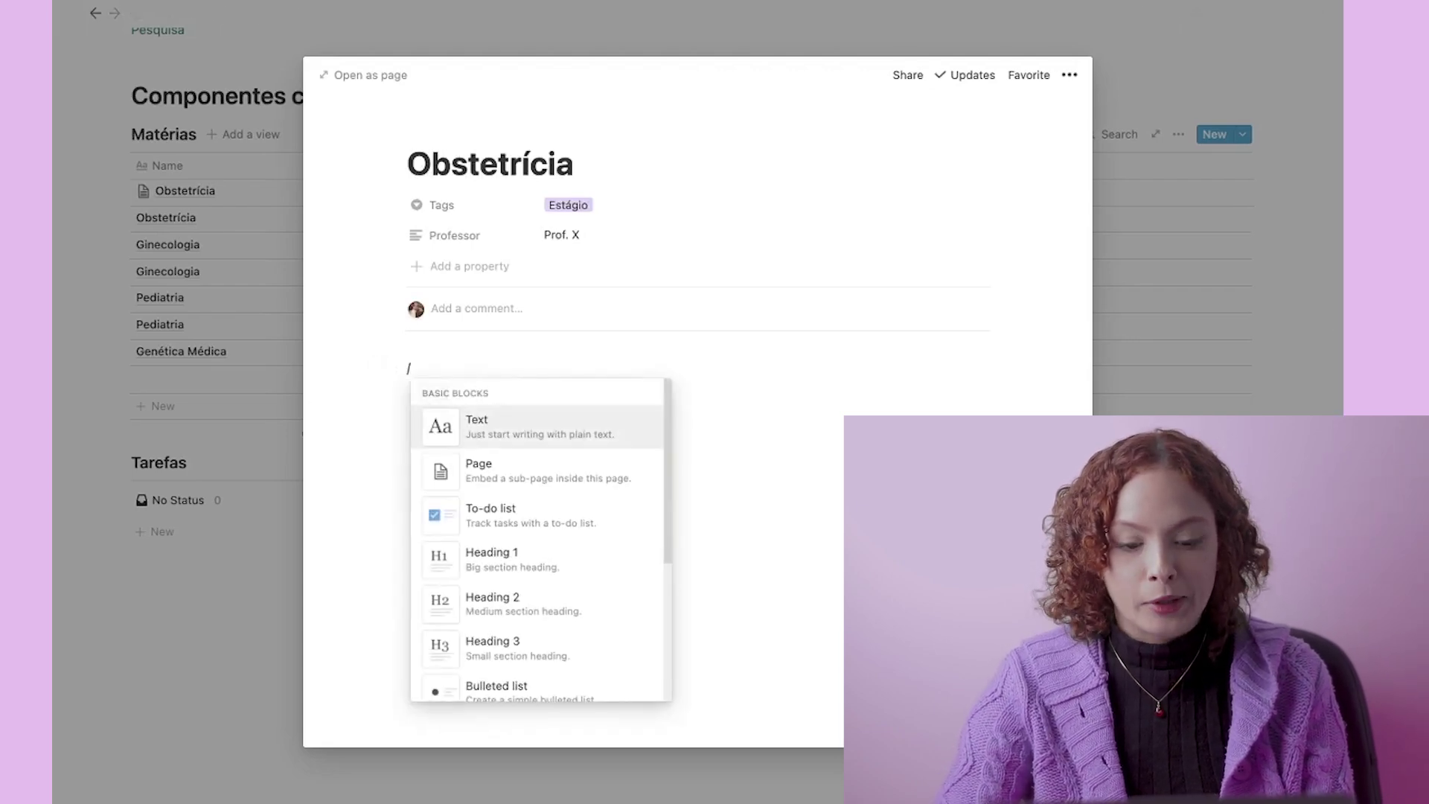
scroll(494, 663, "down", 5)
scroll(494, 663, "down", 6)
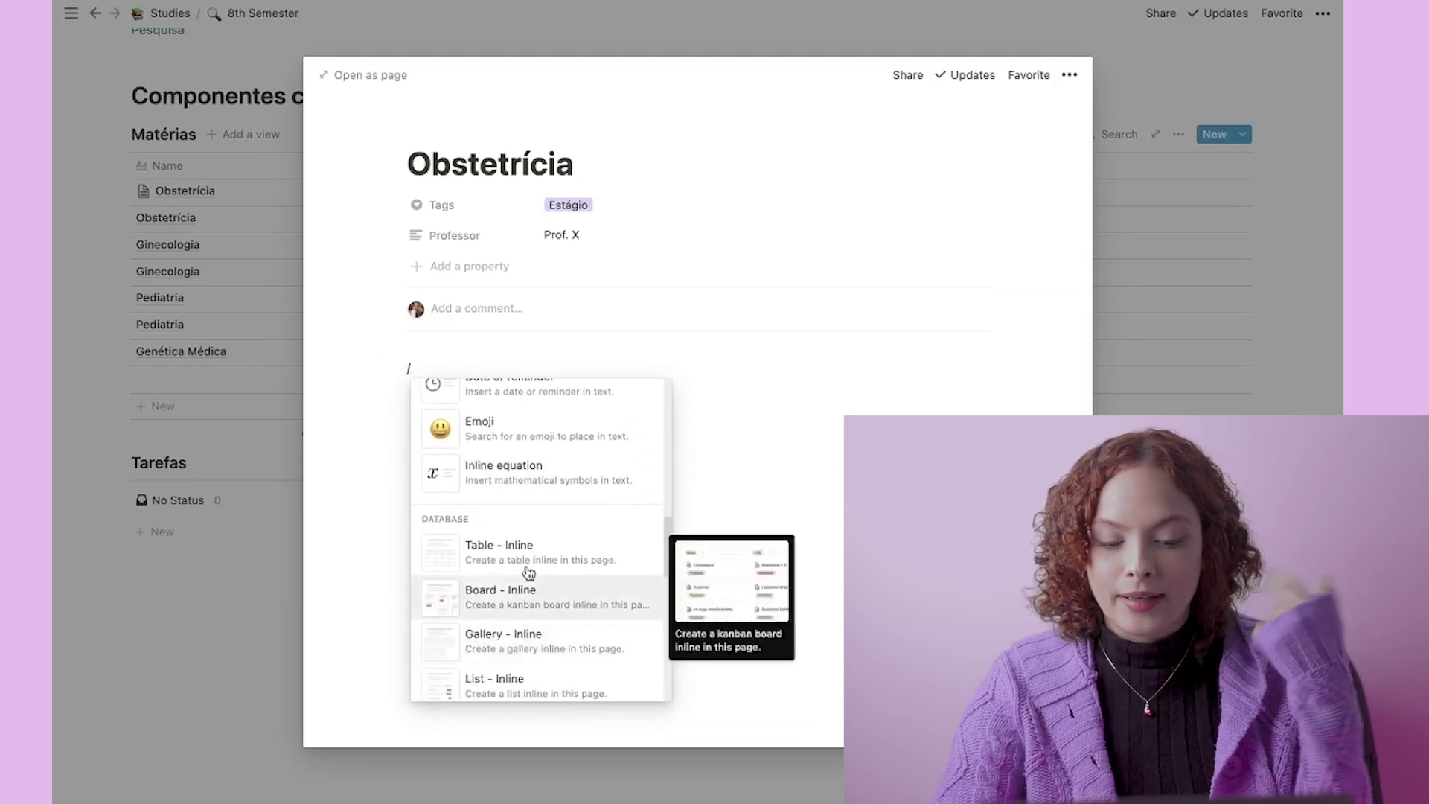
left_click(527, 556)
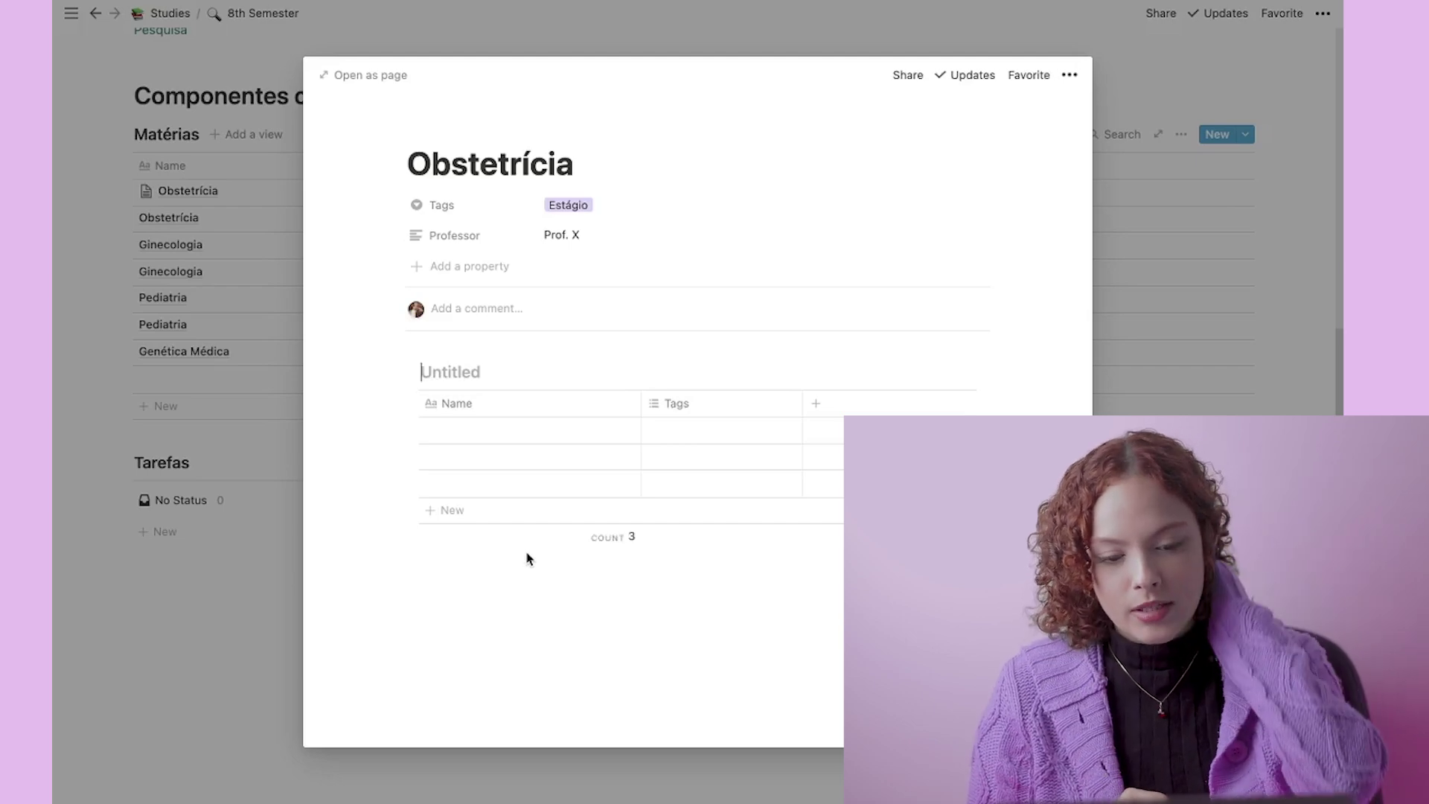
type("S")
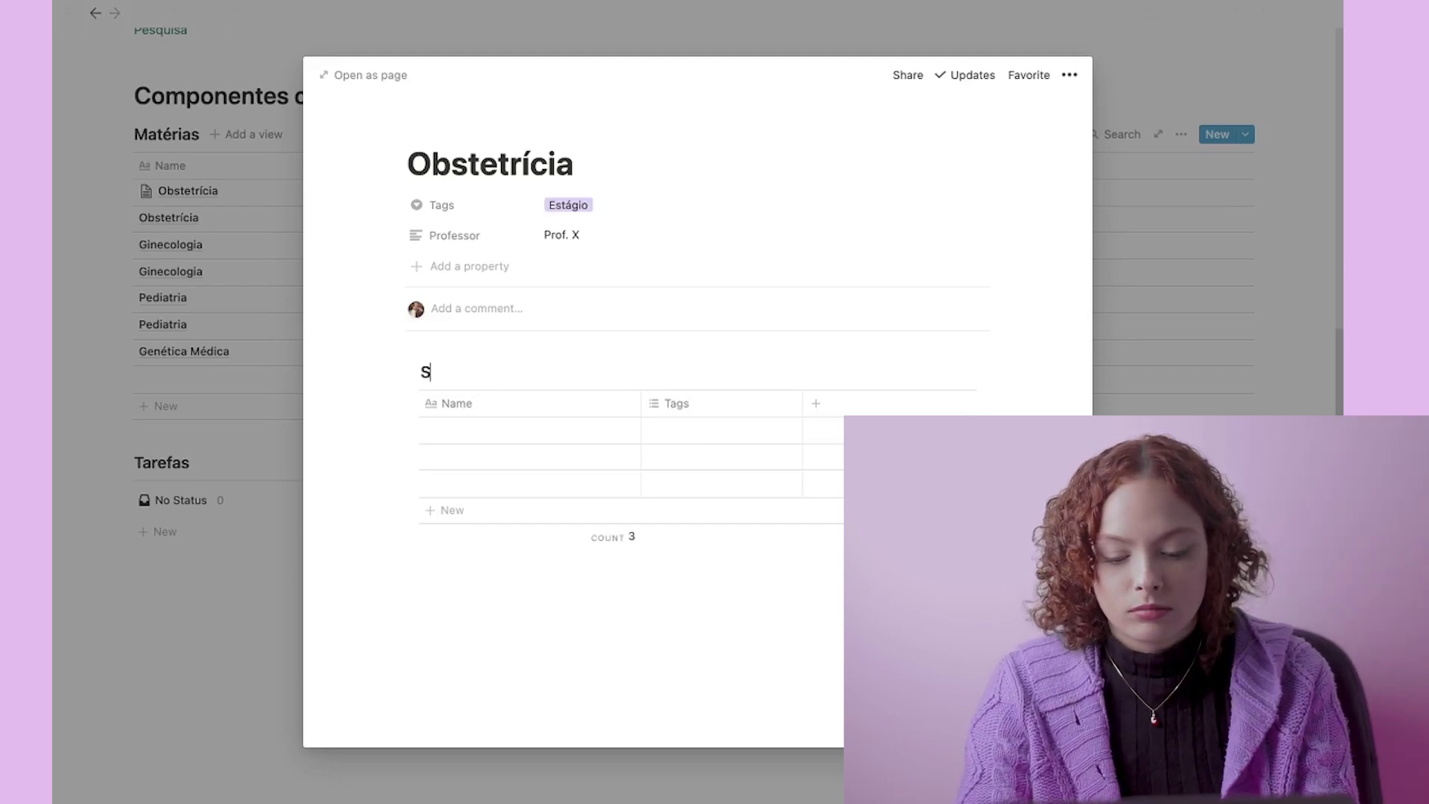
type("tudy schedule")
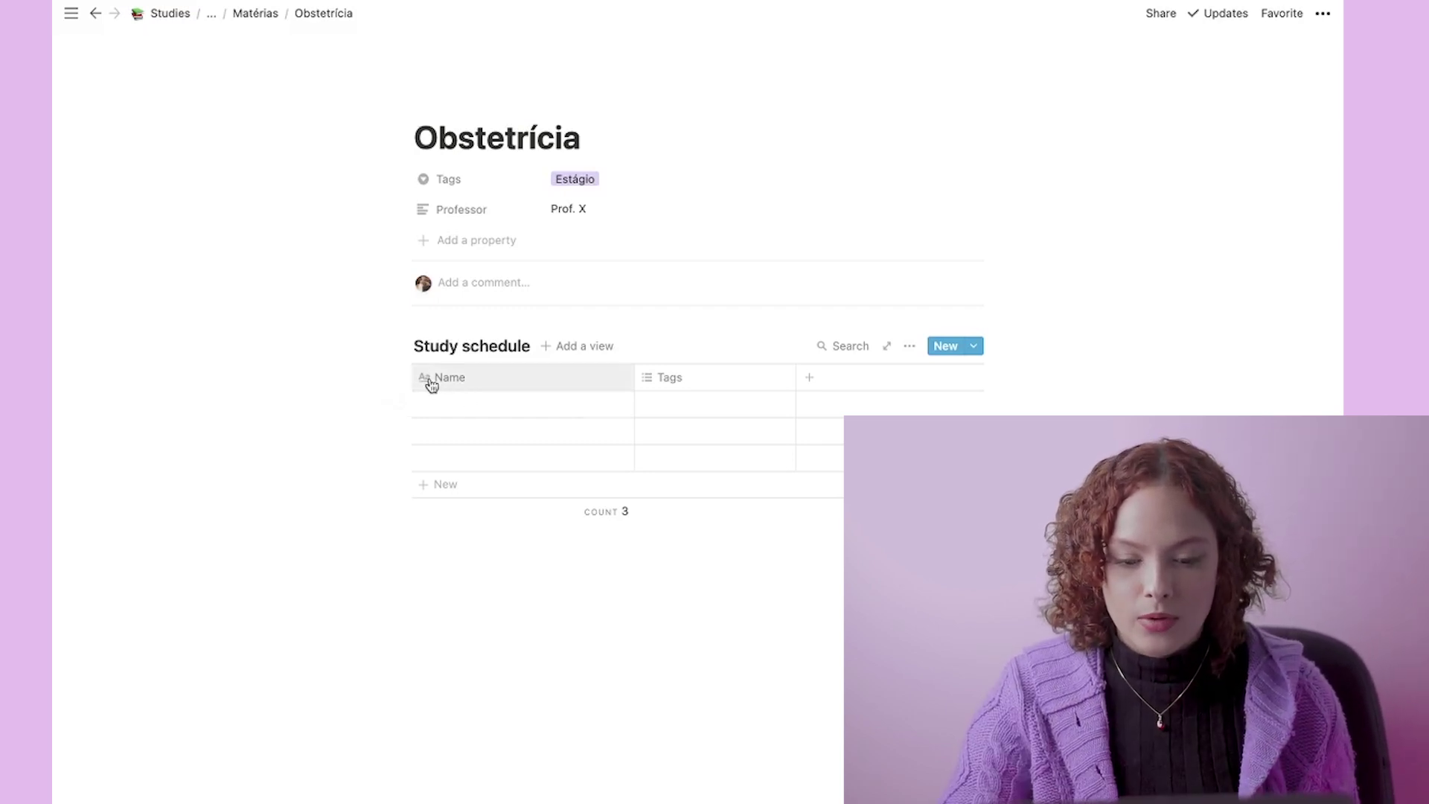
Step: Add a Select column named "Status" to the Study schedule table and place it before the Name column
left_click(818, 382)
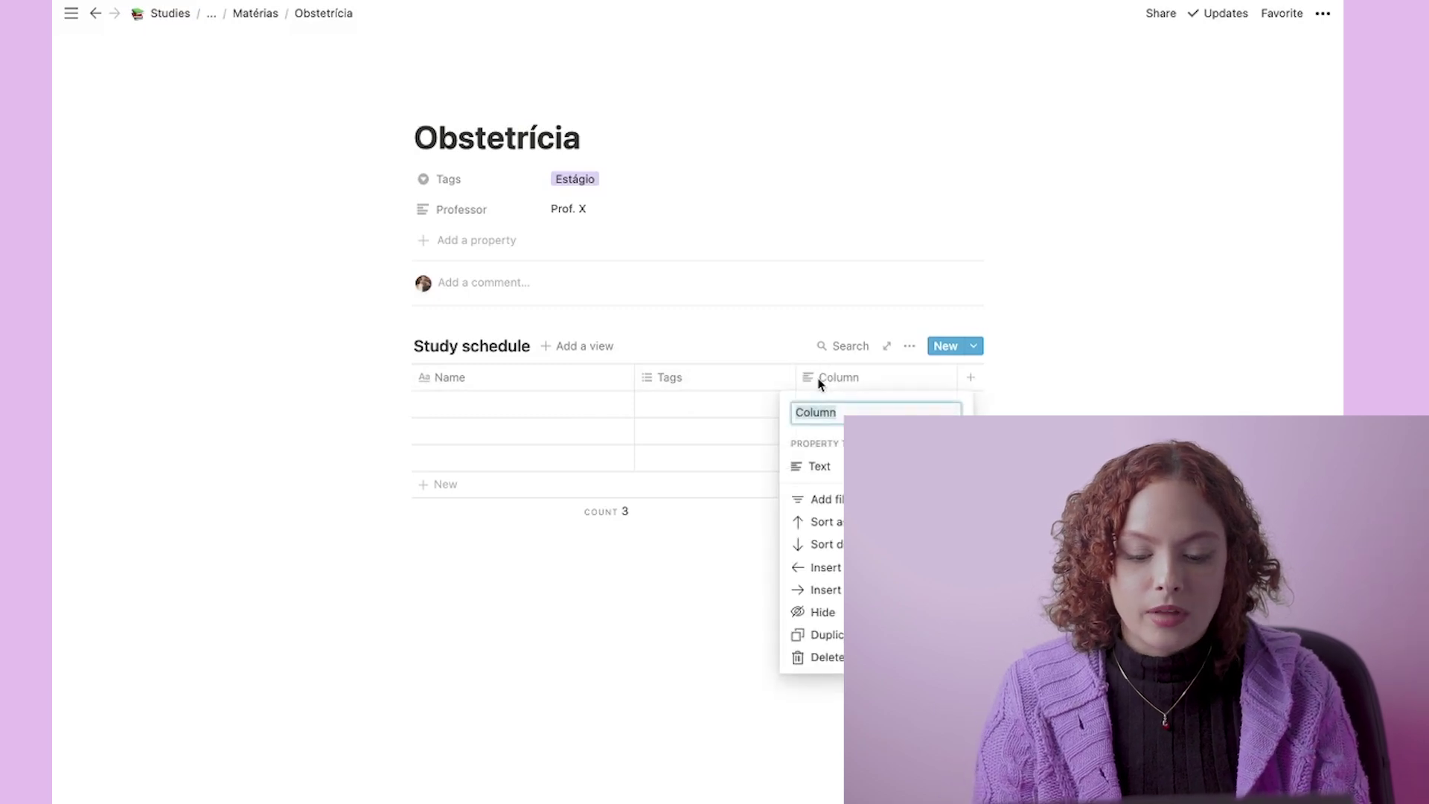
type("Status")
key("Return")
left_click_drag(842, 377, 476, 379)
left_click(485, 380)
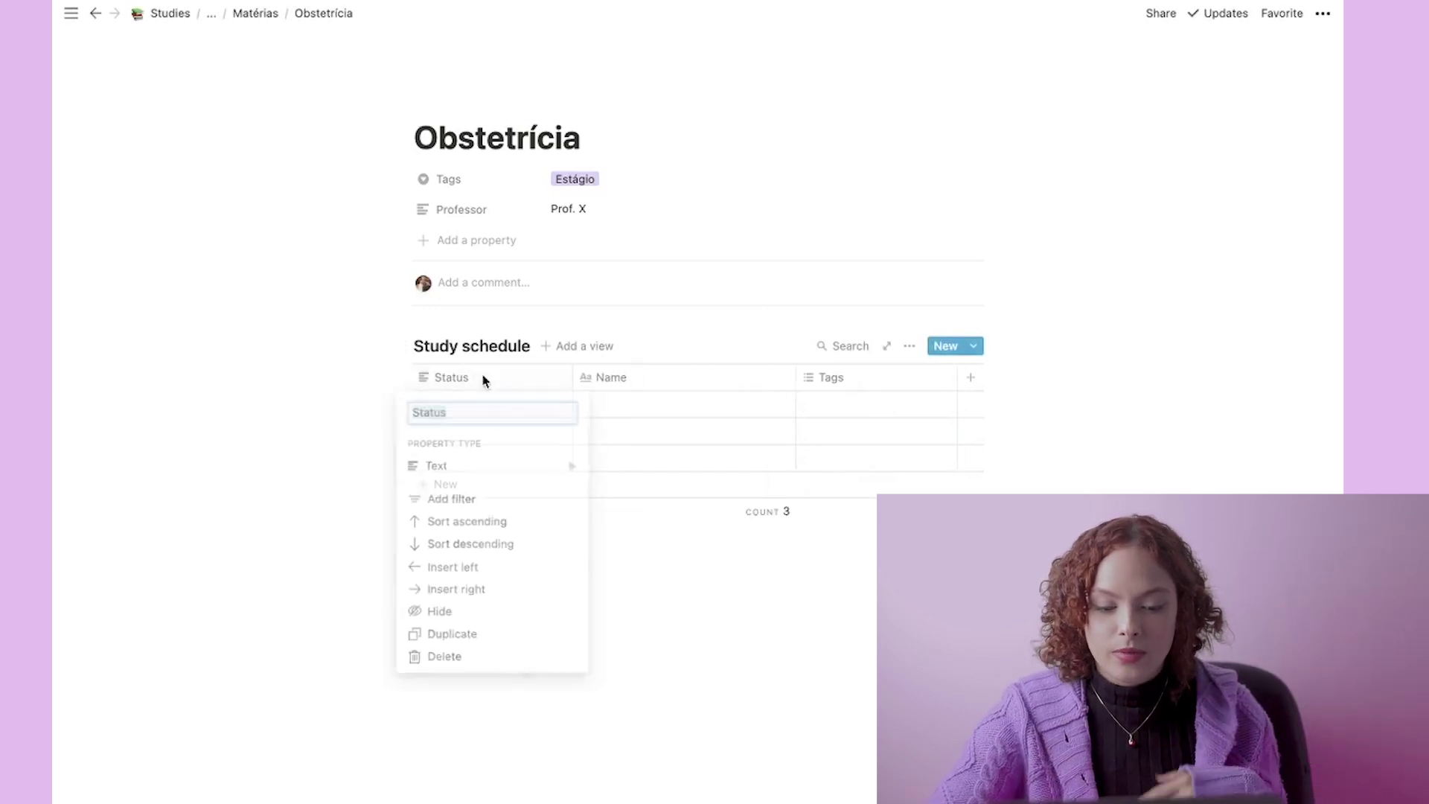
mouse_move(516, 471)
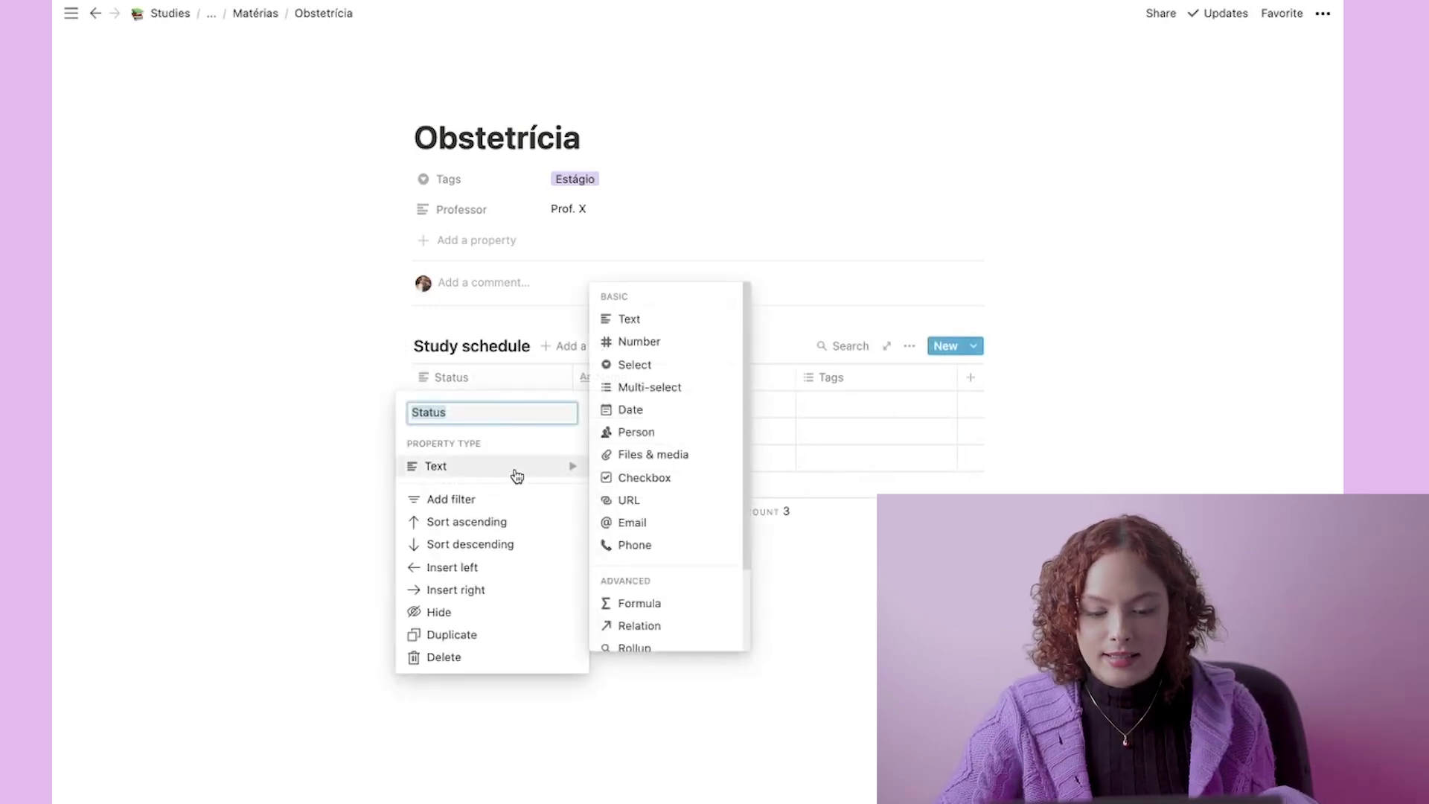
left_click(644, 365)
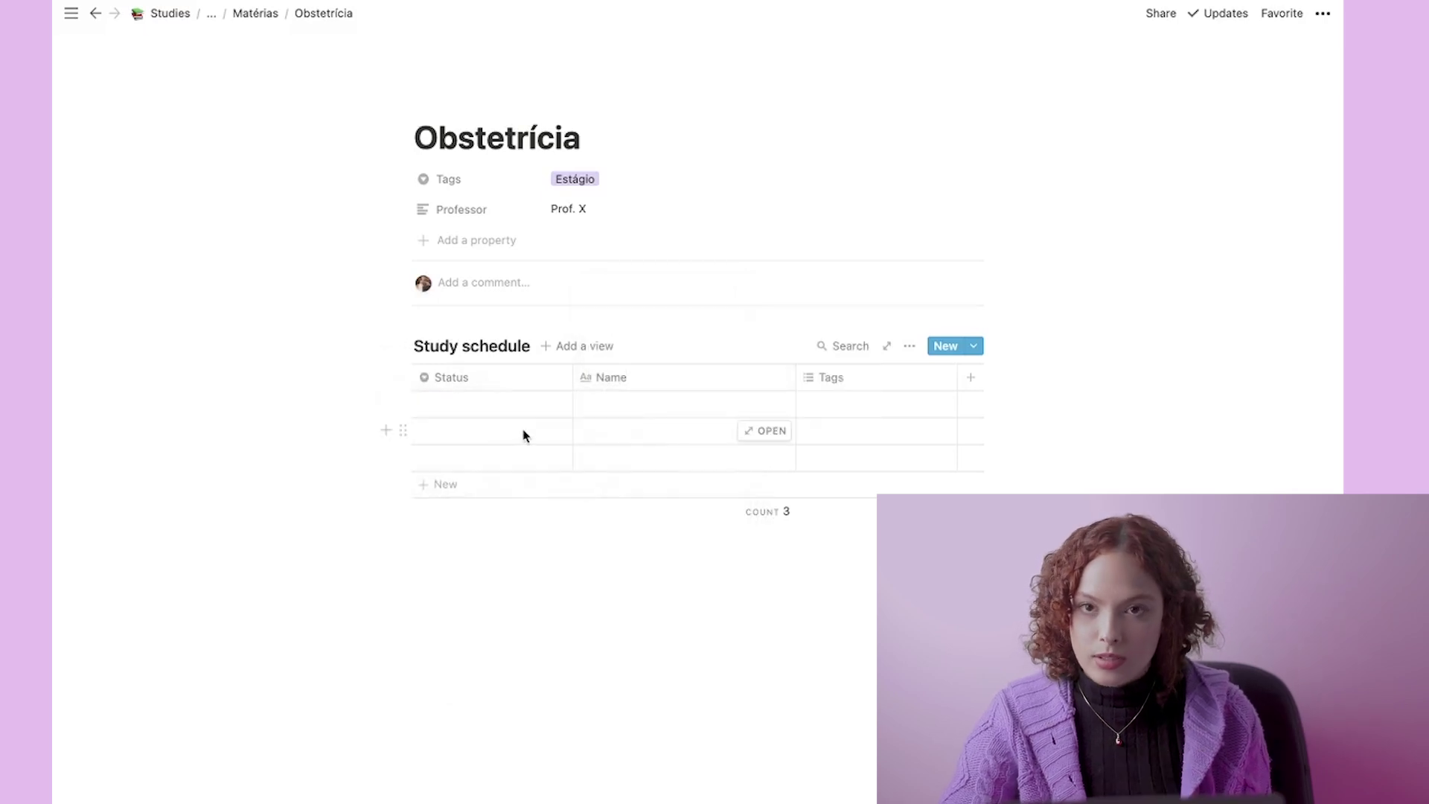
Step: Create the Status options Estudado, Atrasado and Estudar in the first row, leaving Estudar selected
left_click(485, 405)
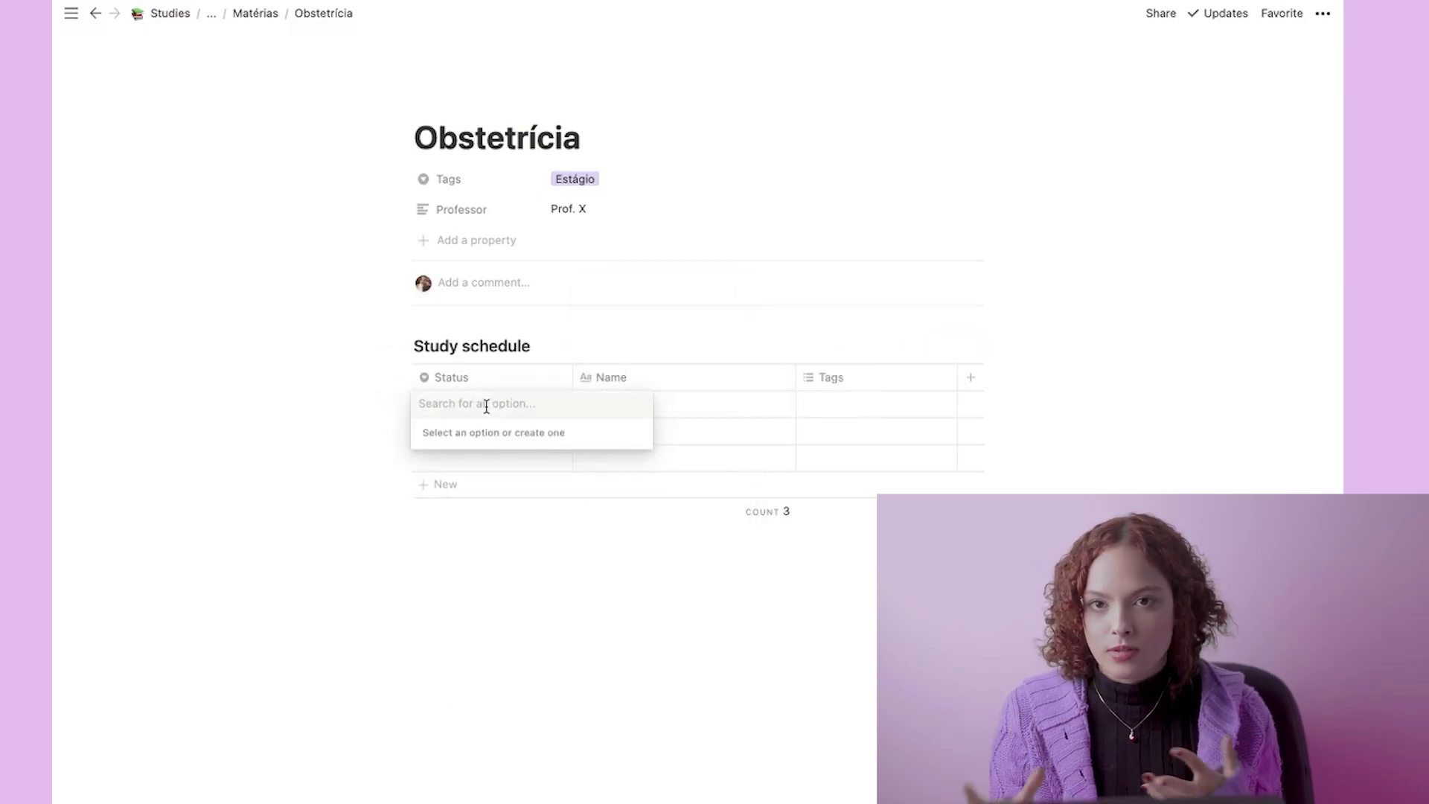
type("Estudado")
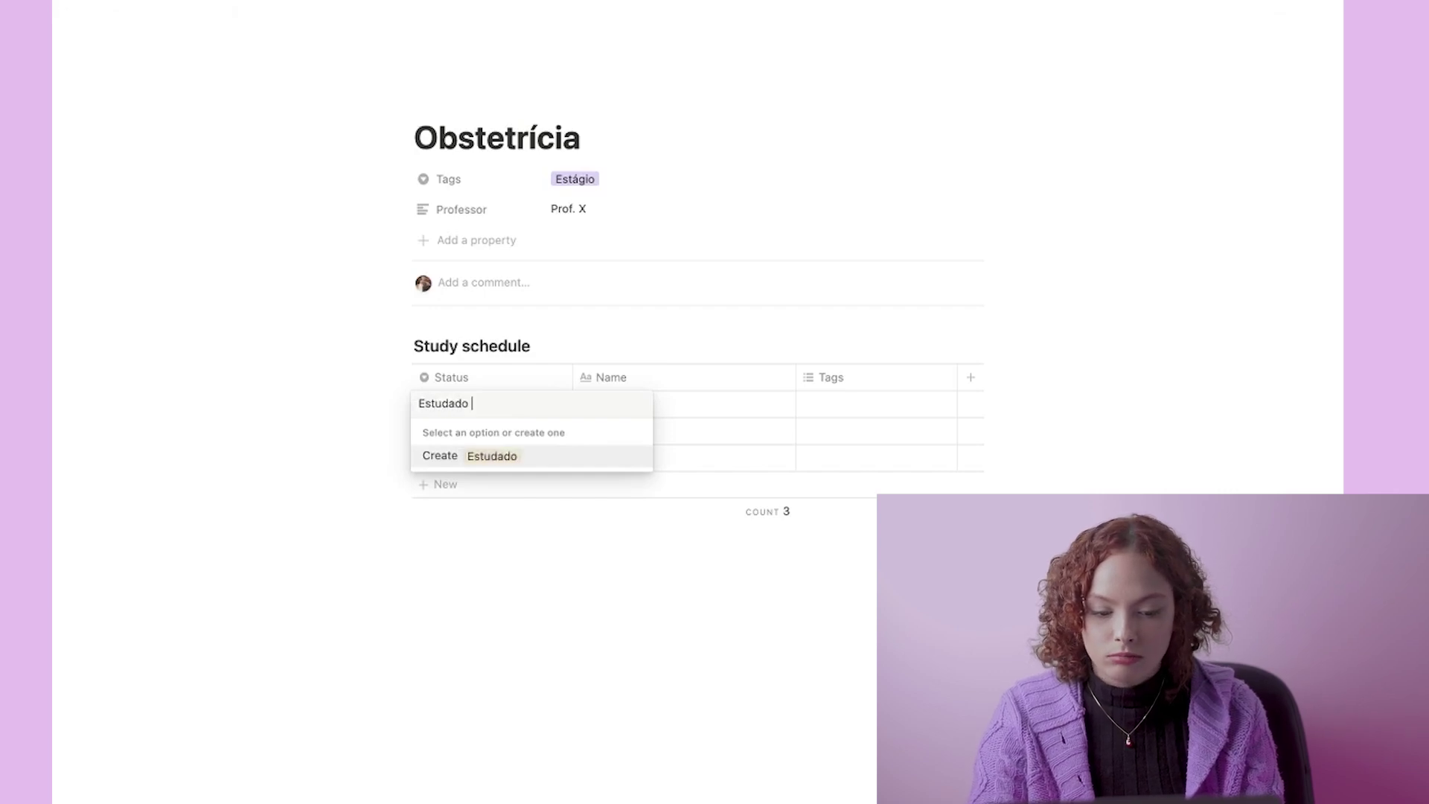
key("Return")
type("Atrasado")
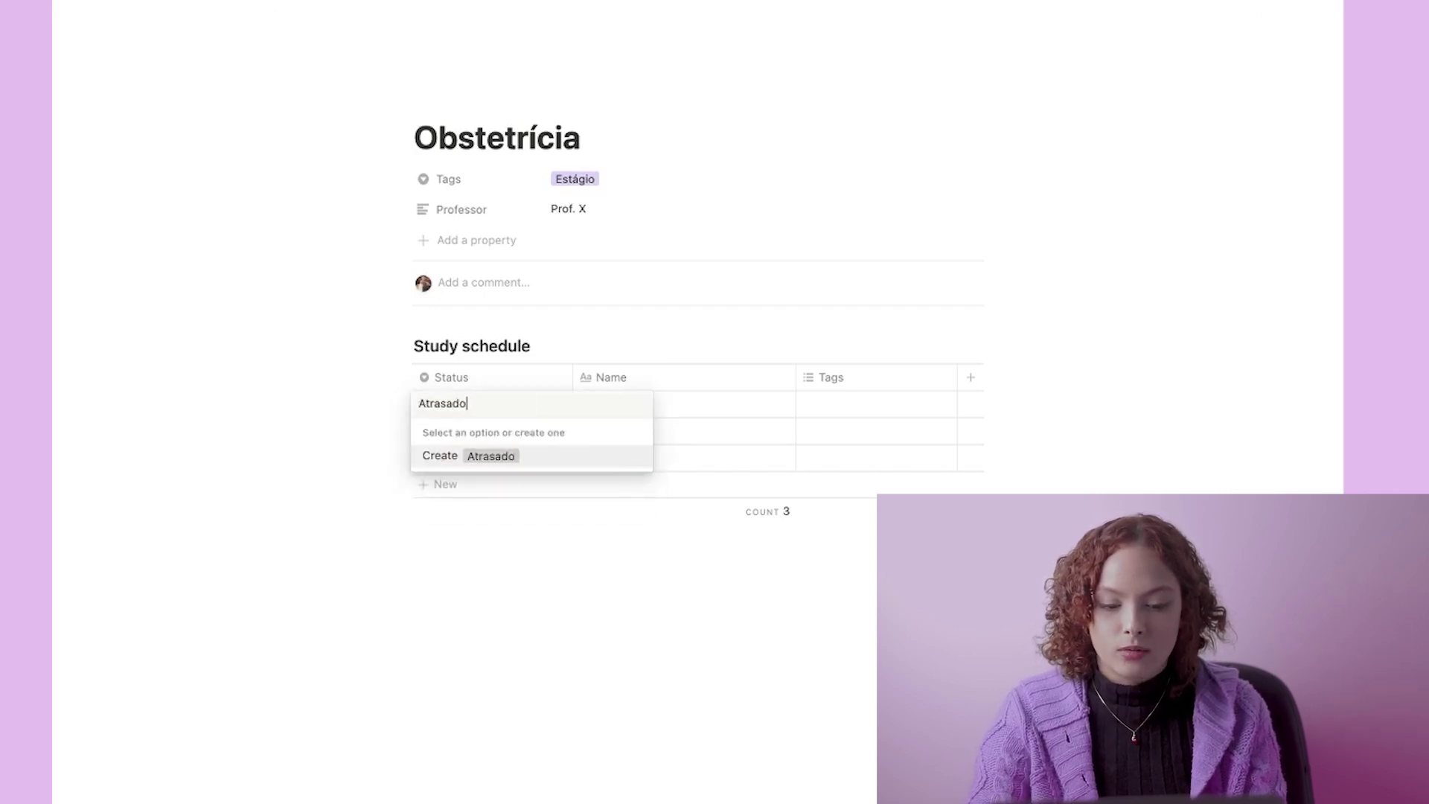
key("Return")
left_click(485, 404)
type("Estu")
key("Return")
Step: Change the colour of the Estudado status option to green
left_click(444, 407)
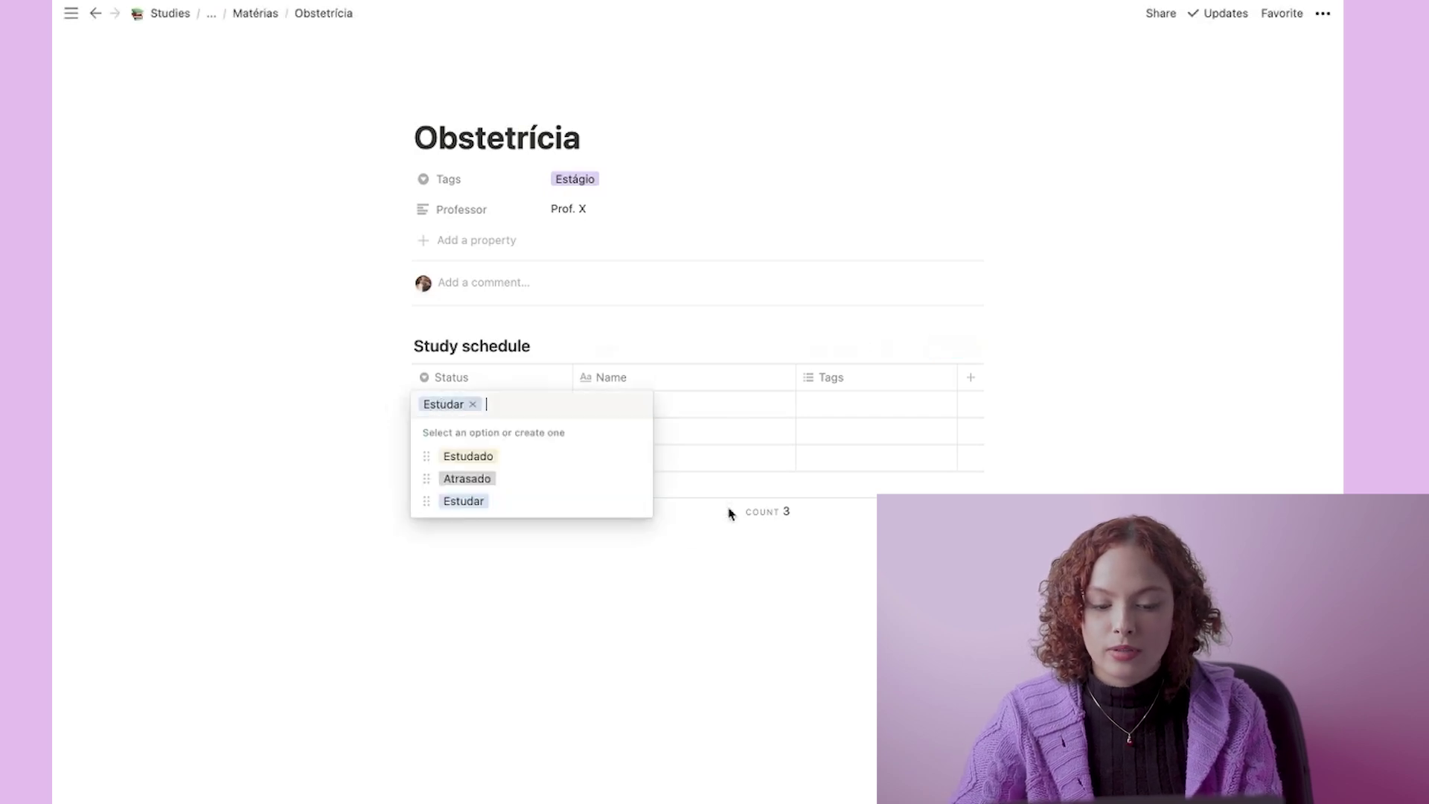
left_click(637, 456)
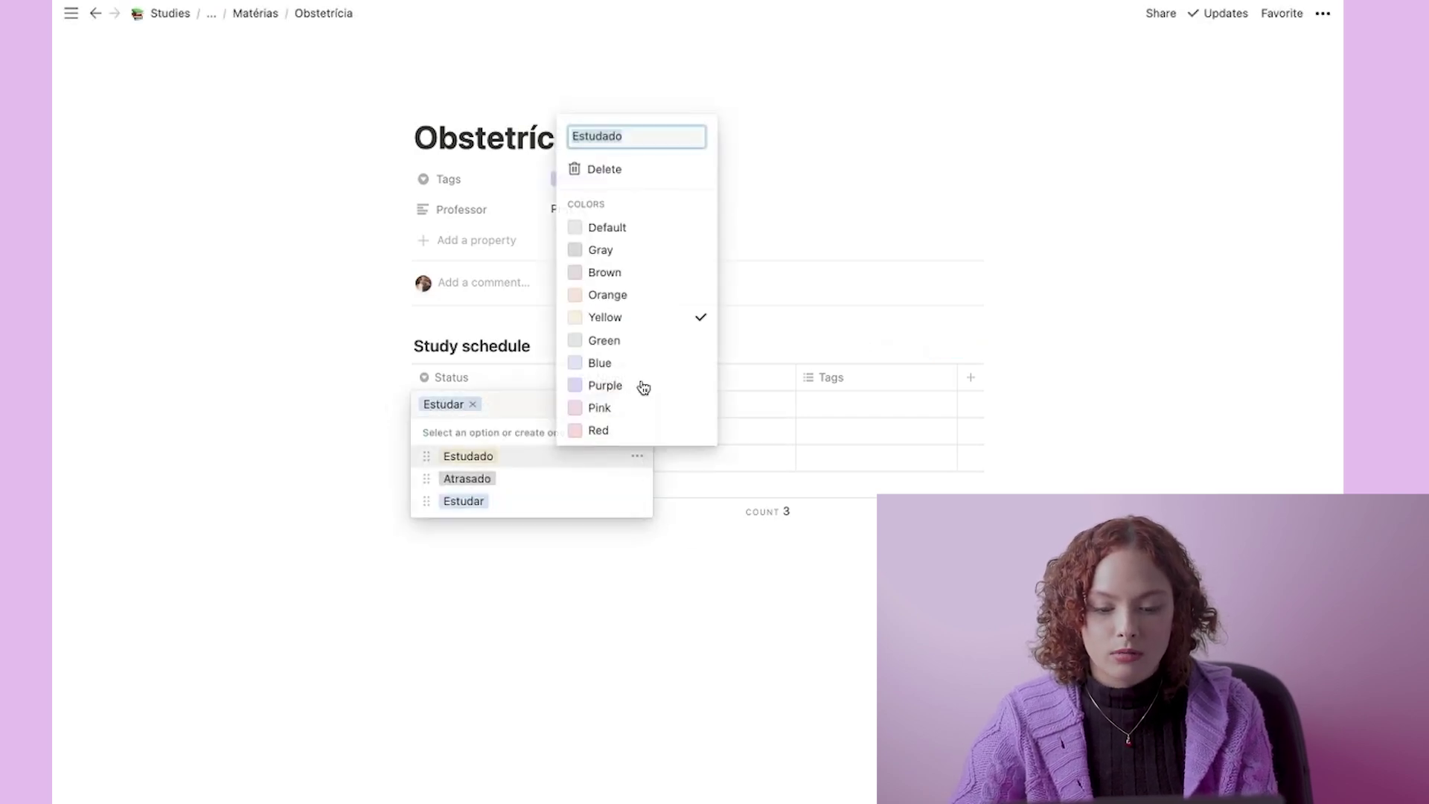
left_click(615, 341)
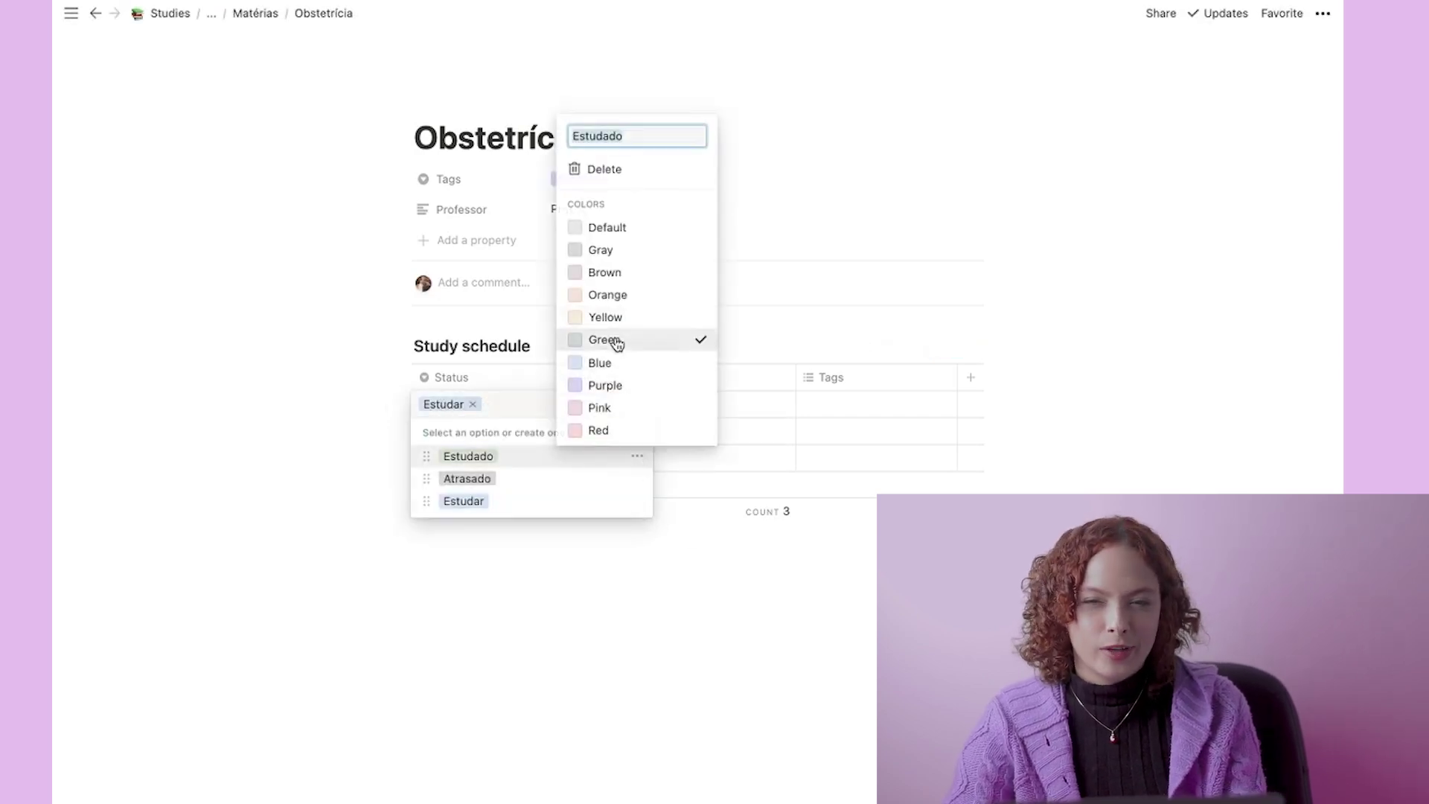
Step: Change the colour of the Atrasado status option to red
left_click(605, 487)
left_click(637, 480)
left_click(622, 454)
left_click(581, 507)
key("Escape")
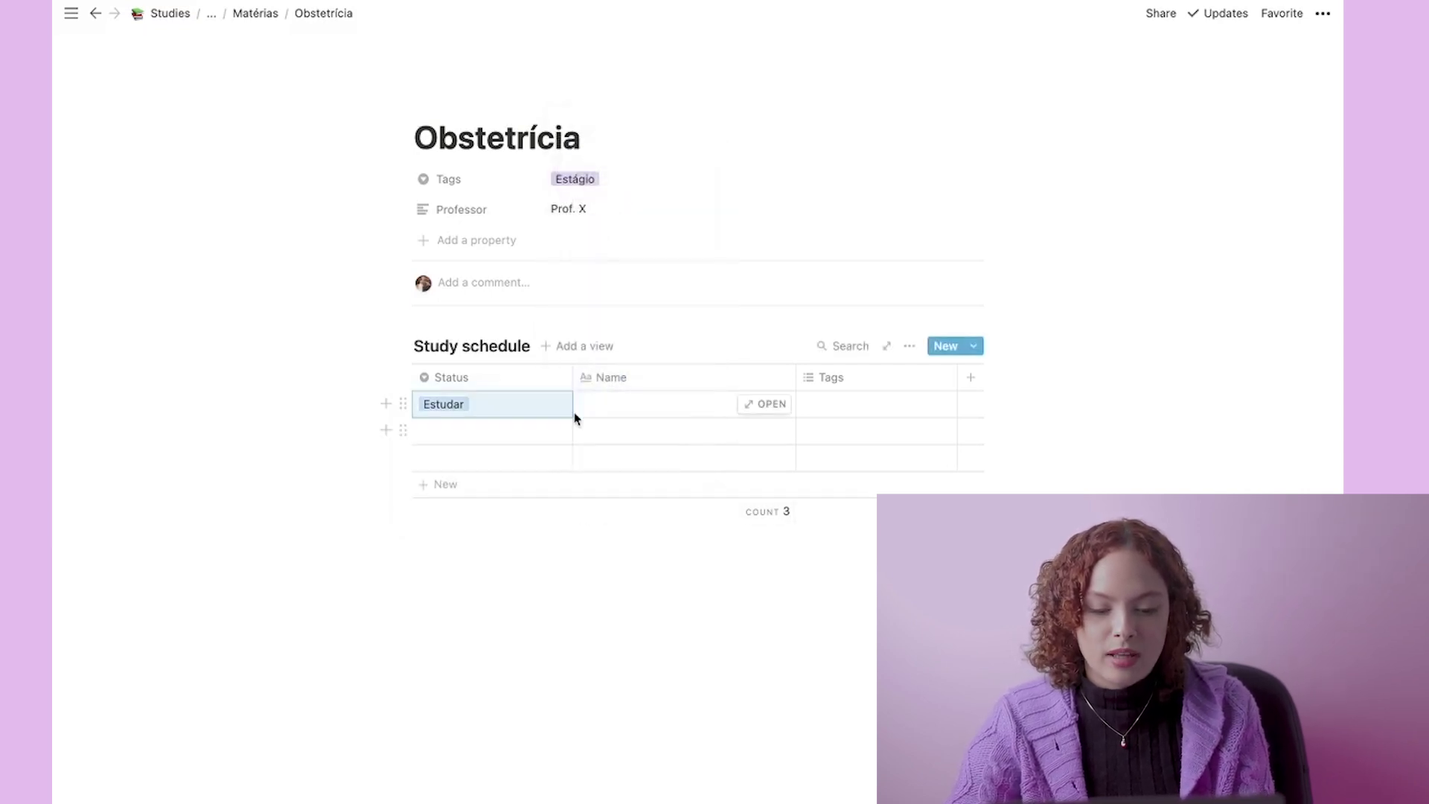
Step: Change the colour of the Estudar status option to yellow
left_click(524, 394)
left_click(637, 503)
left_click(625, 364)
left_click(540, 591)
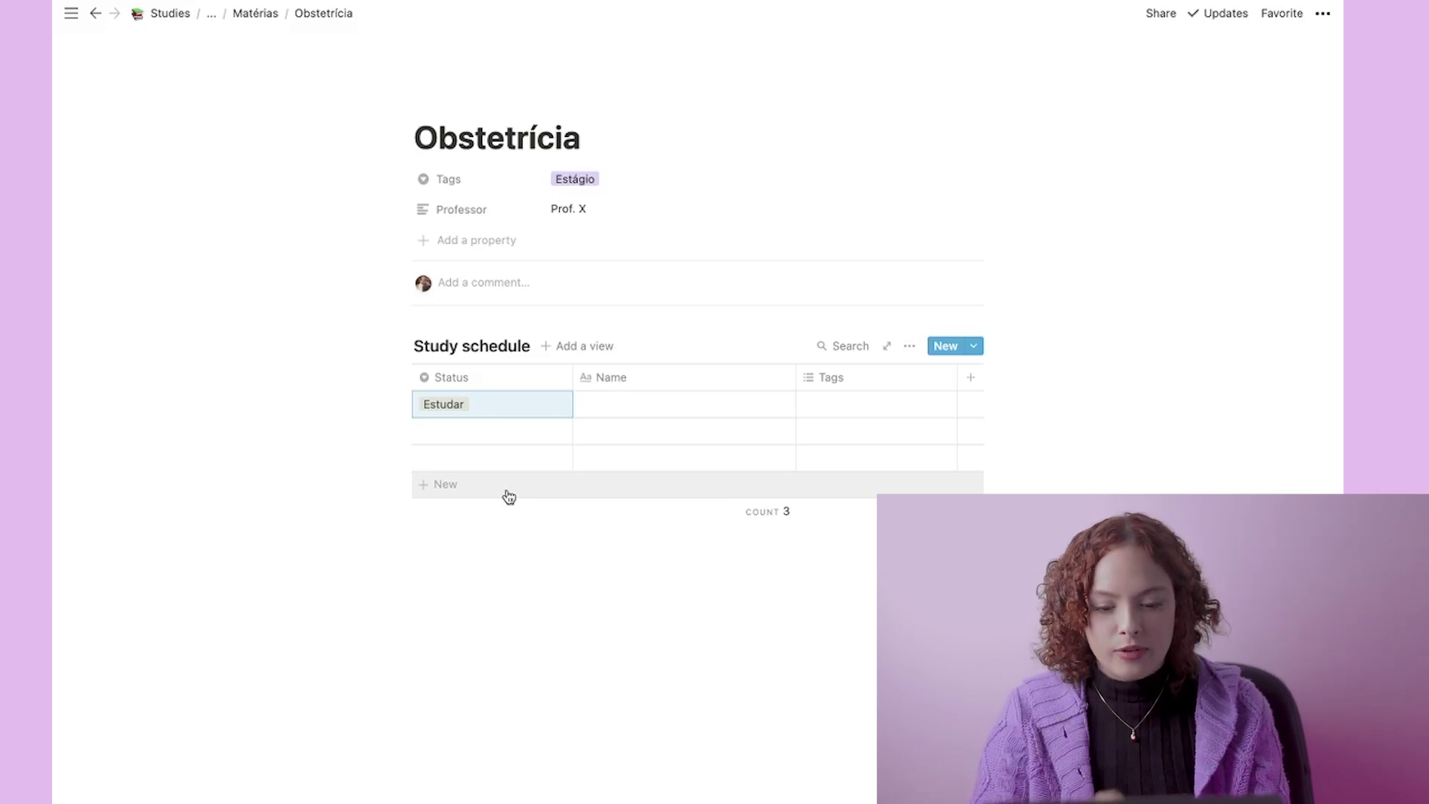
Step: Name the first row of the Study schedule table "Parto normal"
left_click(665, 403)
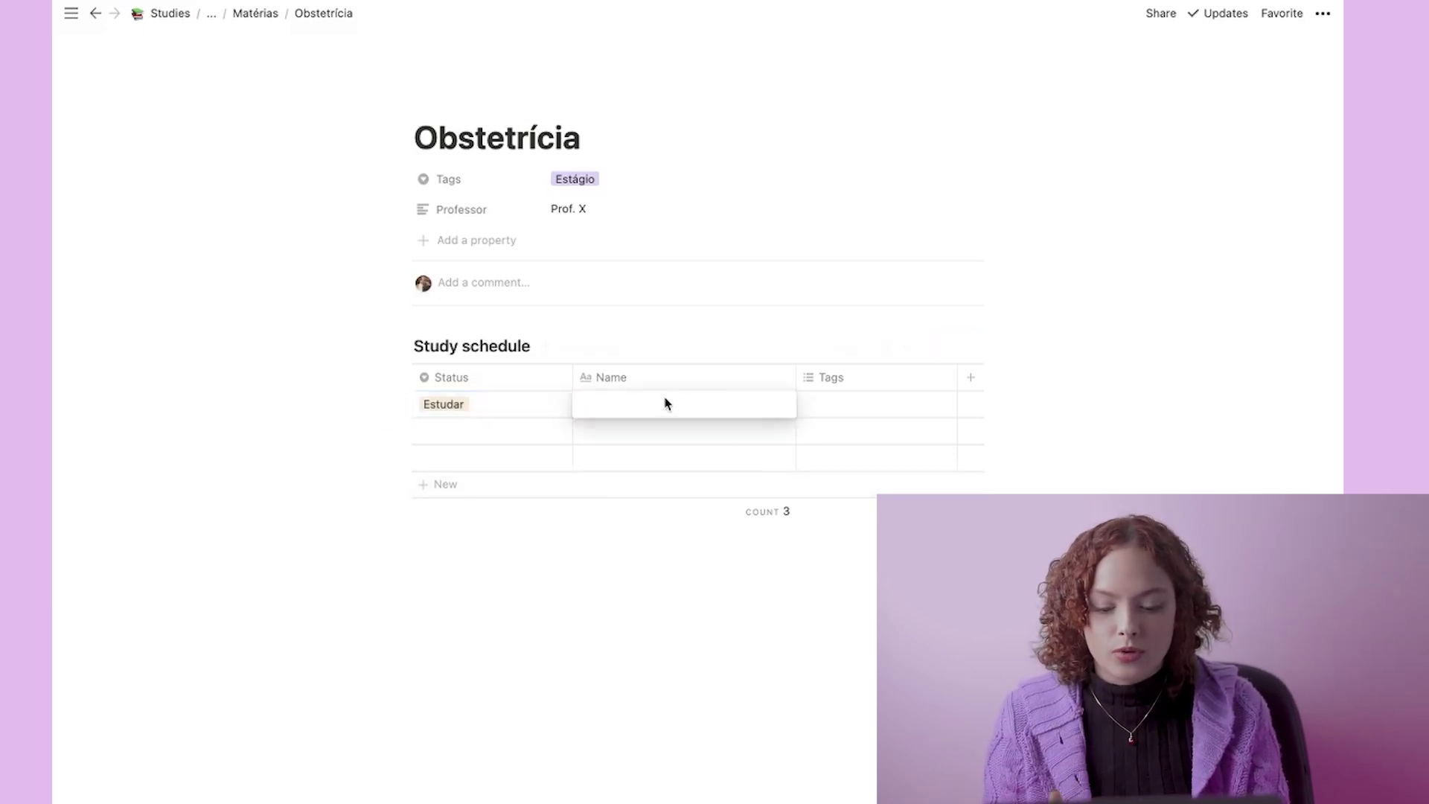
type("Parto normal")
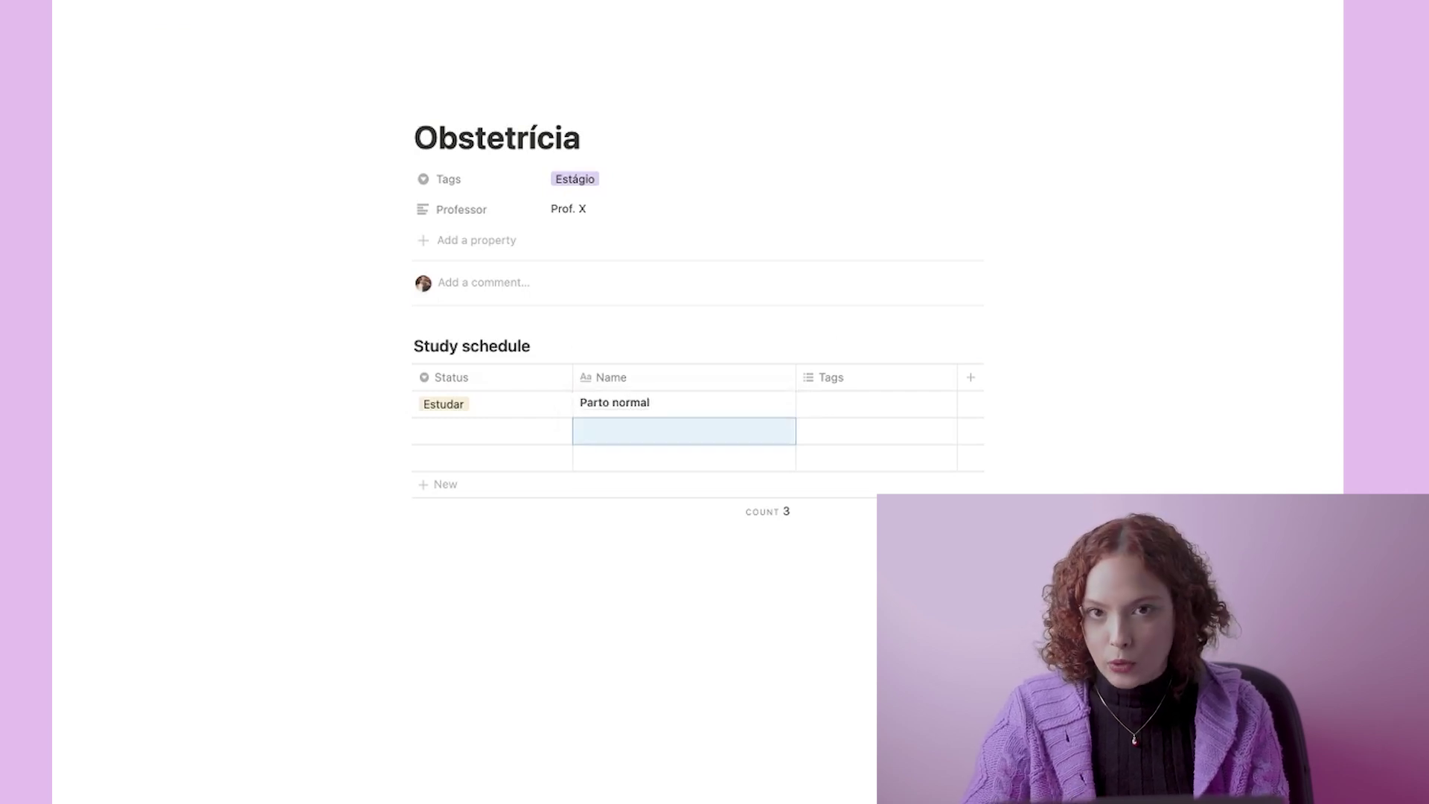
Step: Convert the Tags column of the Study schedule table to the Date type and rename it "Data"
left_click(835, 378)
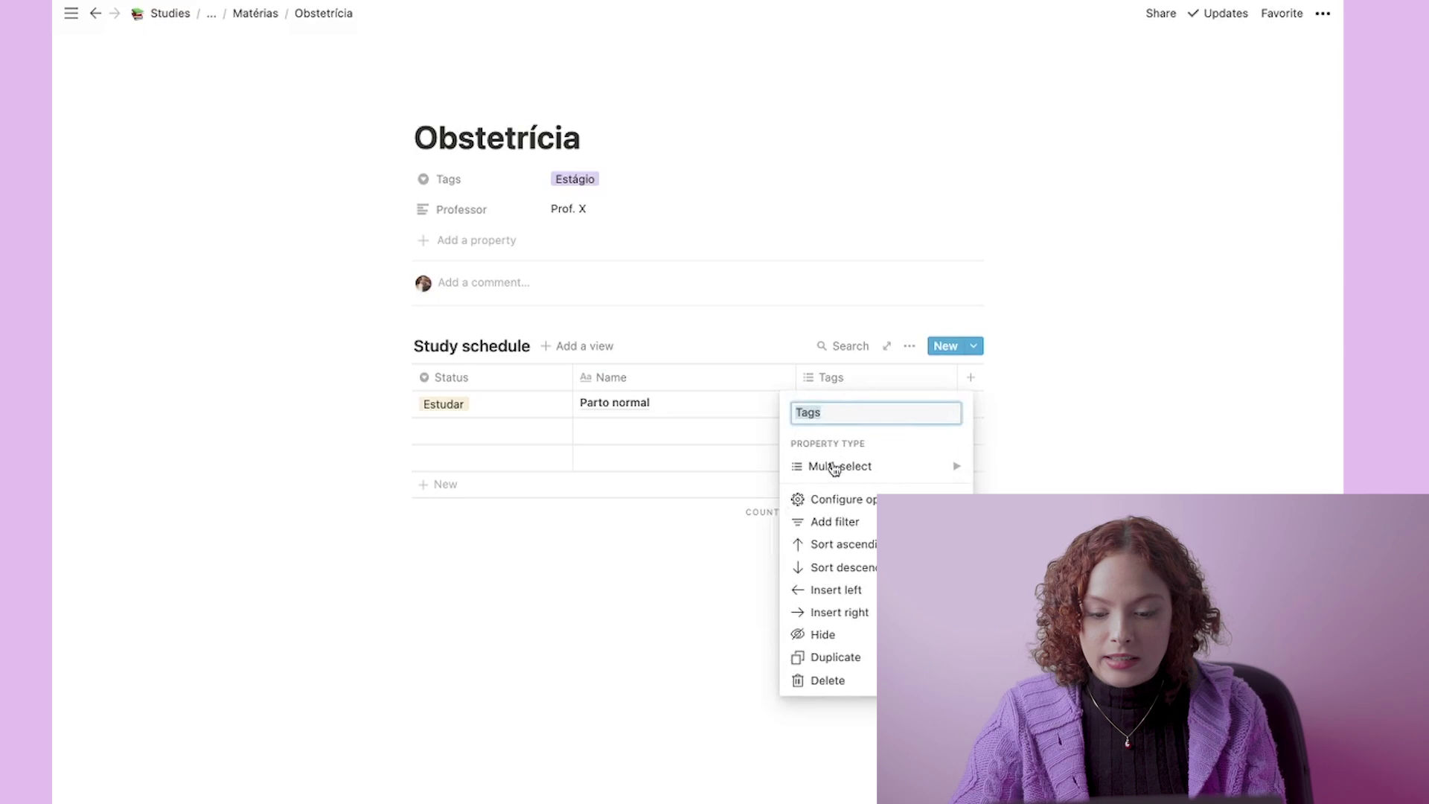
mouse_move(861, 474)
left_click(999, 409)
left_click(826, 377)
type("Data")
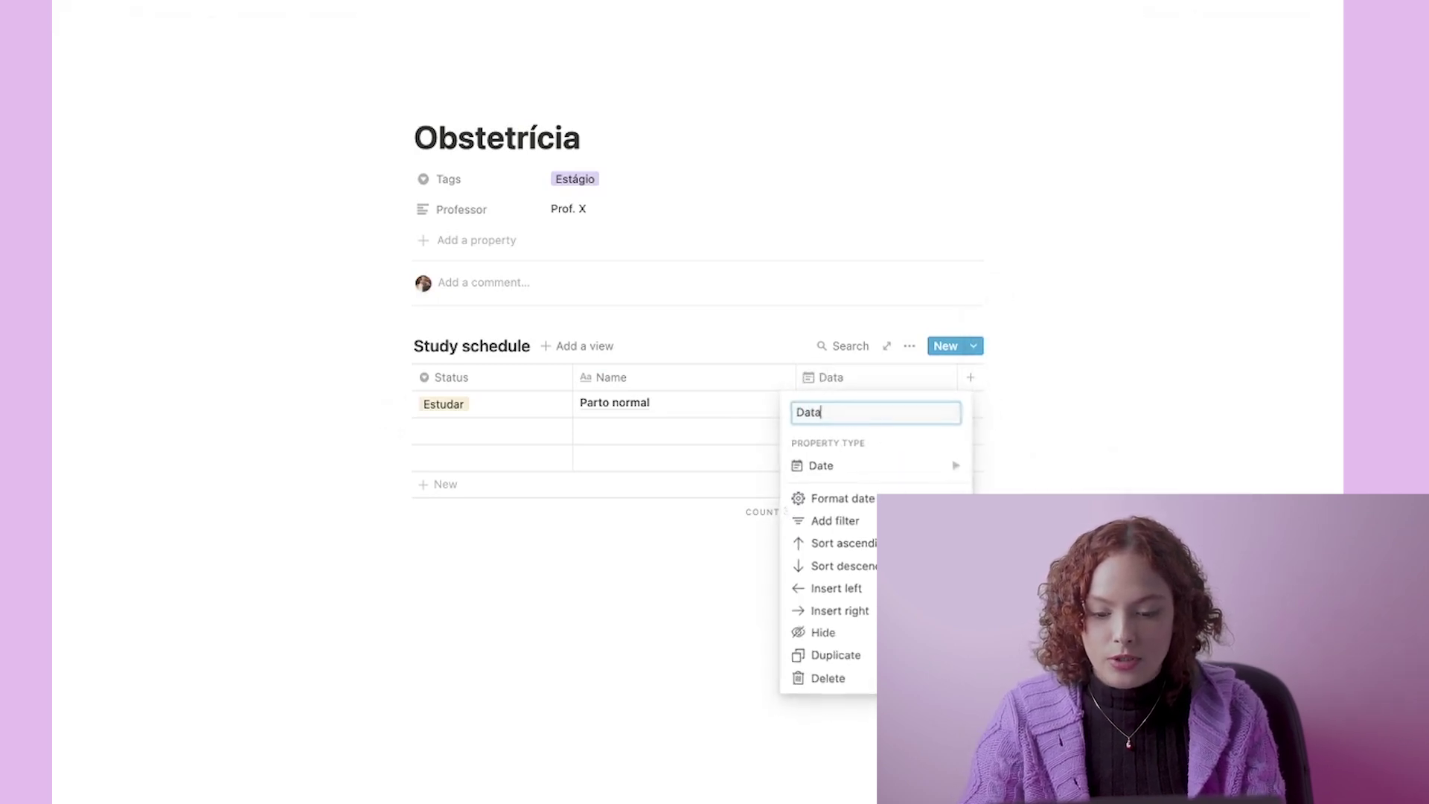
key("Return")
Step: Narrow the Name column and set the Parto normal row's date to May 17, 2021
left_click_drag(794, 373, 701, 373)
left_click(756, 405)
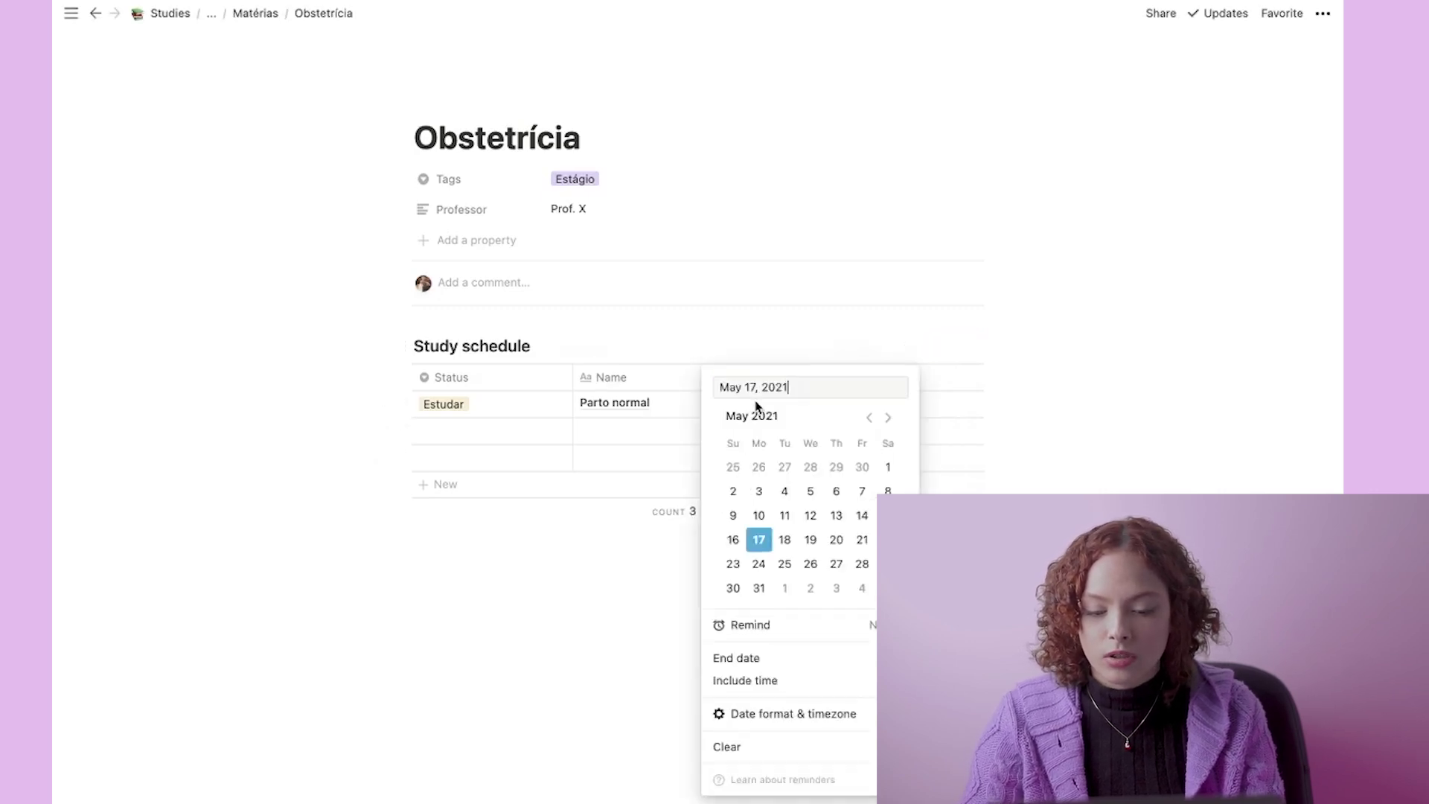
left_click(759, 540)
left_click(497, 577)
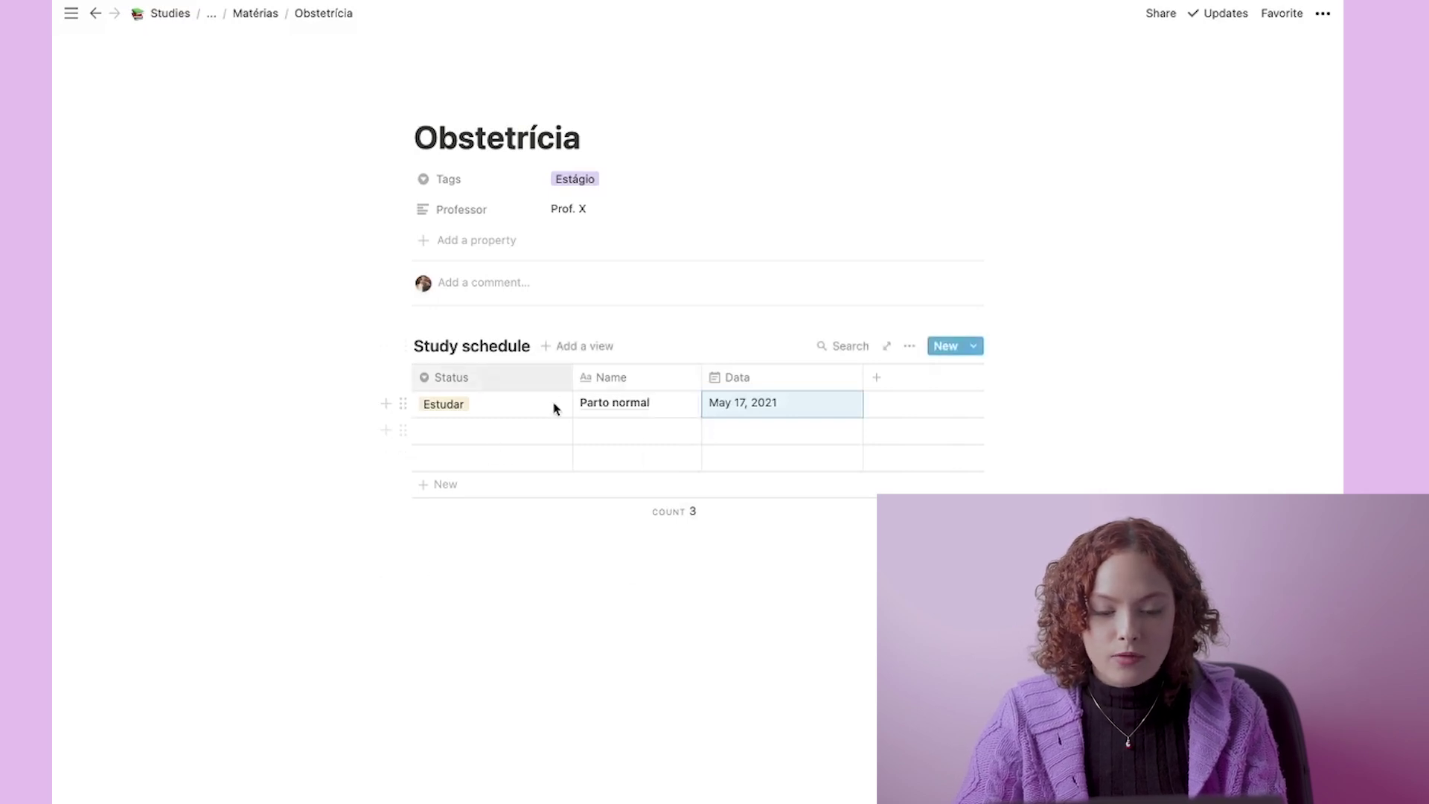
Step: Select Estudar as the Parto normal row's status and narrow the Status column slightly
left_click(450, 398)
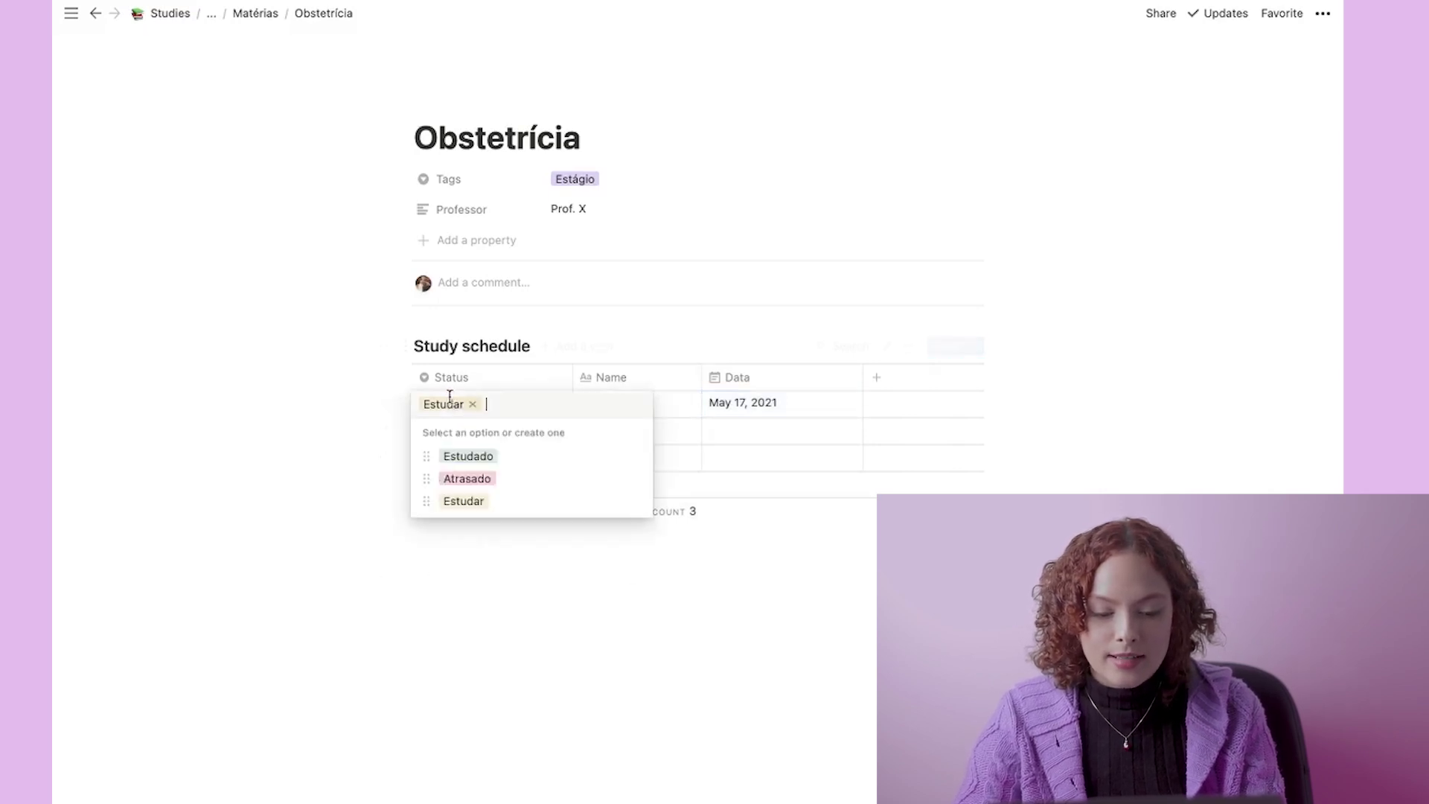
left_click(465, 502)
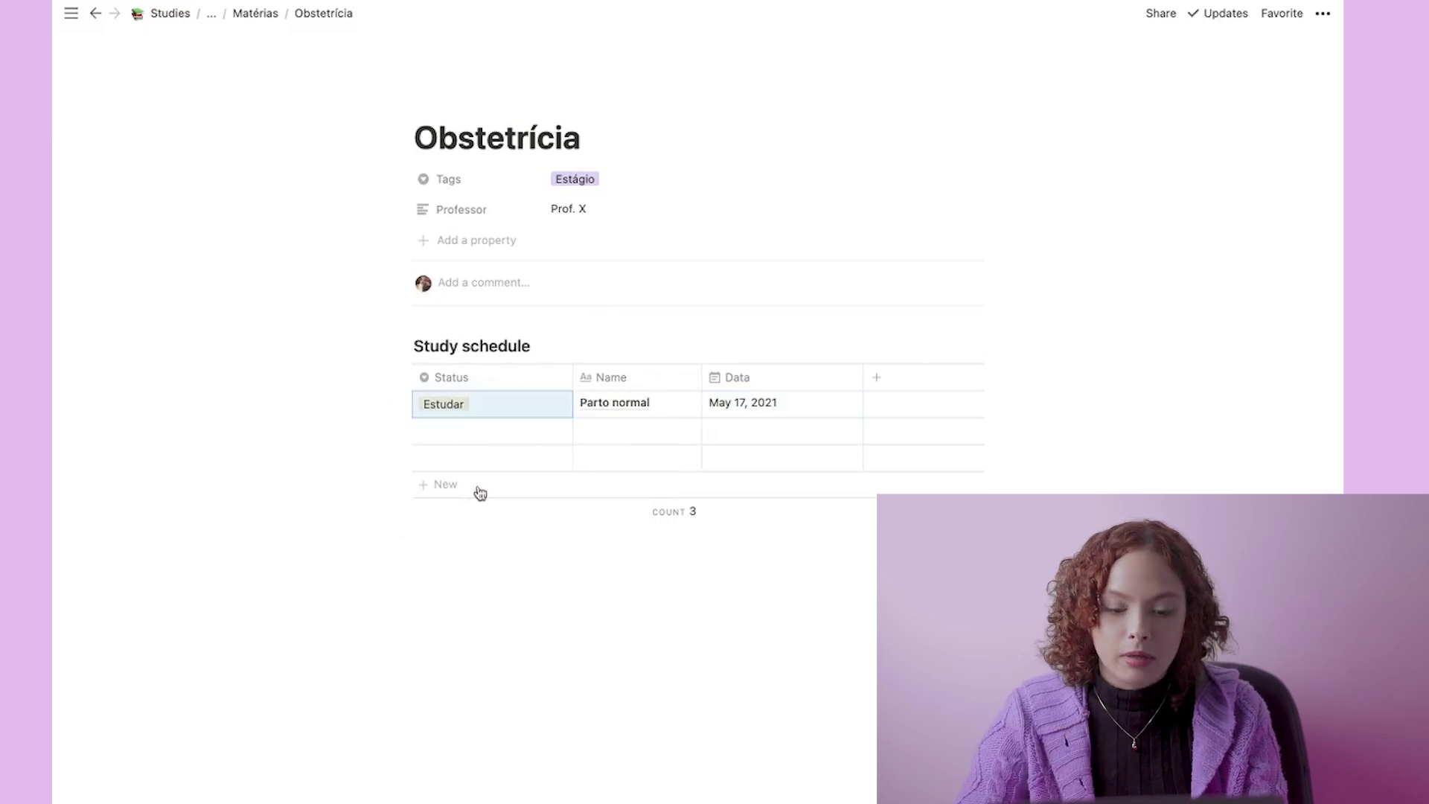
left_click_drag(571, 376, 547, 375)
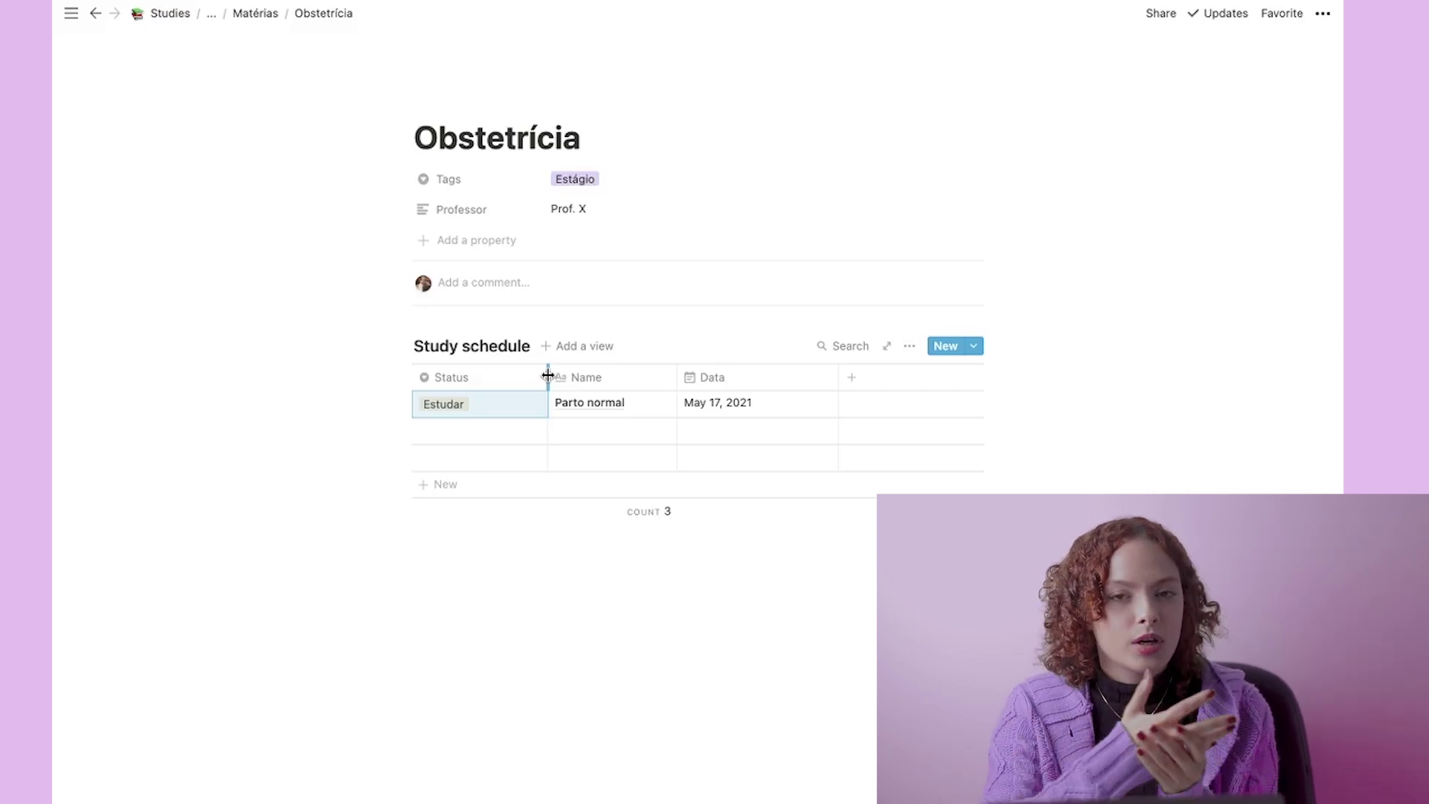
Step: Set the second row's status to Atrasado and name the row "Cesárea"
left_click(484, 424)
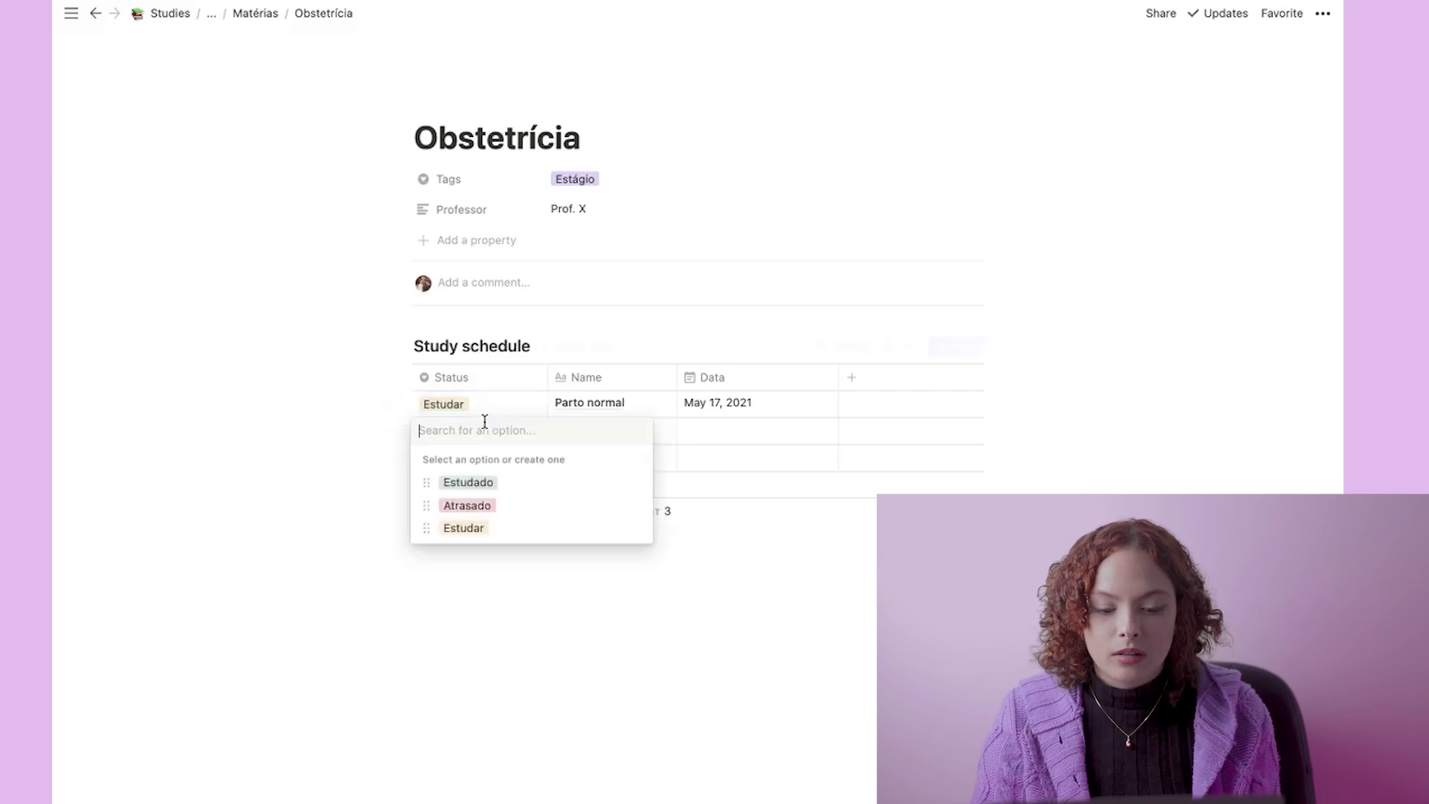
left_click(482, 506)
left_click(588, 452)
key("Escape")
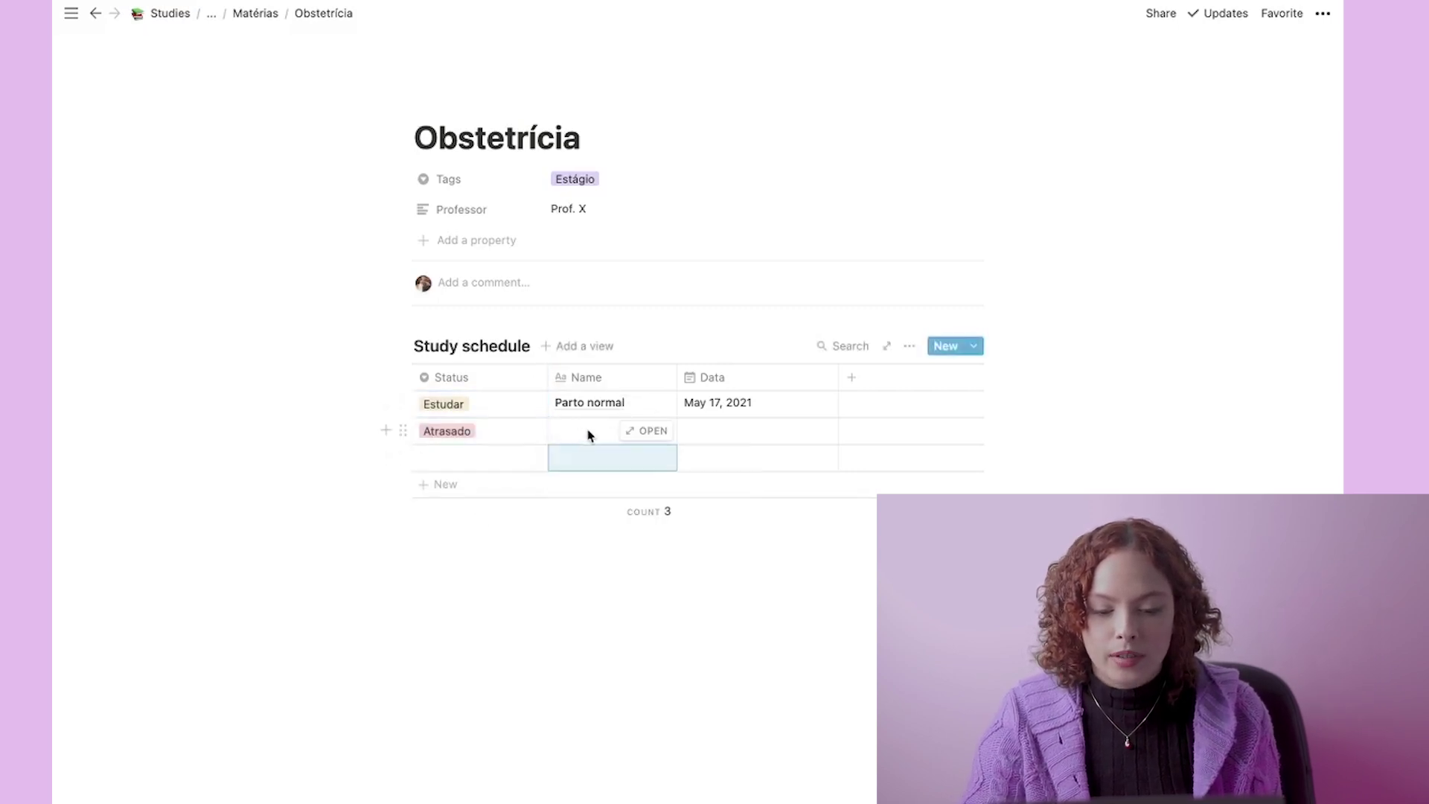
left_click(587, 434)
type("Ces")
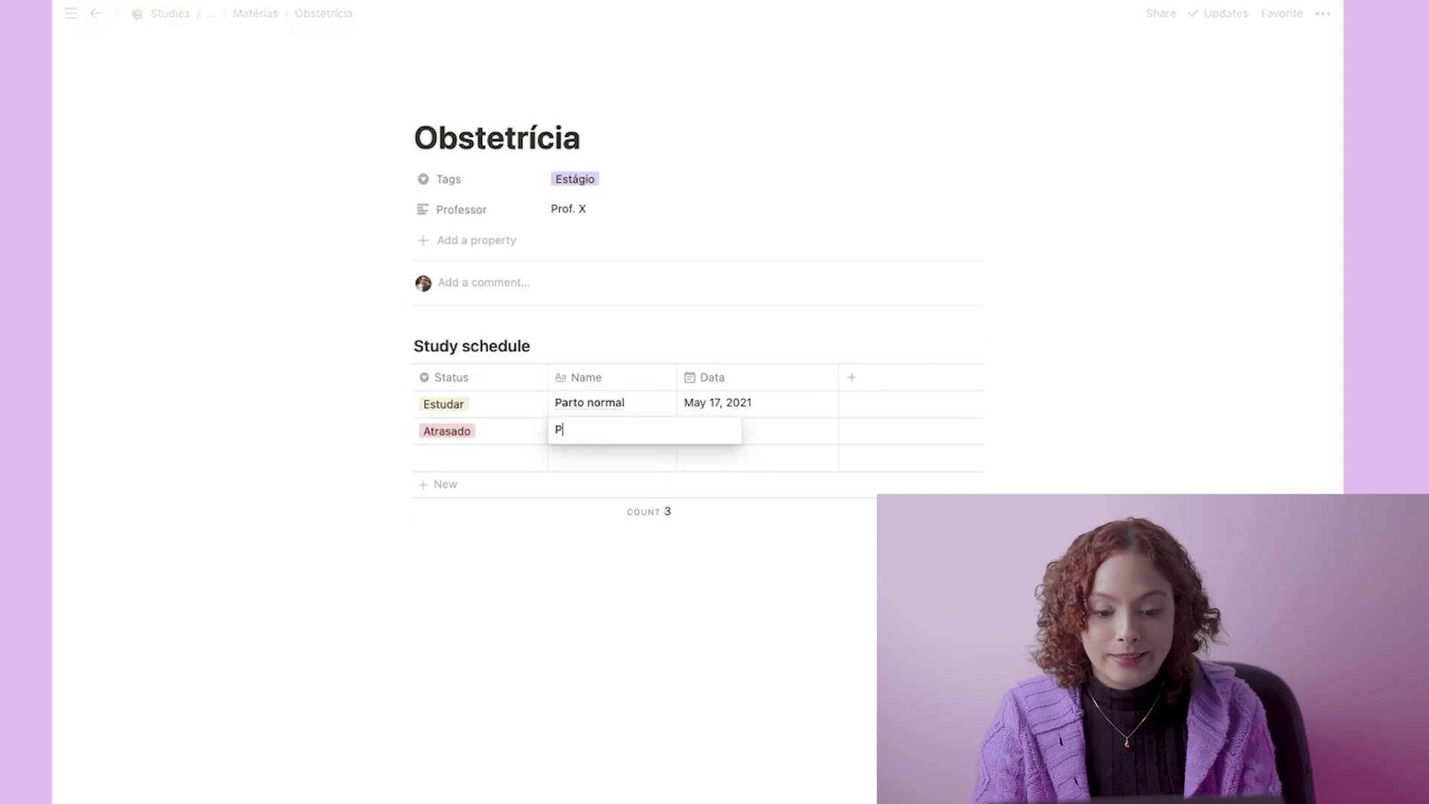
type("área")
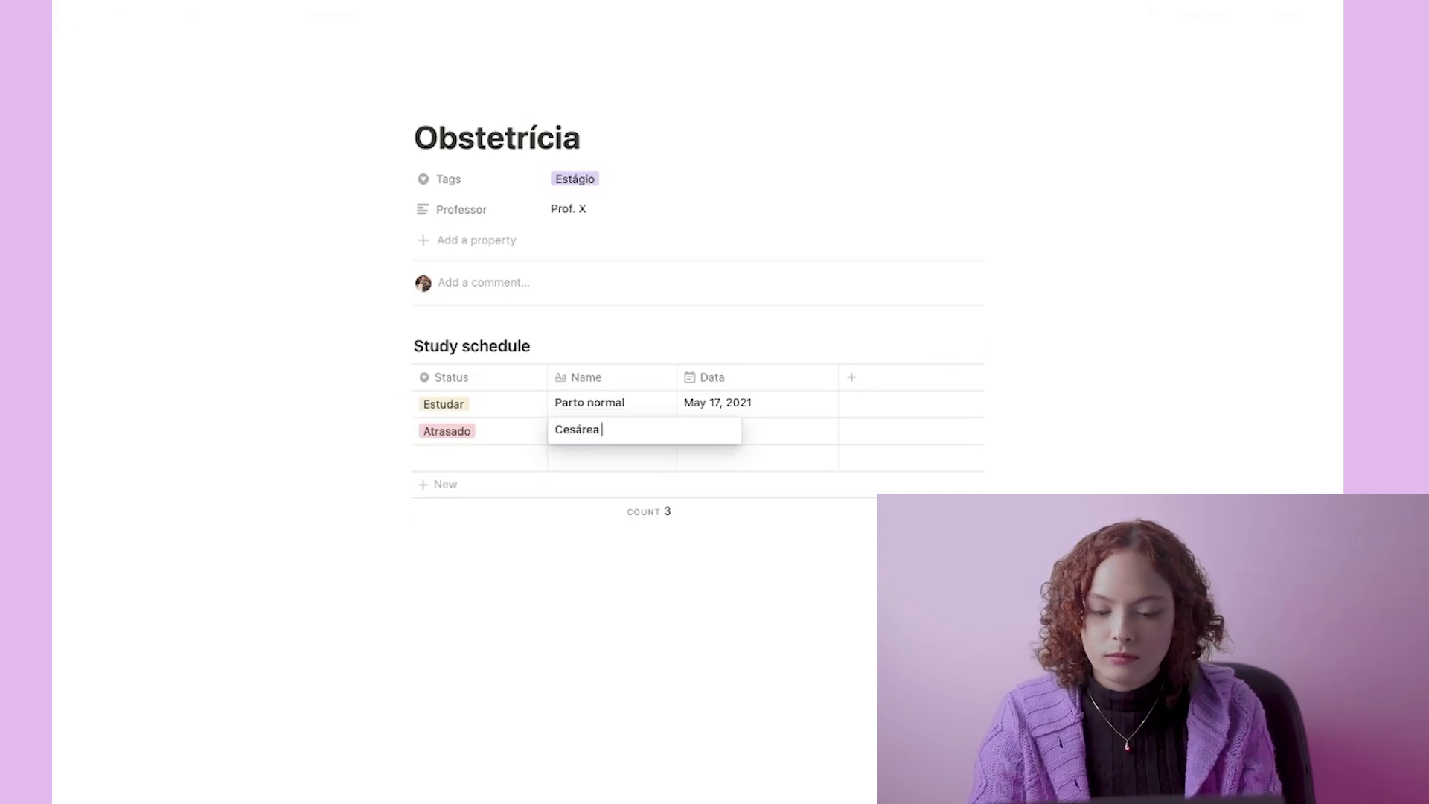
key("Return")
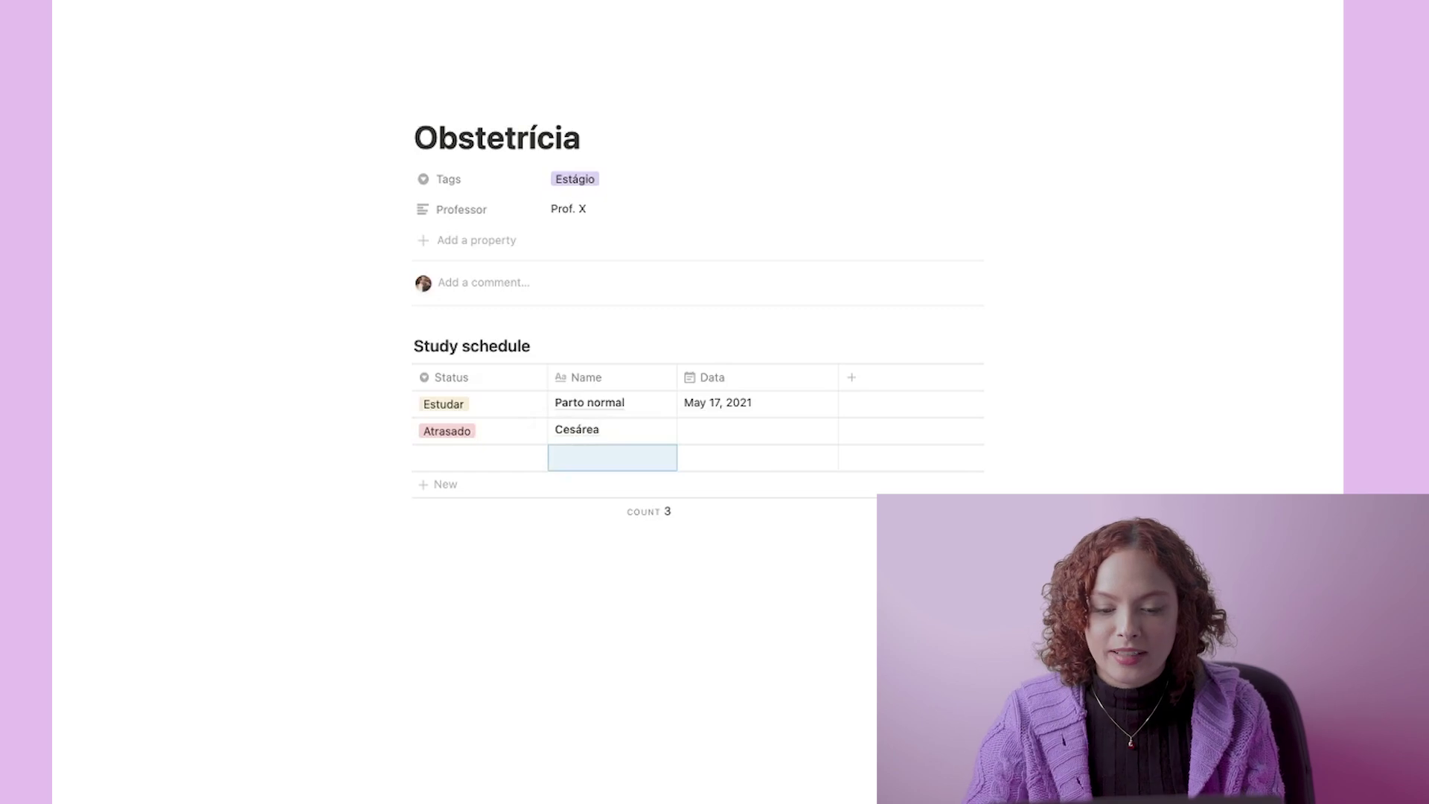
Step: Set the Cesárea row's date to May 15, 2021
left_click(754, 427)
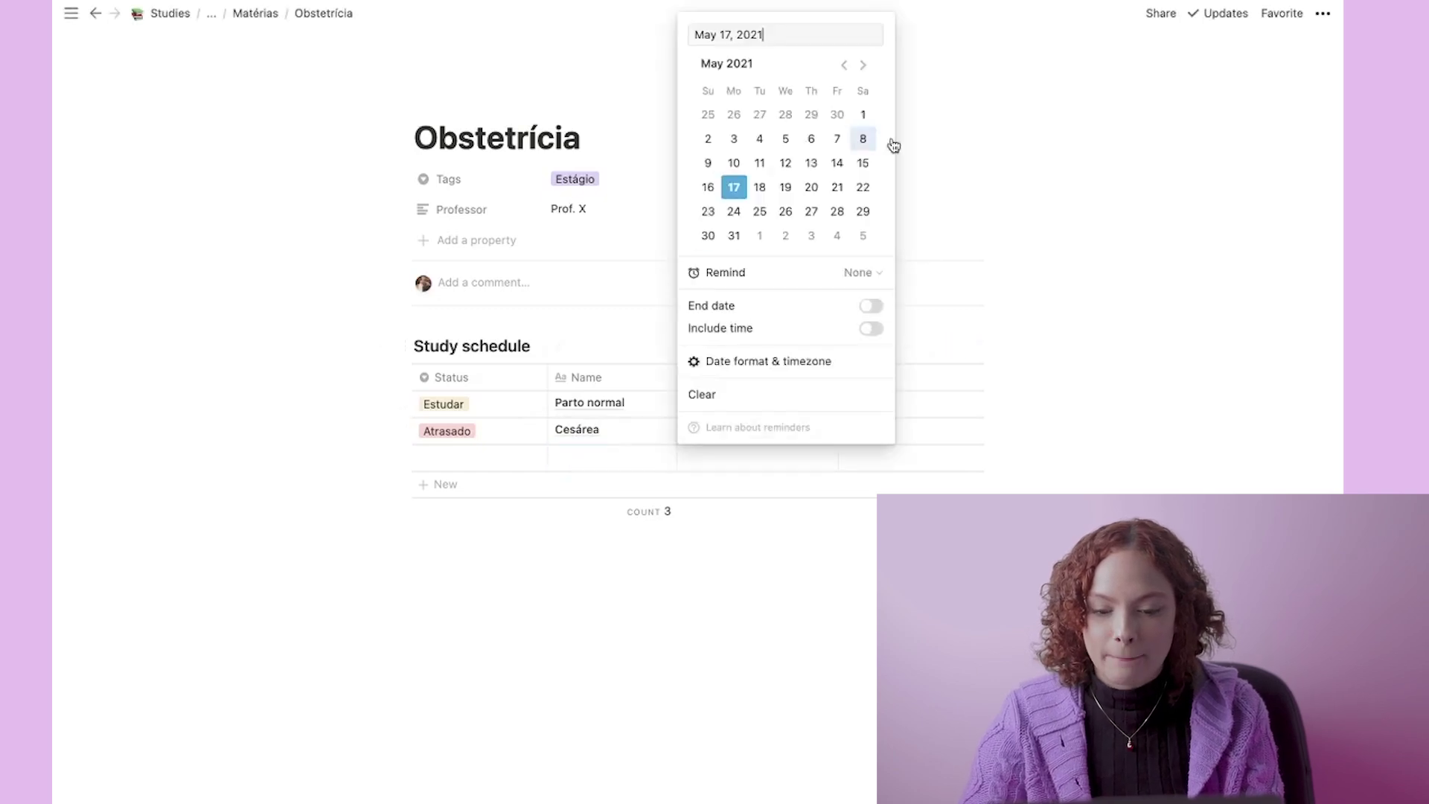
left_click(862, 163)
left_click(553, 623)
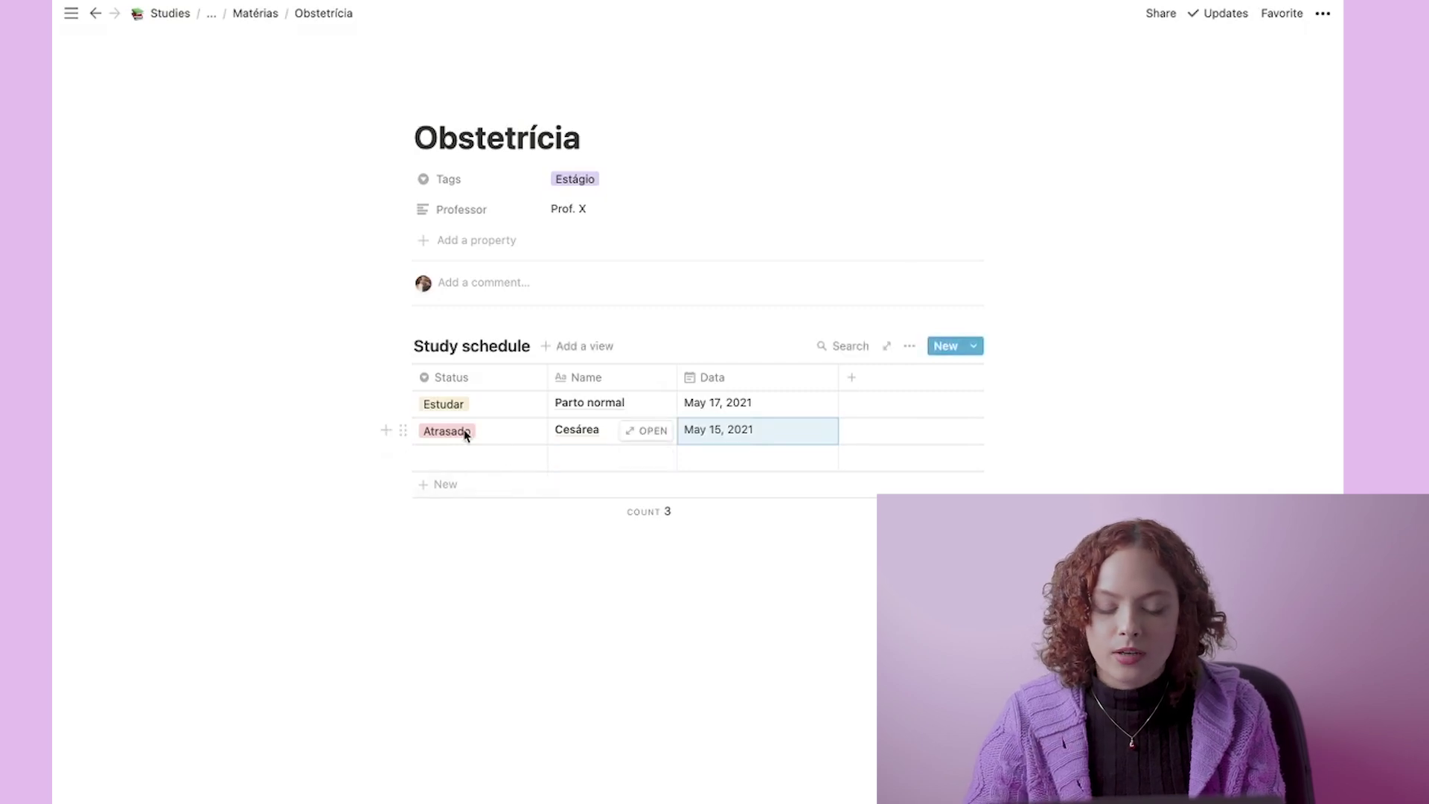
Step: Add a Files & media column after the Data column in the Study schedule table
left_click(851, 376)
left_click(862, 465)
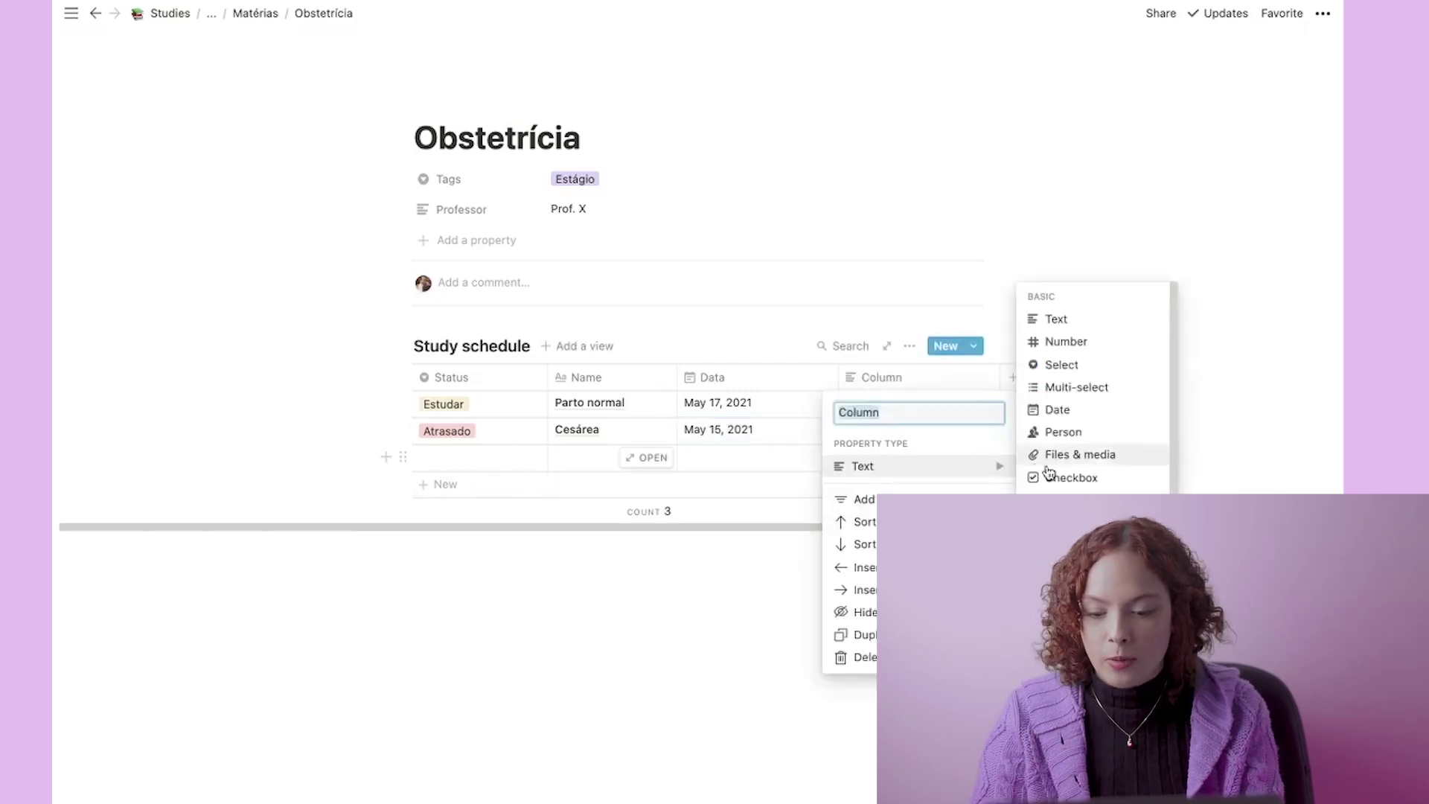
left_click(1092, 455)
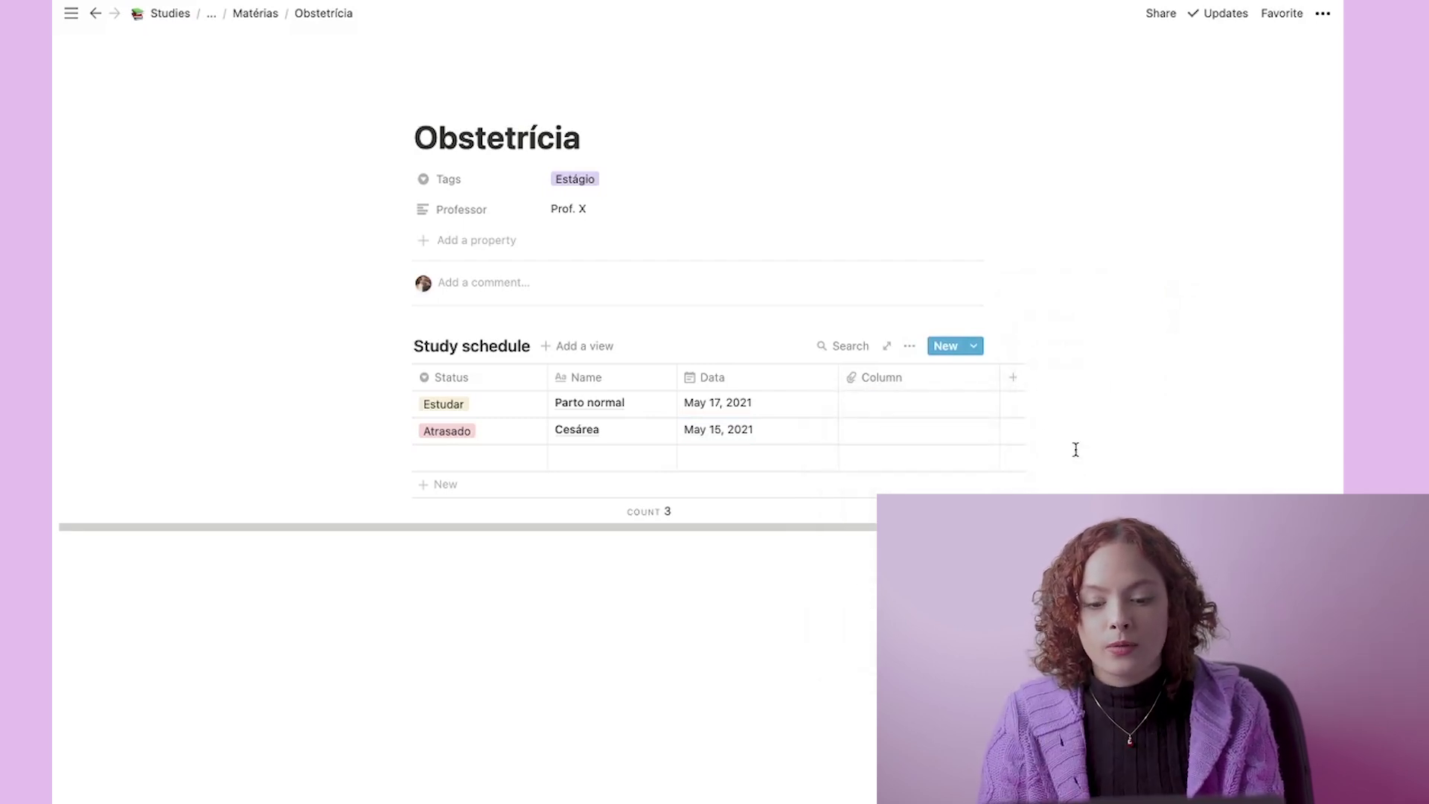
left_click(898, 415)
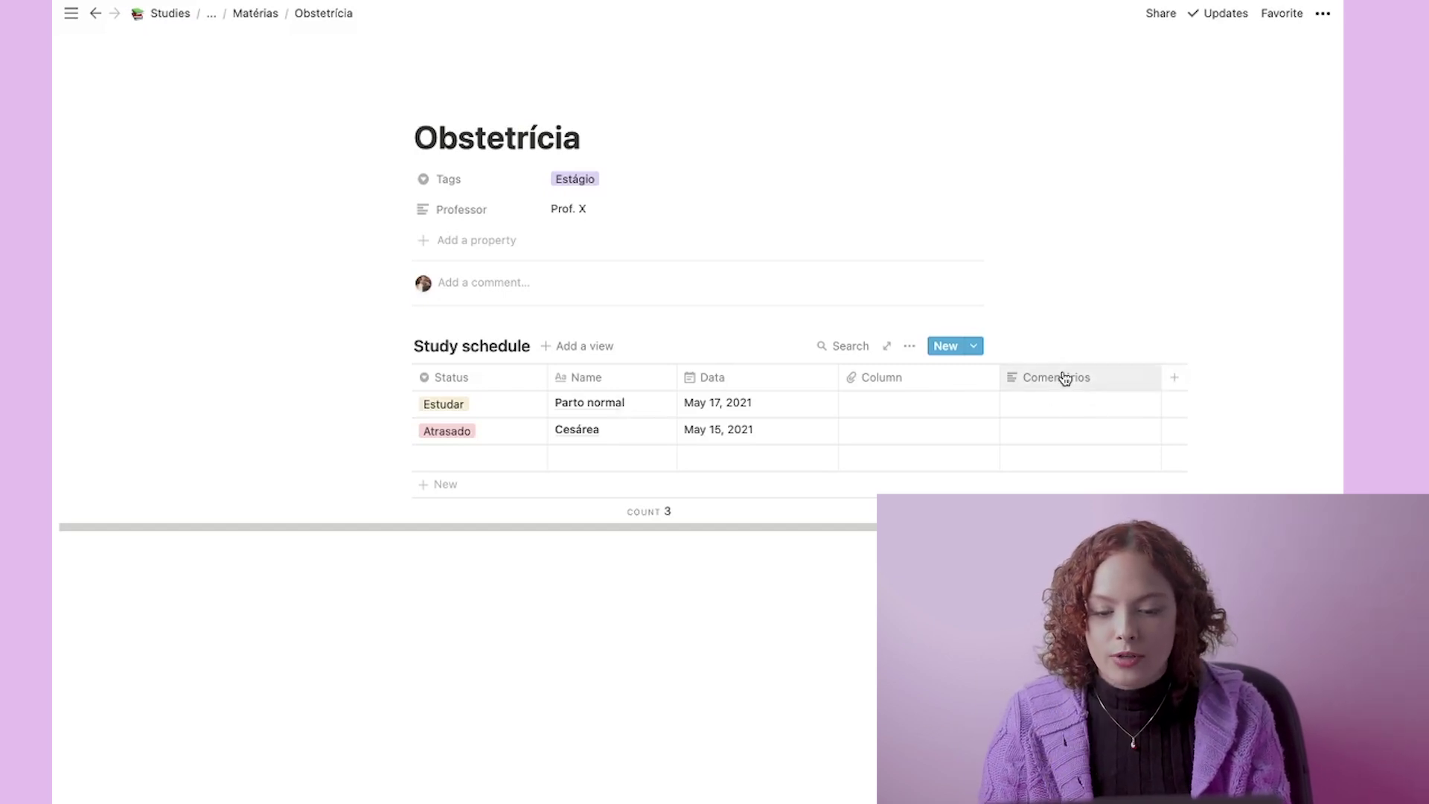
Step: Rename the Files & media column "Revisão 1" and the Comentários column "Revisão 2"
left_click(941, 382)
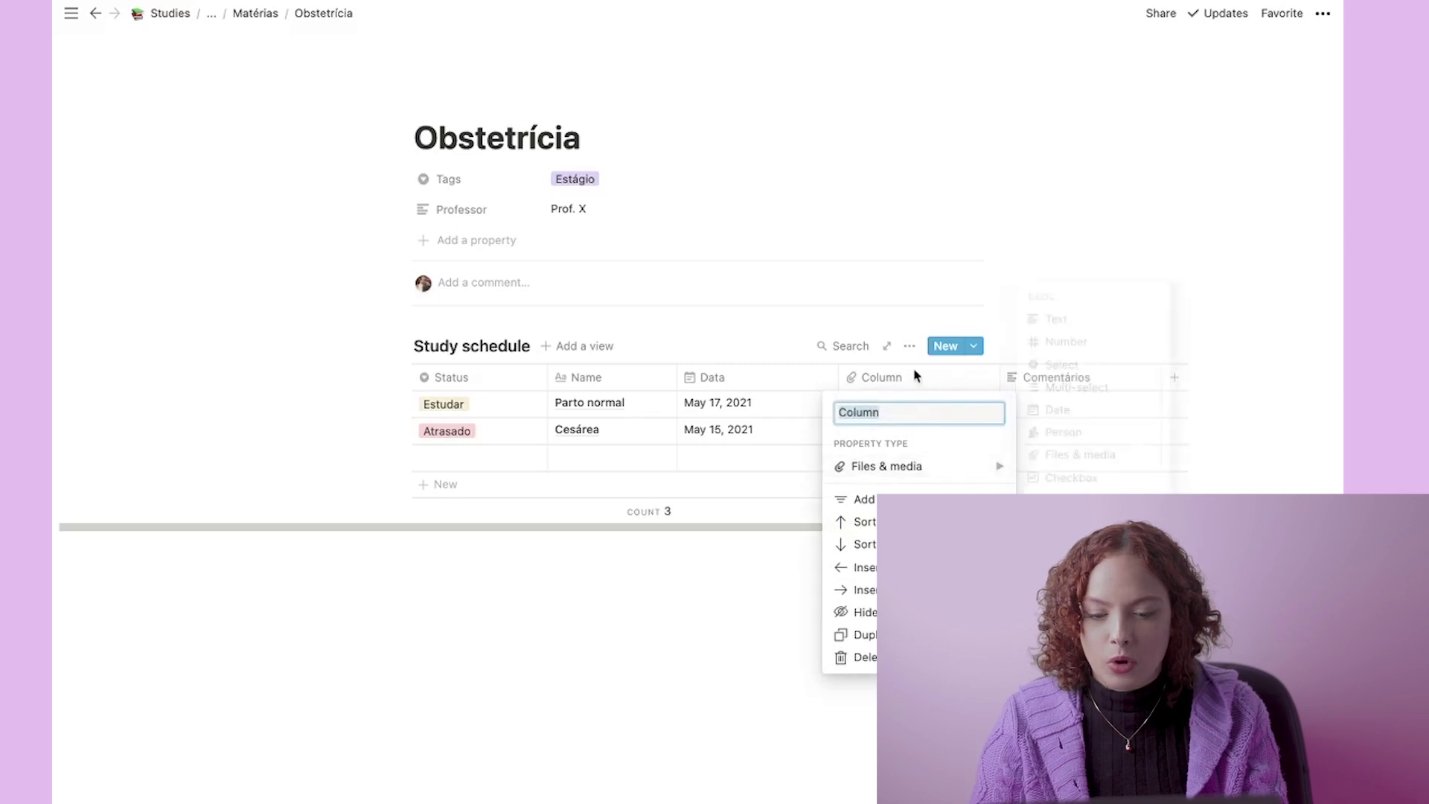
type("R")
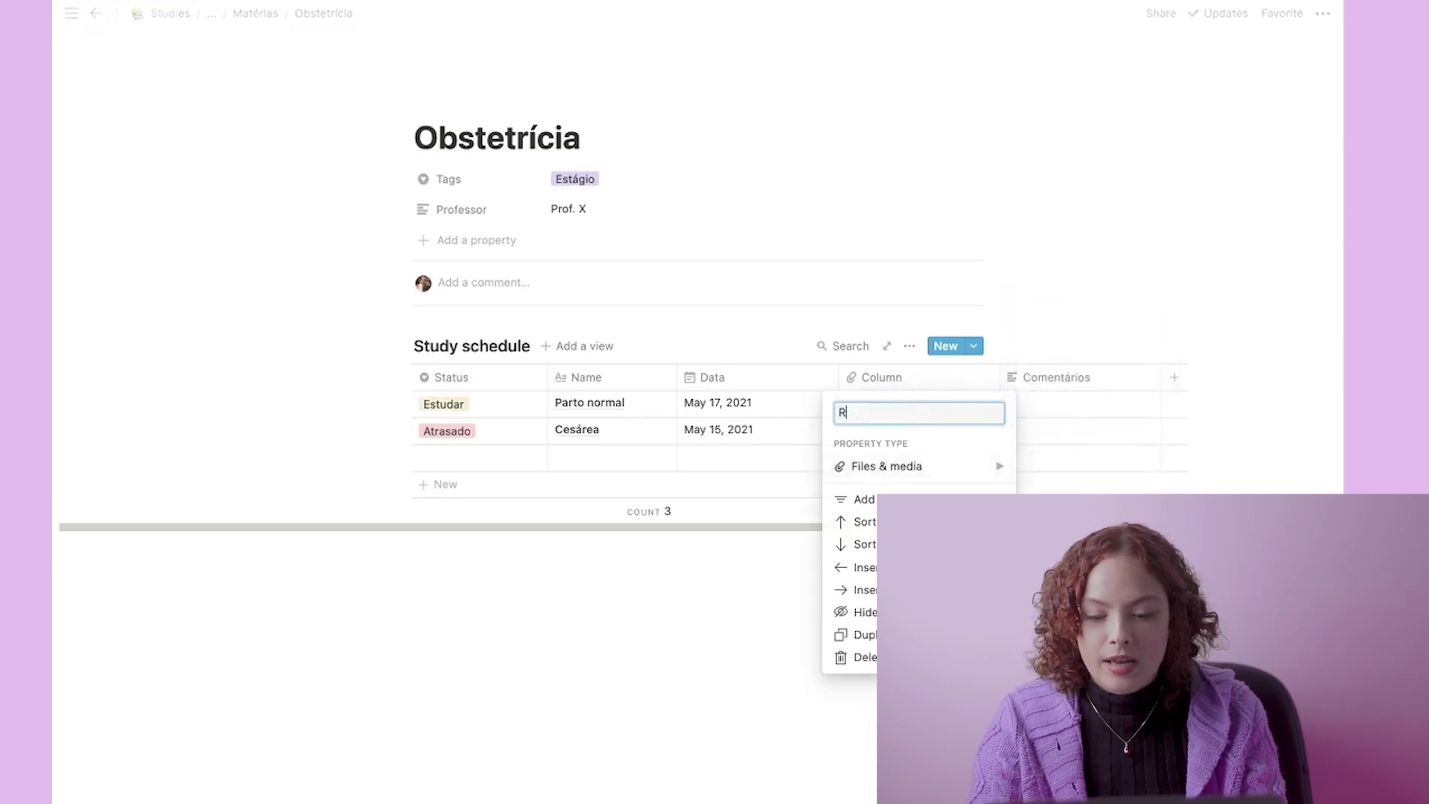
type("evisão 1")
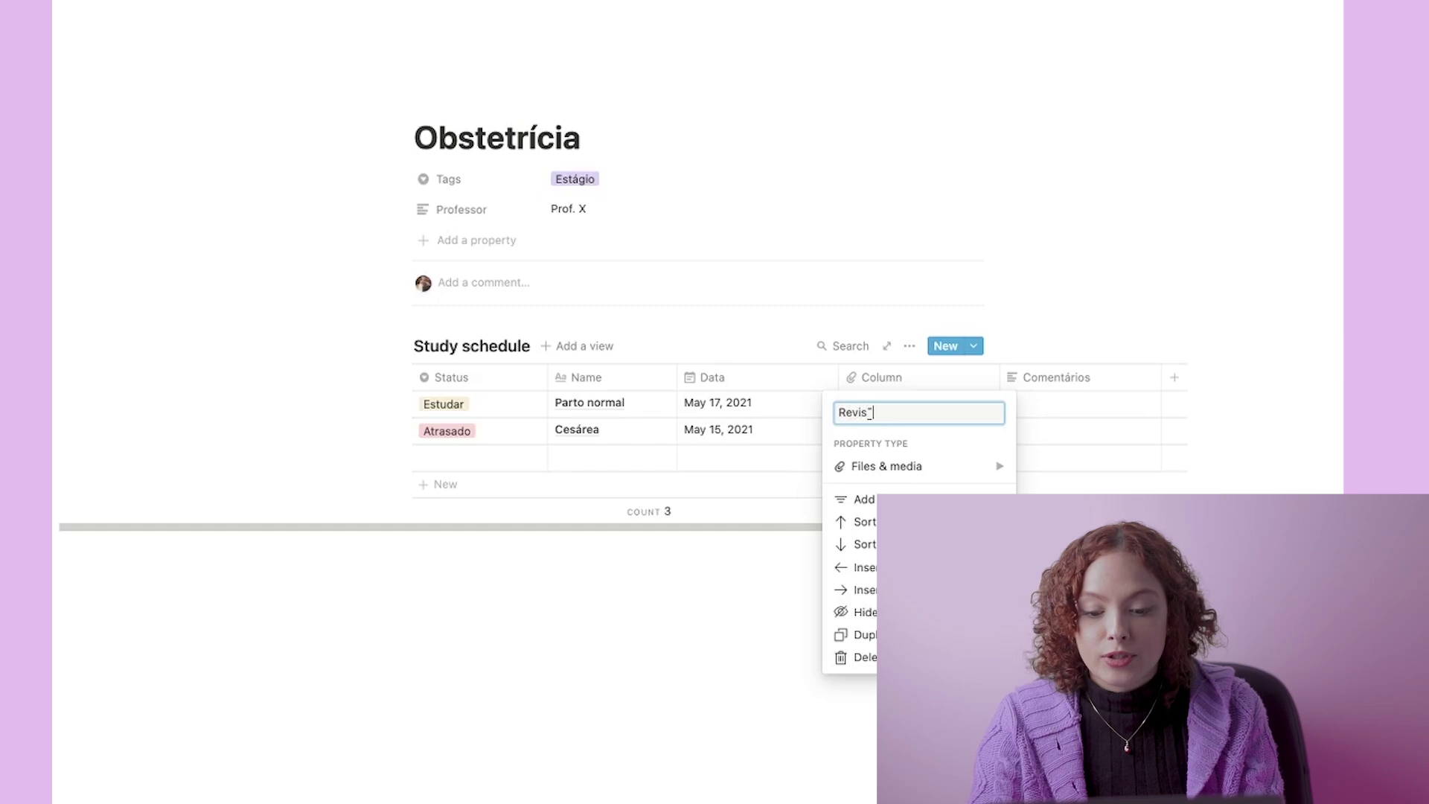
key("Return")
left_click(1067, 381)
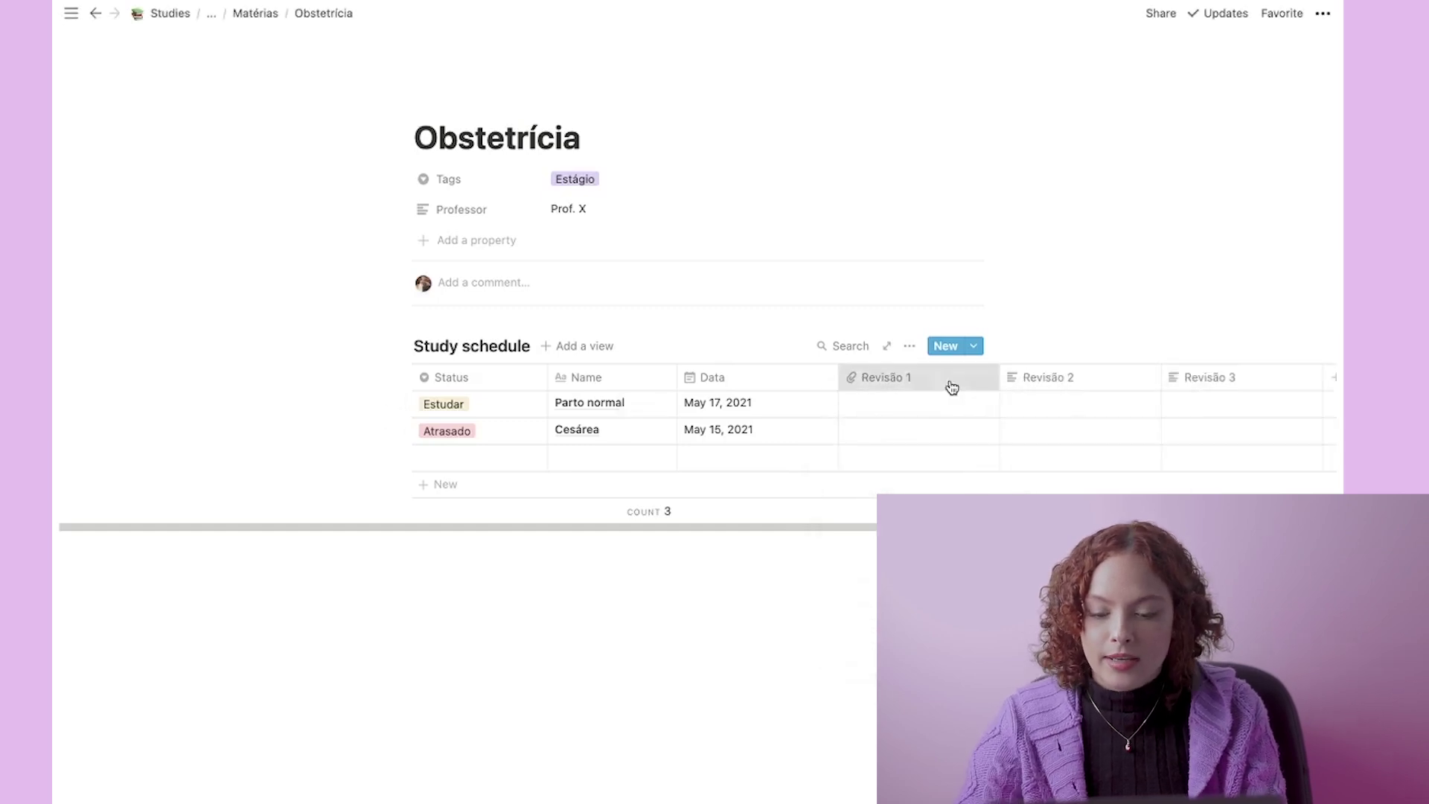
Step: Change the property type of the Revisão 1, Revisão 2 and Revisão 3 columns to Date
left_click(950, 387)
mouse_move(971, 466)
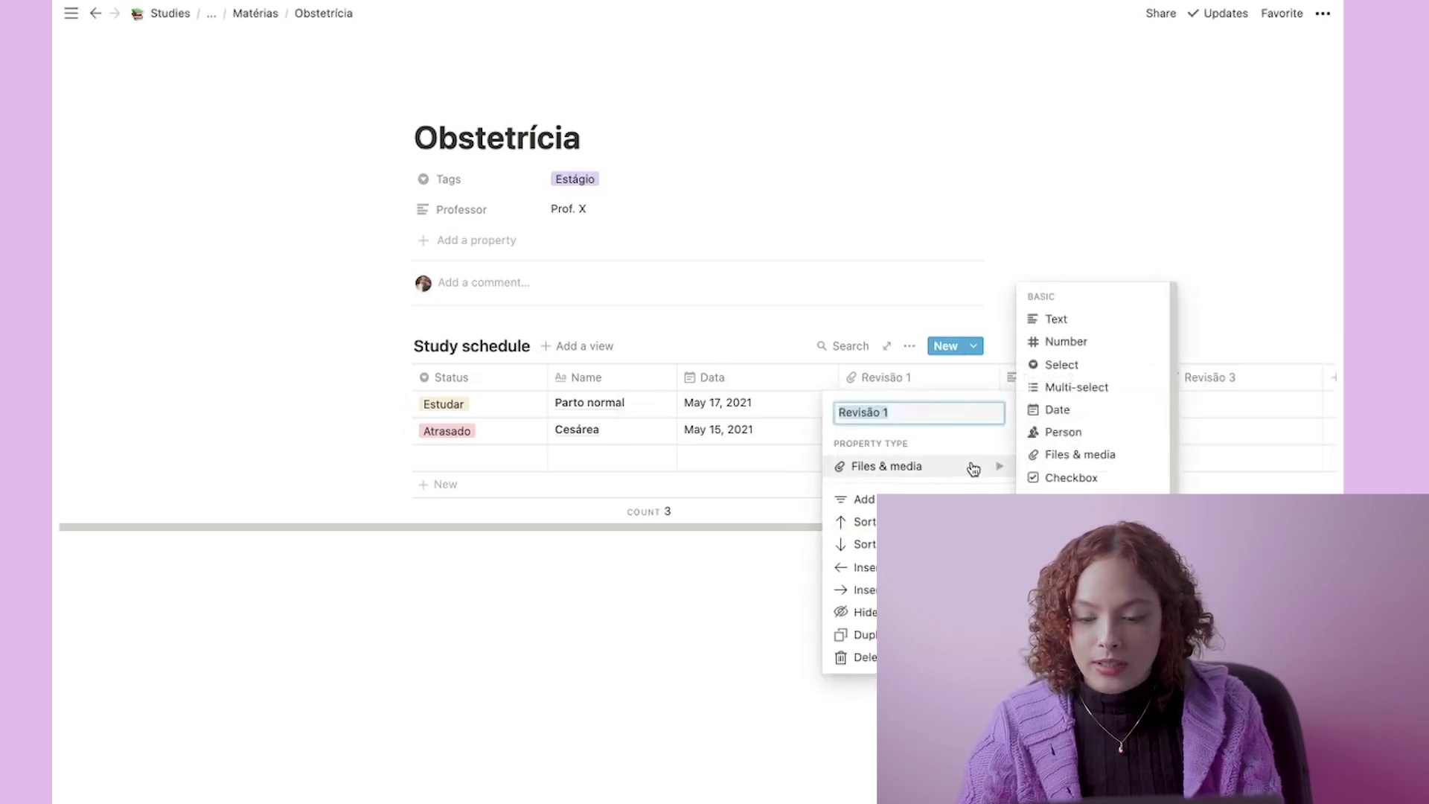
left_click(1048, 409)
left_click(1088, 375)
key("Escape")
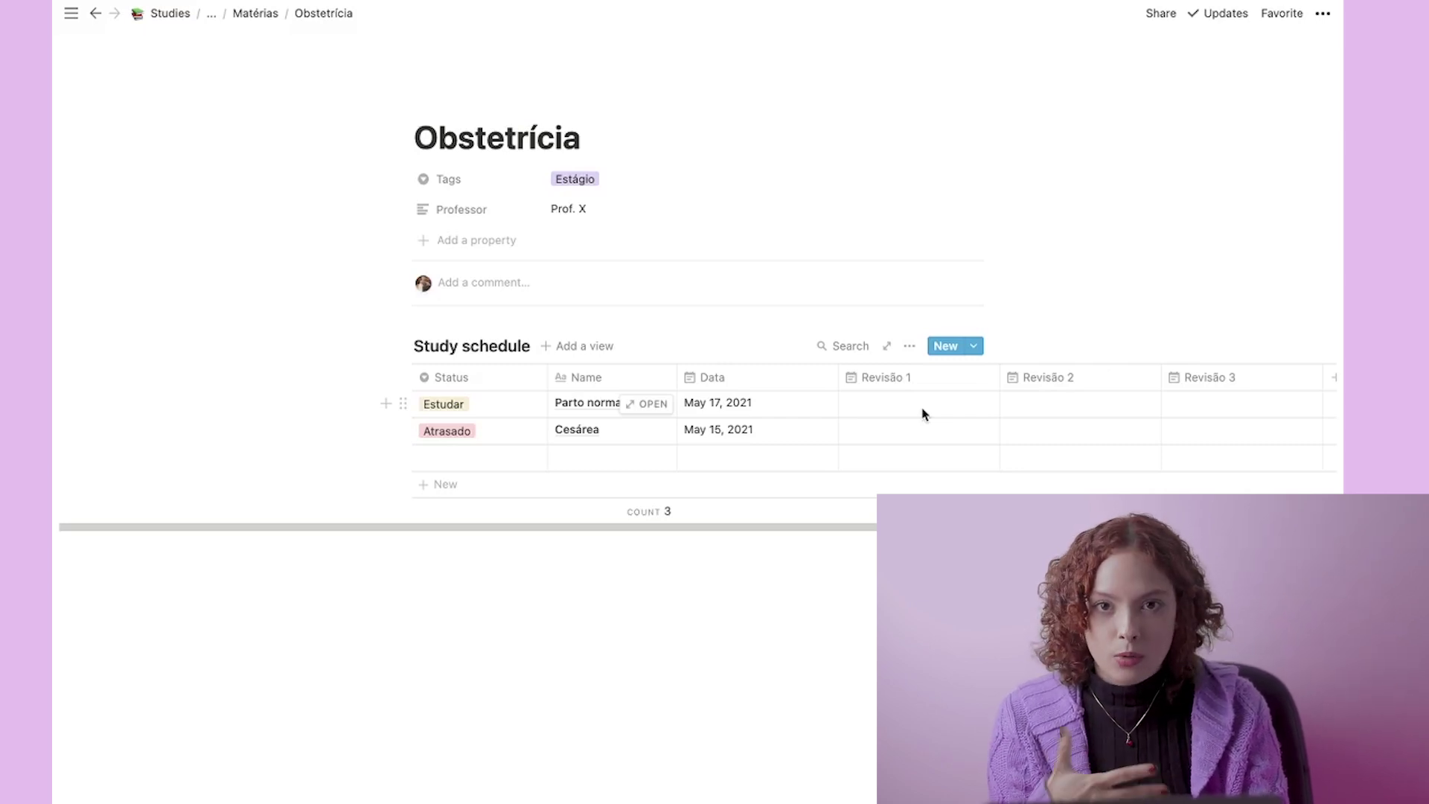
Step: Rename the Data column "Data da aula"
left_click(740, 378)
type("da aula")
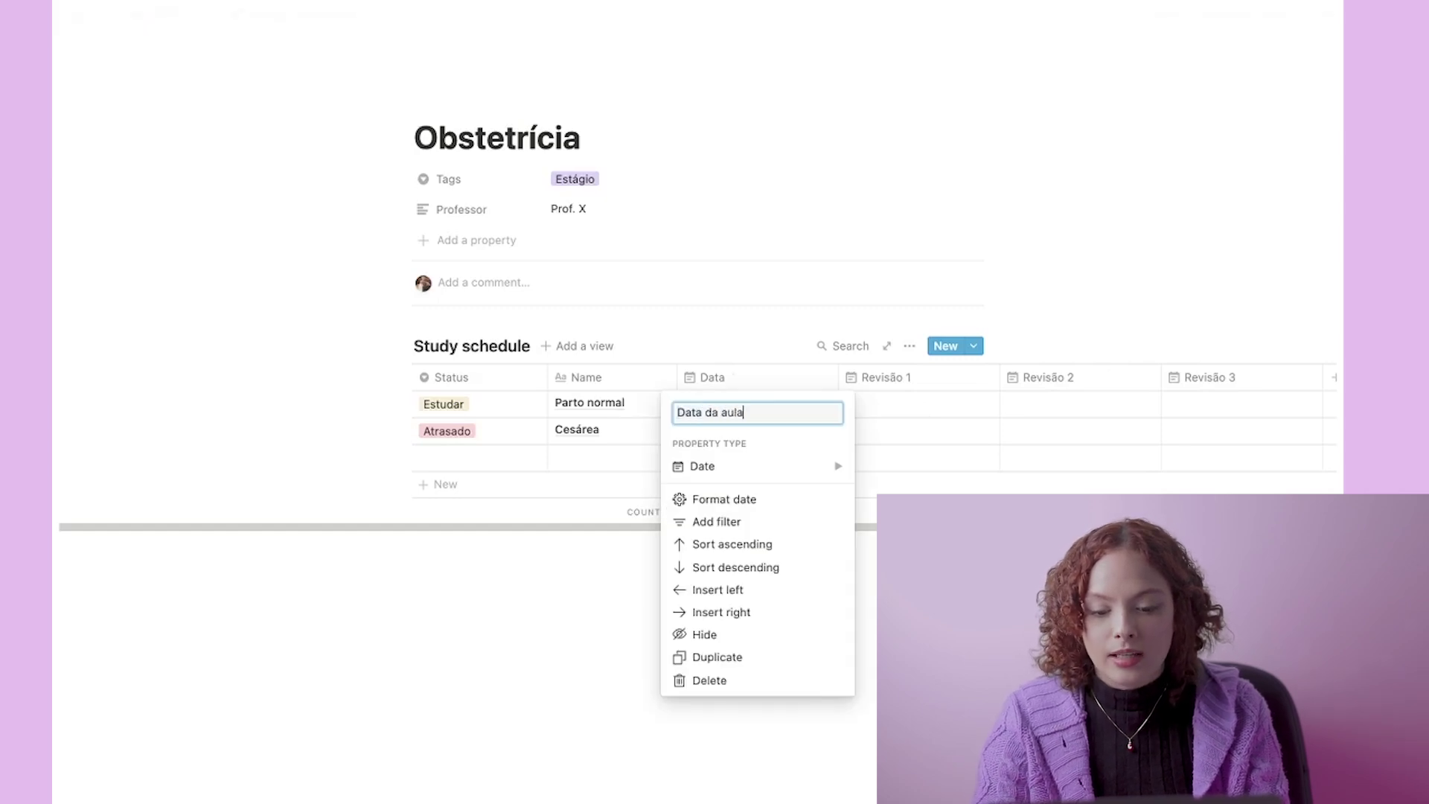
key("Return")
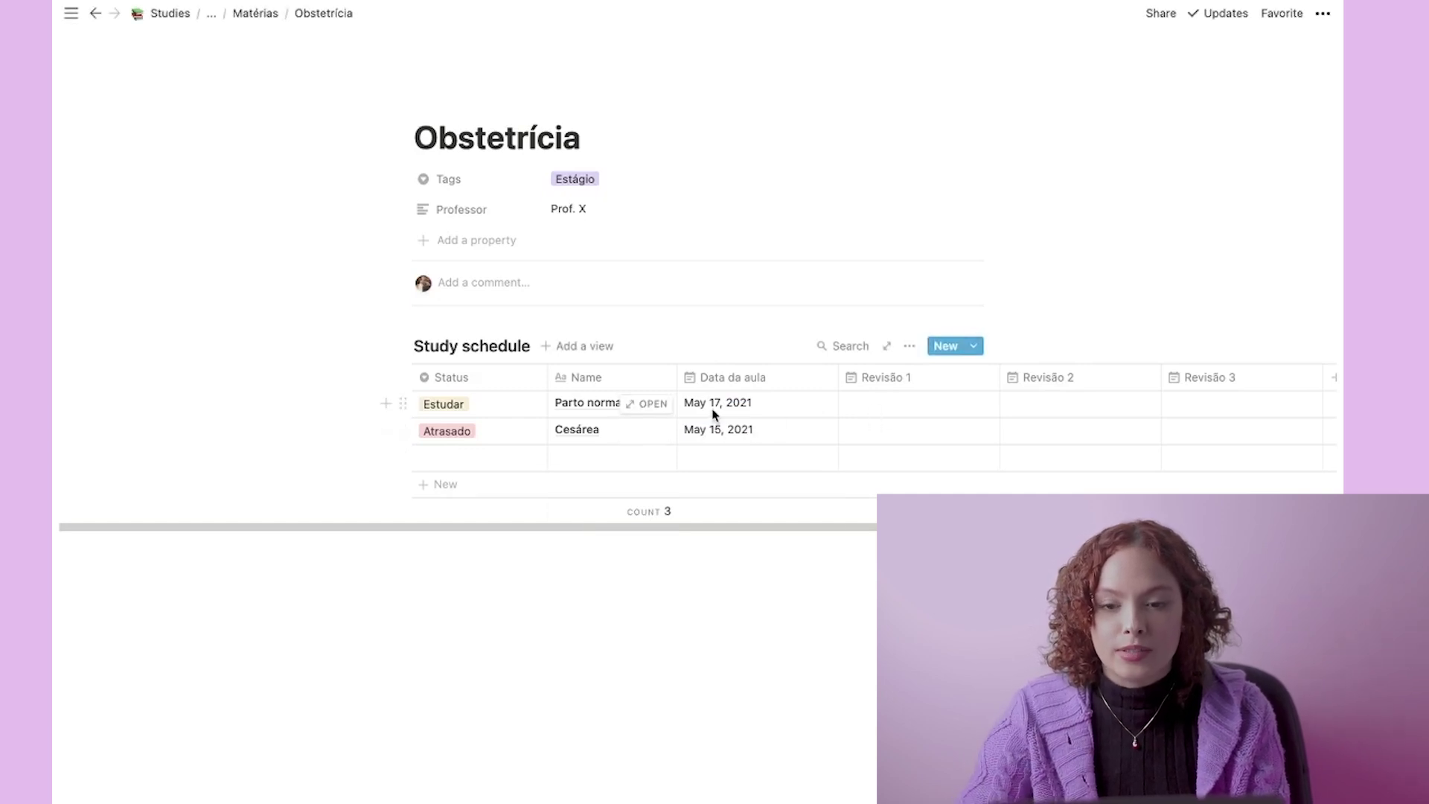
Step: Set the Parto normal row's Revisão 1 date to May 20, 2021 and narrow the Status Revisão 1 column
left_click(878, 409)
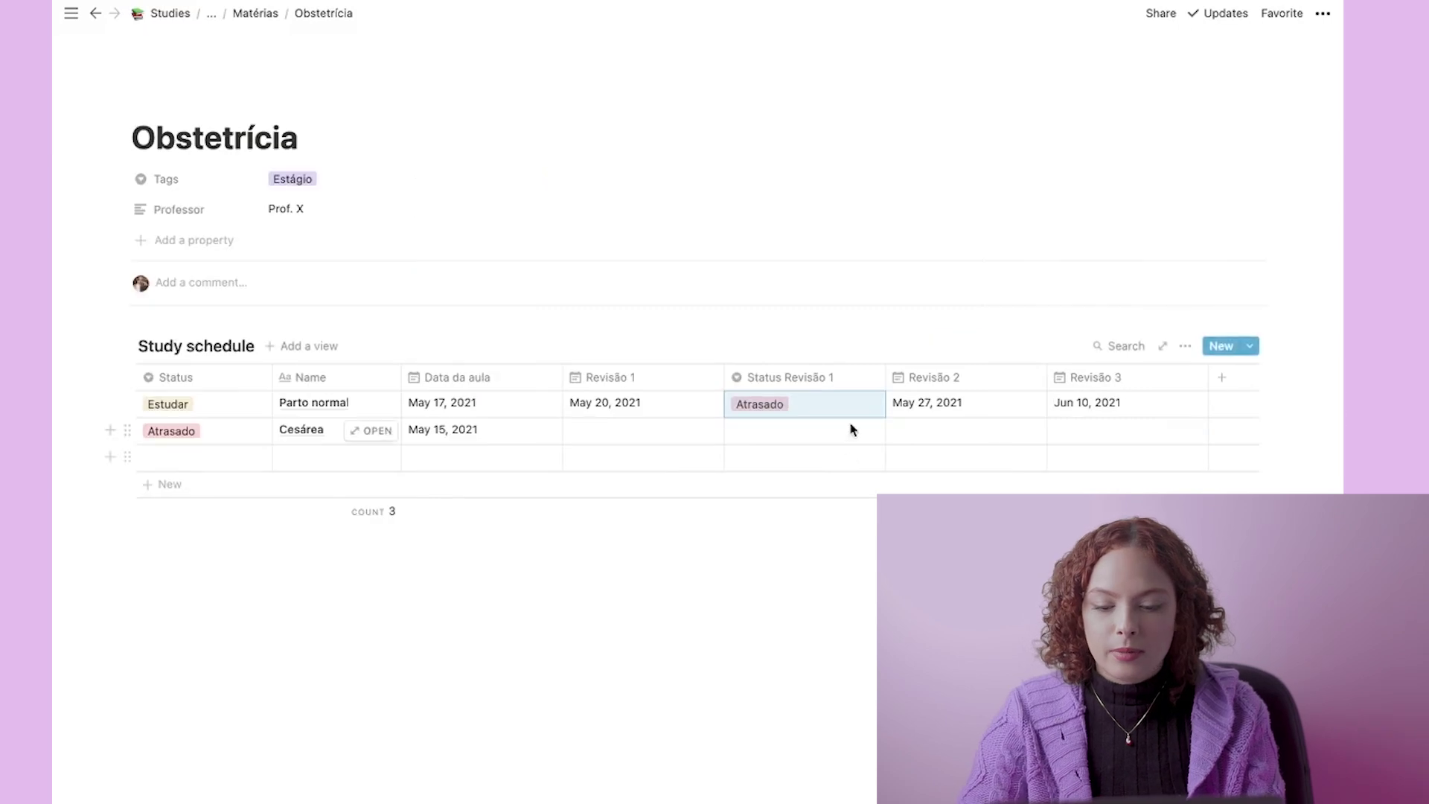
left_click(841, 378)
left_click(1078, 434)
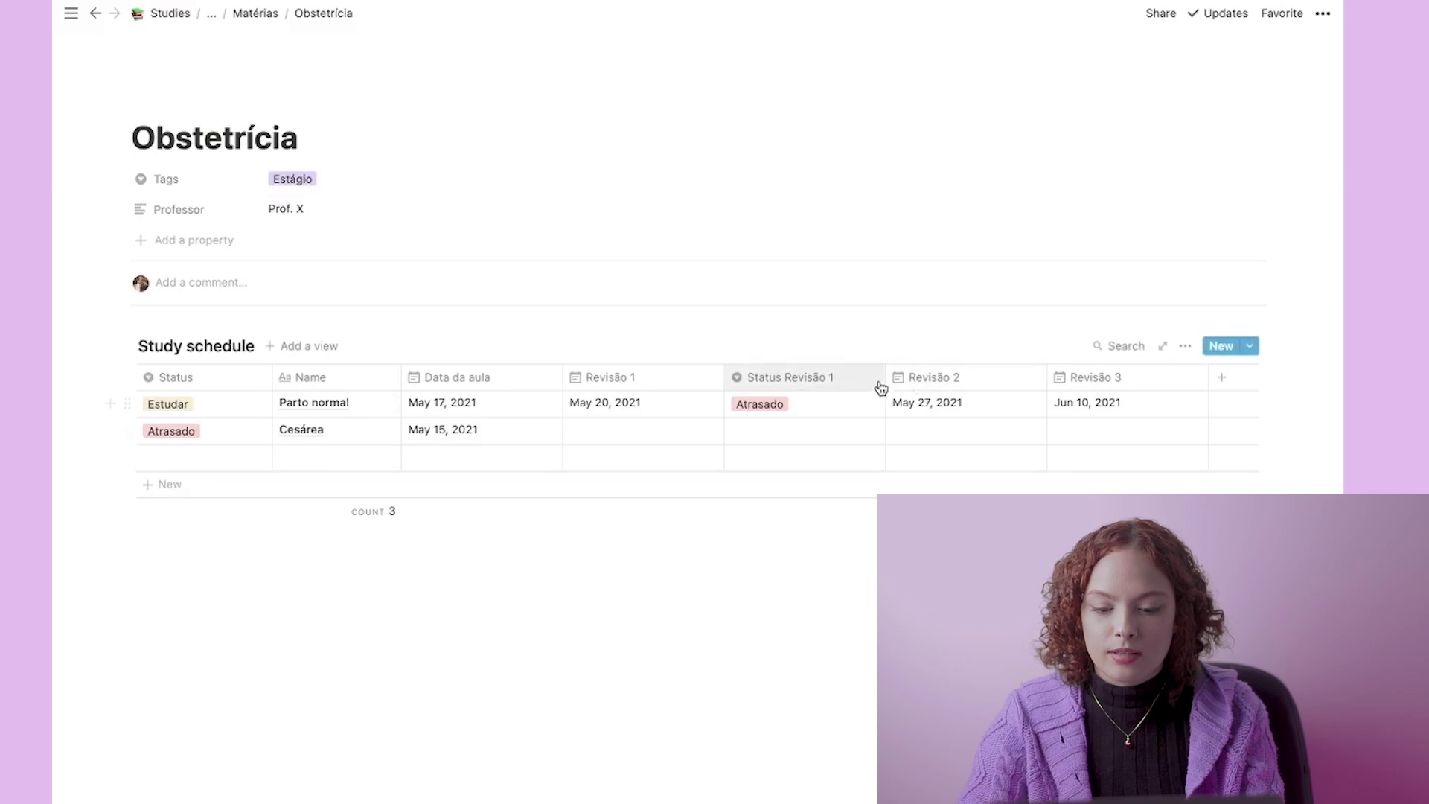
left_click_drag(884, 377, 853, 376)
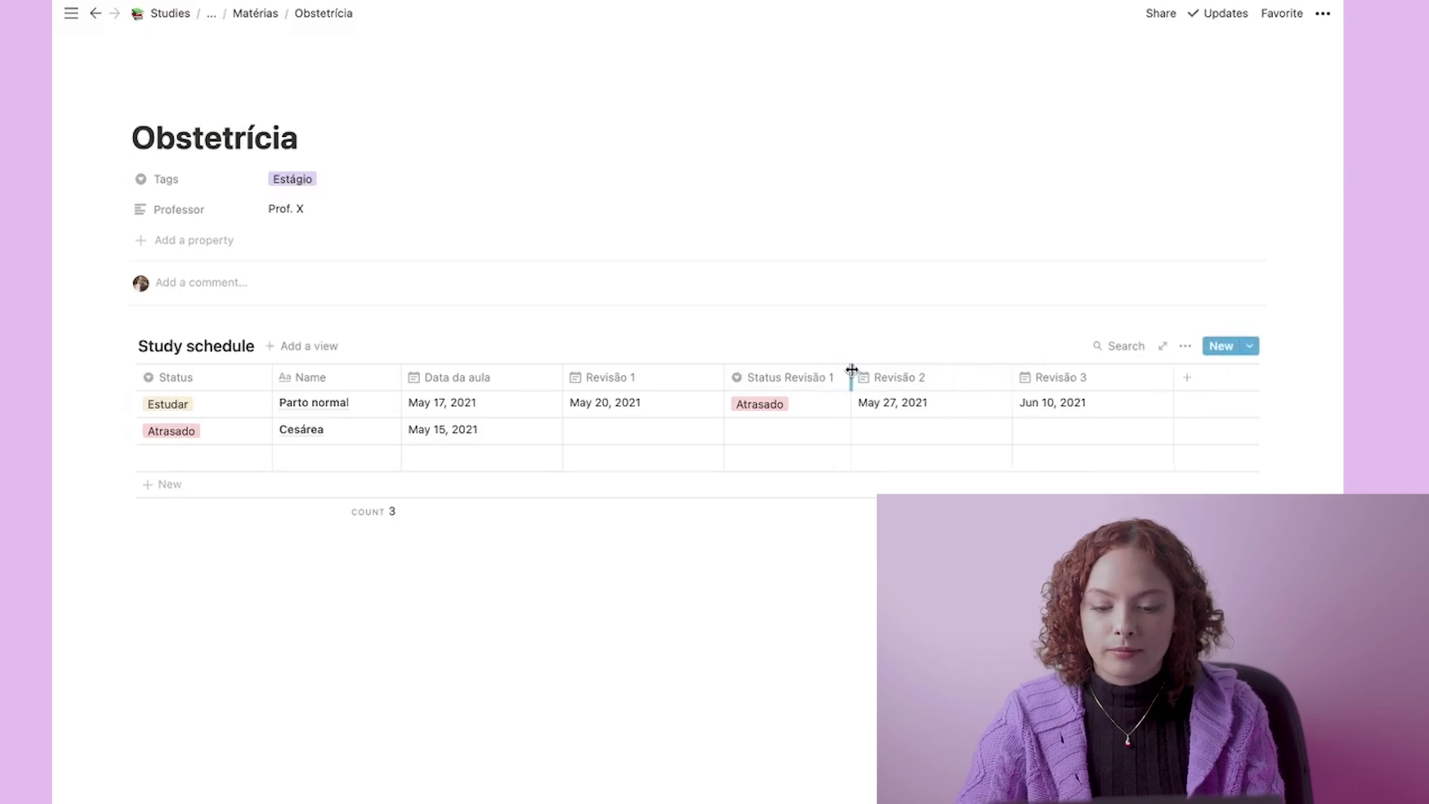
Step: Add an "On day of event" reminder to the Parto normal row's Revisão 1 date
left_click(679, 405)
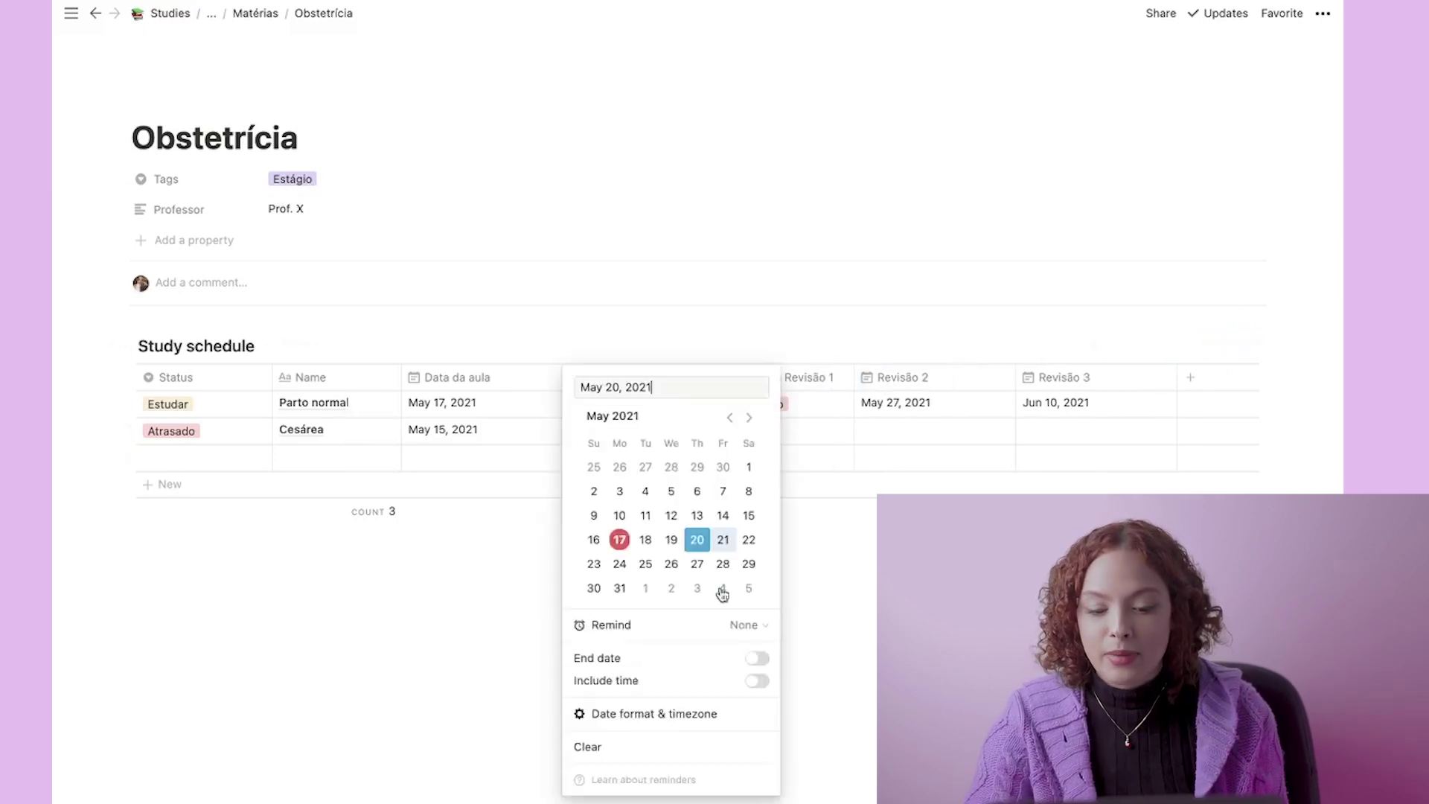
left_click(747, 627)
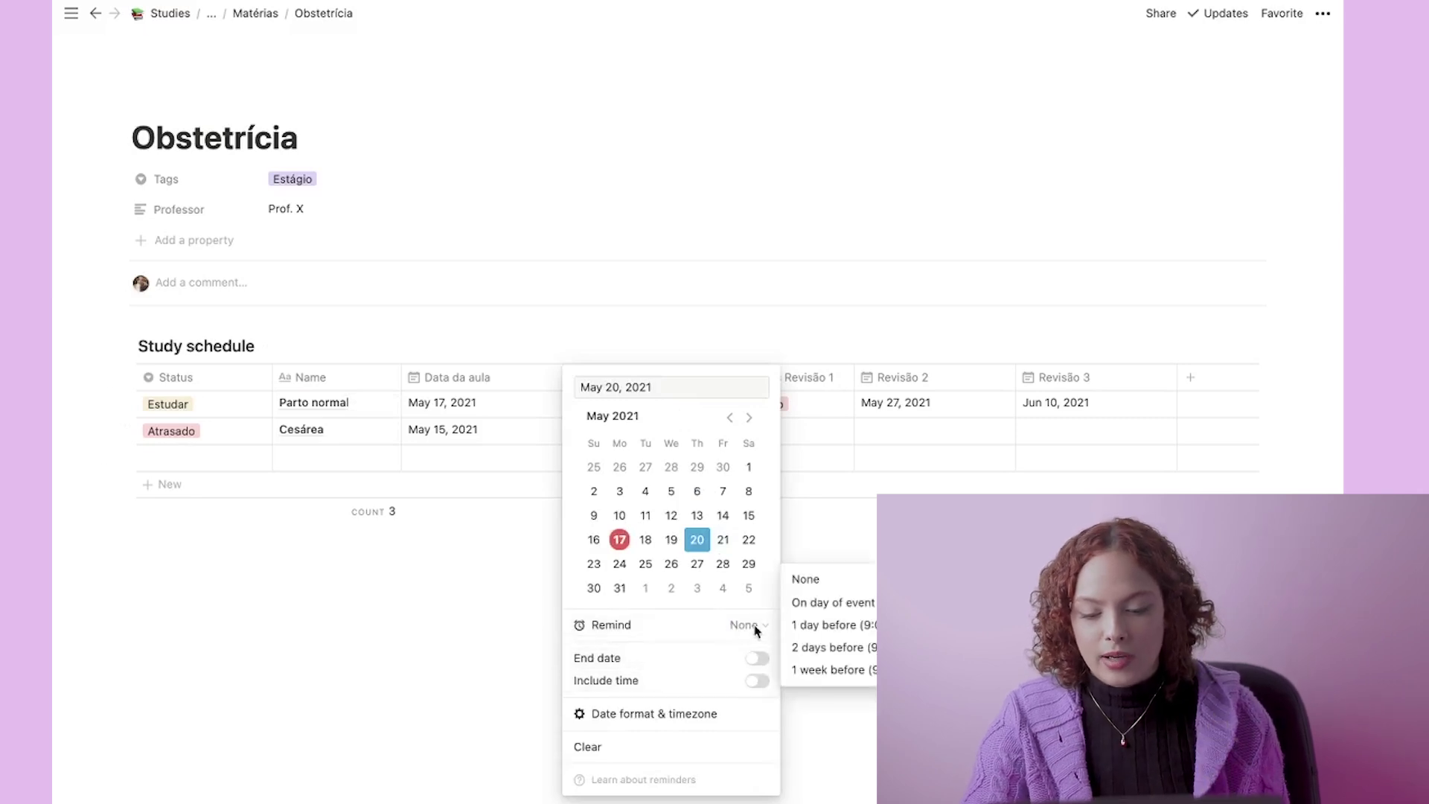
left_click(824, 610)
left_click(856, 584)
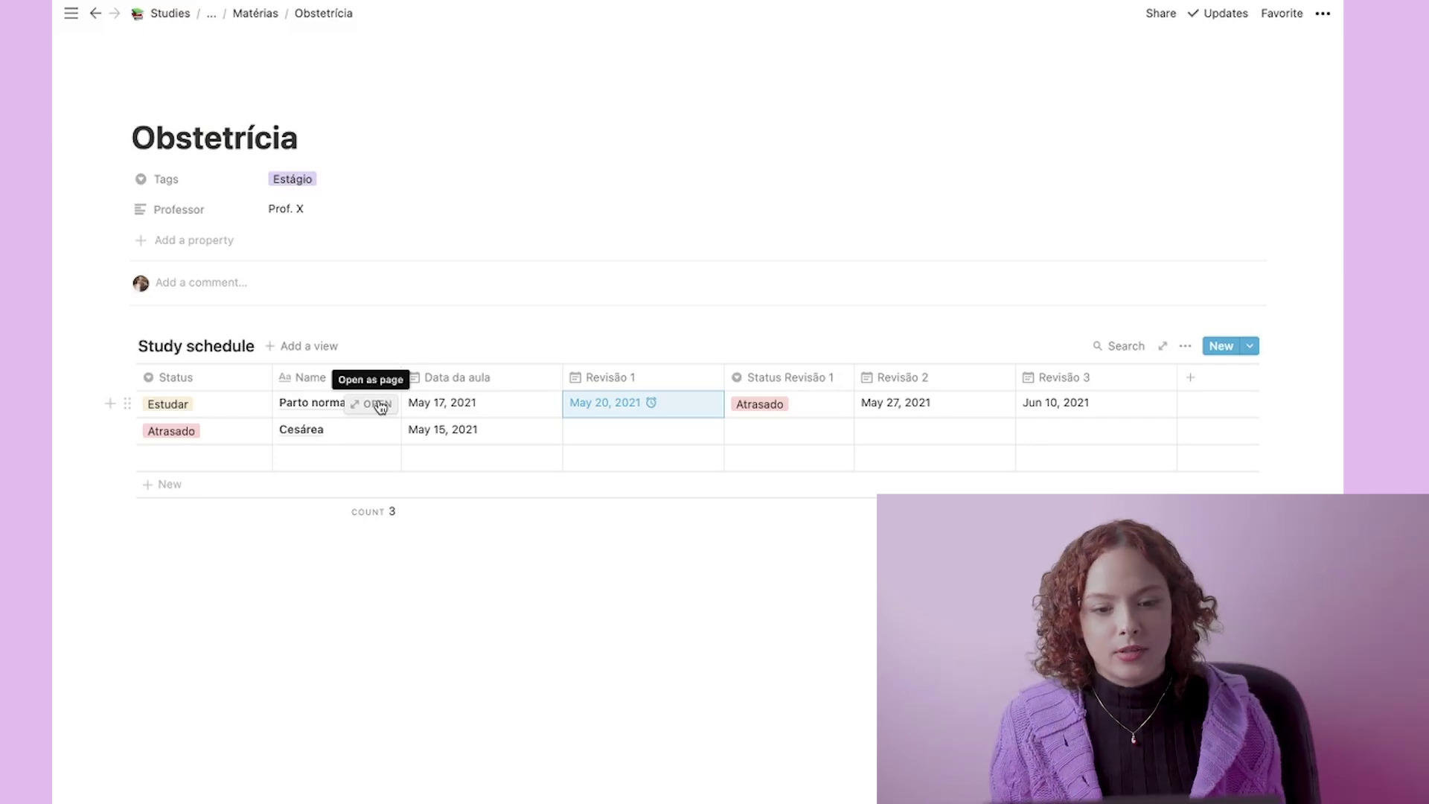
Step: Open the Parto normal page and add the heading "Anotações aula 17/05:" to its empty body
left_click(379, 404)
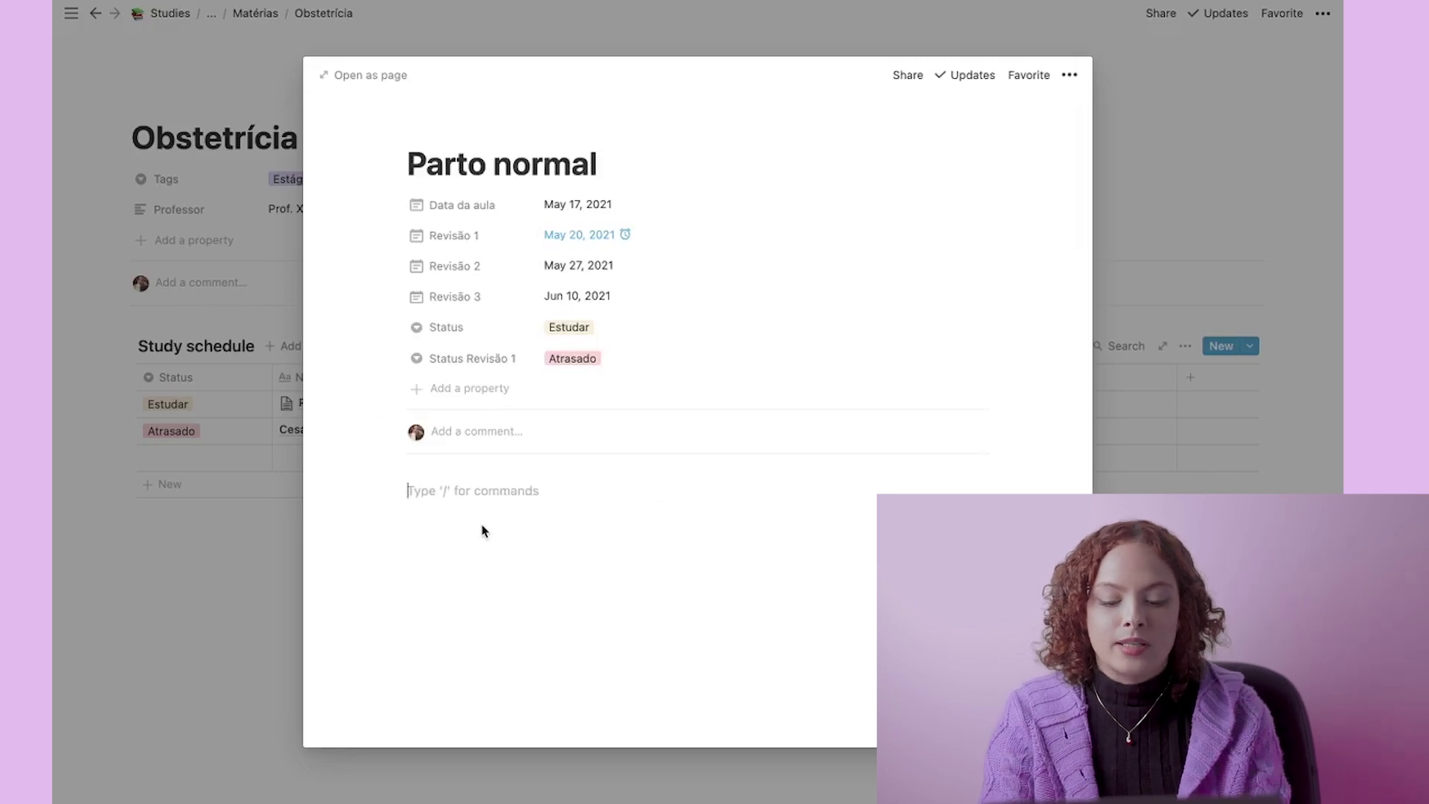
type("## Anotações aula 17/05:")
key("super+a")
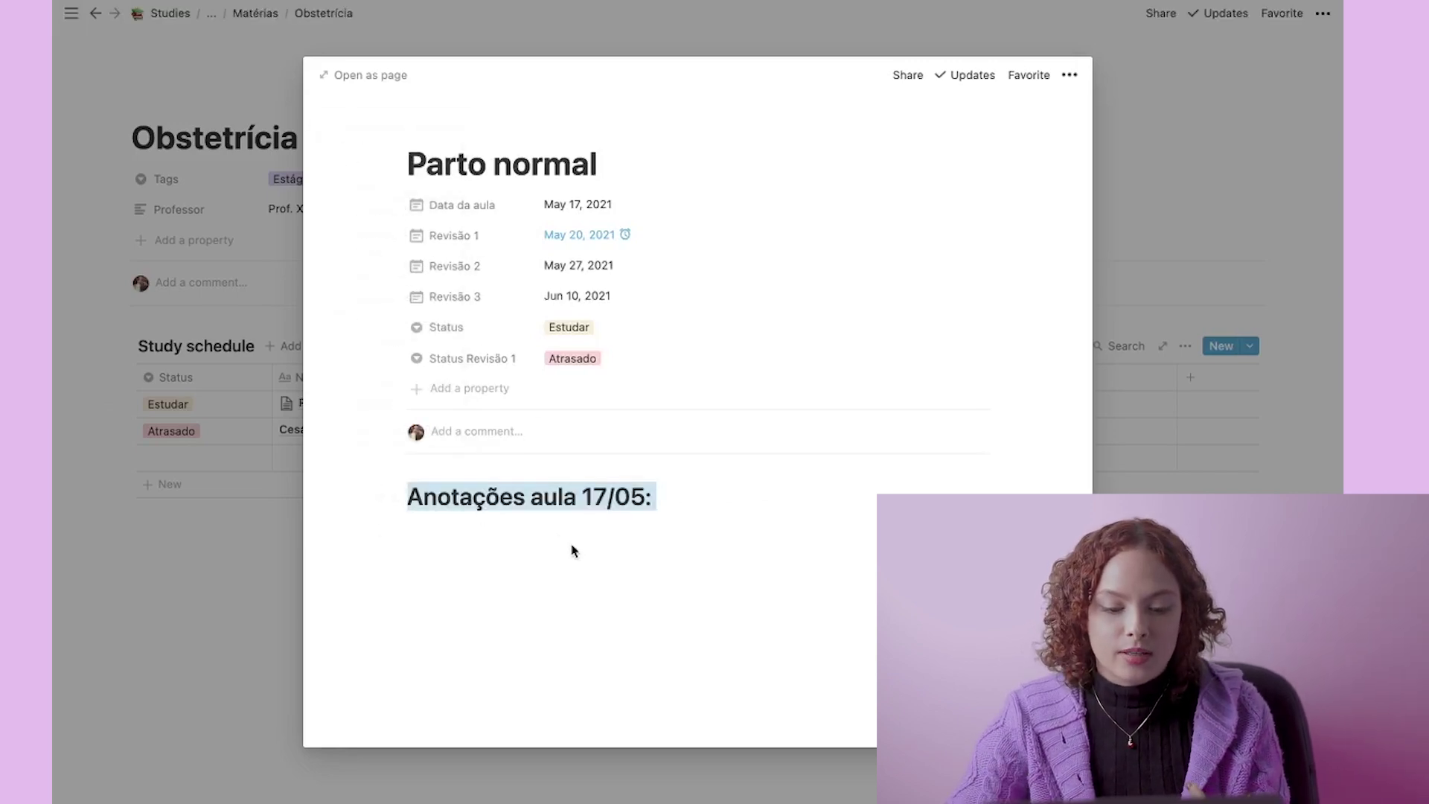
Step: Add a bulleted list with two "Tópico" items under the "Anotações aula 17/05:" heading
left_click(556, 537)
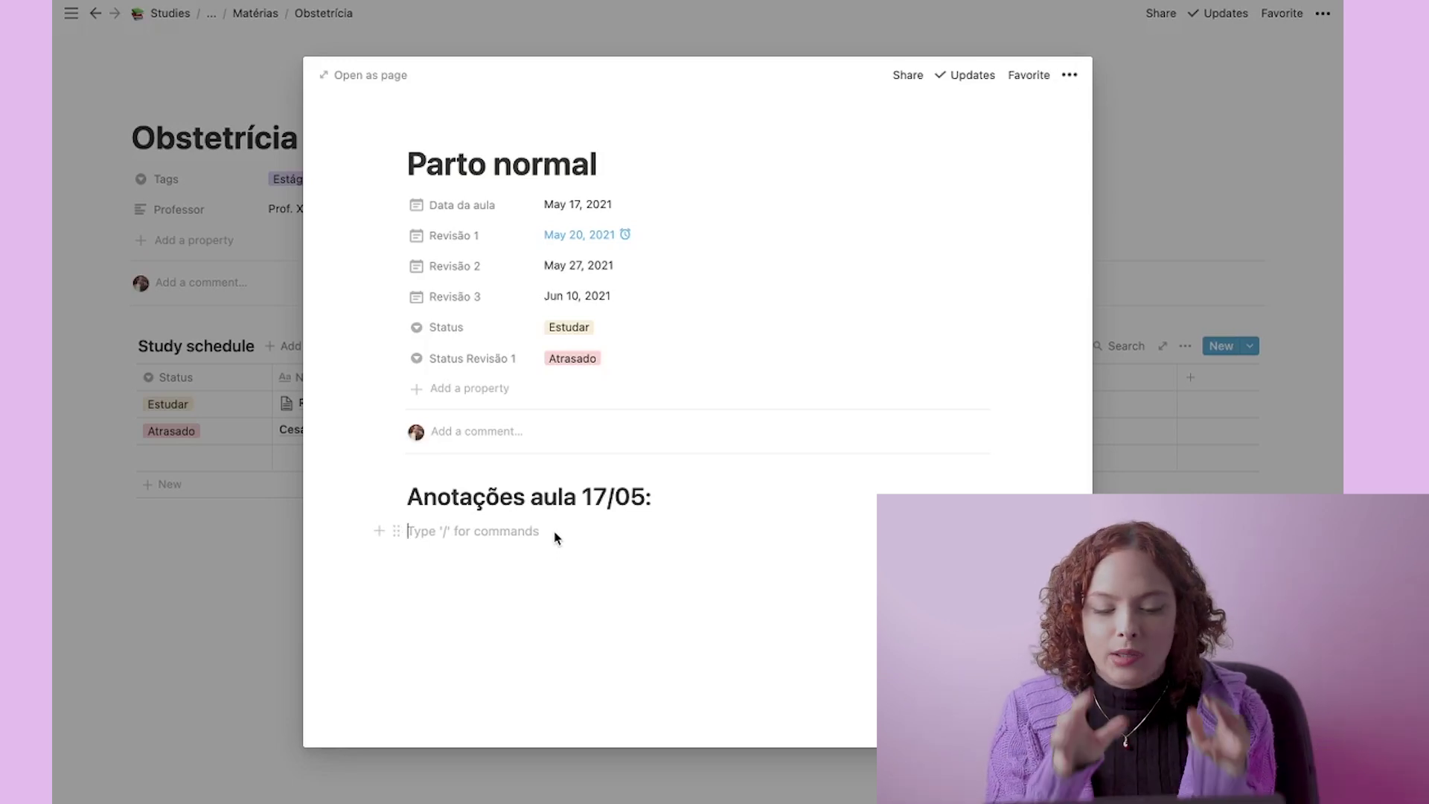
type("-")
key("BackSpace")
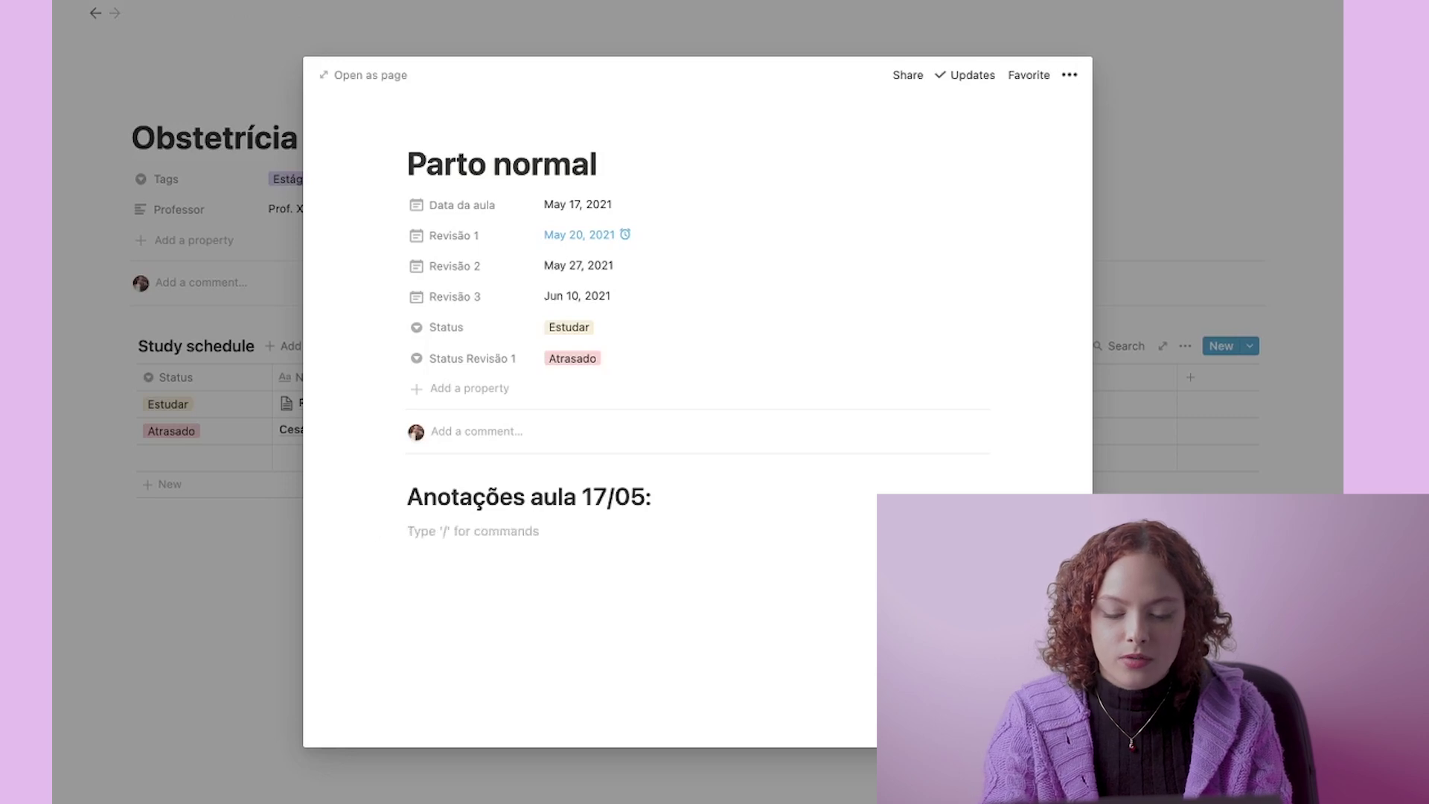
type("- ")
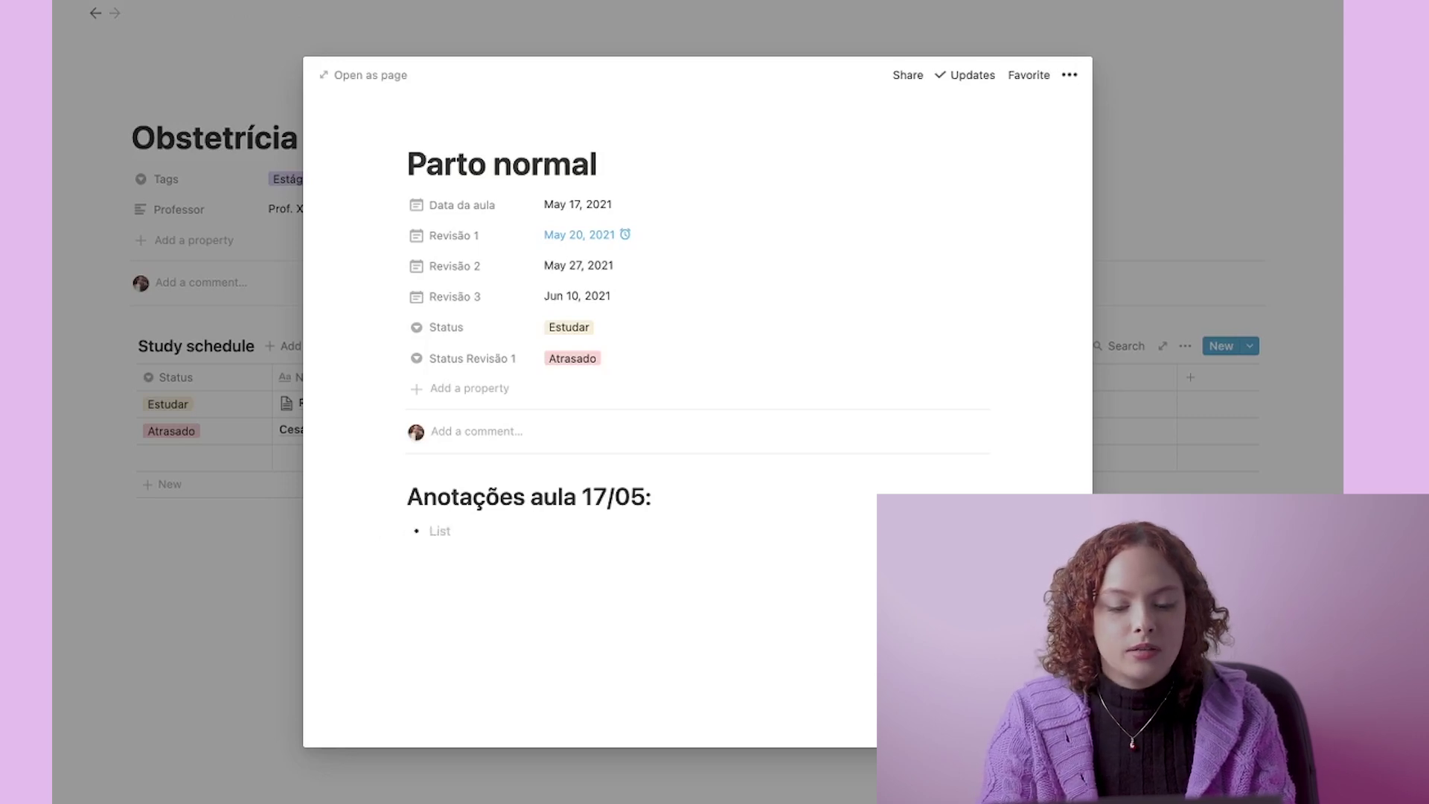
type("Tópico")
key("Return")
type("Tópico")
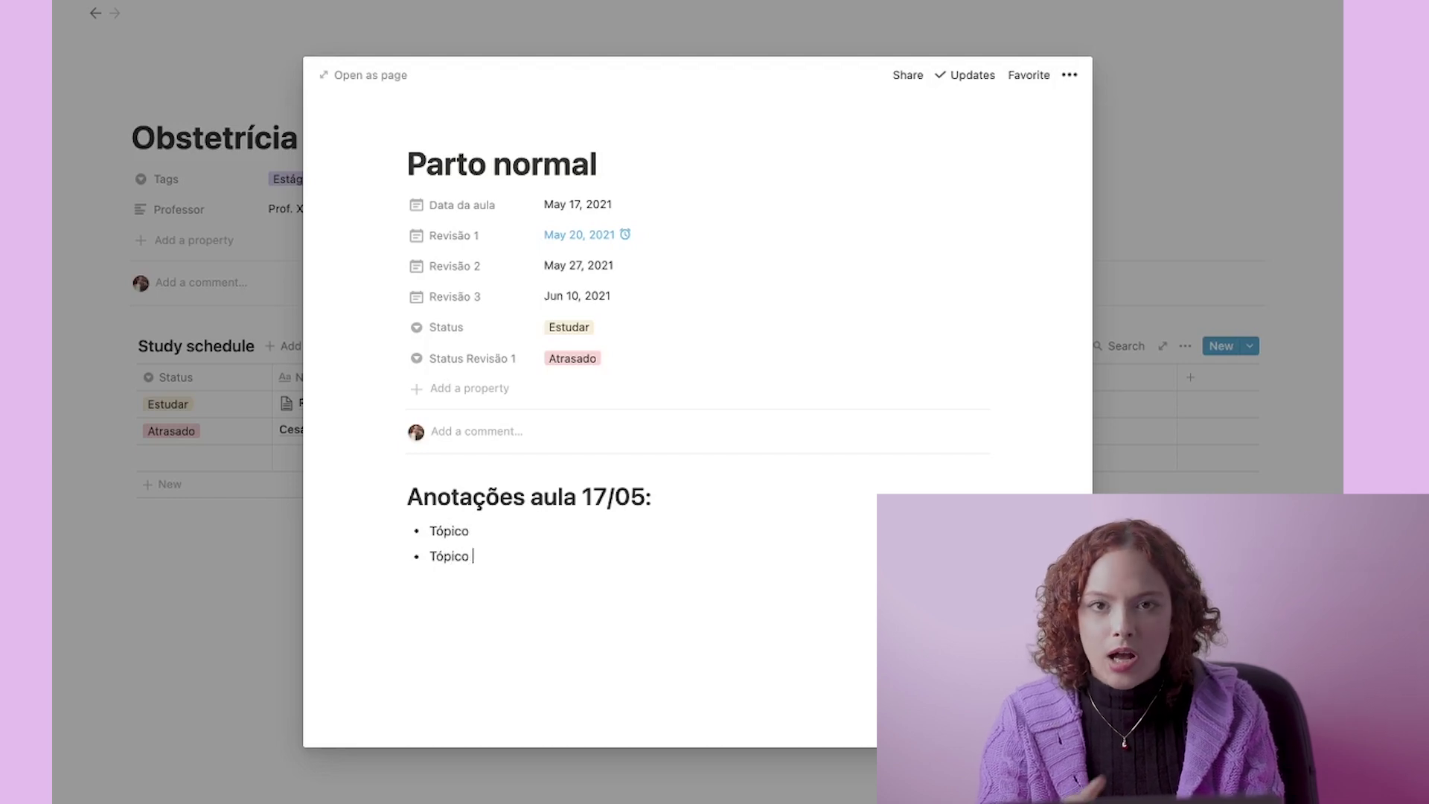
Step: Add a "Revisão 1" heading below the bulleted list, remove the extra blank line above it, and start an empty line beneath it
key("Return")
key("Return")
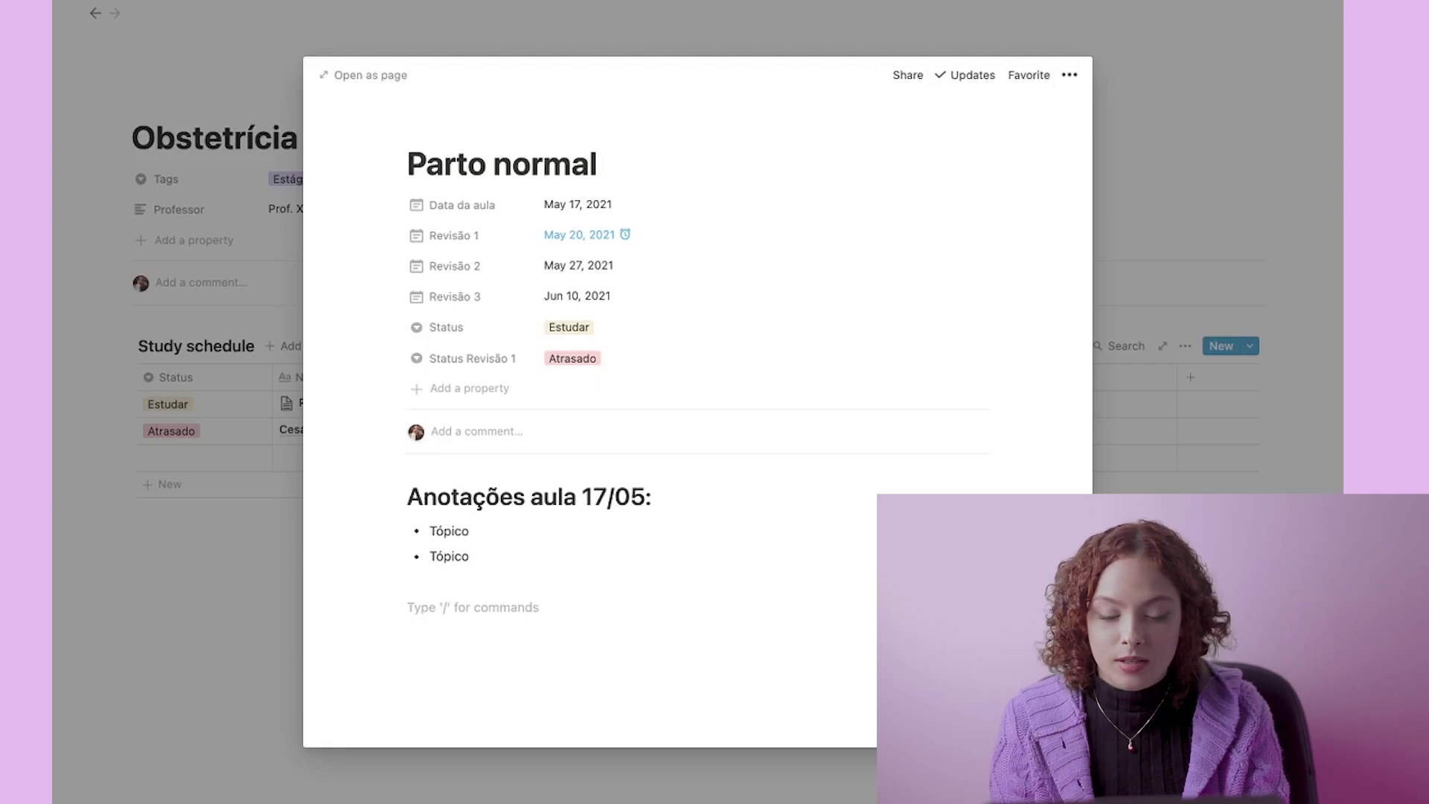
type("Revisão 1")
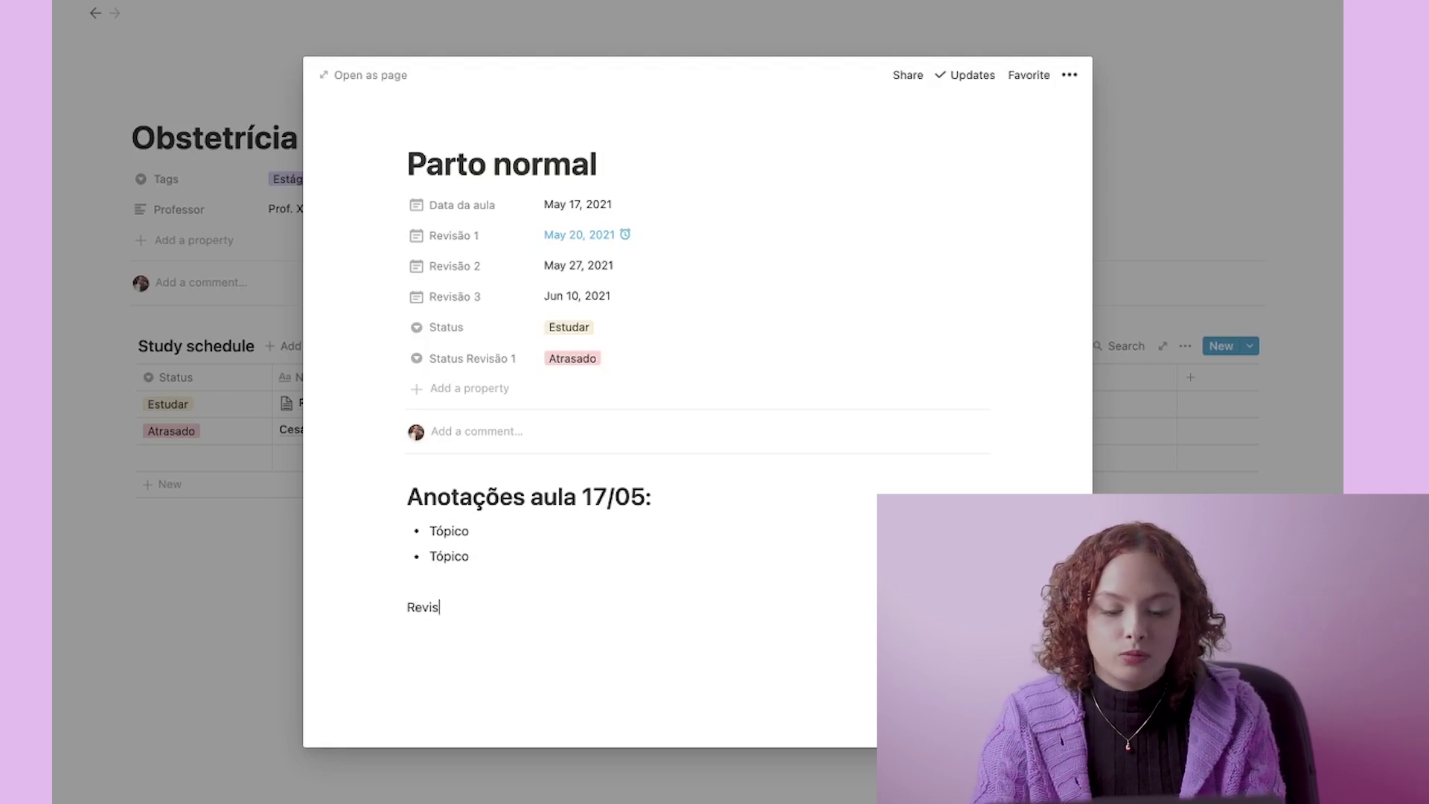
triple_click(430, 604)
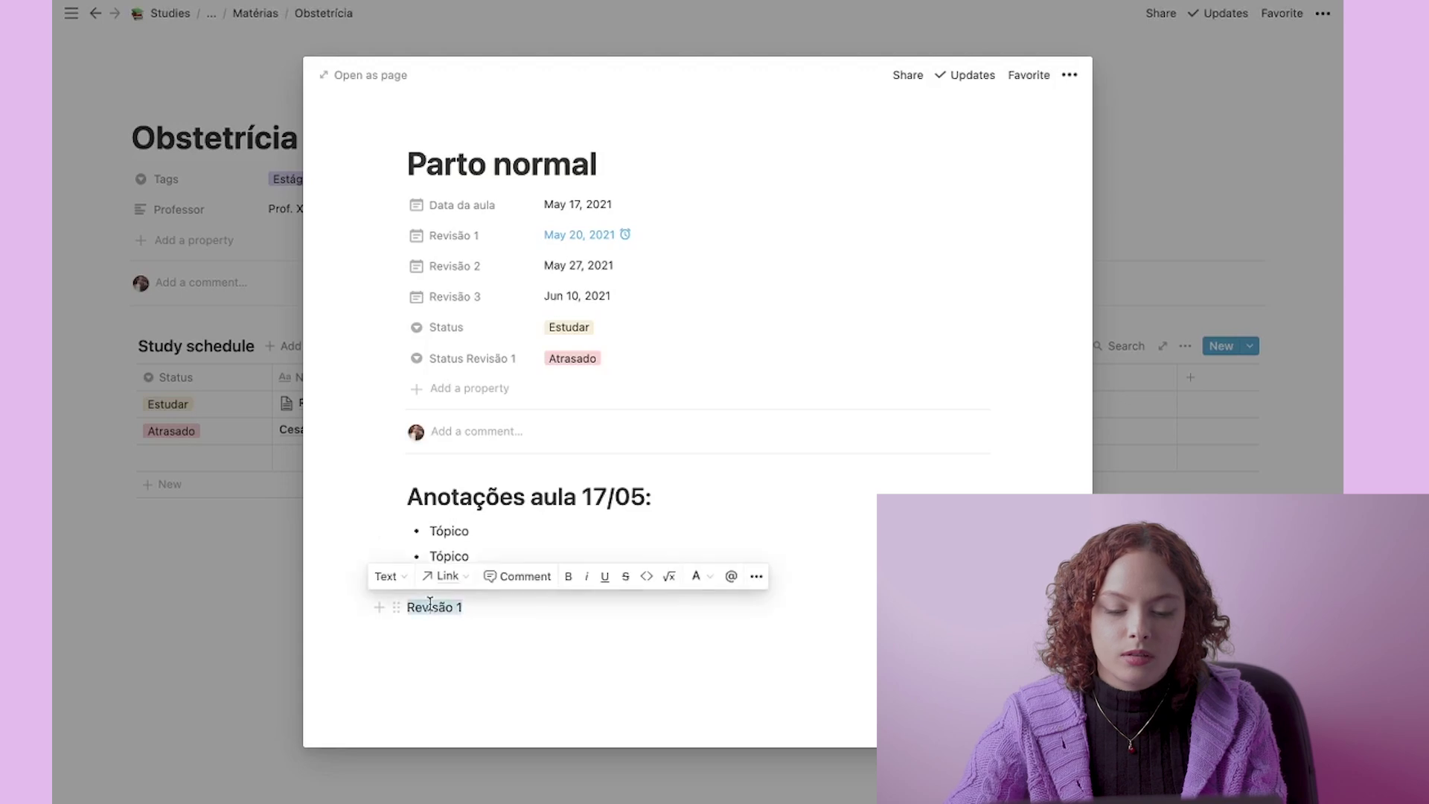
left_click(385, 576)
left_click(381, 317)
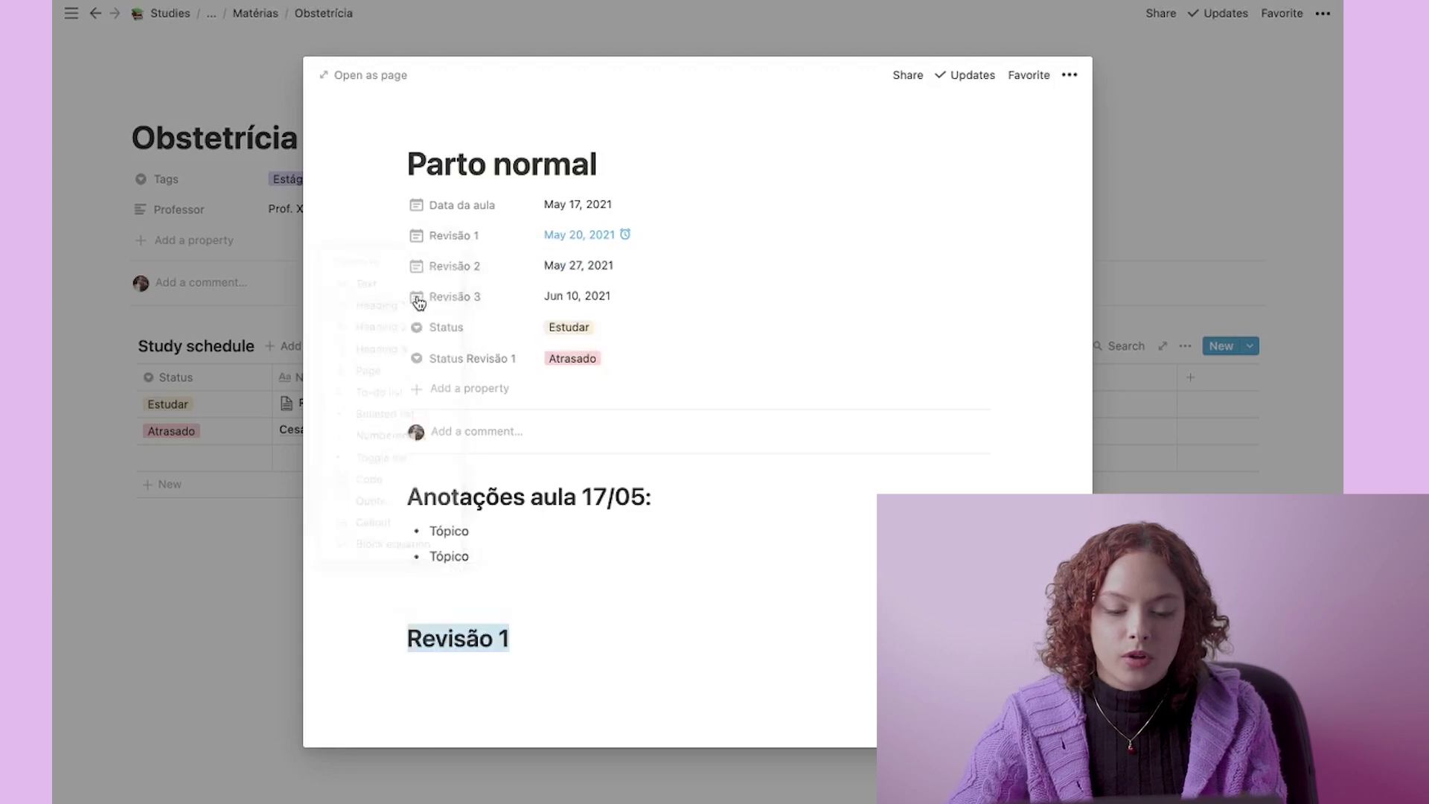
key("Up")
key("BackSpace")
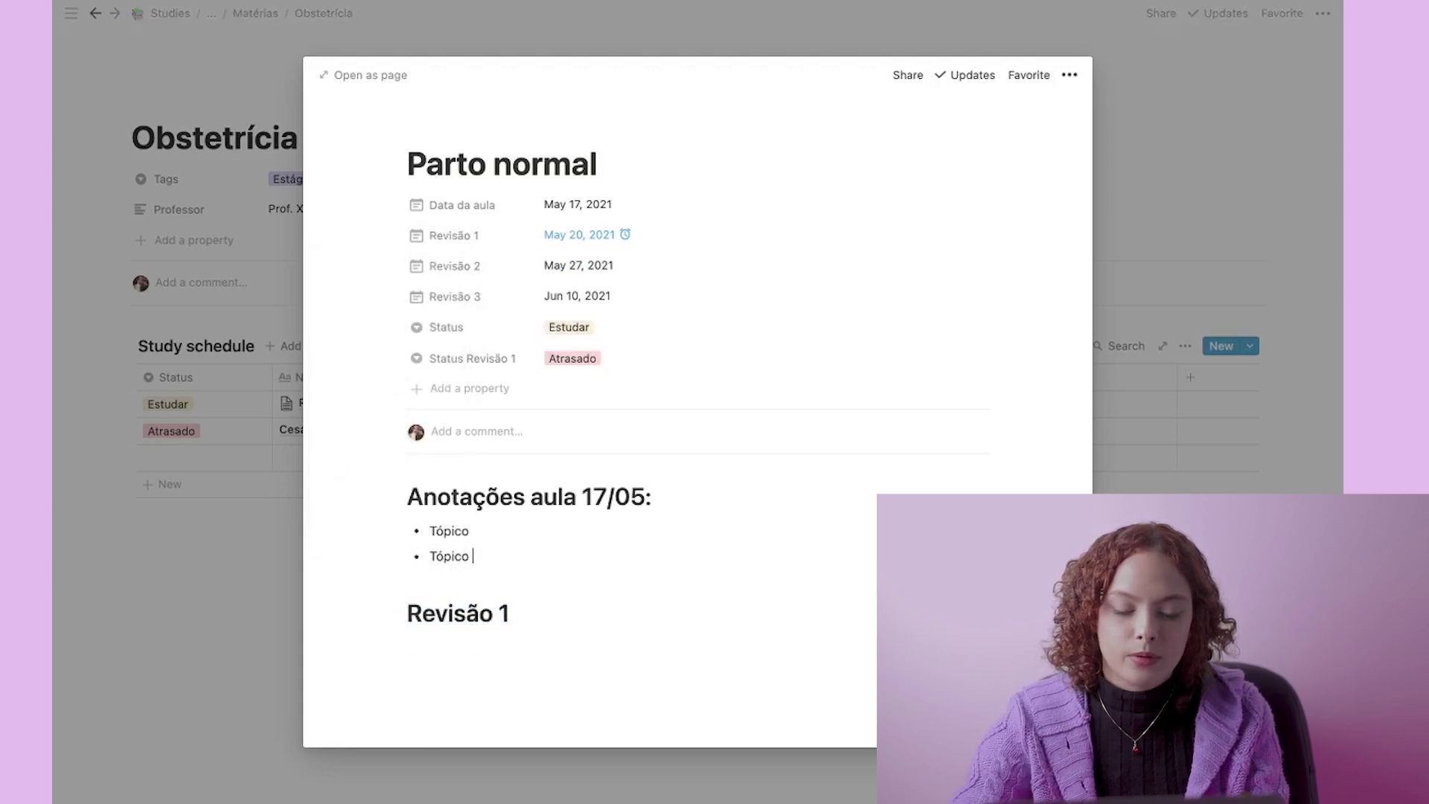
left_click(537, 613)
key("Return")
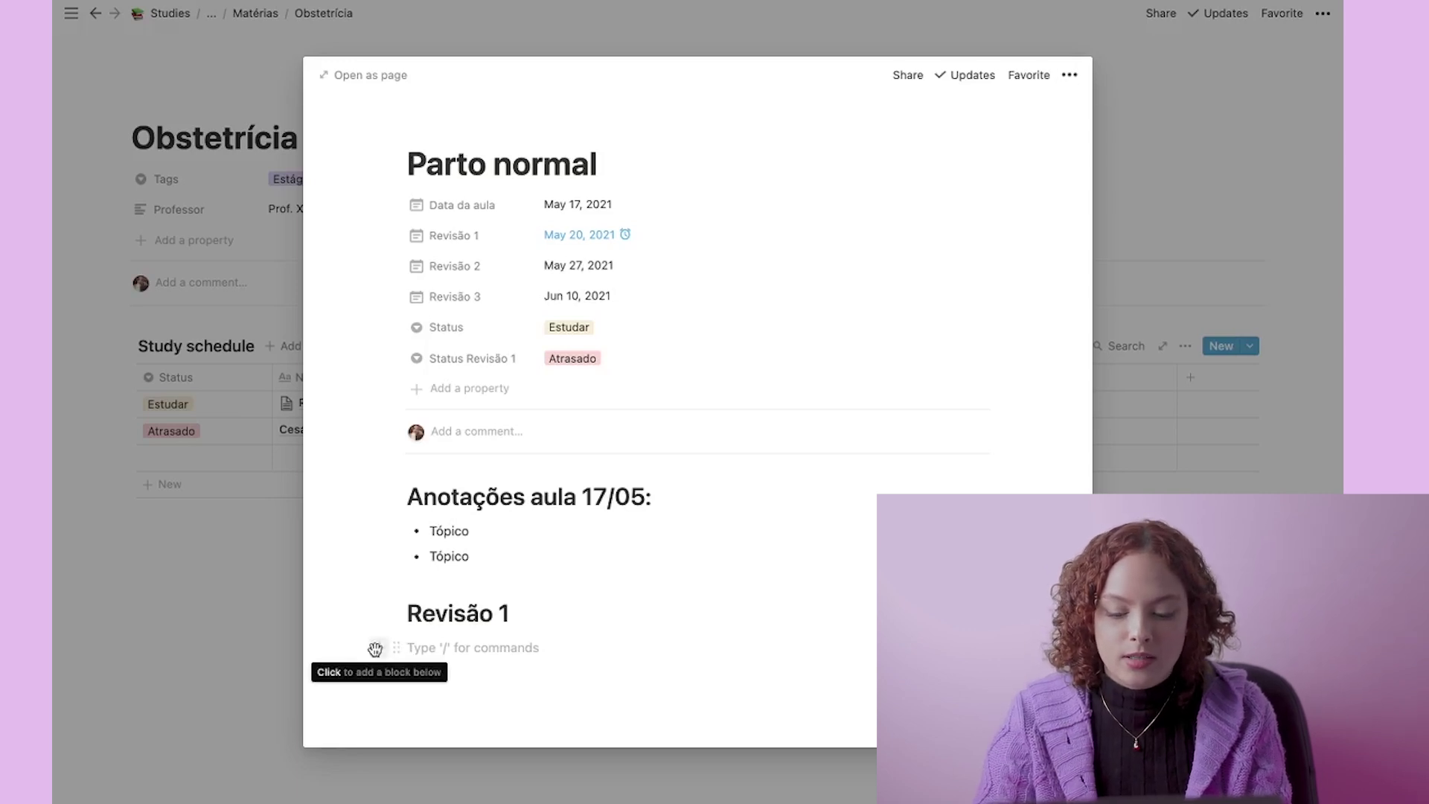
left_click(374, 649)
scroll(583, 532, "down", 5)
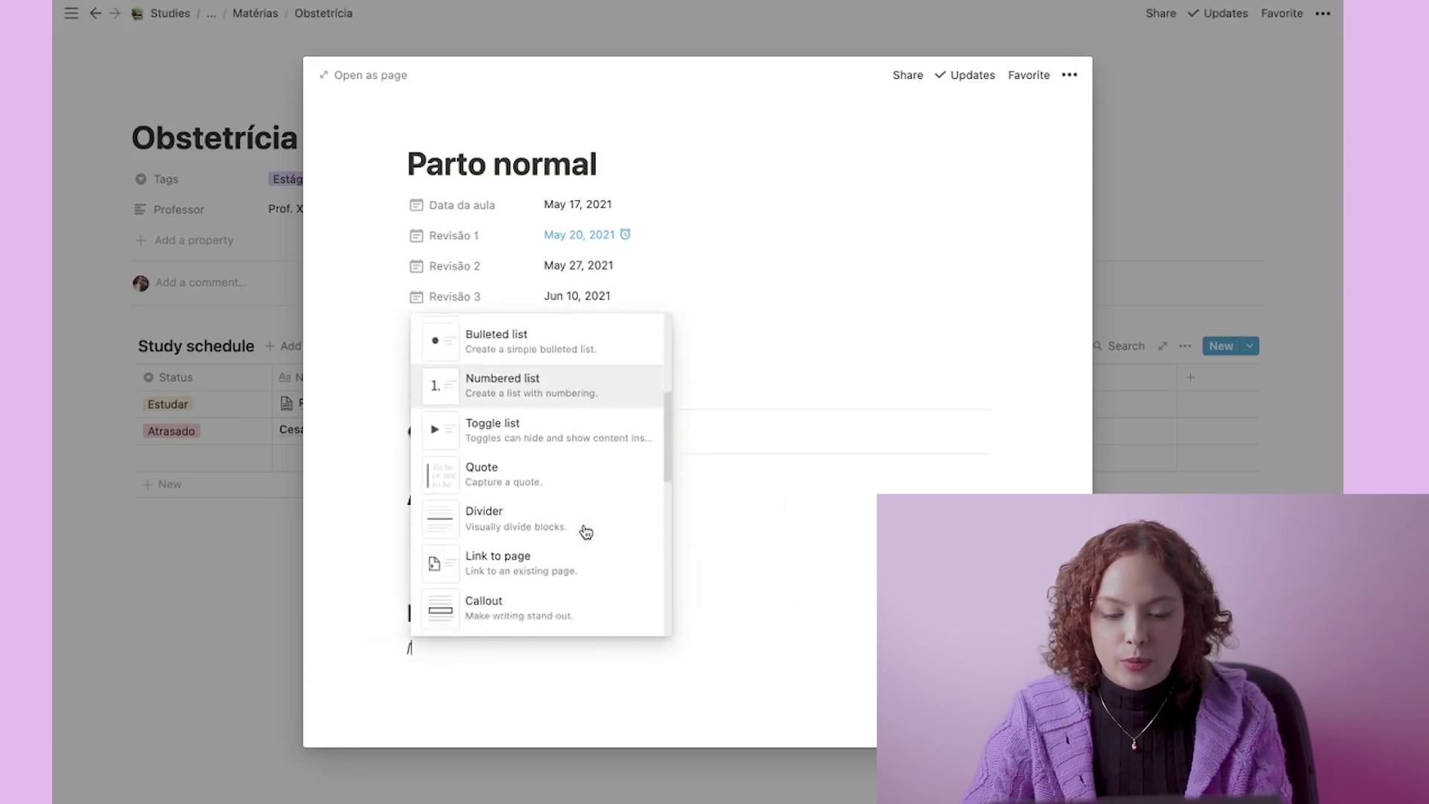
scroll(585, 530, "up", 3)
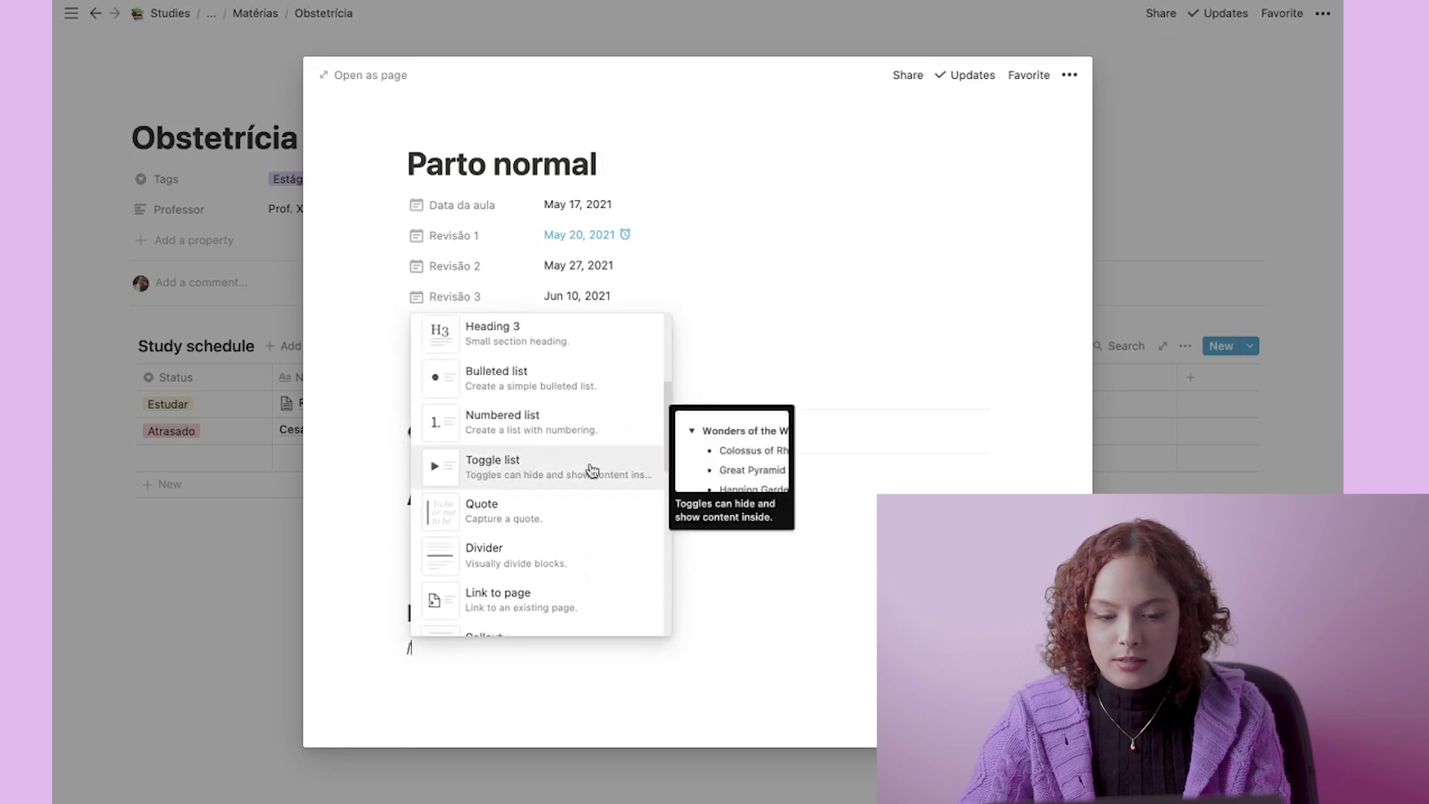
key("Escape")
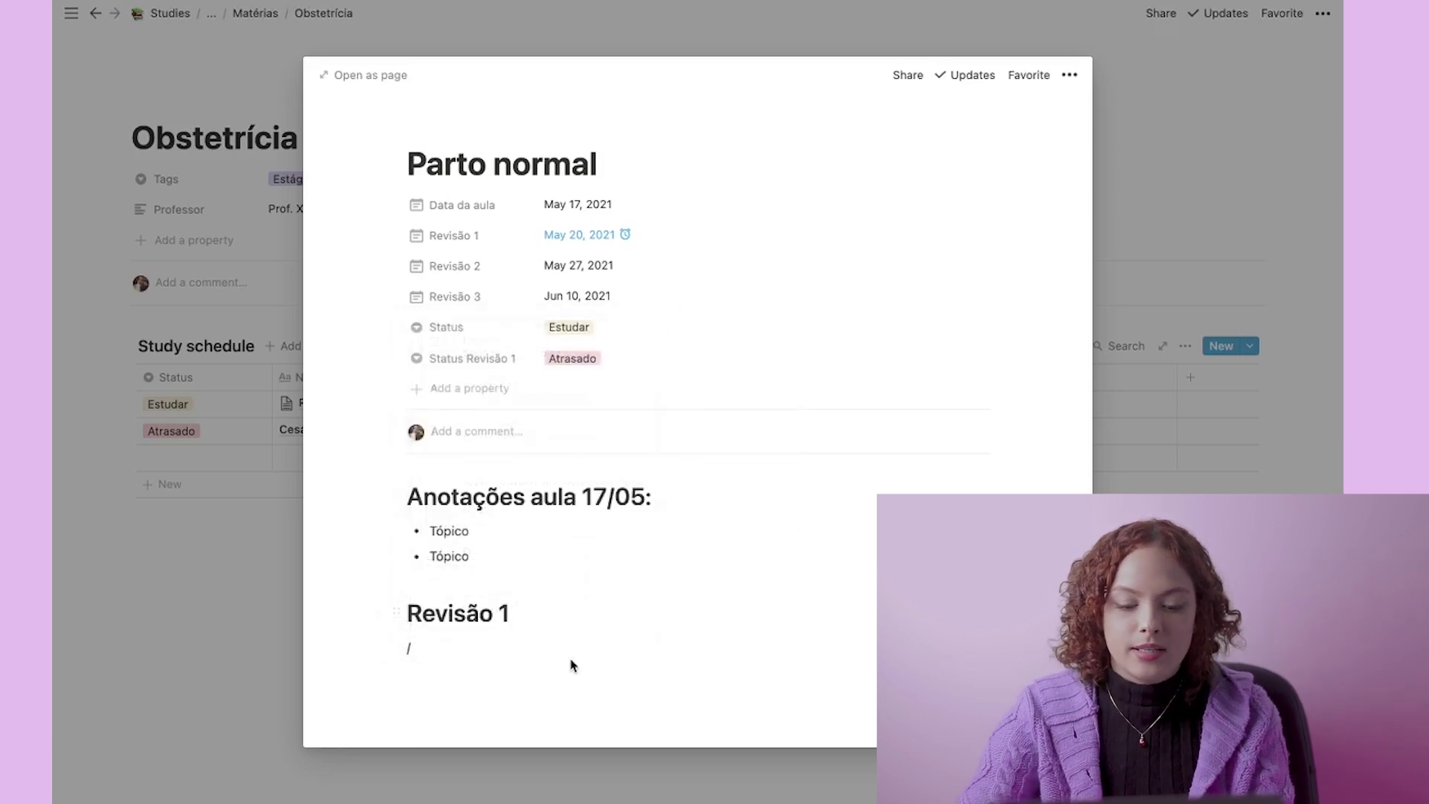
key("Escape")
left_click(437, 653)
key("BackSpace")
Step: Create a toggle under the Revisão 1 heading with the question "O que acontece na fase de expulsão?"
type(">")
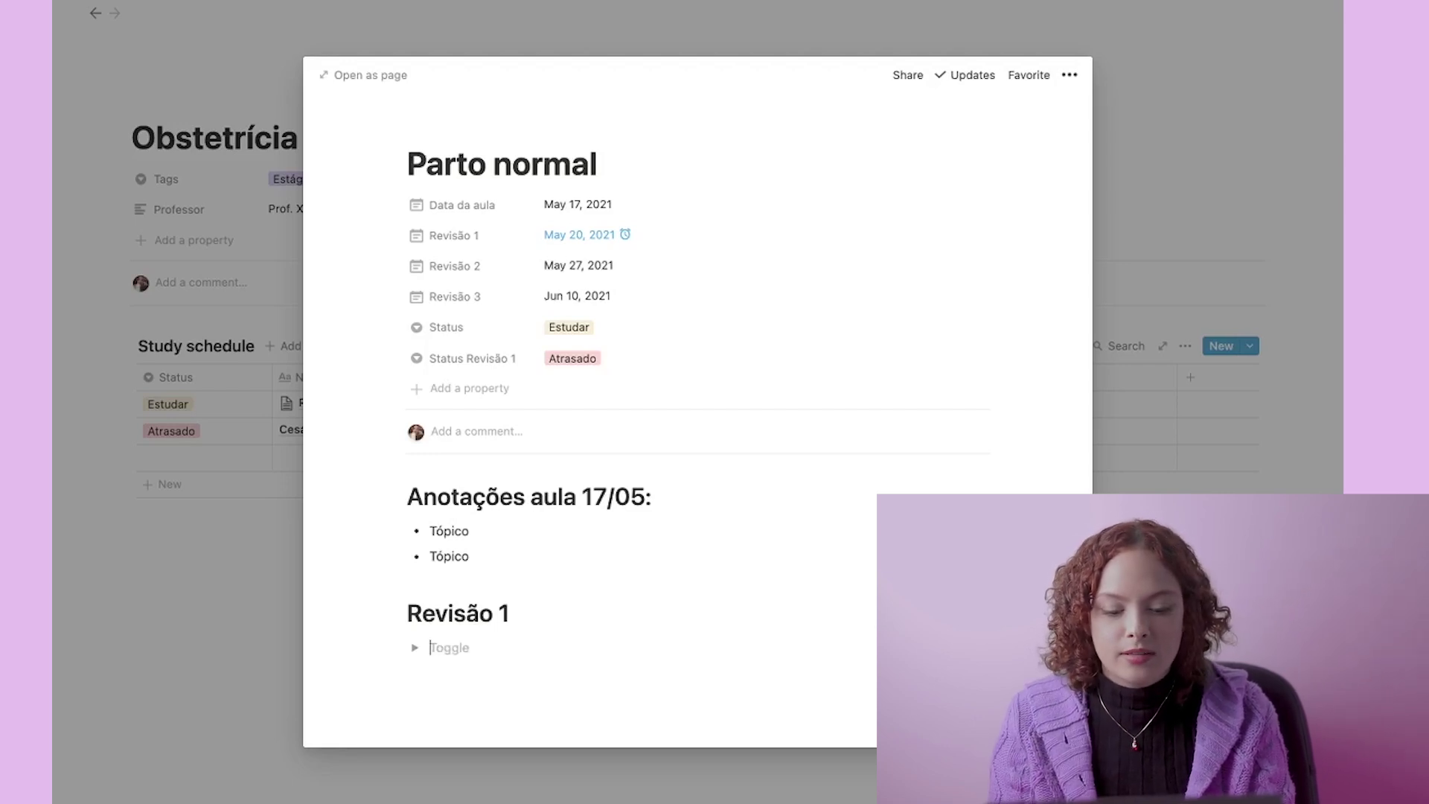
type(" Oi")
key("BackSpace")
type("Q")
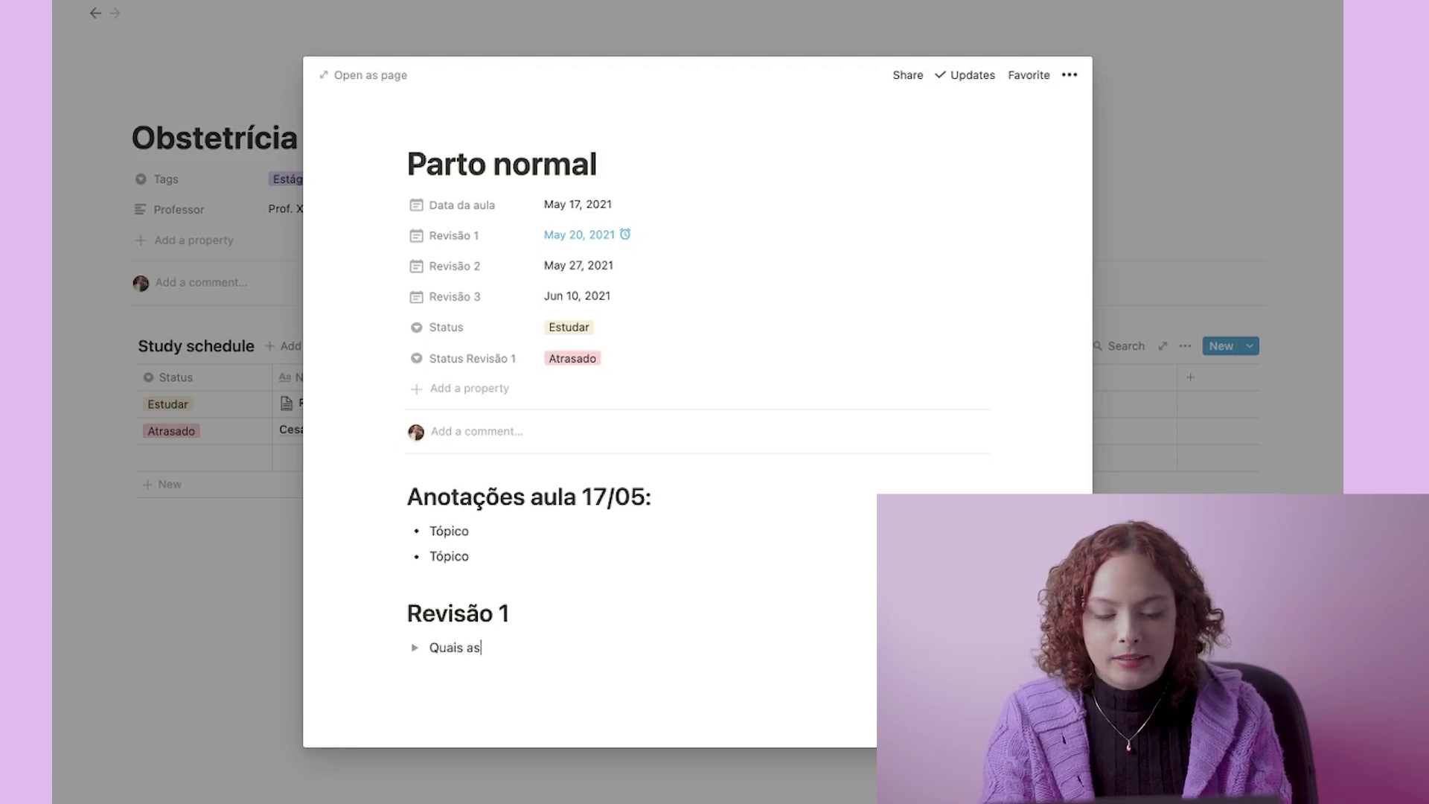
key("BackSpace")
type("O que a")
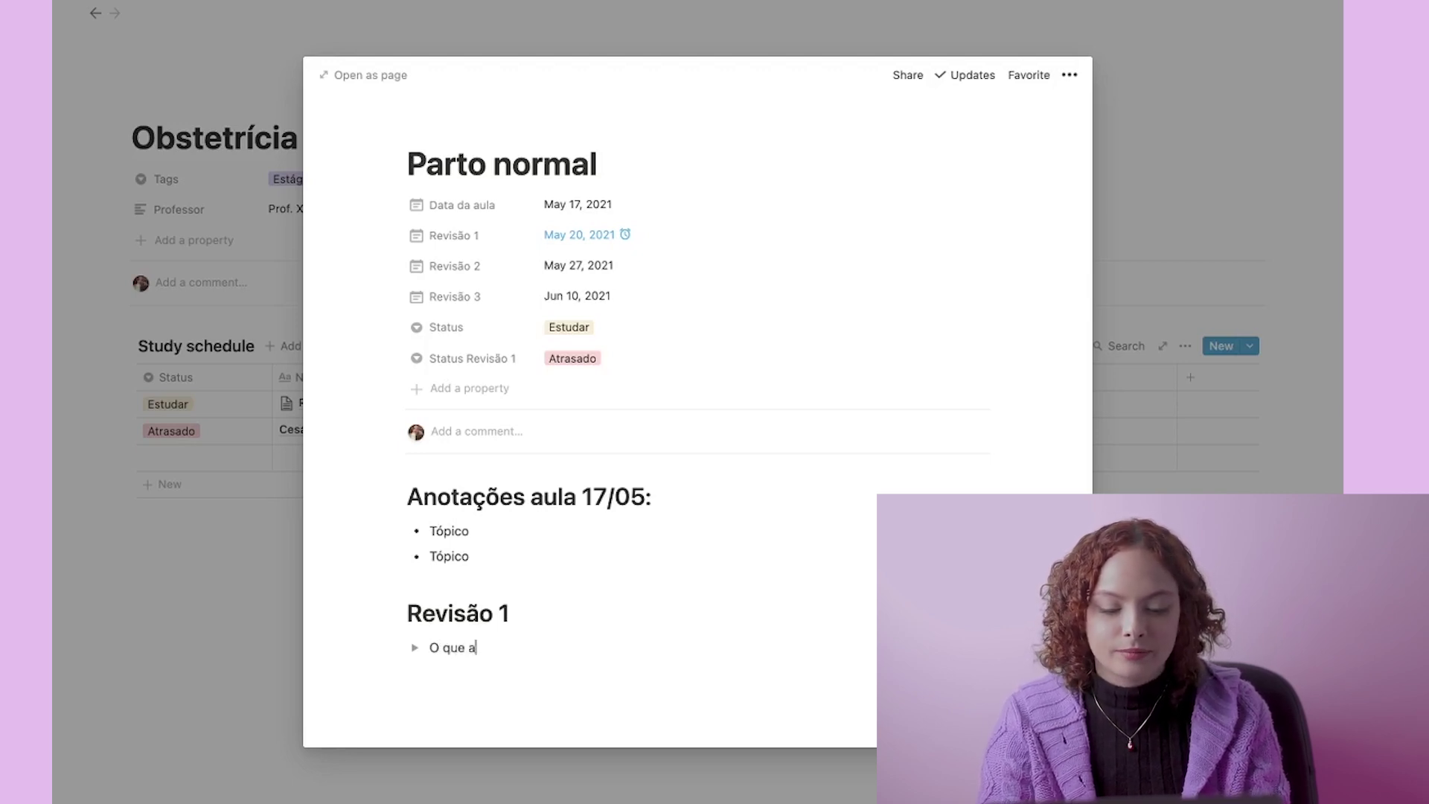
type("contece na fase de expulsão?")
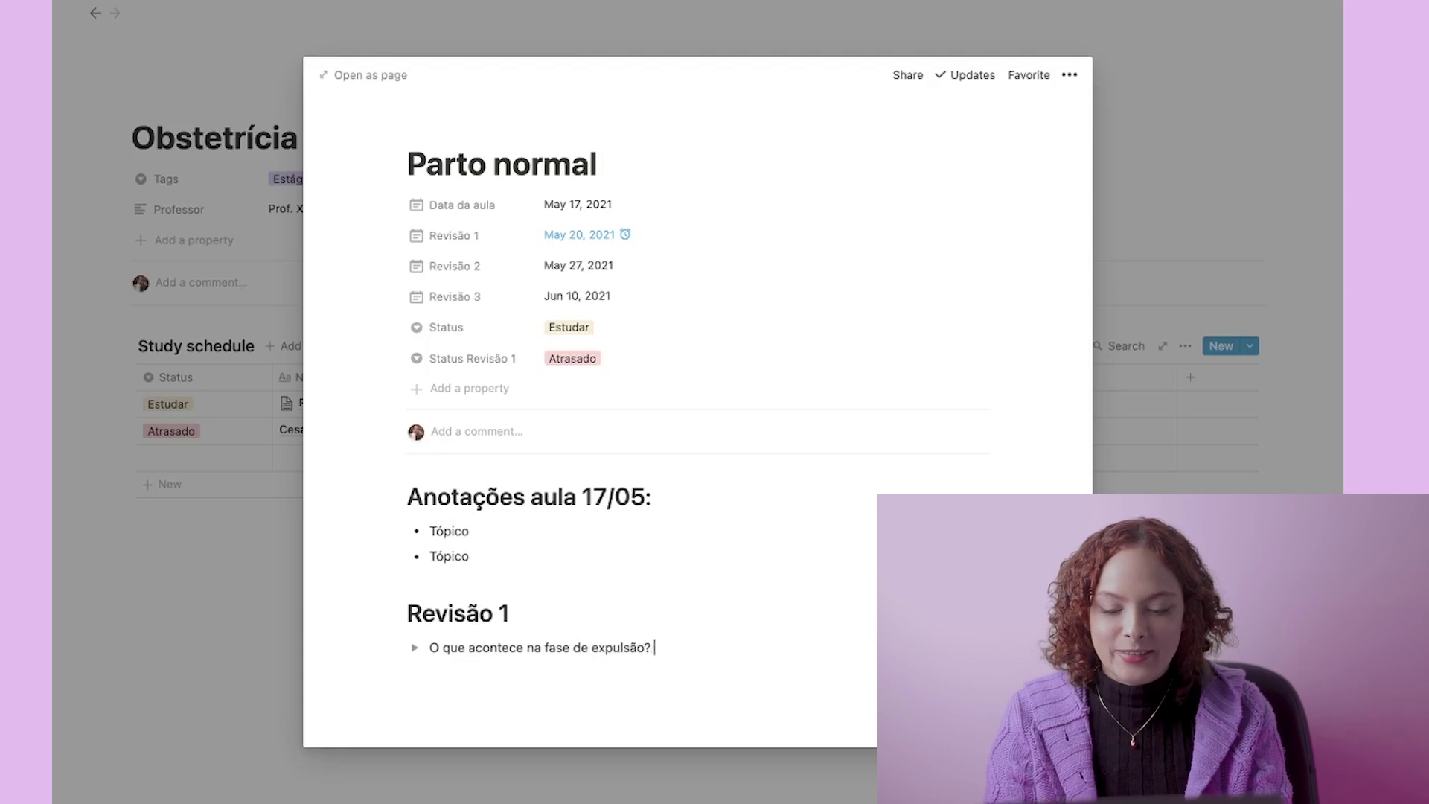
Step: Nest a bulleted answer "Acontece tal e tal coisa" inside the question toggle
key("Return")
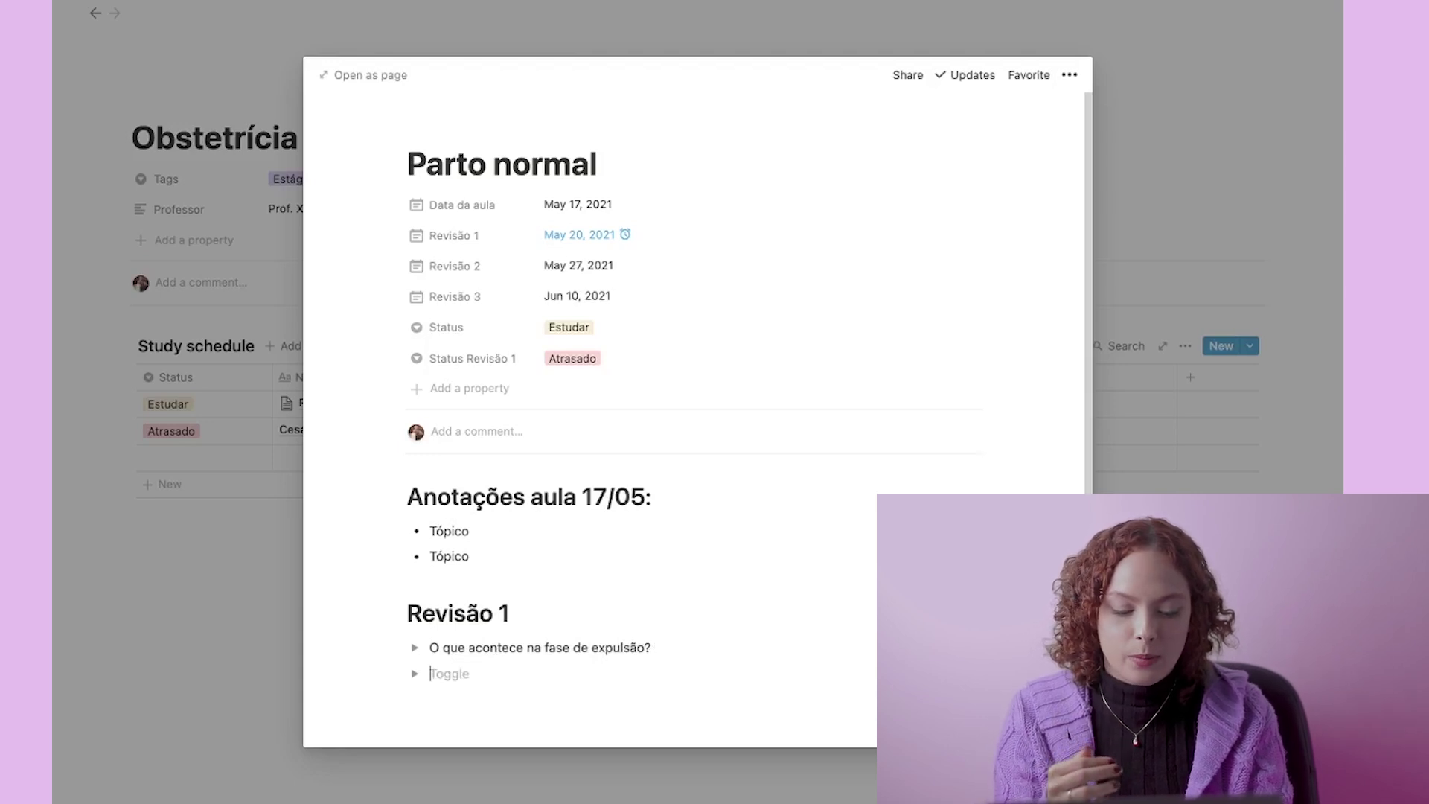
key("Tab")
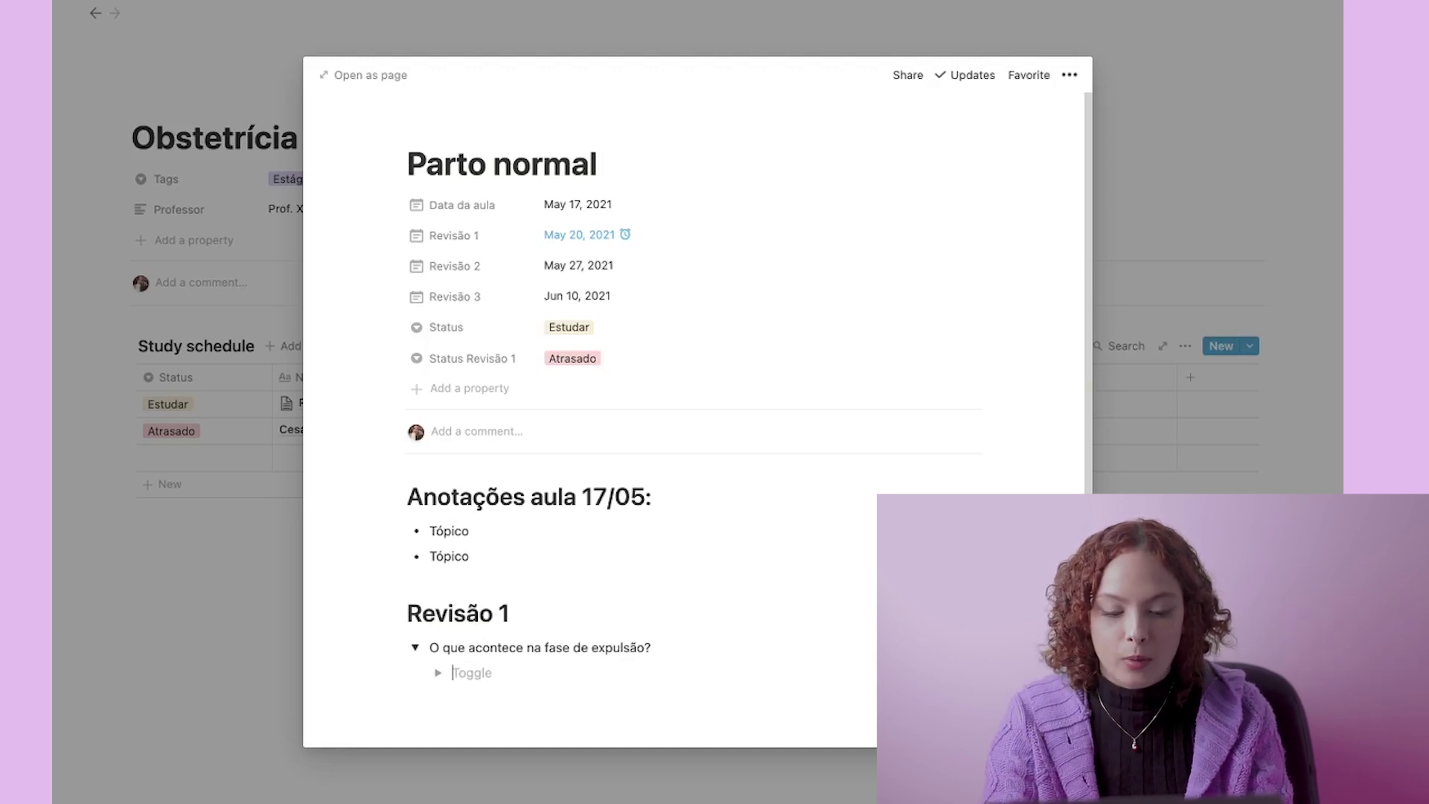
type("*")
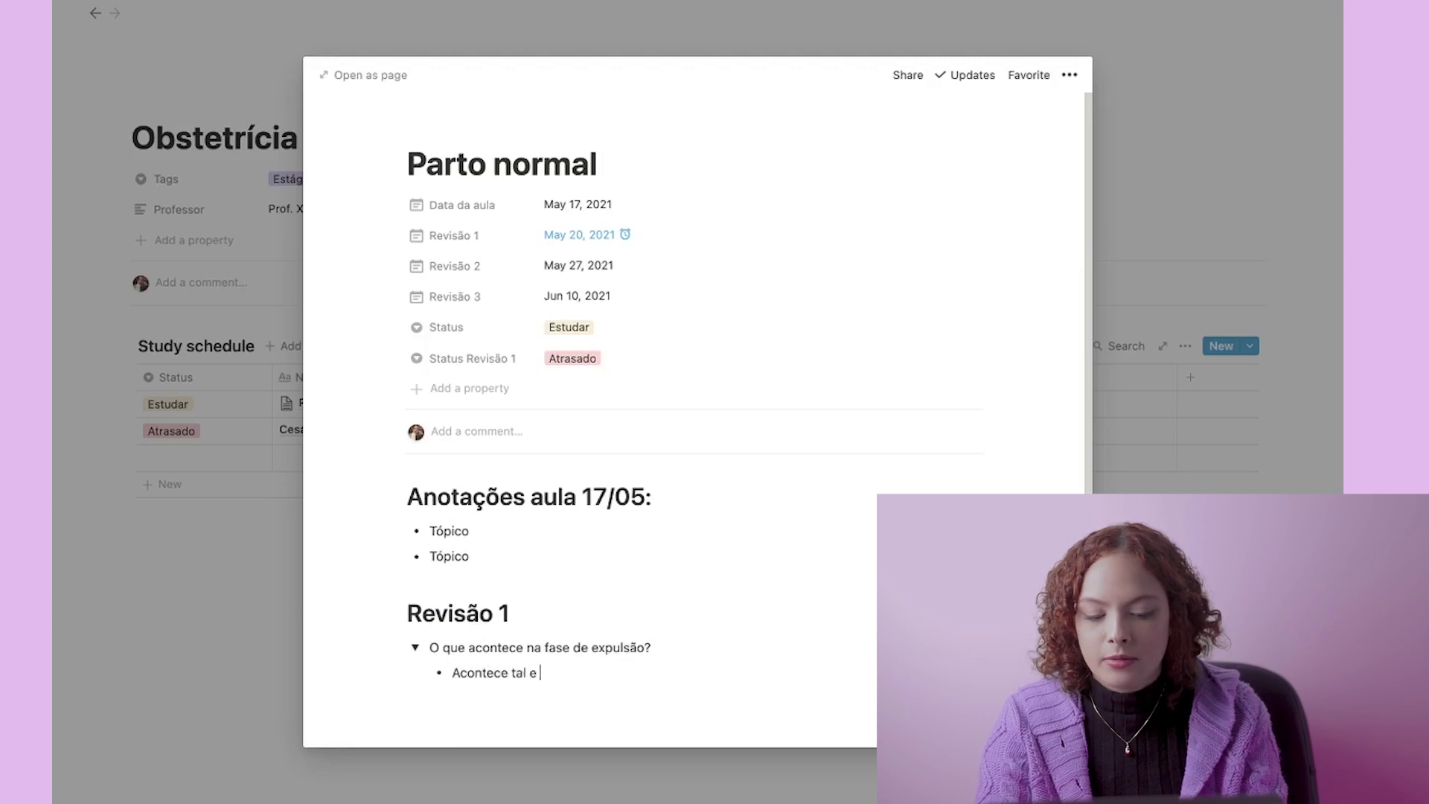
Step: Test hiding and showing the answer, leave the question toggle collapsed, and close the Parto normal page
left_click(415, 649)
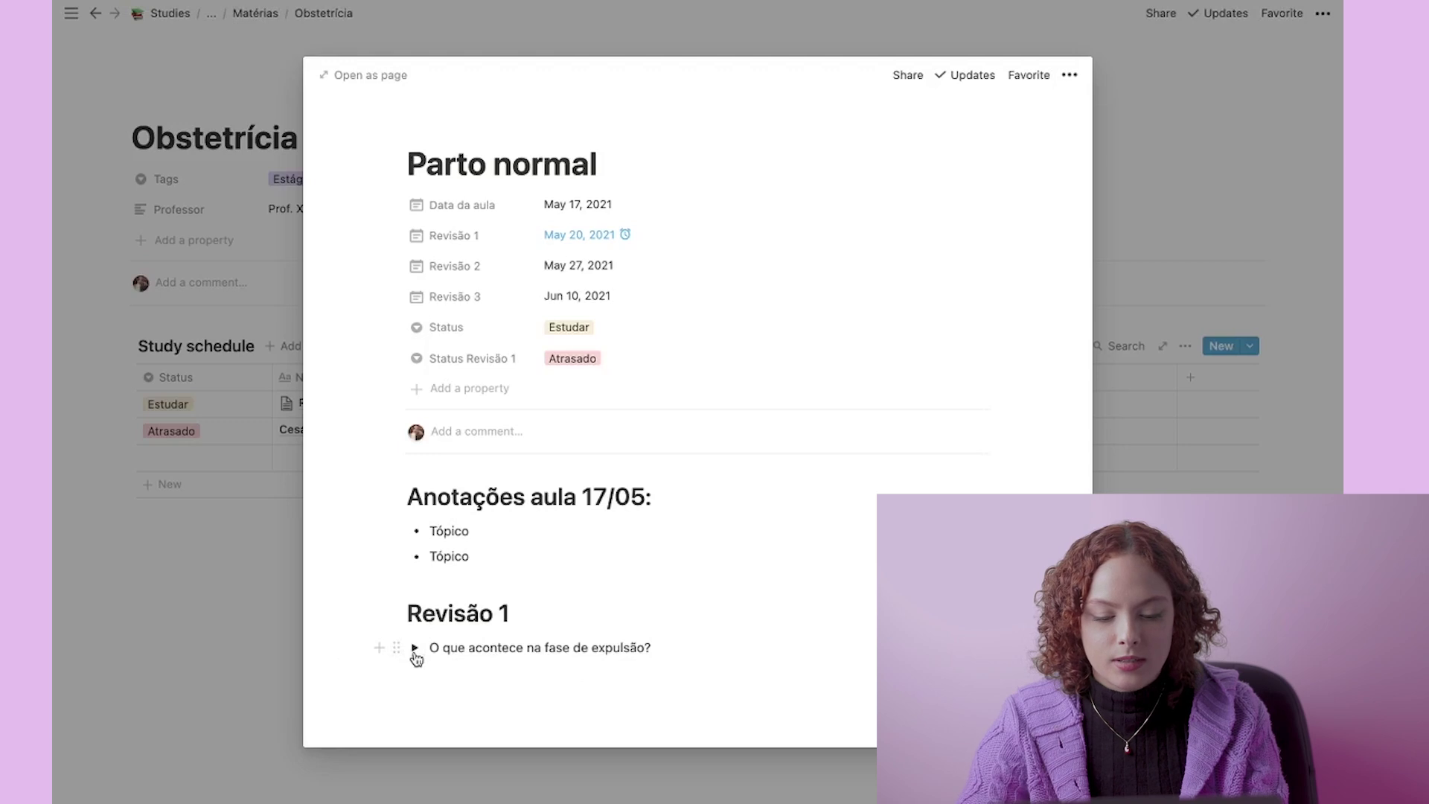
left_click(415, 649)
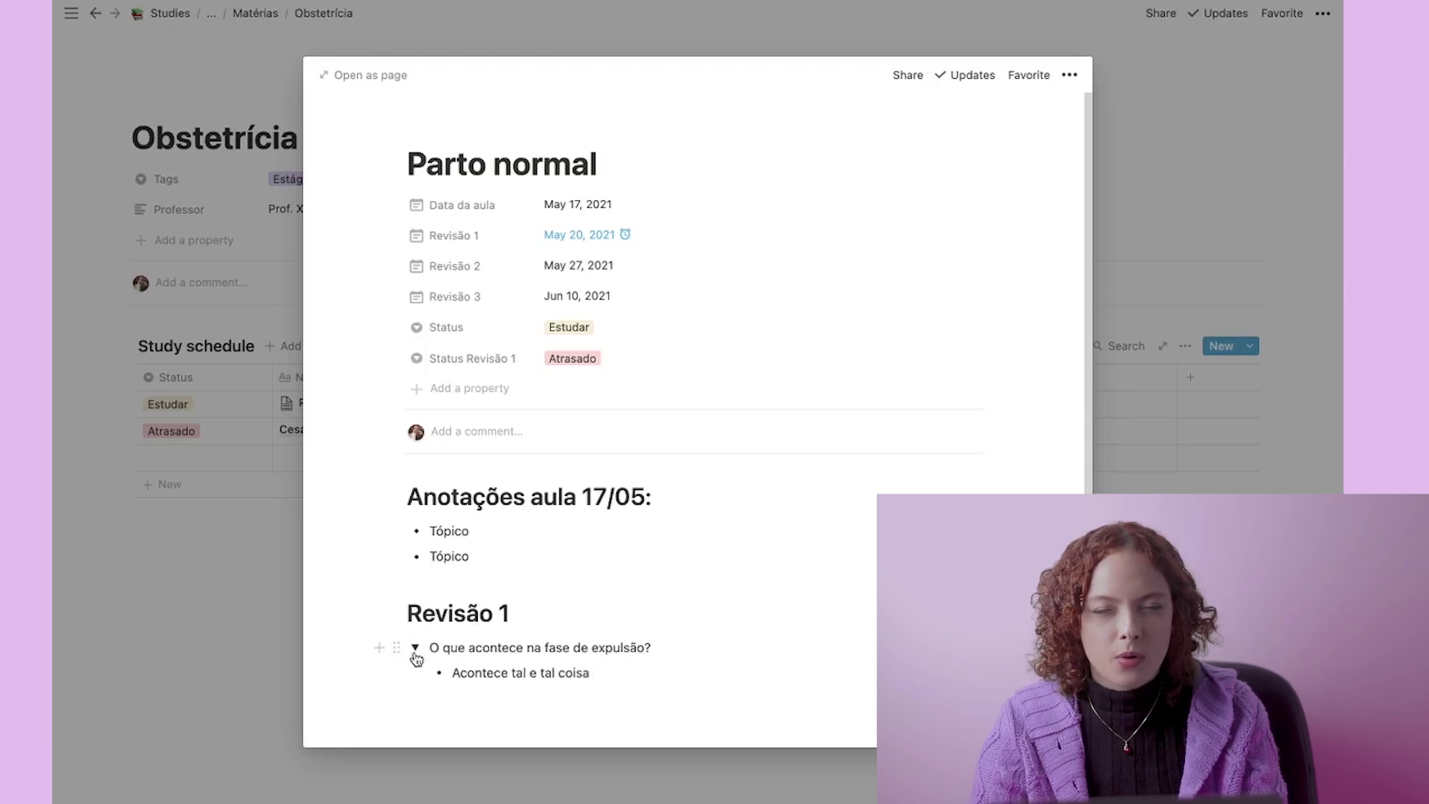
left_click(415, 649)
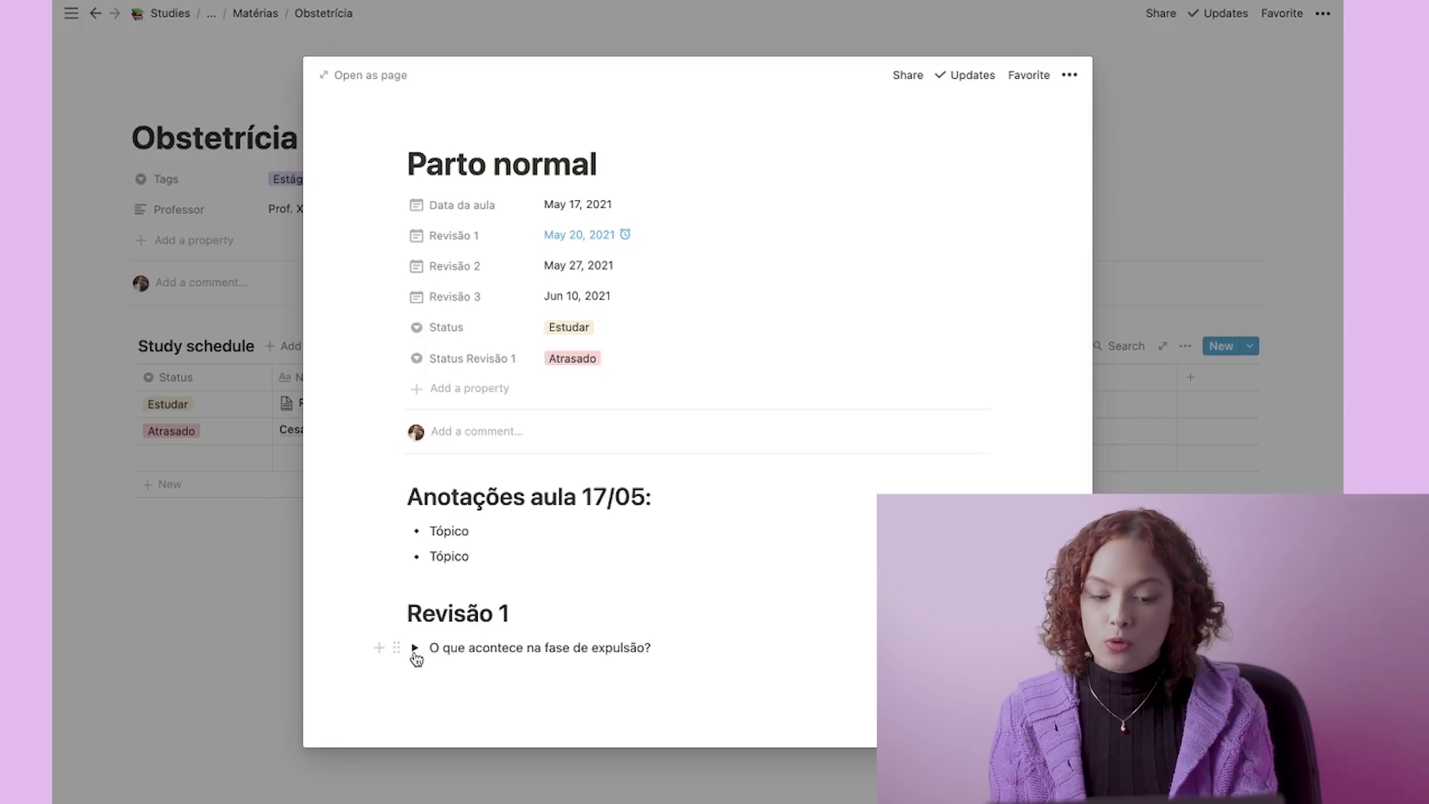
left_click(224, 458)
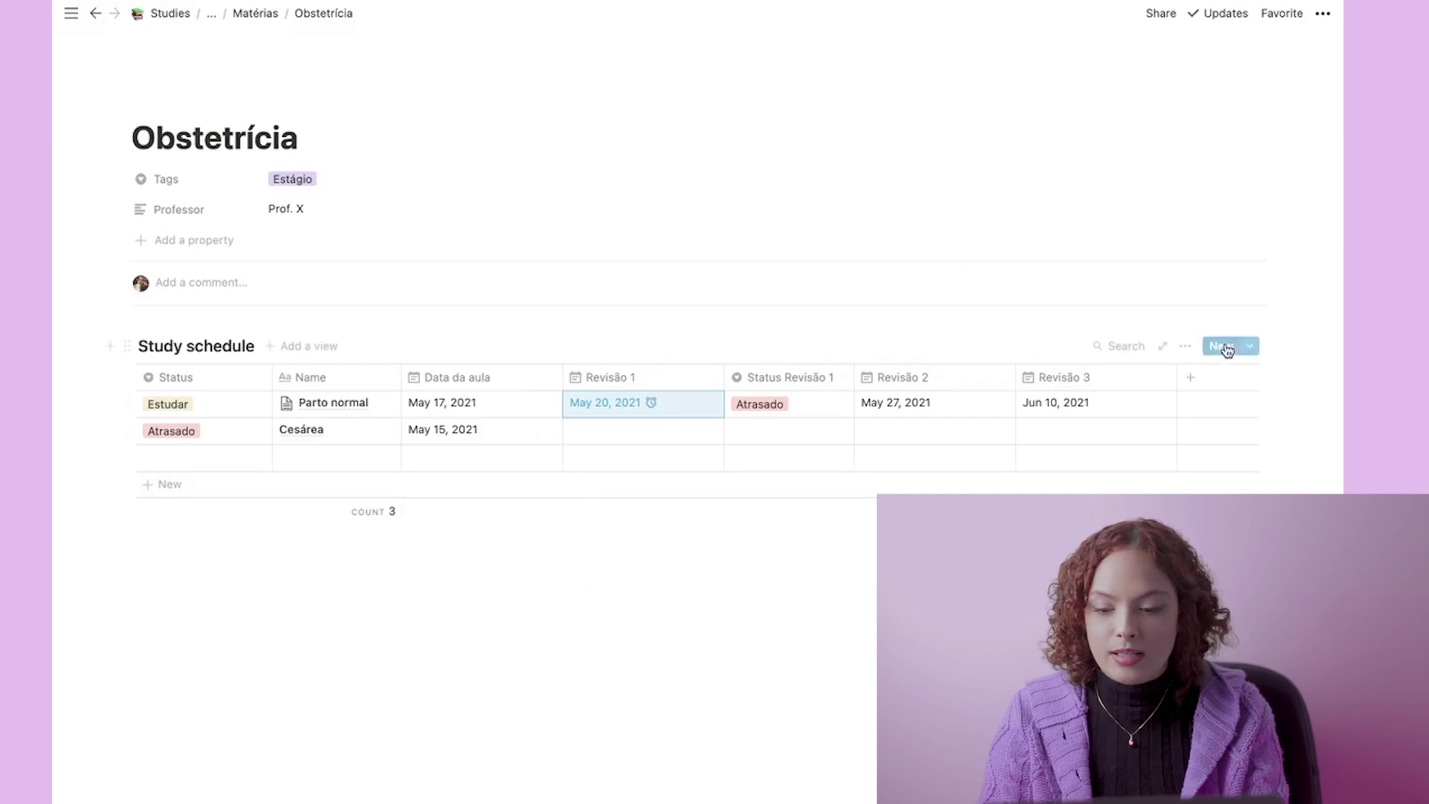
Step: Add a filter group to the Default view of the Study schedule table
left_click(1187, 345)
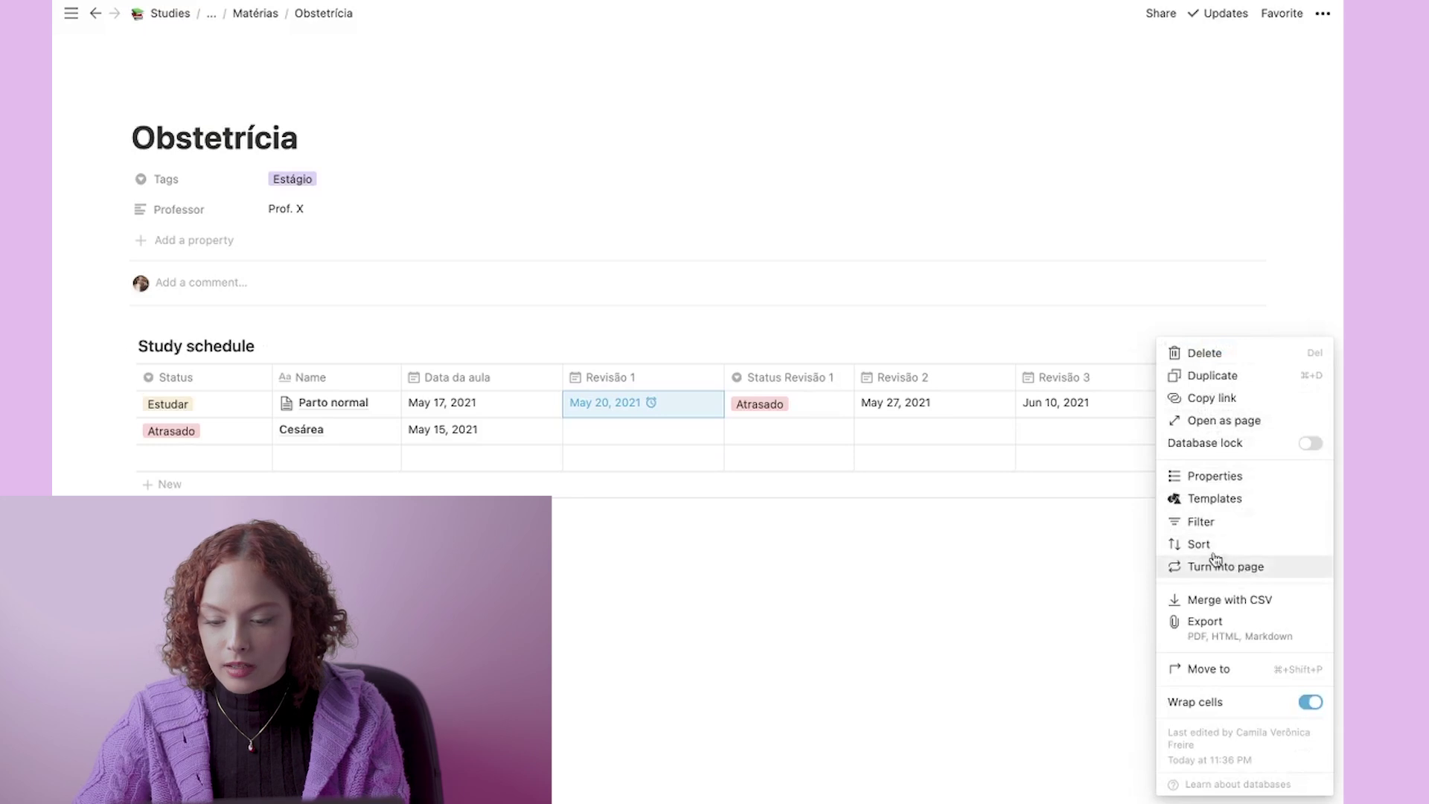
left_click(1198, 523)
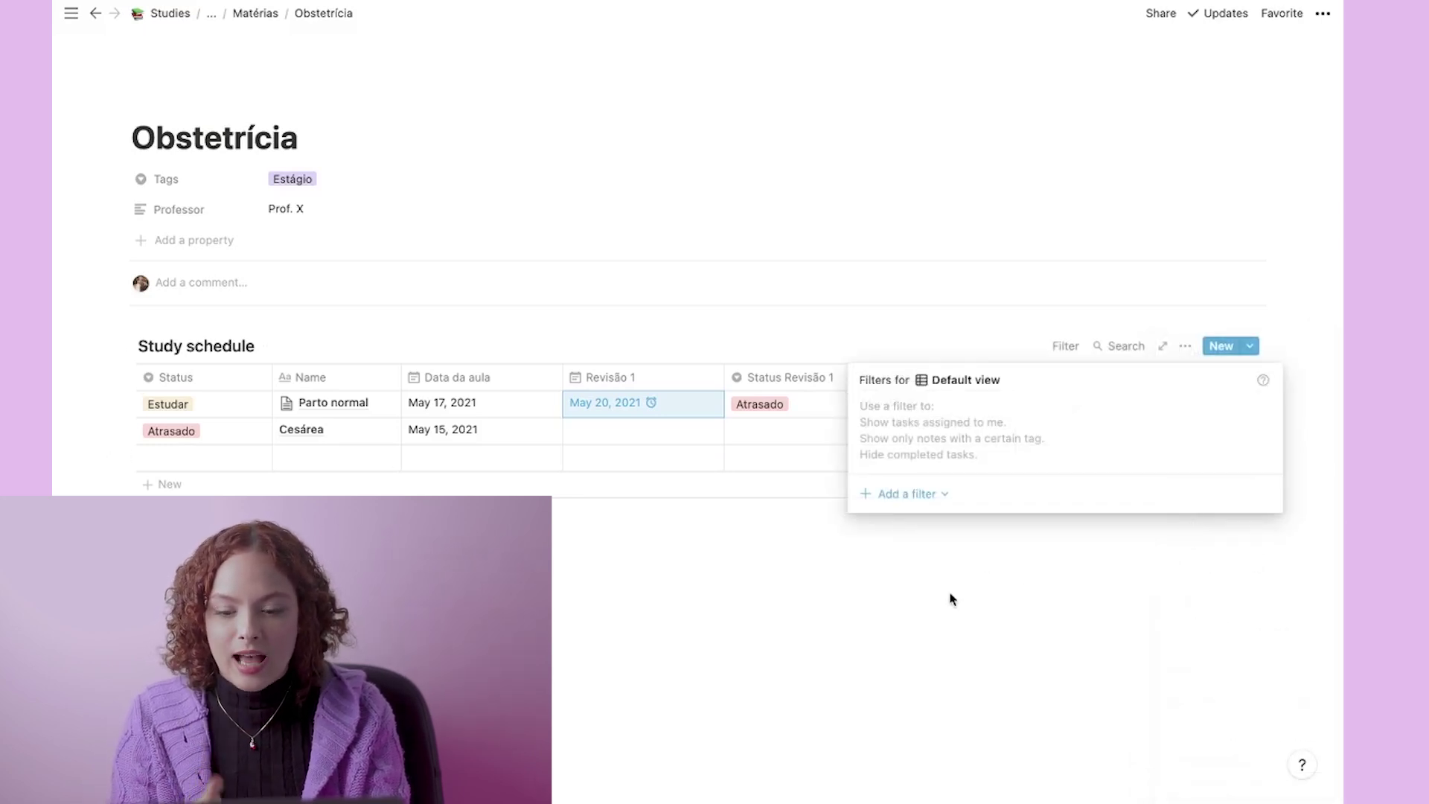
left_click(911, 510)
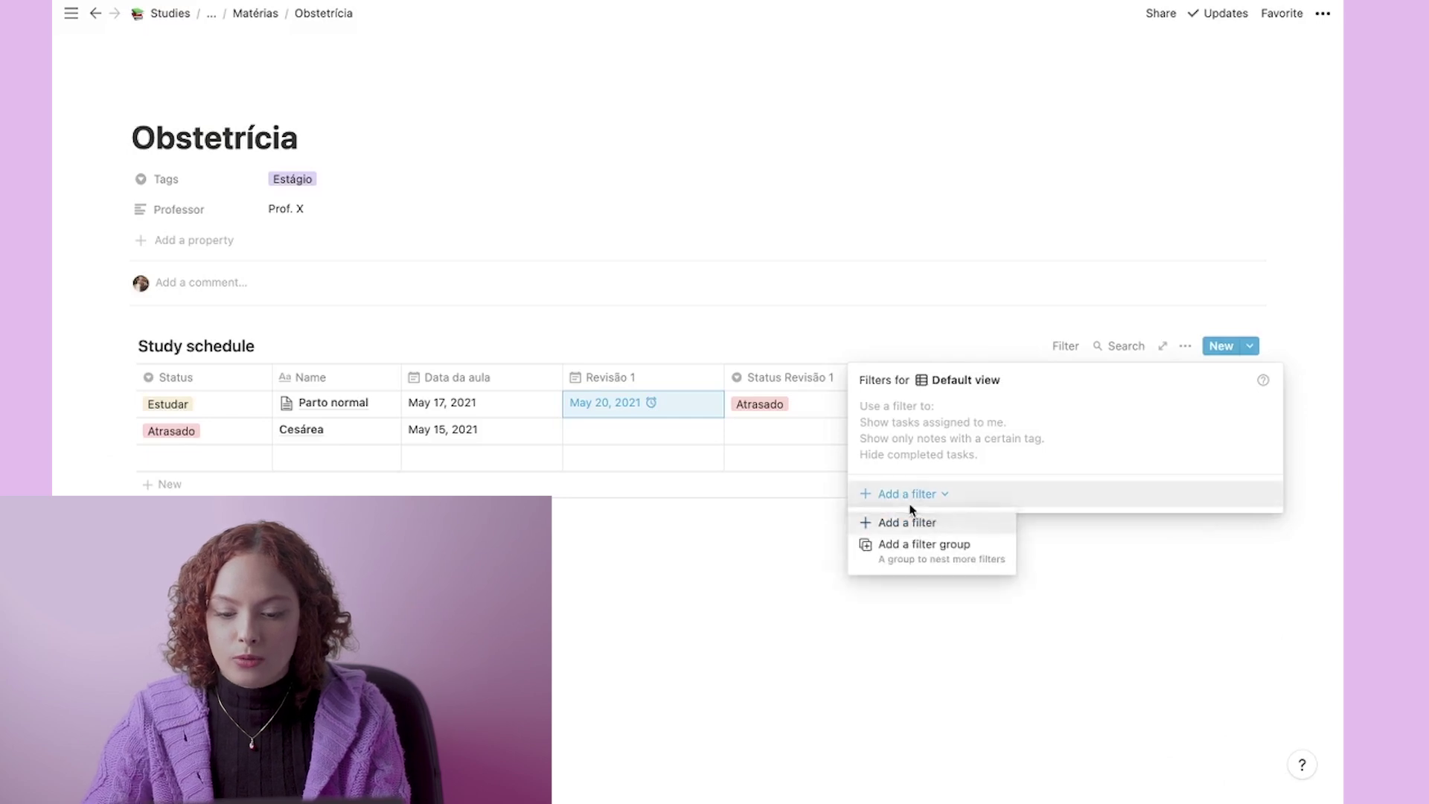
left_click(942, 551)
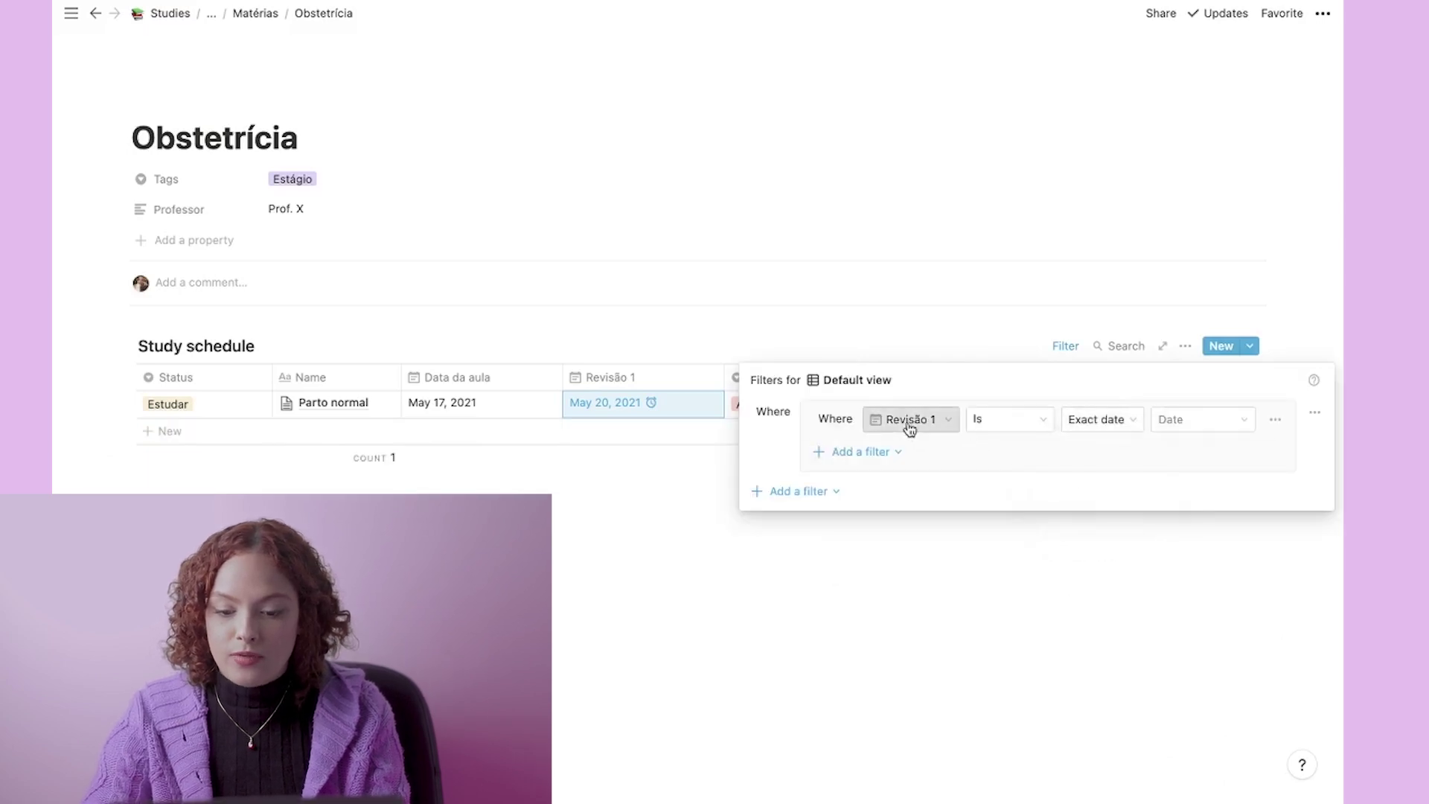
Step: Set the filter group's rule to Status Revisão 1 Is Atrasado and close the filter settings
left_click(909, 421)
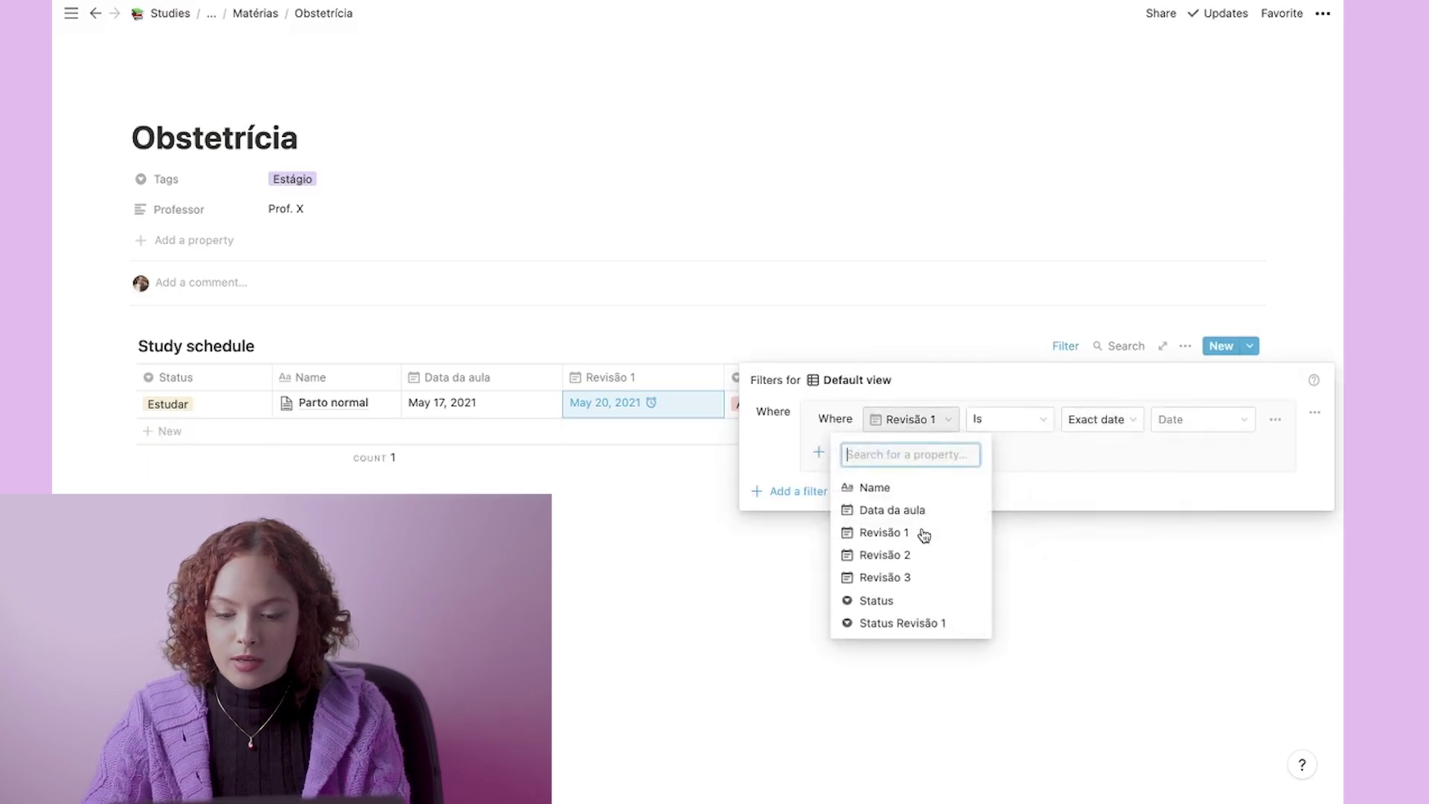
left_click(922, 622)
left_click(1042, 418)
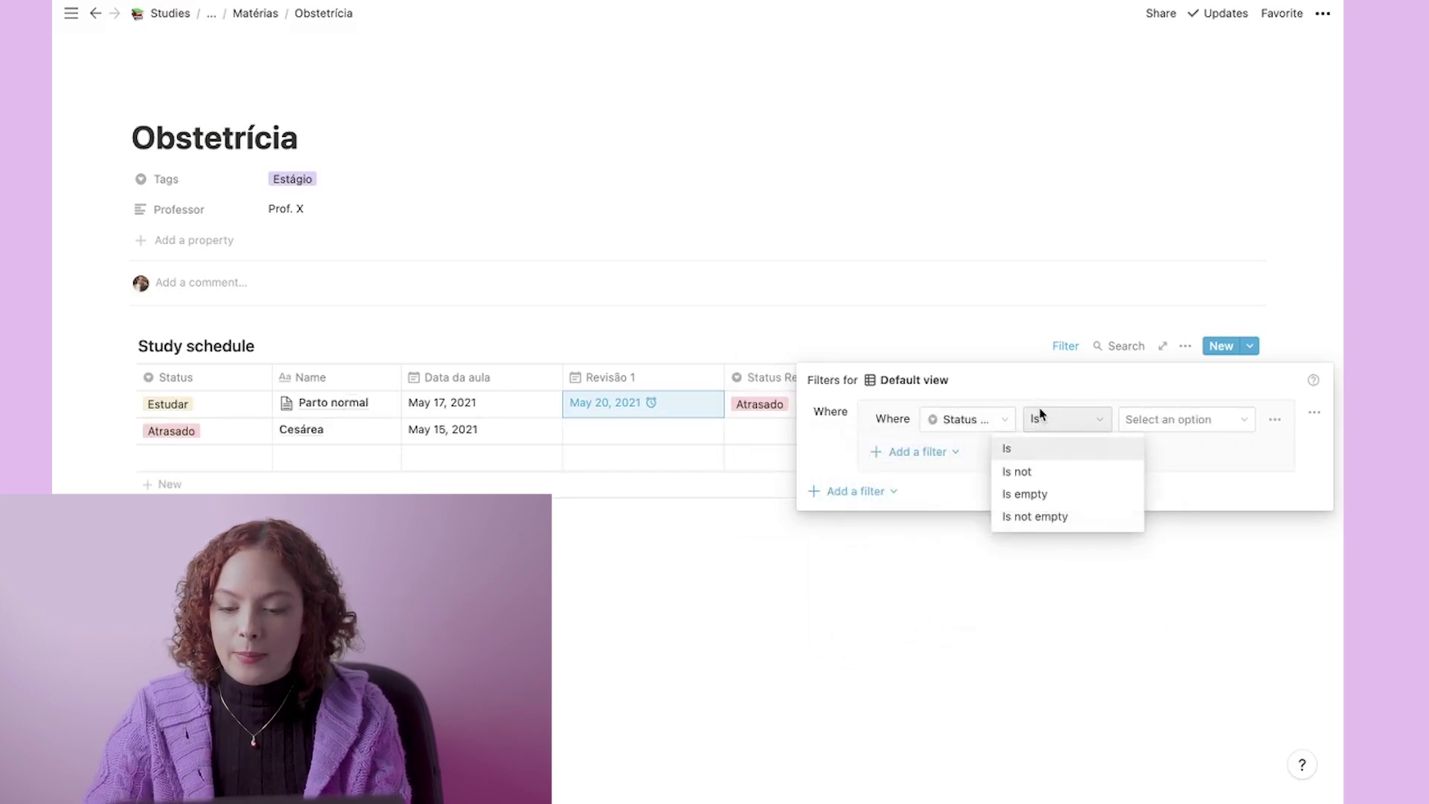
left_click(1191, 413)
left_click(1167, 417)
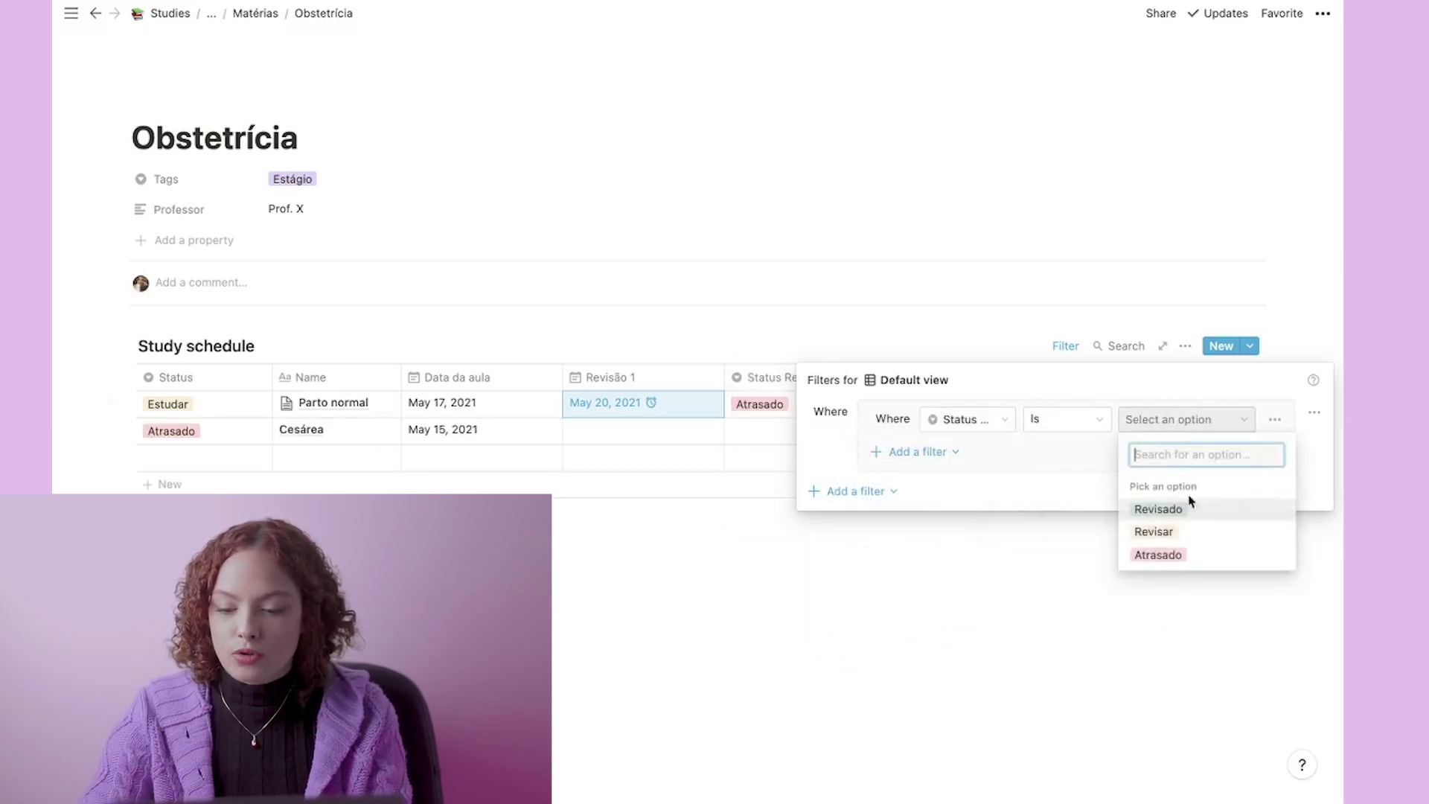
left_click(1158, 549)
left_click(906, 585)
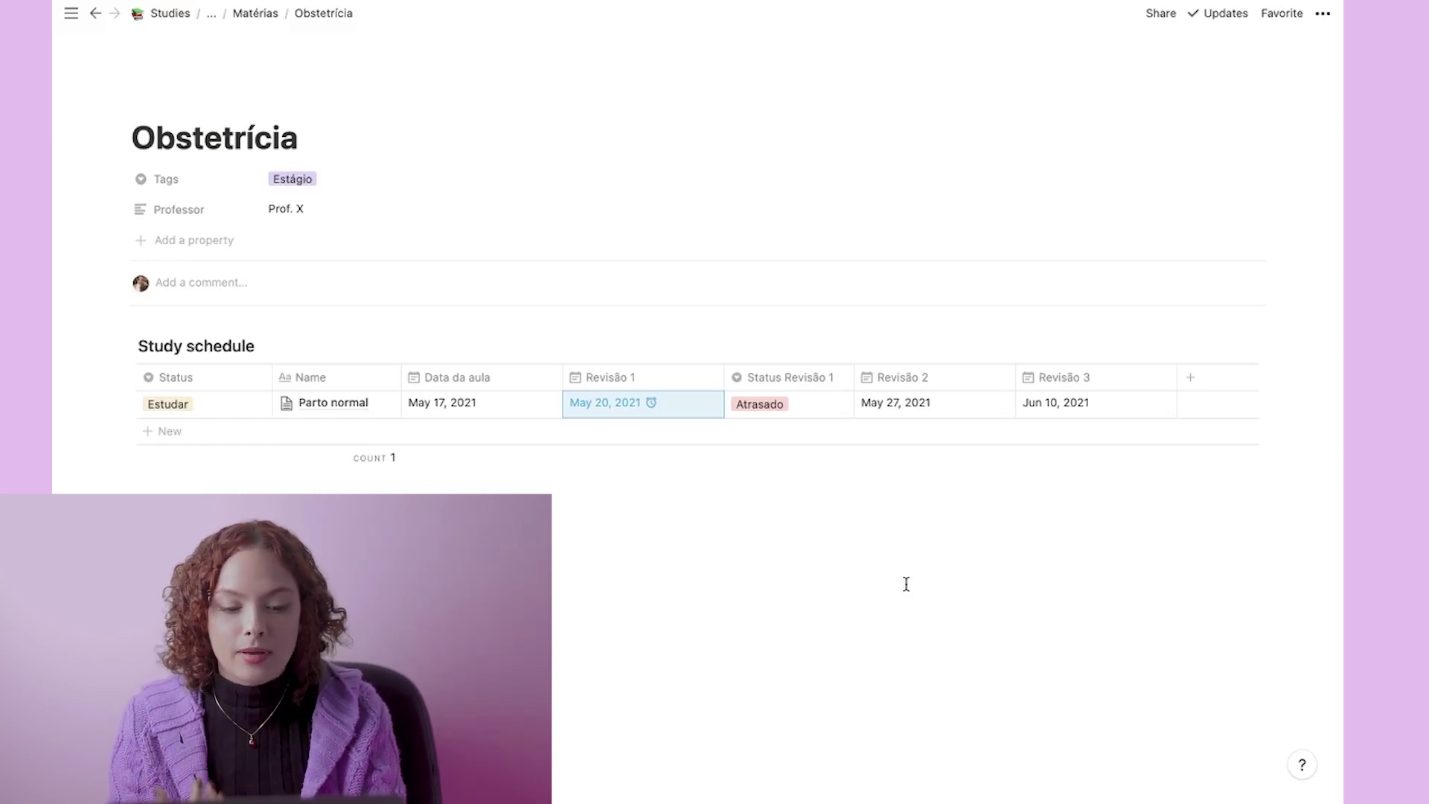
Step: Remove the Status Revisão 1 filter group from the Study schedule table's Default view
left_click(1067, 346)
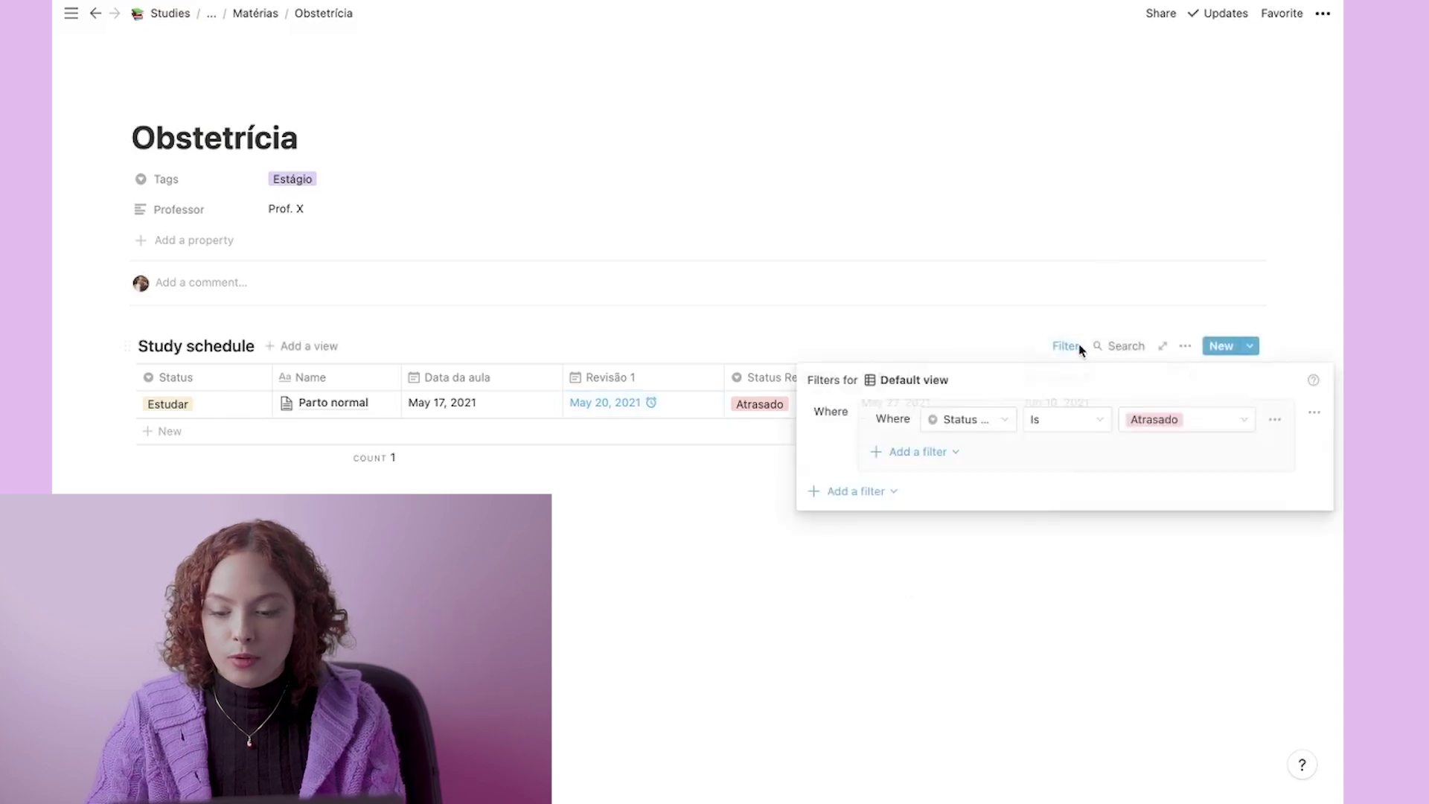
left_click(1314, 413)
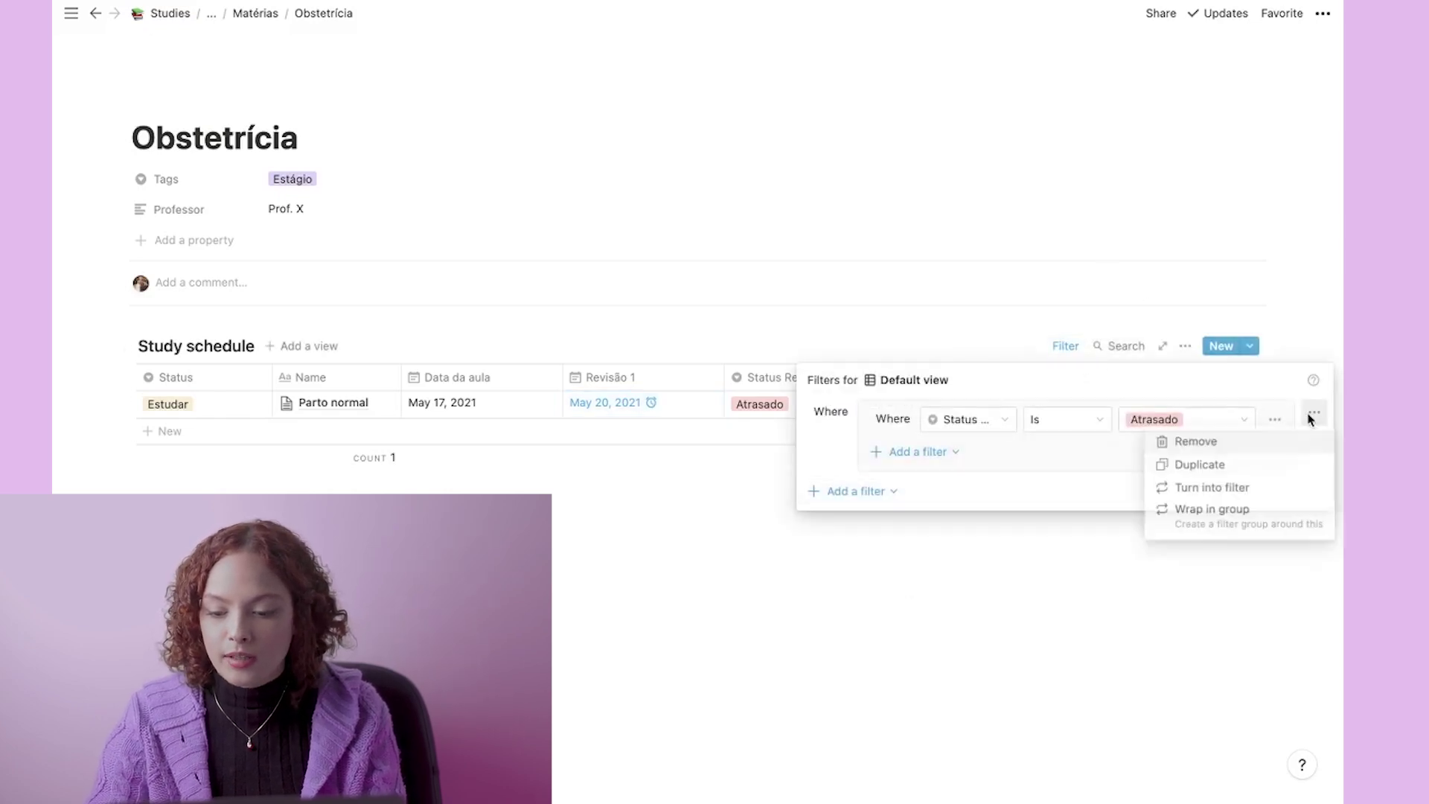
left_click(1213, 442)
Step: Add a filter group to the Default view with the rule Status Is Estudar and close the filter settings
left_click(930, 493)
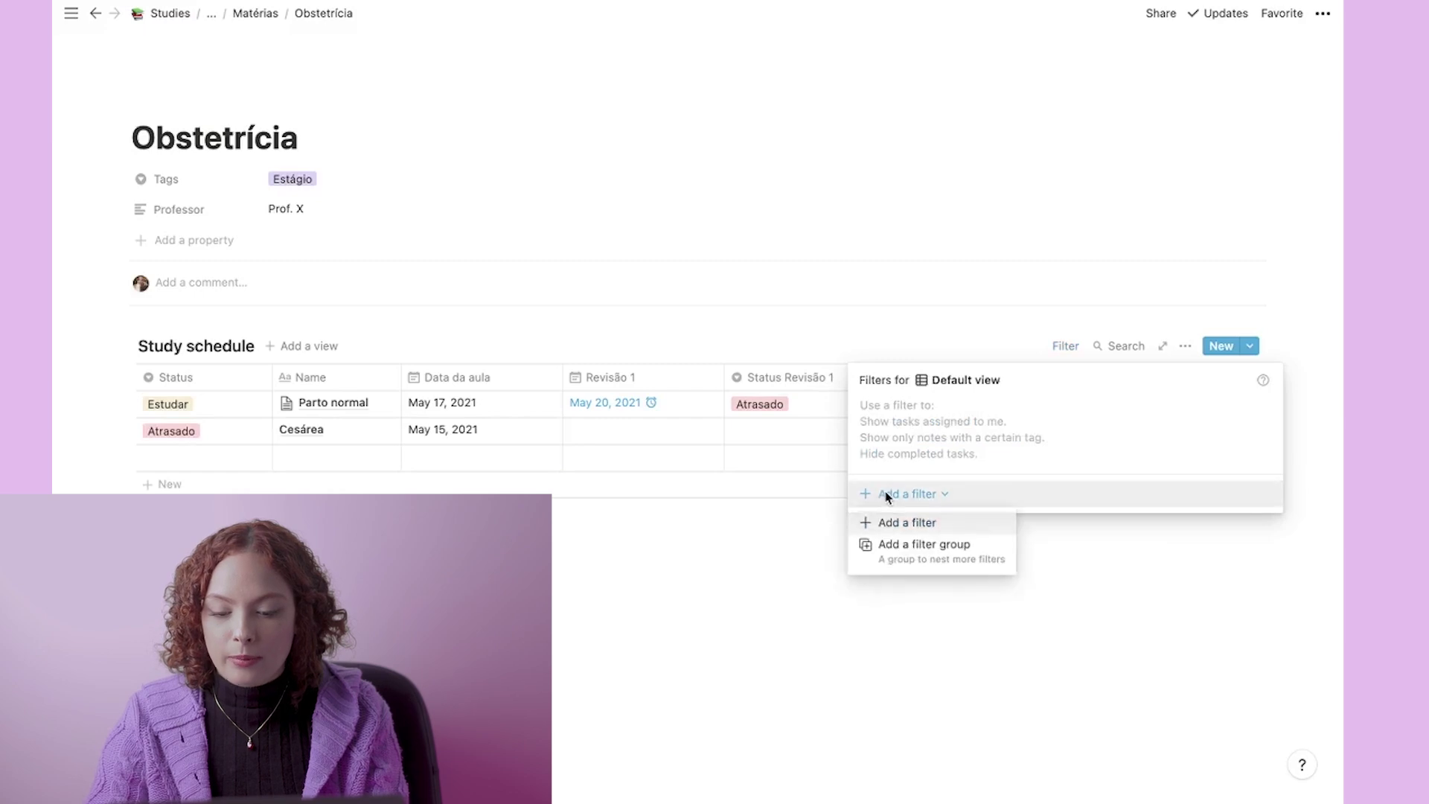
left_click(893, 544)
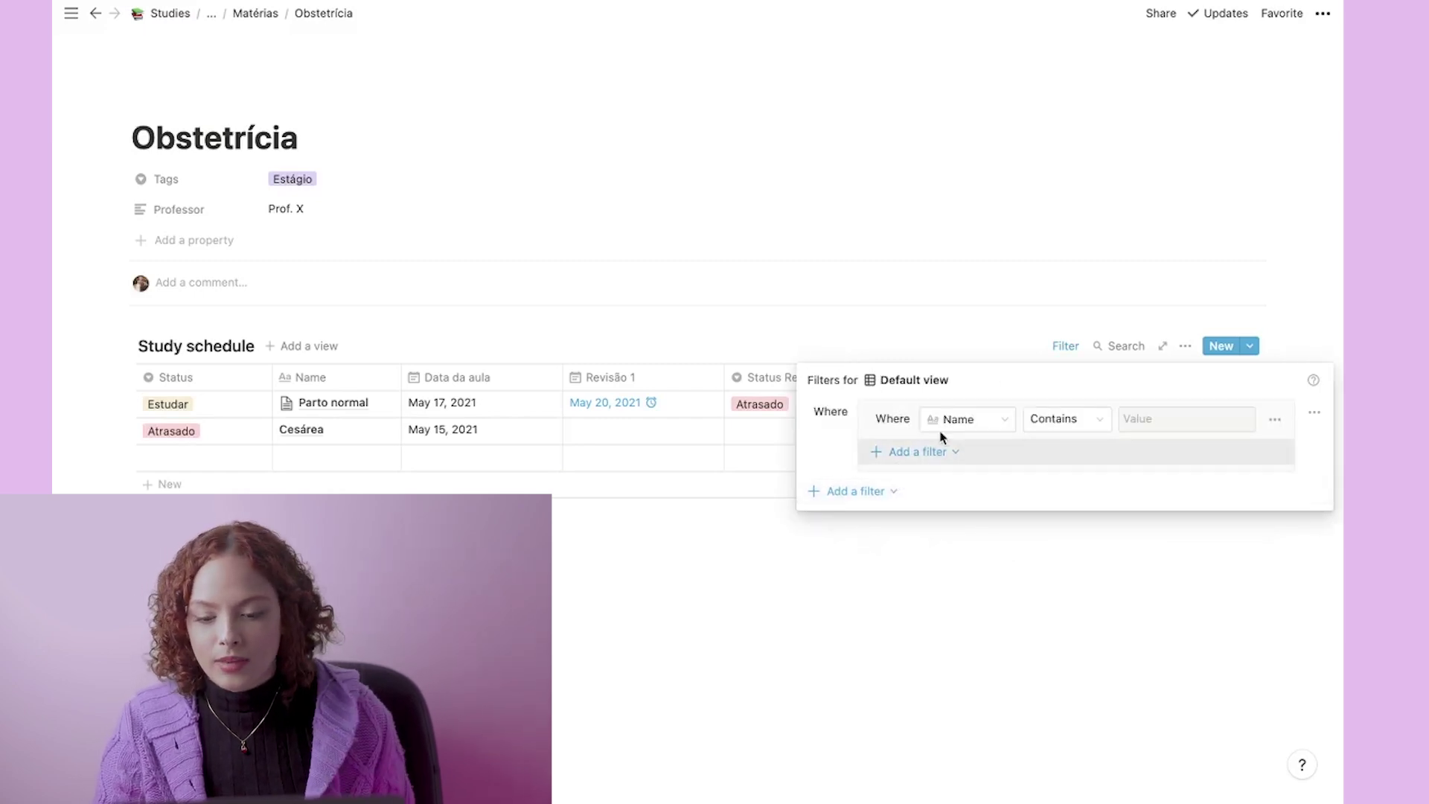
left_click(958, 422)
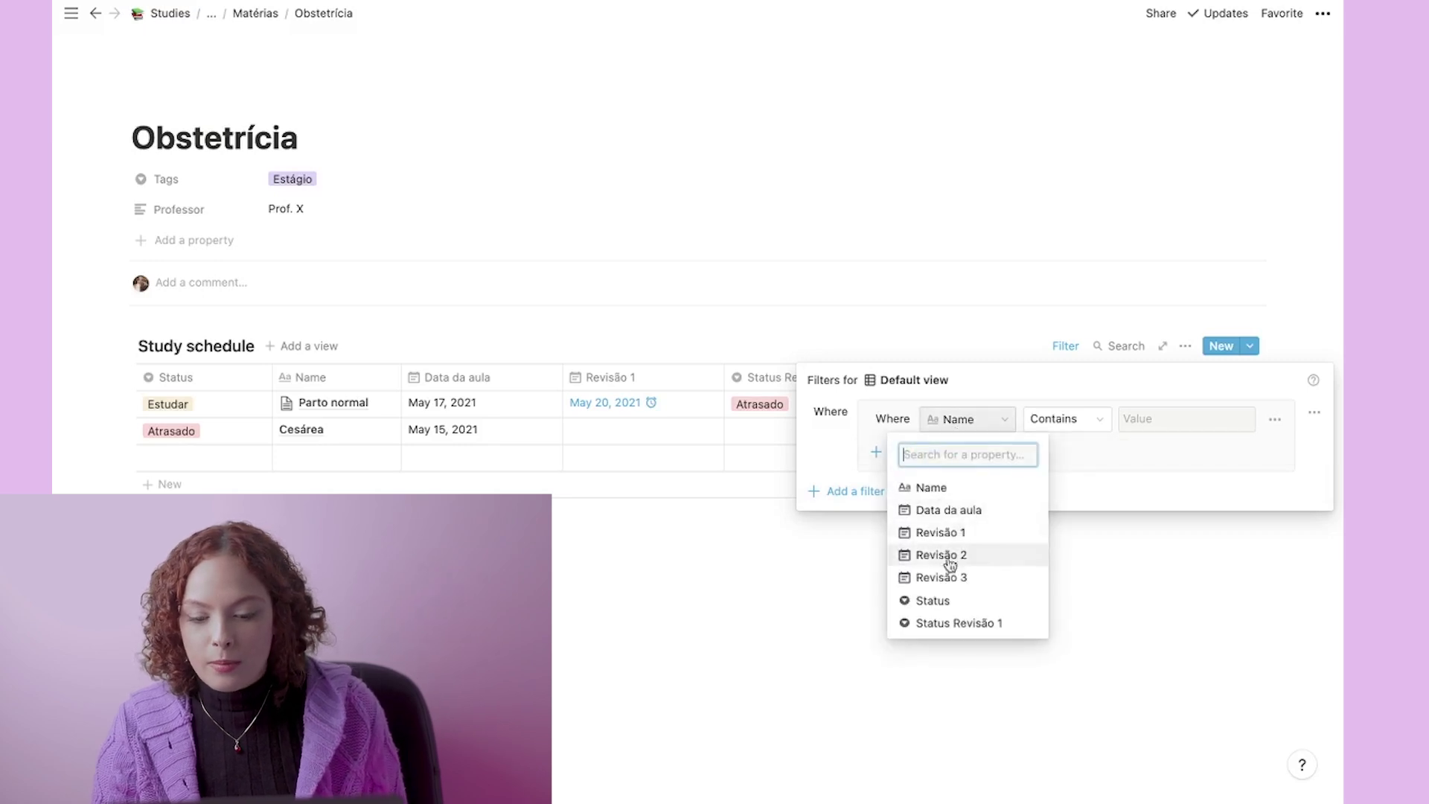
left_click(943, 602)
left_click(1146, 432)
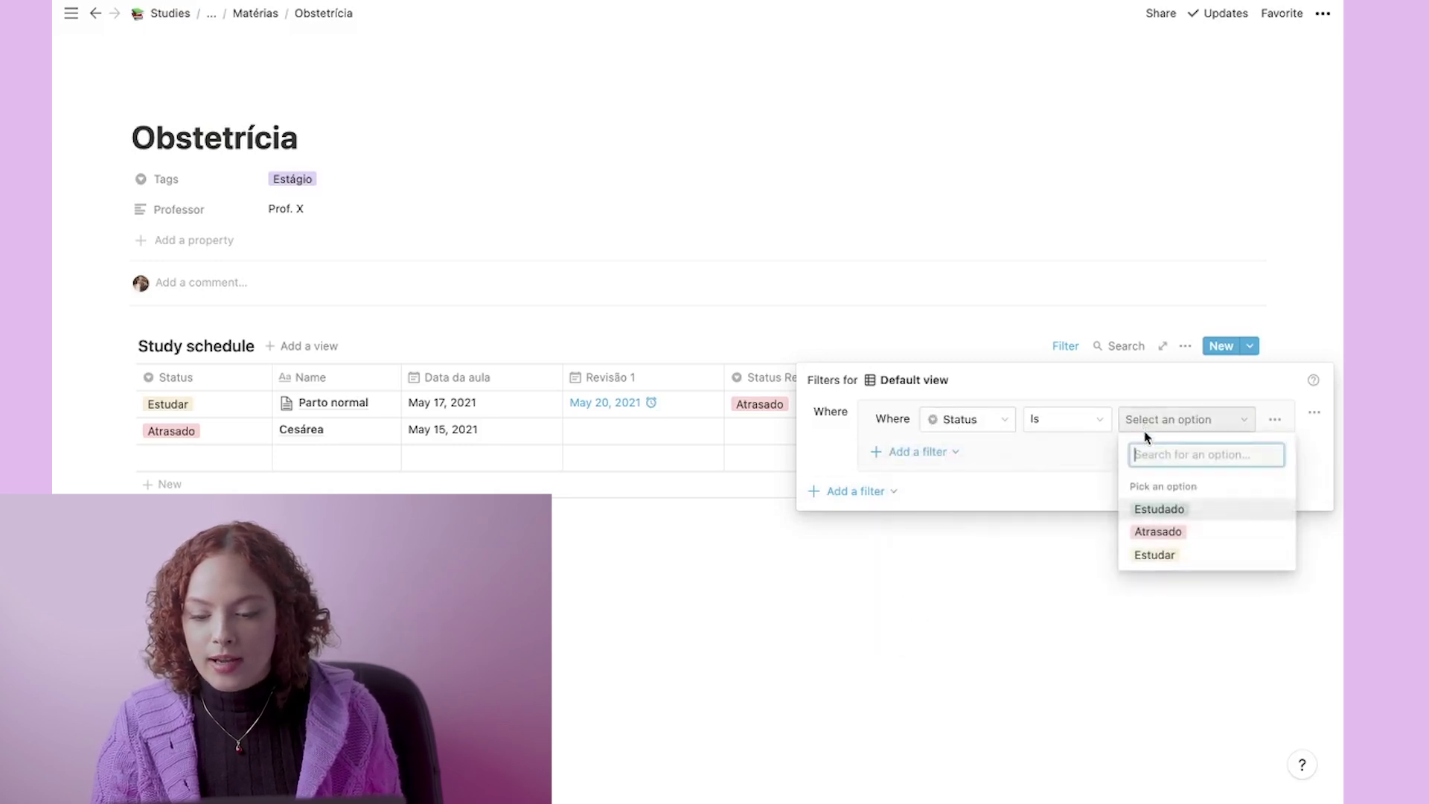
left_click(1168, 552)
left_click(983, 601)
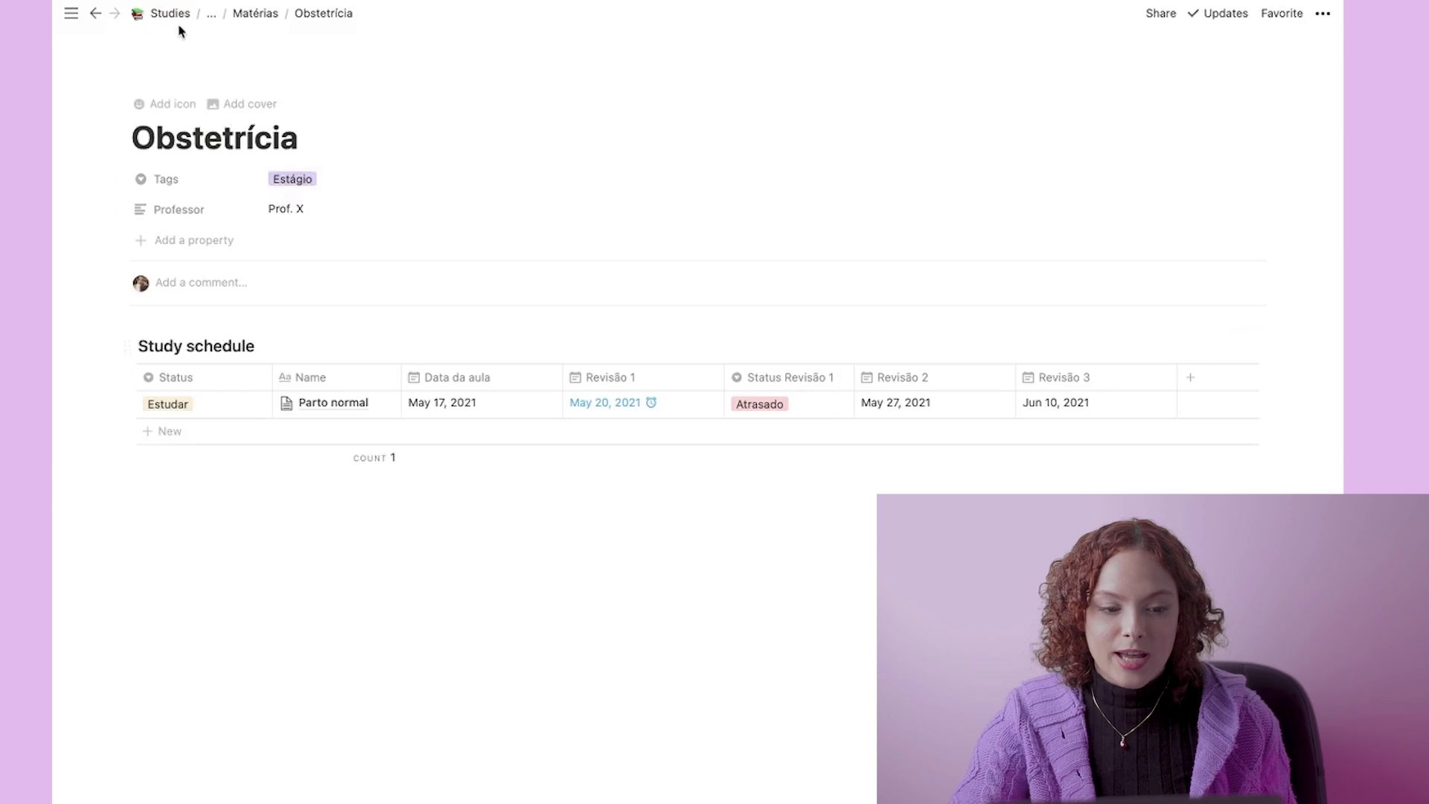
Step: Return to the Studies page and open its 8th Semester subpage
left_click(156, 14)
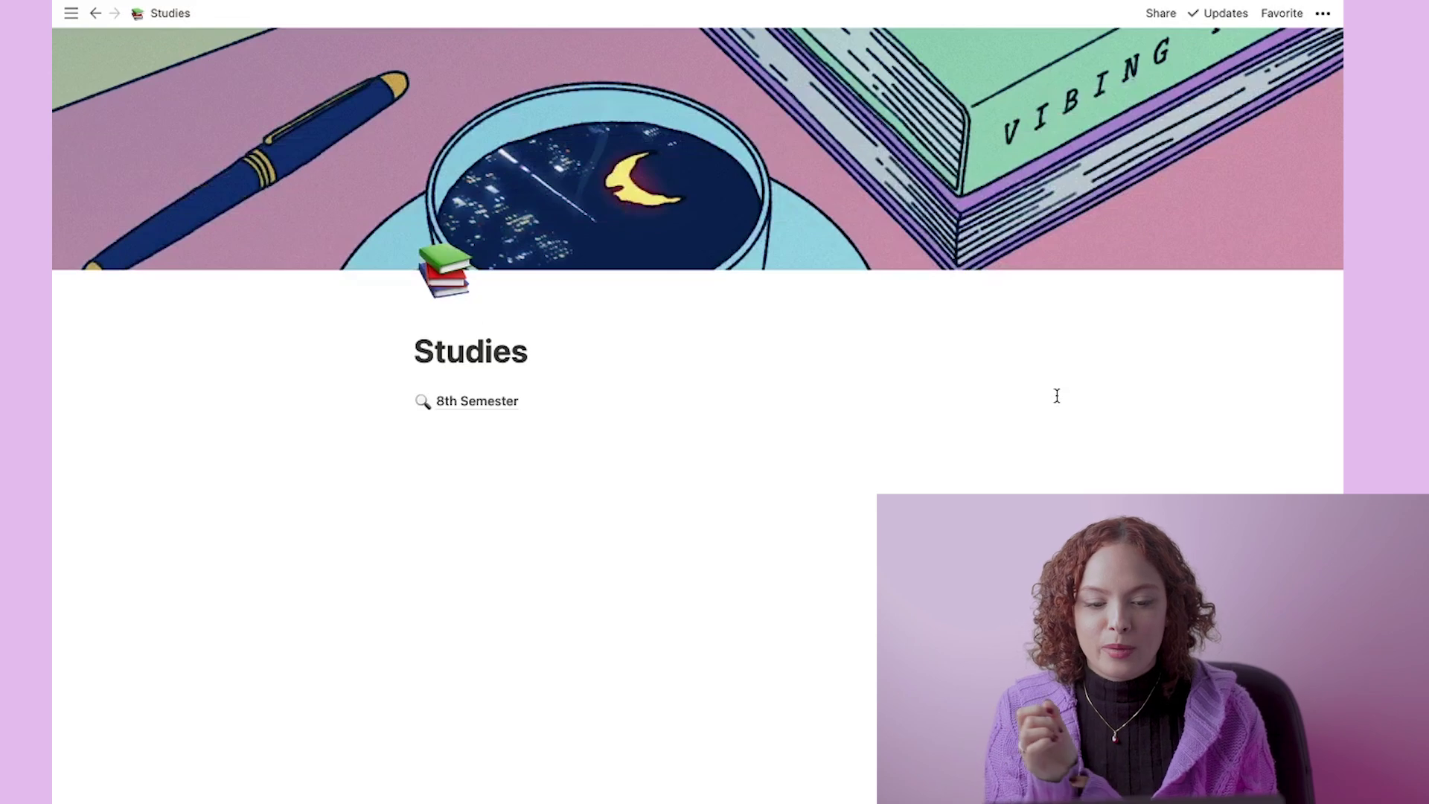
left_click(449, 422)
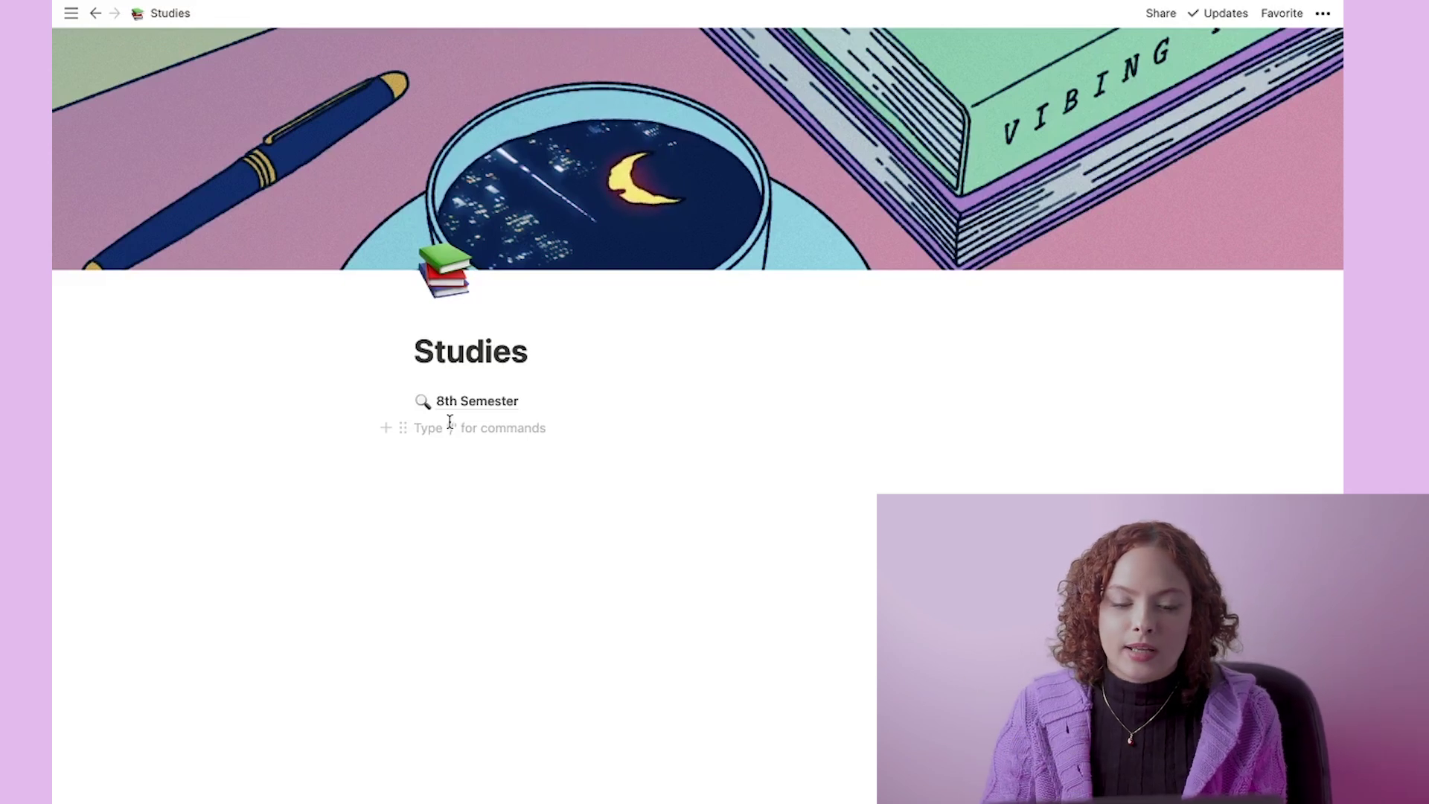
left_click(450, 402)
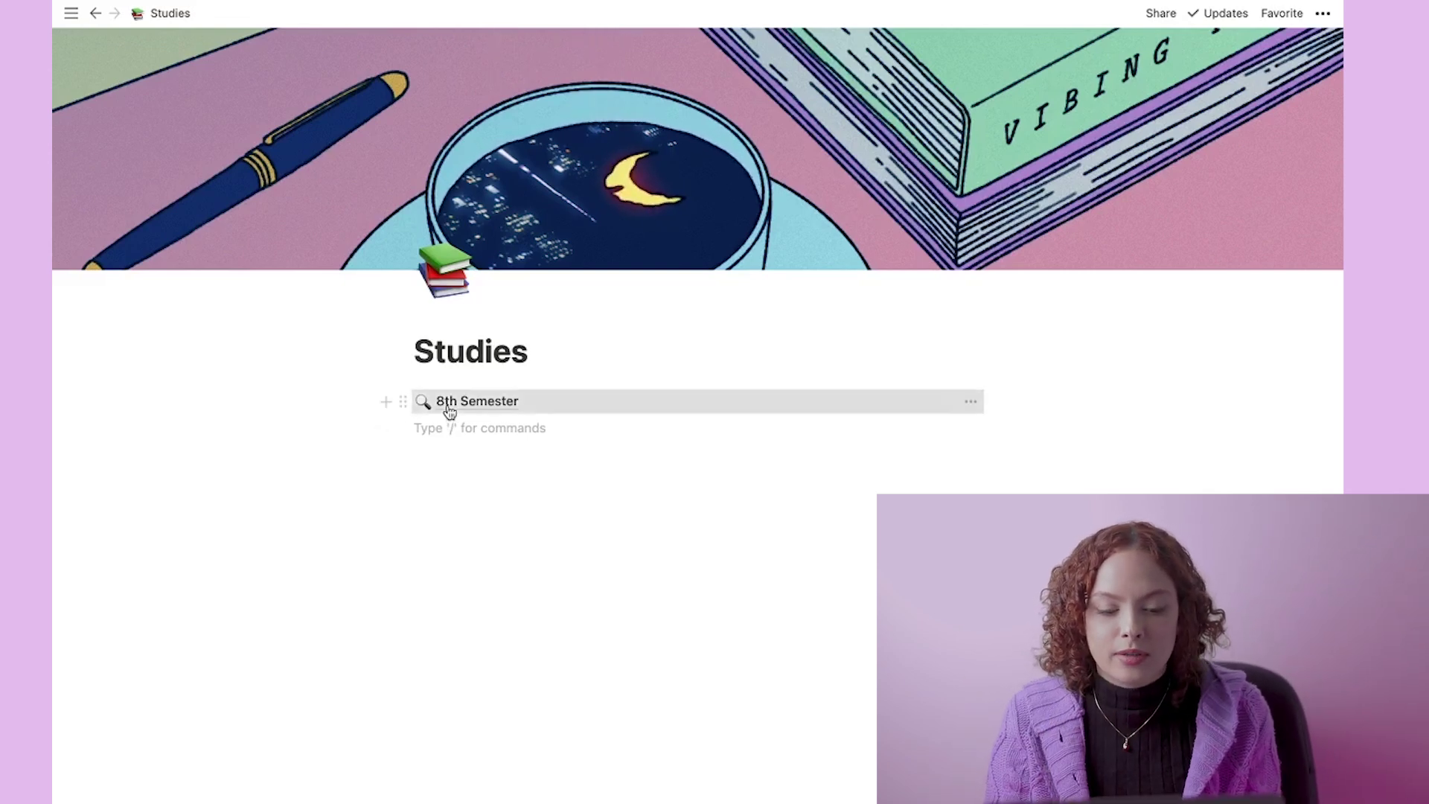
Step: Preview the Obstetrícia page tagged Estágio from the Matérias table and close it again
scroll(448, 406, "down", 2)
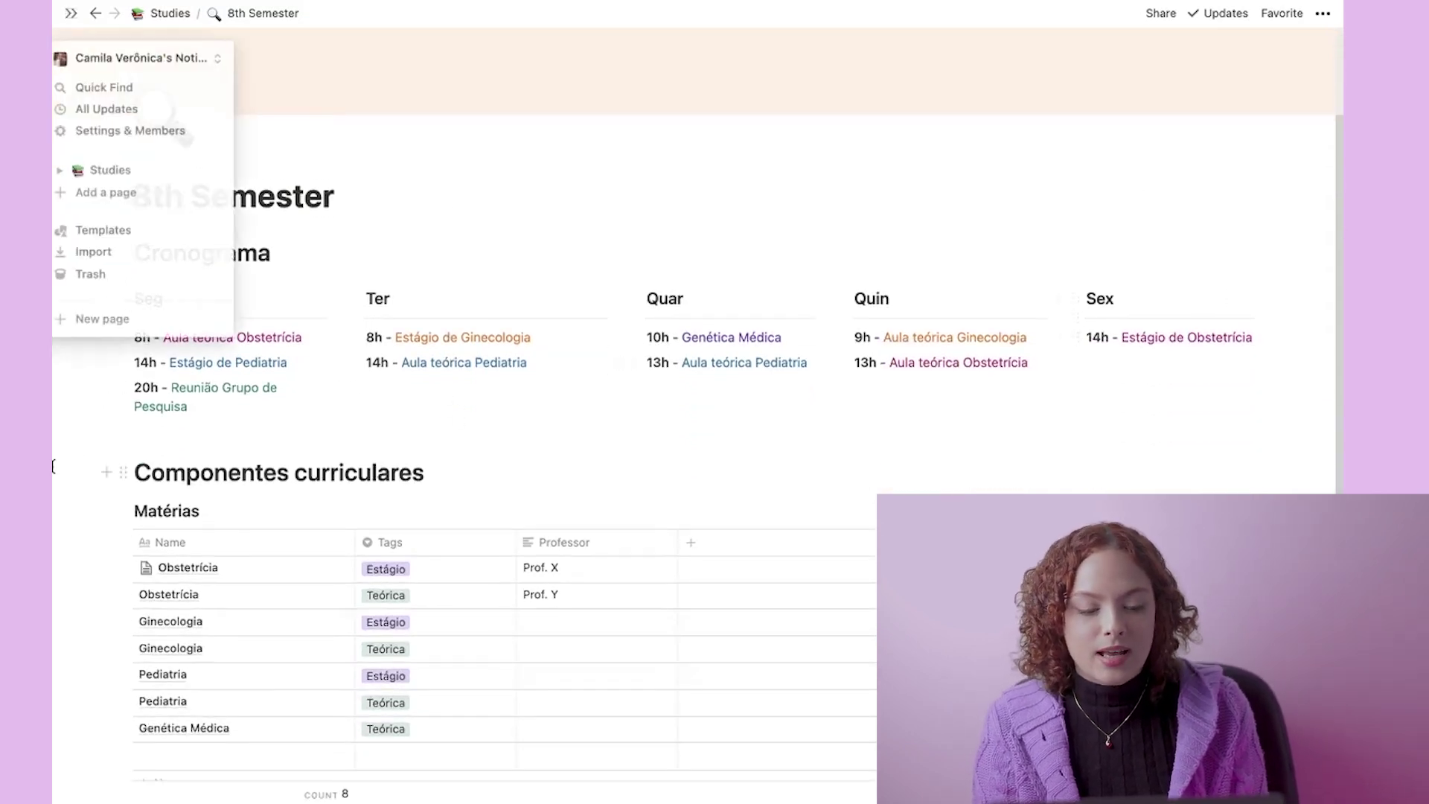
scroll(150, 30, "down", 2)
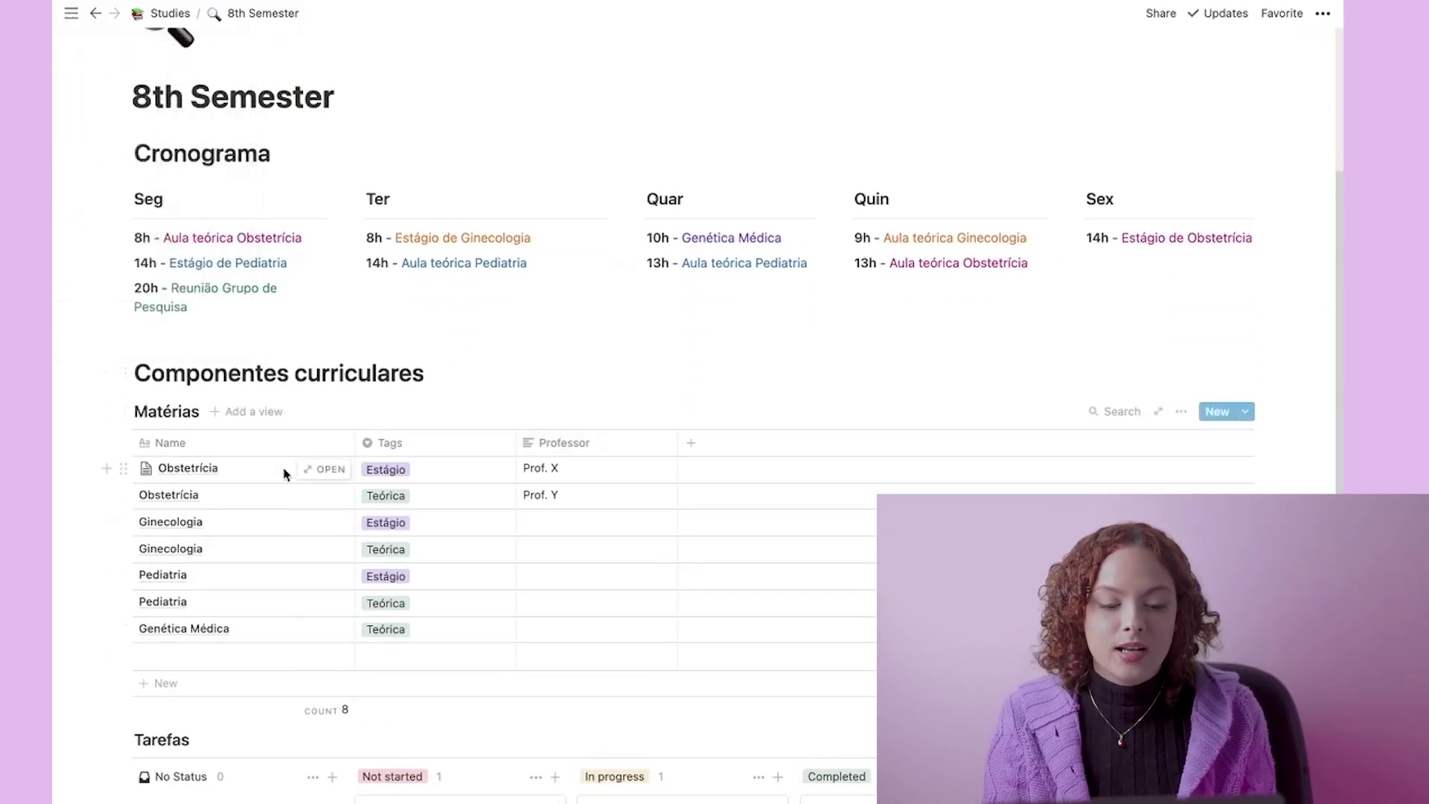
left_click(313, 469)
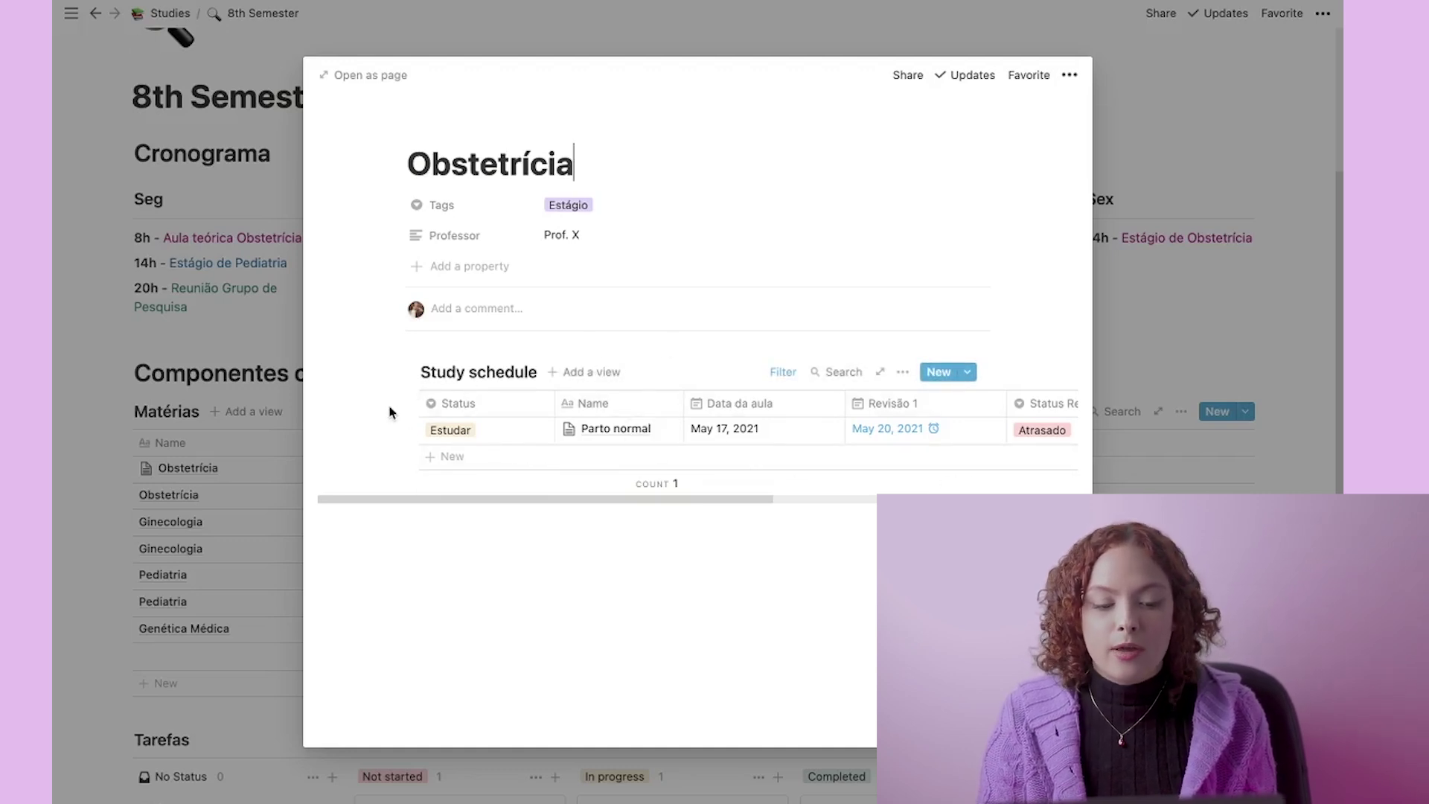
left_click(169, 524)
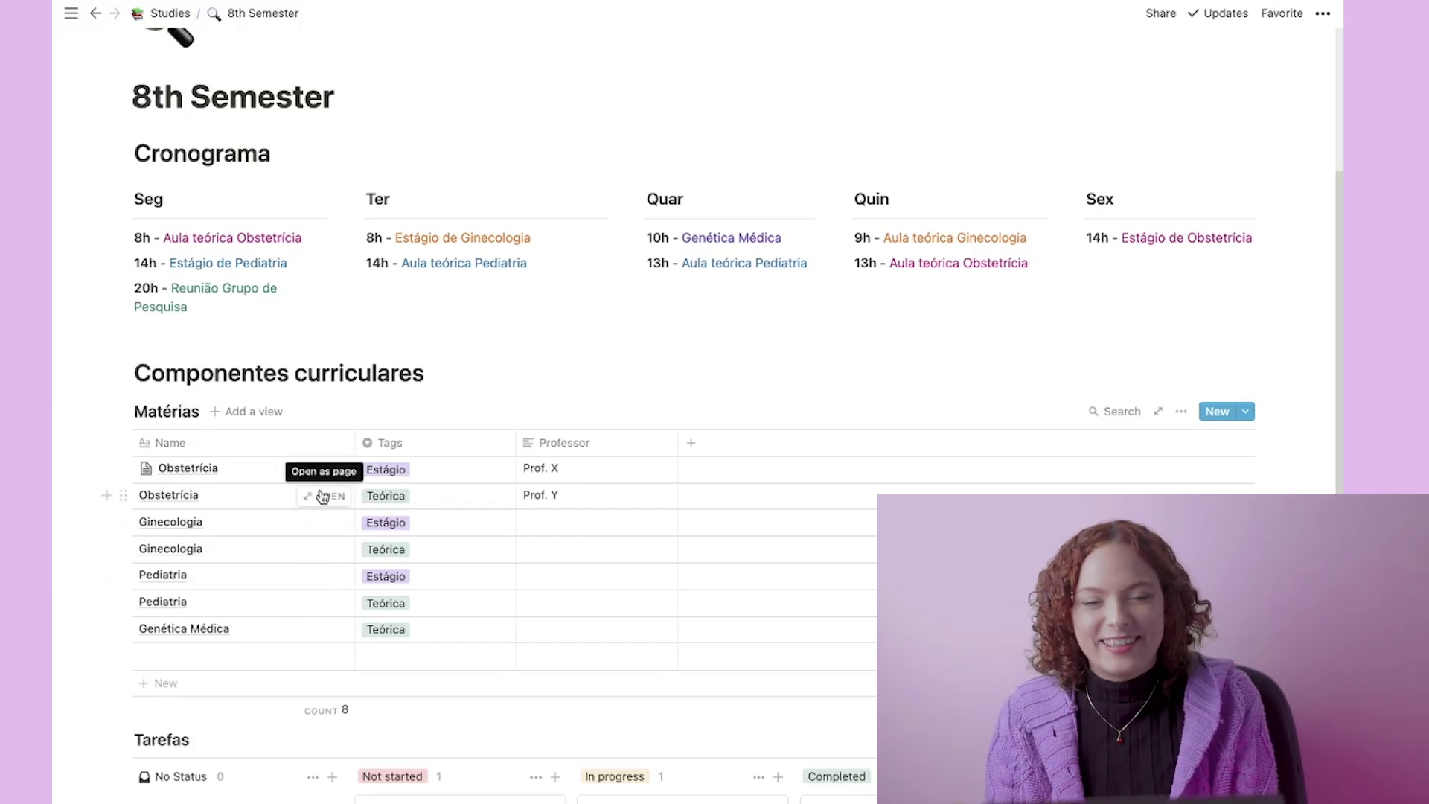
Step: Move the Prova Genética card on the Tarefas board from Not started to Completed
scroll(321, 496, "down", 5)
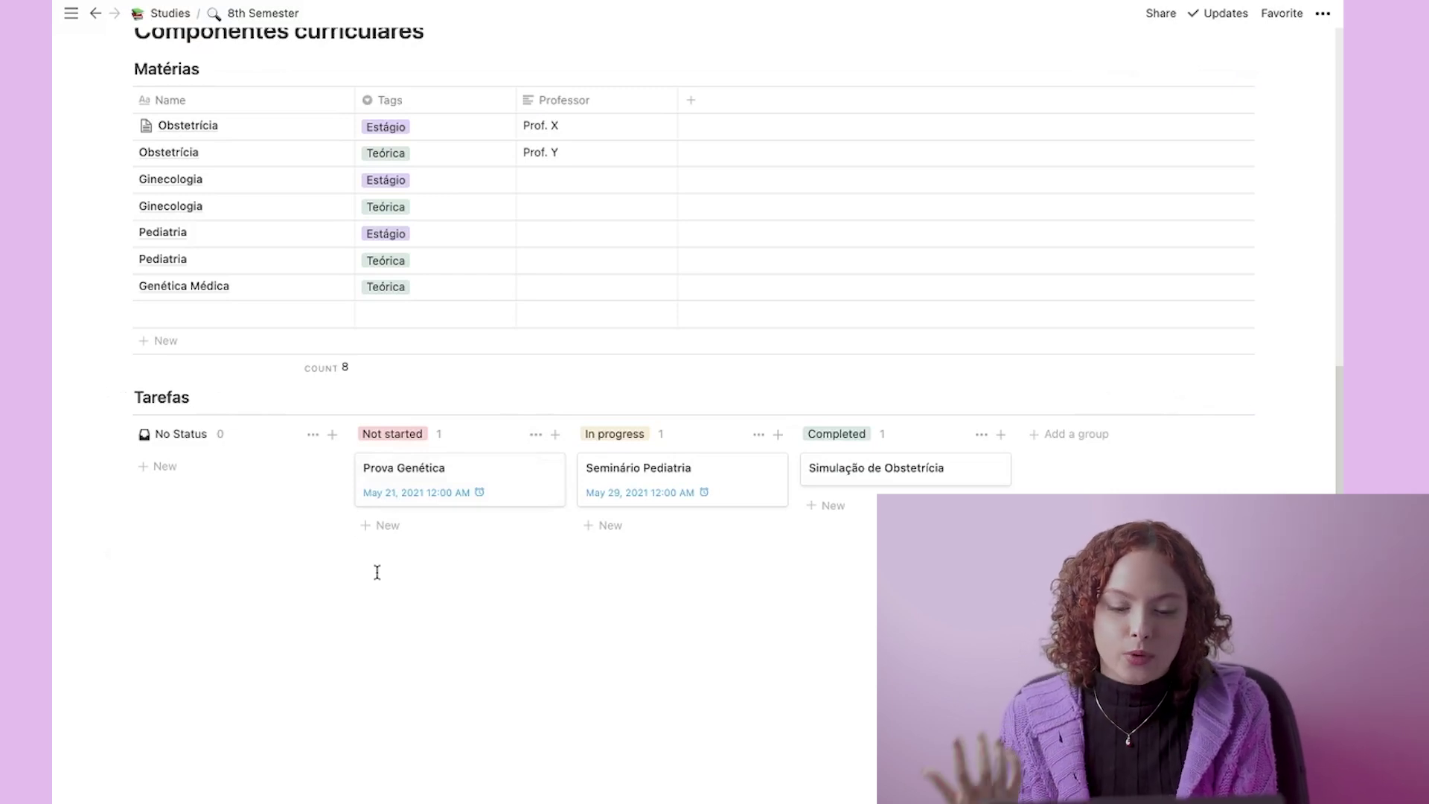
left_click_drag(423, 497, 277, 549)
key("ctrl+z")
left_click_drag(400, 494, 889, 521)
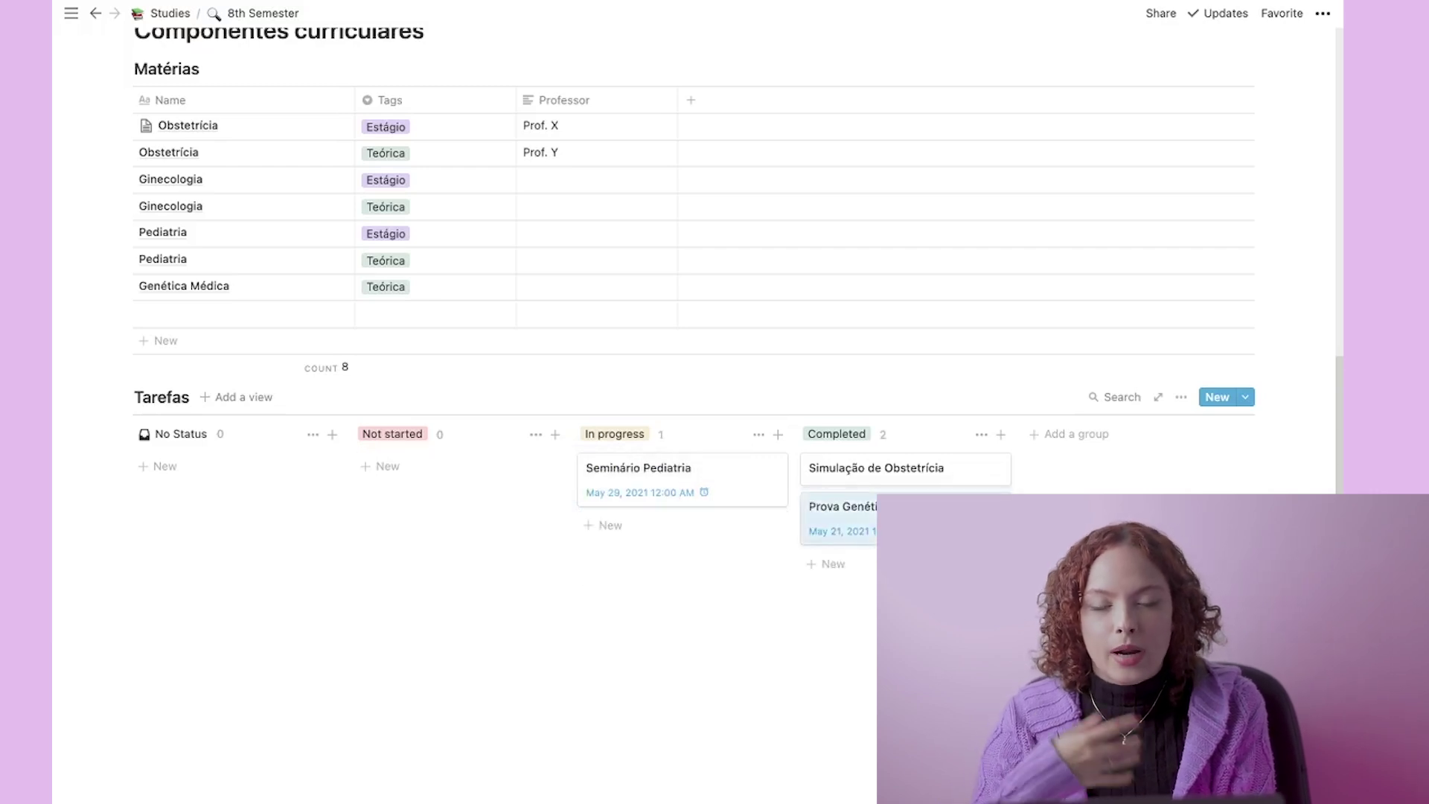